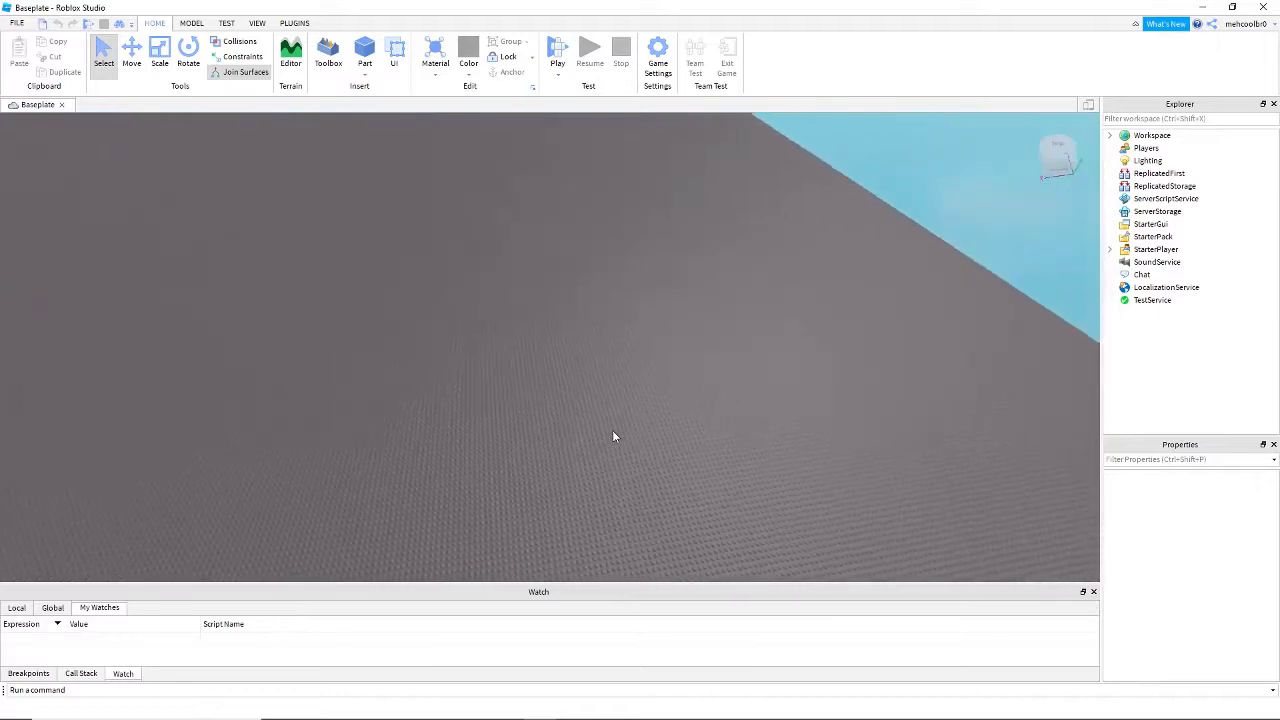
pyautogui.moveTo(613, 256); pyautogui.dragTo(616, 257, button='right')
pyautogui.press('s')
pyautogui.moveTo(499, 222); pyautogui.dragTo(499, 218, button='right')
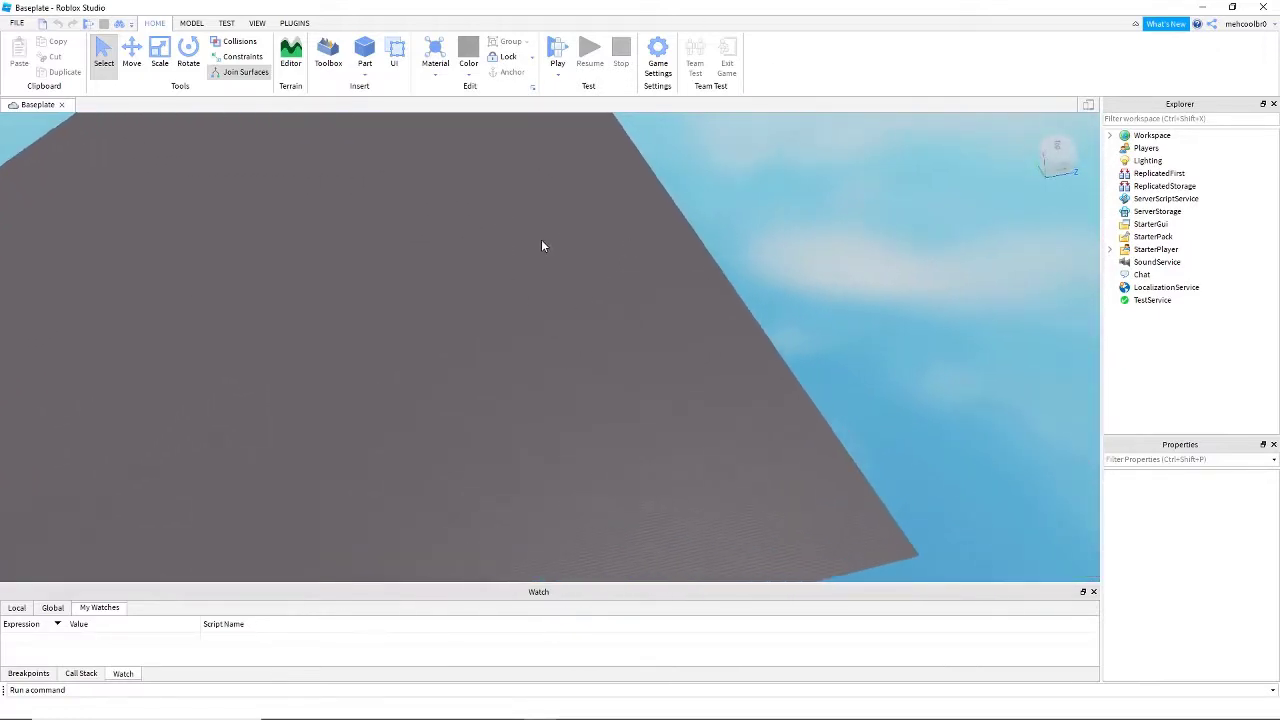
pyautogui.press('w')
pyautogui.moveTo(695, 311); pyautogui.dragTo(695, 311, button='right')
pyautogui.press('s')
pyautogui.press('w')
pyautogui.press('s')
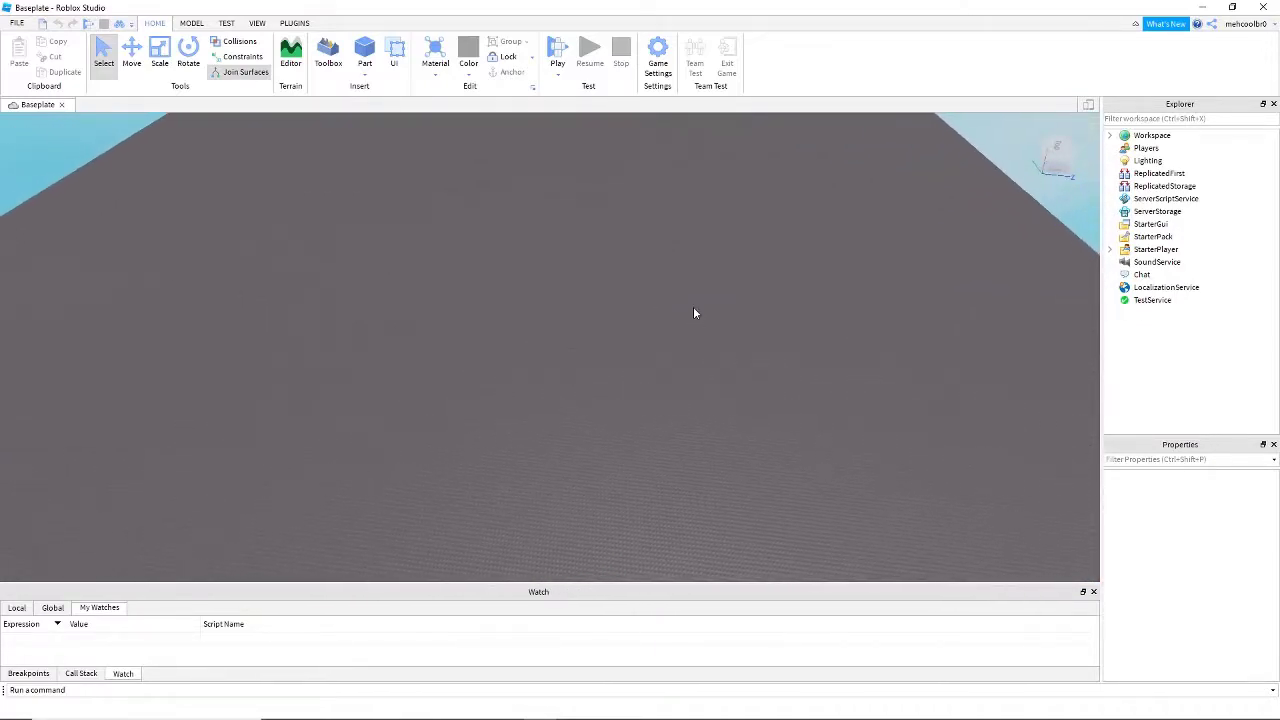
pyautogui.moveTo(461, 189); pyautogui.dragTo(385, 222, button='right')
pyautogui.press('s')
pyautogui.press('d')
pyautogui.press('w')
pyautogui.press('s')
pyautogui.press('d')
pyautogui.press('s')
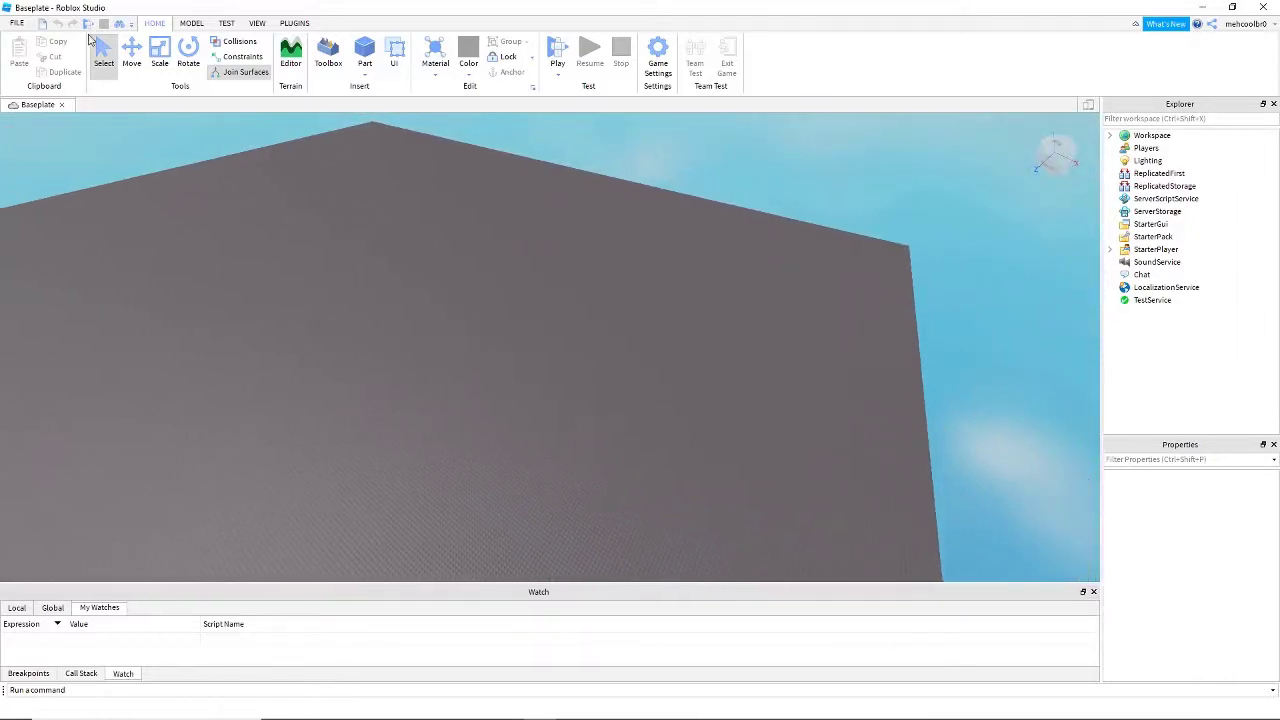
pyautogui.press('a')
pyautogui.press('w')
pyautogui.press('w')
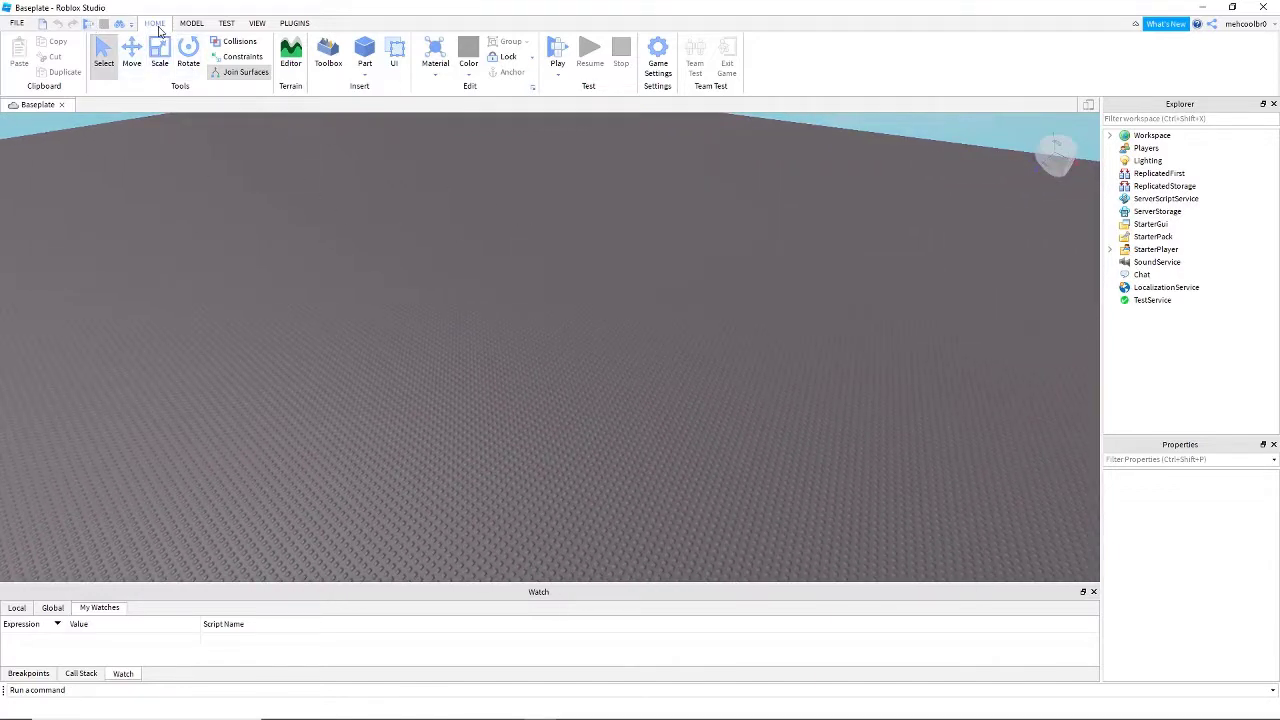
pyautogui.press('w')
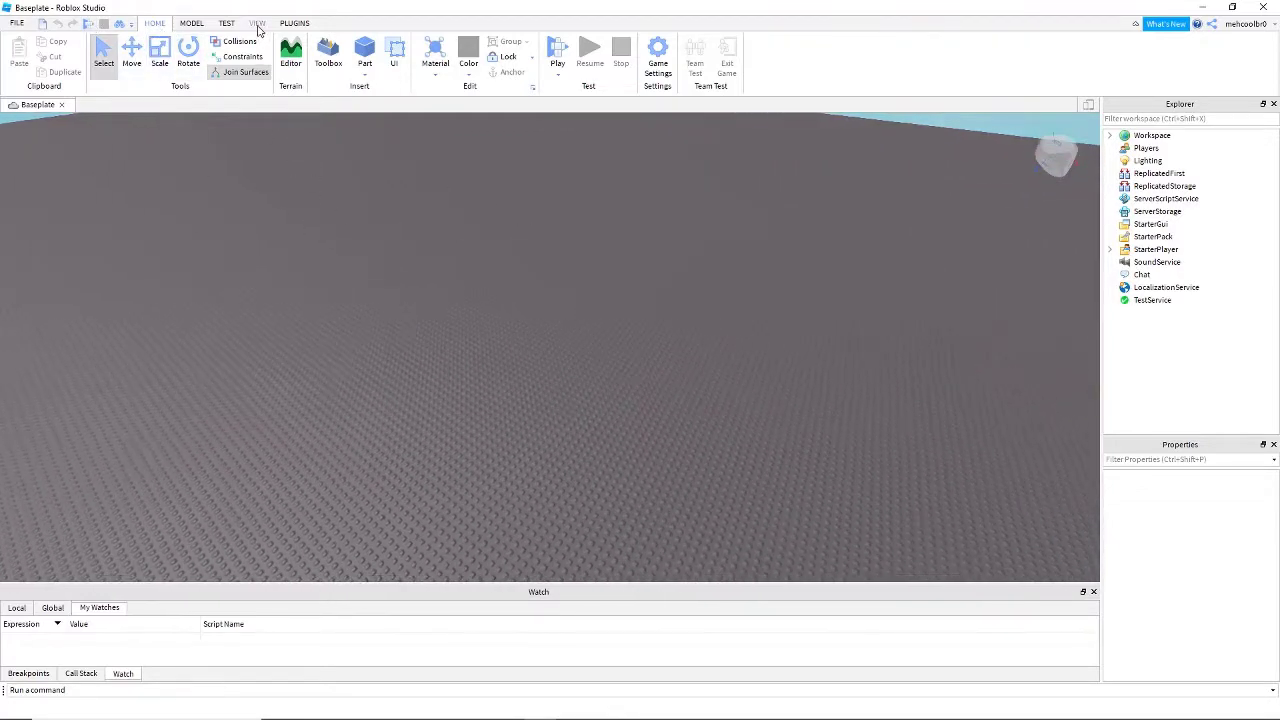
pyautogui.moveTo(409, 222); pyautogui.dragTo(409, 223, button='right')
pyautogui.press('s')
pyautogui.press('d')
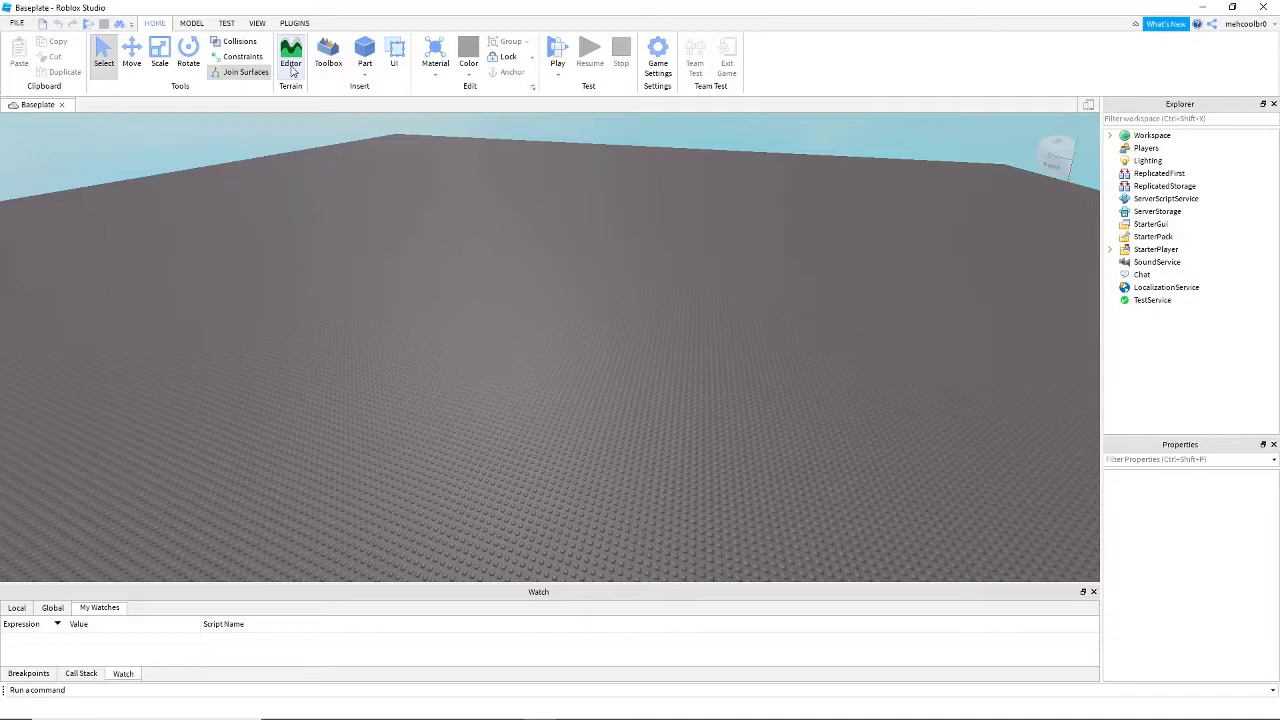
# - Open the Terrain Editor for the baseplate place
pyautogui.click(291, 62)
pyautogui.moveTo(309, 209); pyautogui.dragTo(322, 201, button='right')
pyautogui.press('s')
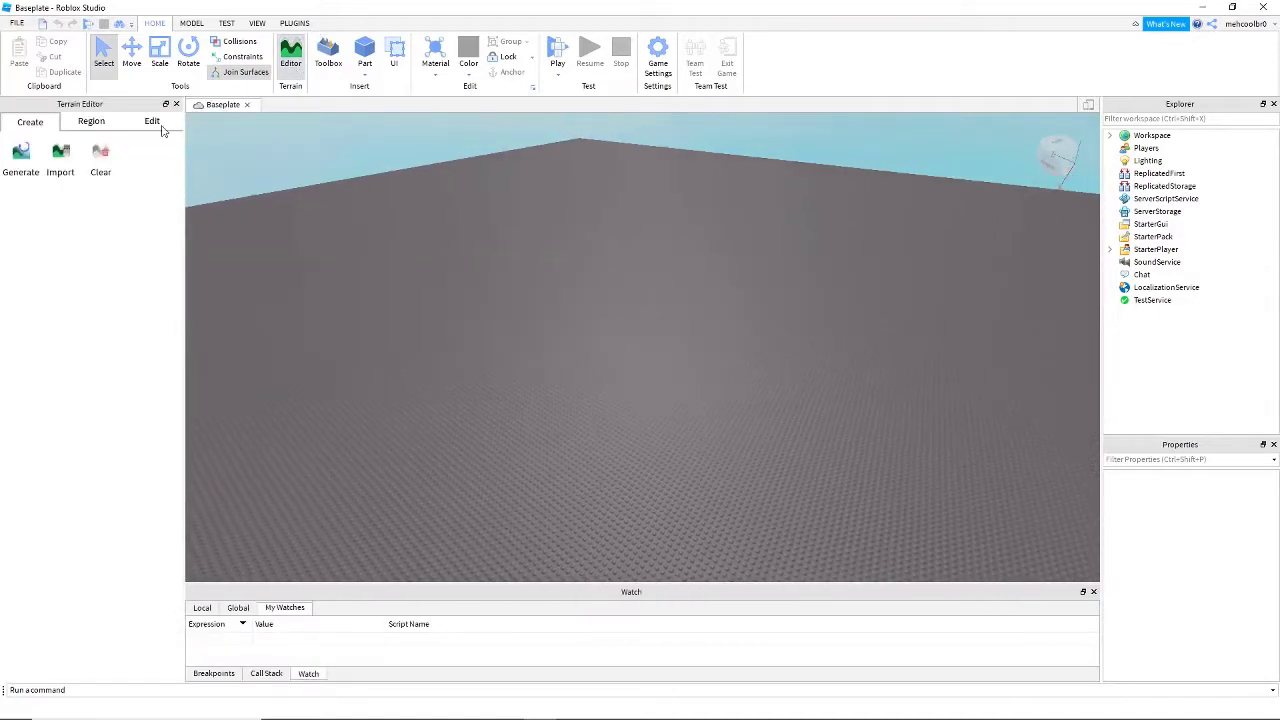
pyautogui.click(259, 28)
pyautogui.moveTo(391, 259); pyautogui.dragTo(439, 266, button='right')
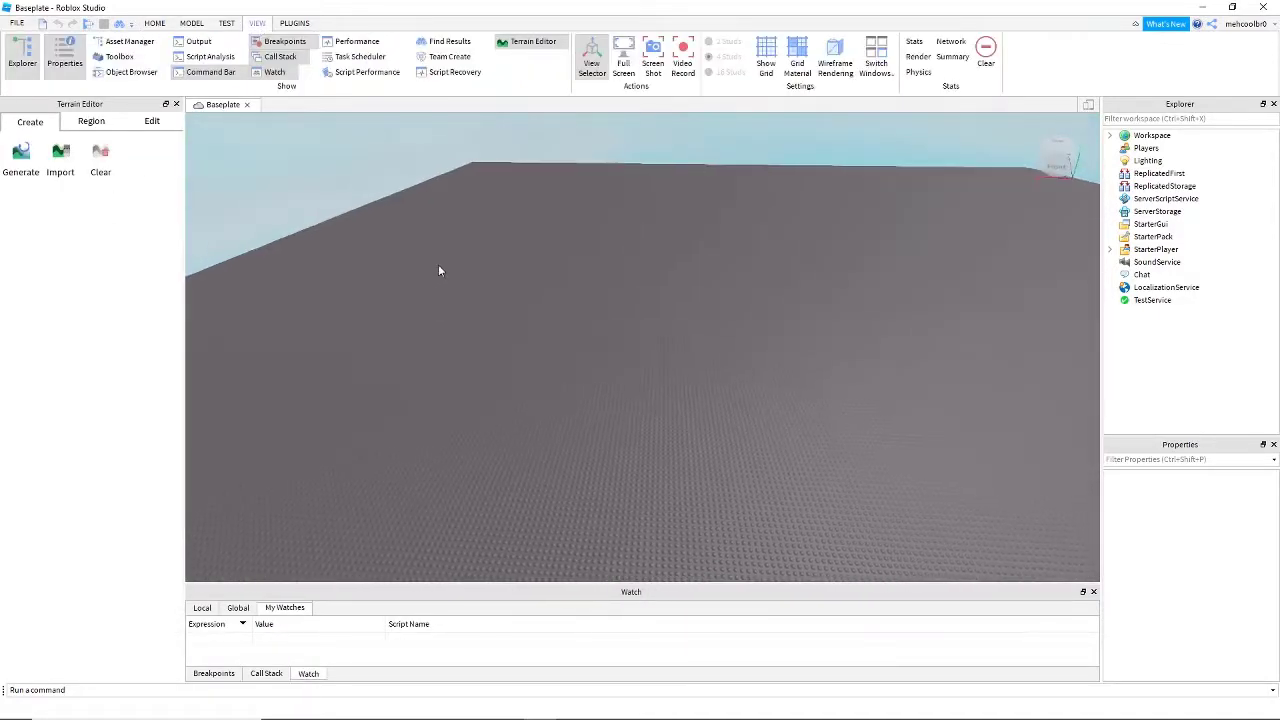
pyautogui.press('w')
pyautogui.press('w')
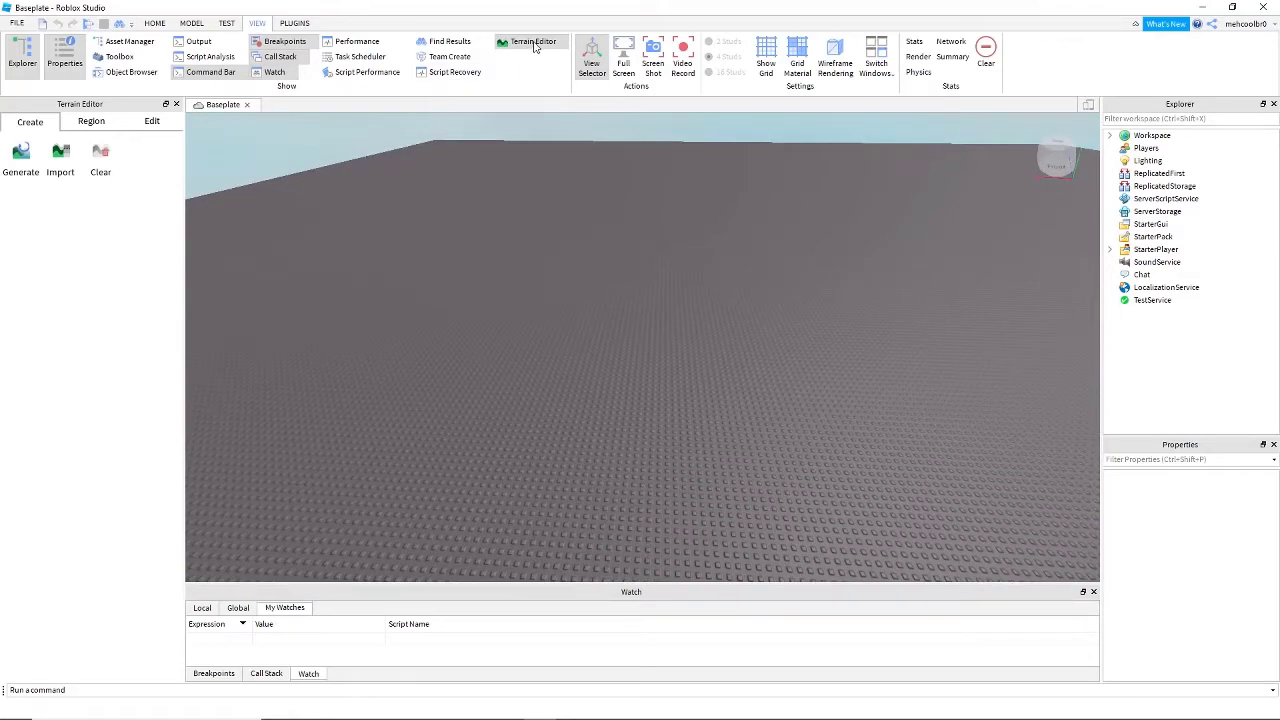
pyautogui.press('w')
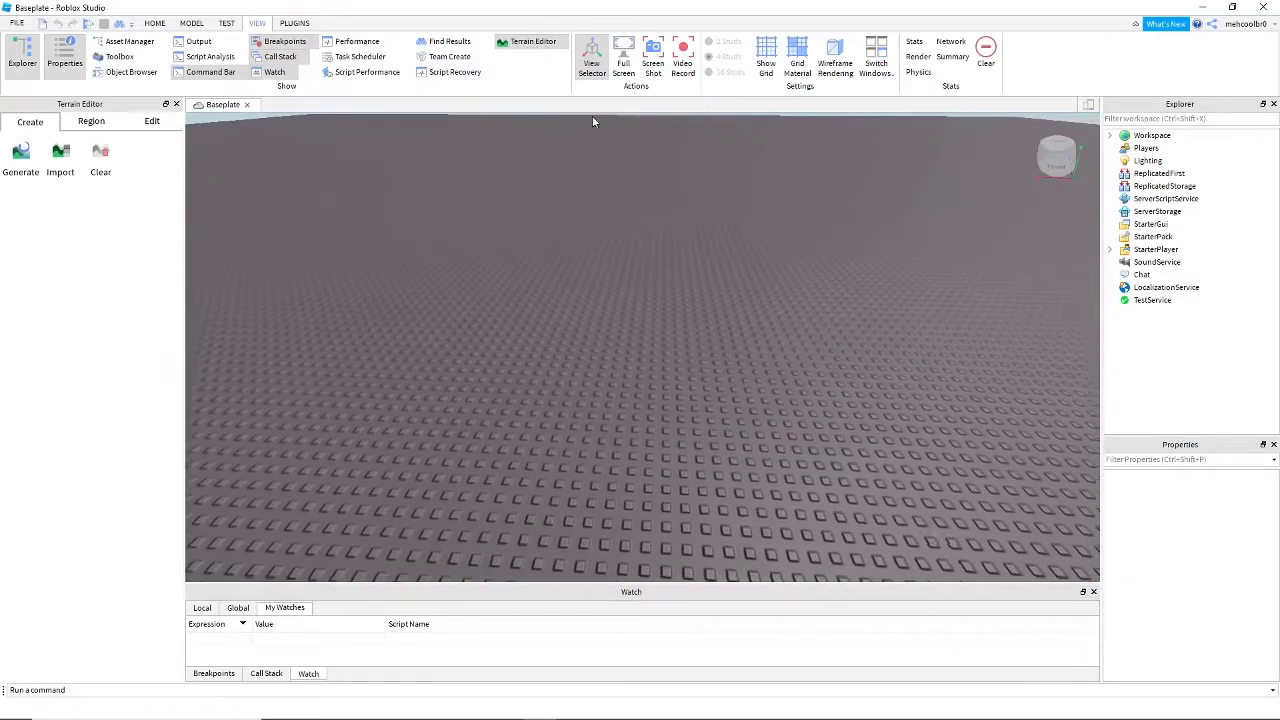
pyautogui.press('w')
pyautogui.moveTo(548, 220); pyautogui.dragTo(548, 220, button='right')
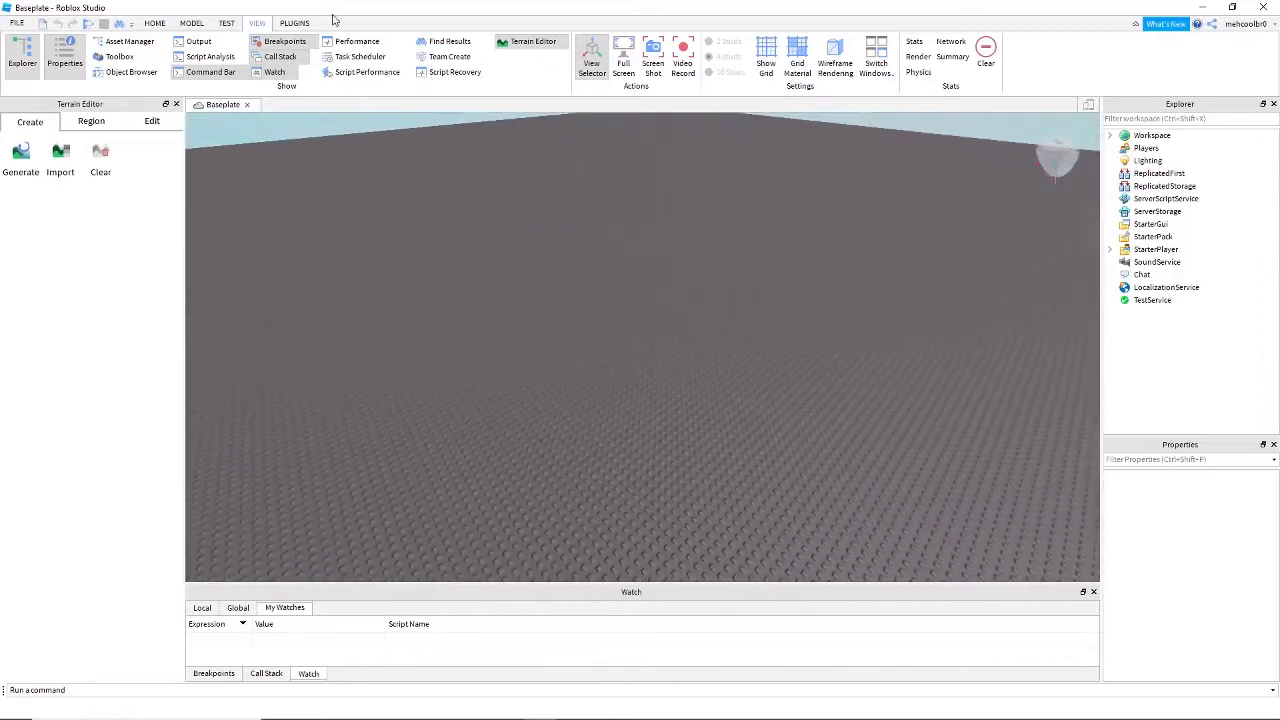
pyautogui.click(155, 23)
pyautogui.moveTo(270, 194); pyautogui.dragTo(270, 200, button='right')
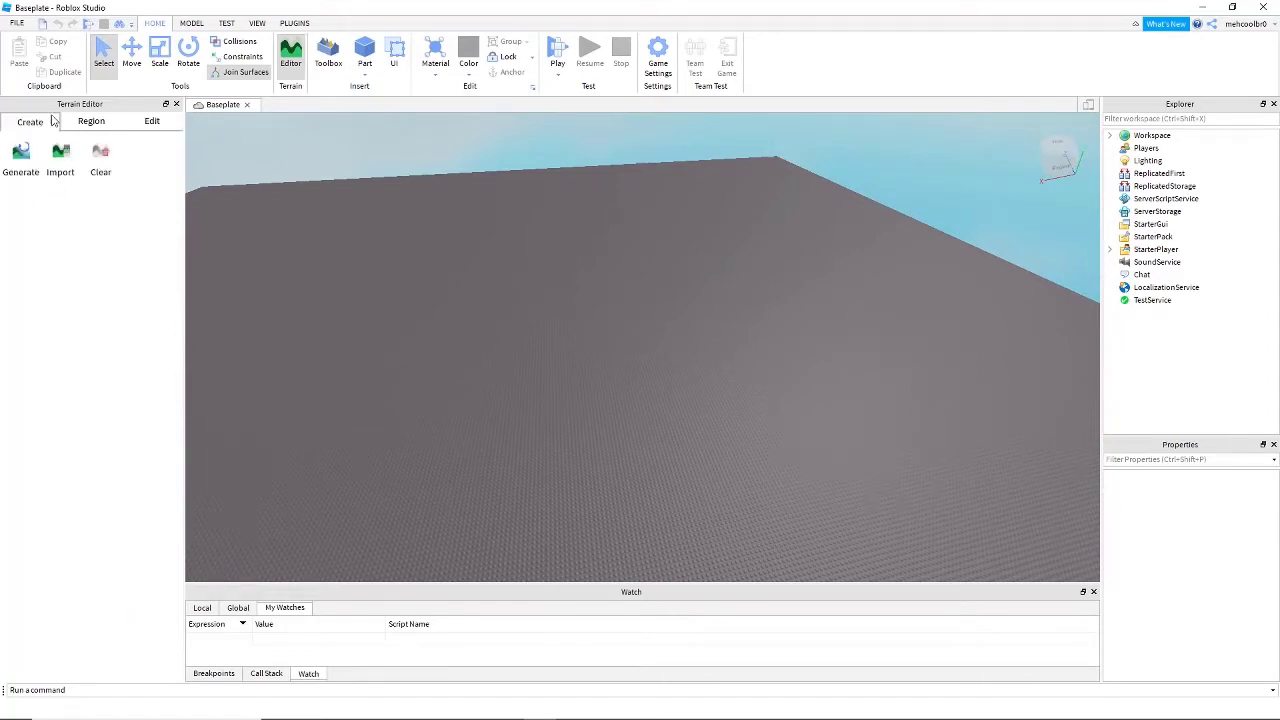
# - Open the terrain generation settings and bring the whole generation region around the baseplate into view
pyautogui.moveTo(502, 224); pyautogui.dragTo(502, 224, button='right')
pyautogui.press('s')
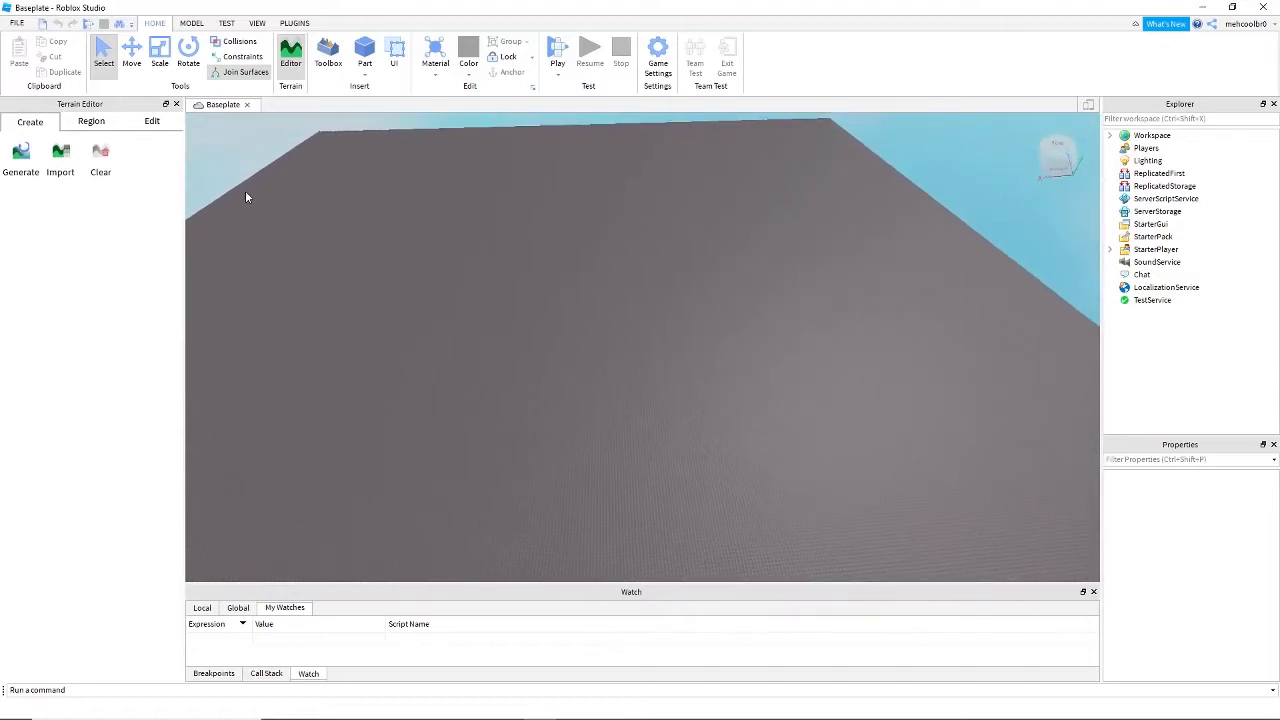
pyautogui.press('w')
pyautogui.click(32, 165)
pyautogui.moveTo(614, 380); pyautogui.dragTo(615, 382, button='right')
pyautogui.press('s')
pyautogui.press('s')
pyautogui.moveTo(353, 485); pyautogui.dragTo(360, 498, button='right')
pyautogui.moveTo(803, 488); pyautogui.dragTo(809, 489, button='right')
pyautogui.press('s')
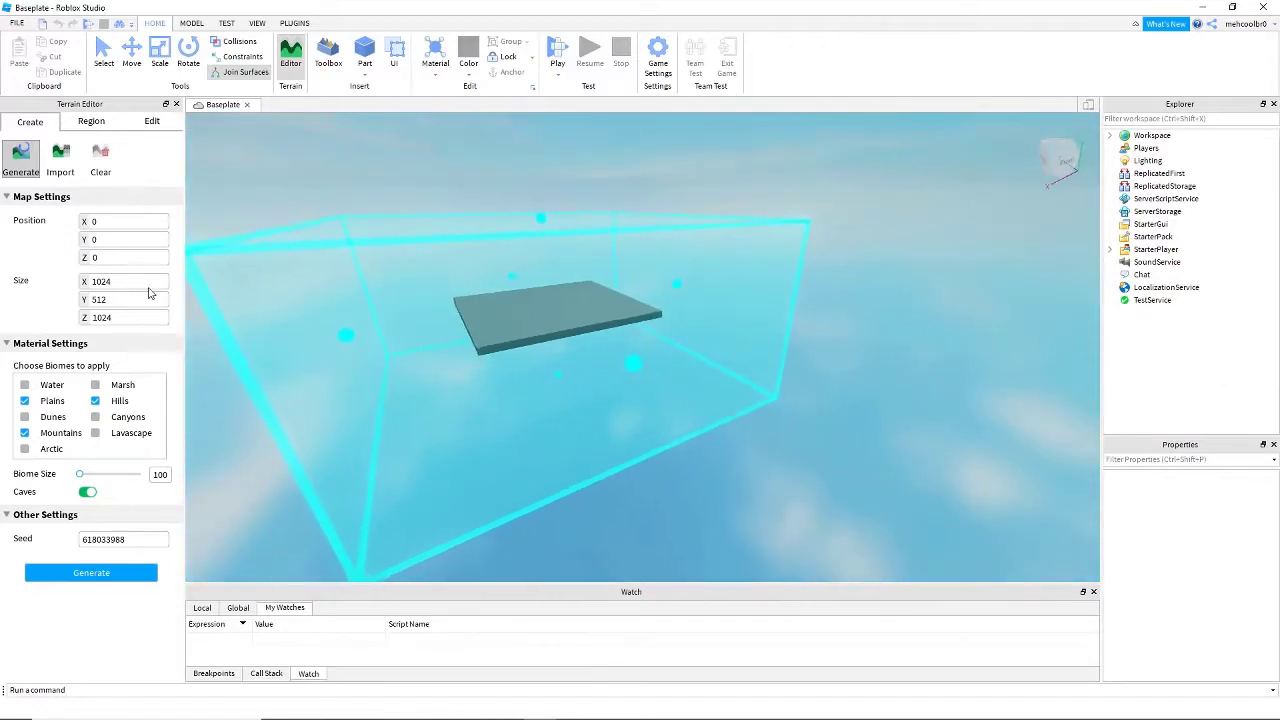
# - Examine the extent of the terrain generation region from outside and inside, compared with the baseplate
pyautogui.press('w')
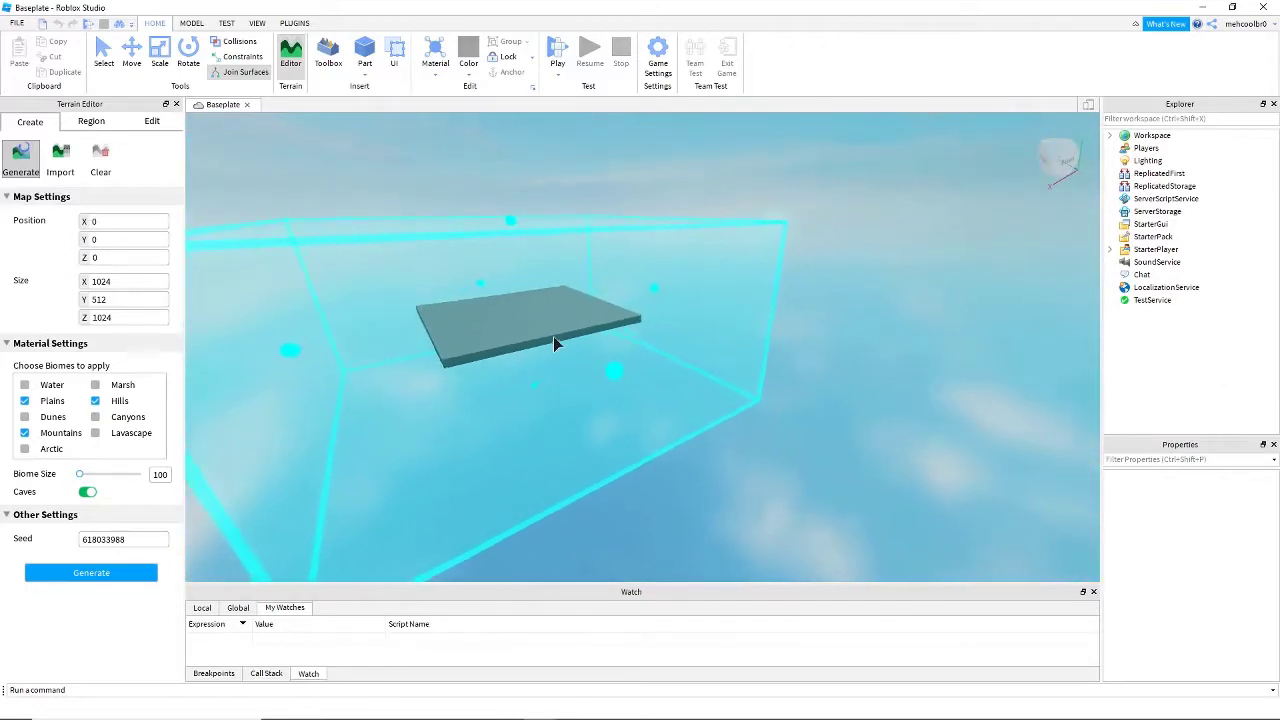
pyautogui.press('w')
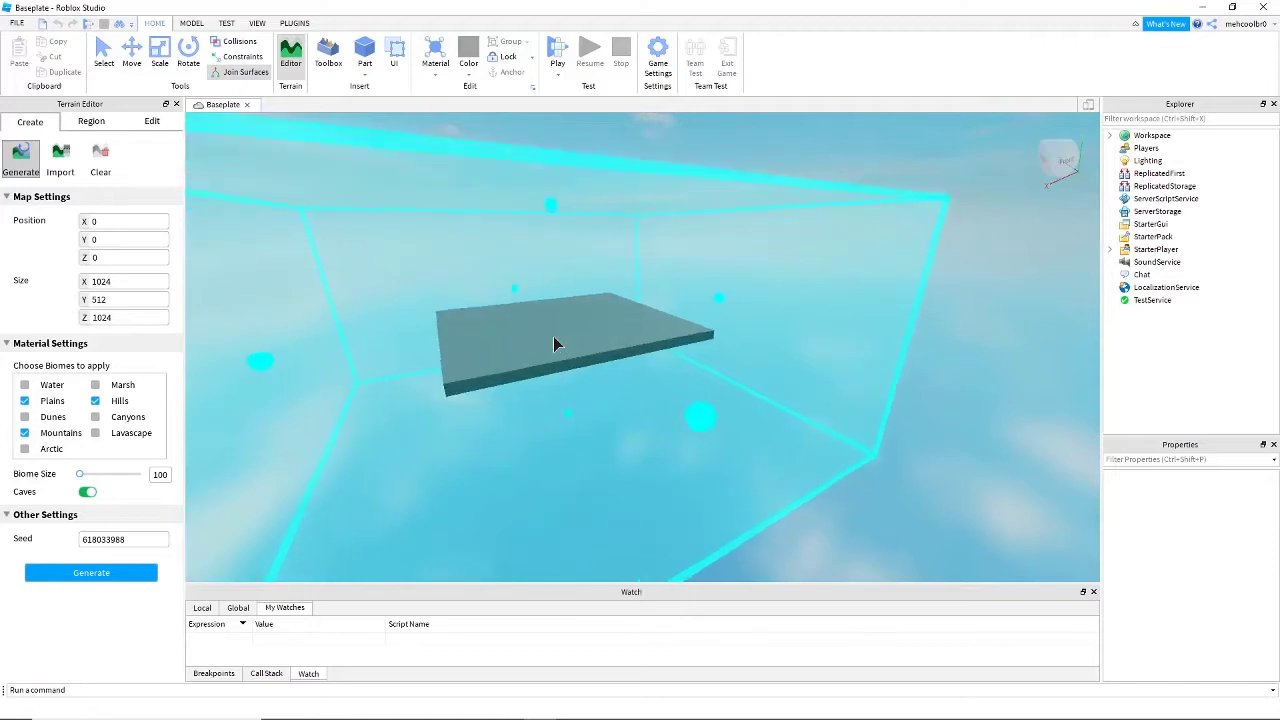
pyautogui.moveTo(553, 336); pyautogui.dragTo(553, 336, button='right')
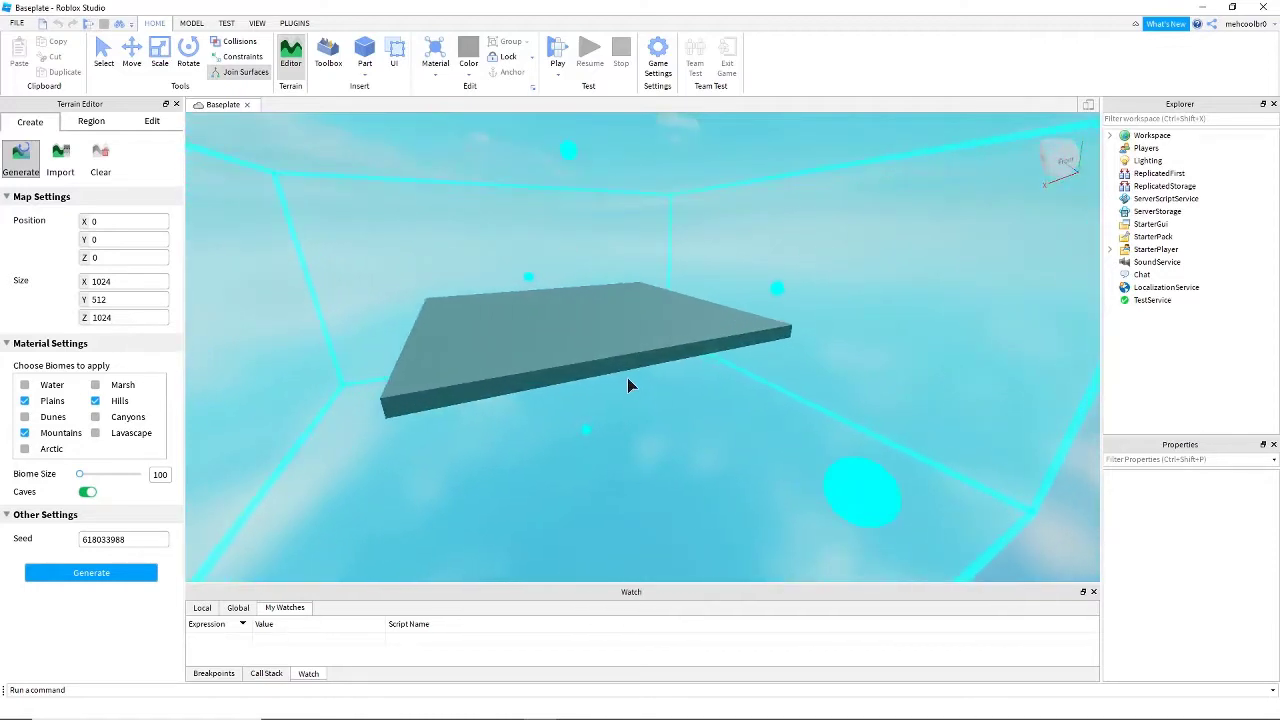
pyautogui.press('w')
pyautogui.press('s')
pyautogui.moveTo(670, 394); pyautogui.dragTo(681, 306, button='right')
pyautogui.press('w')
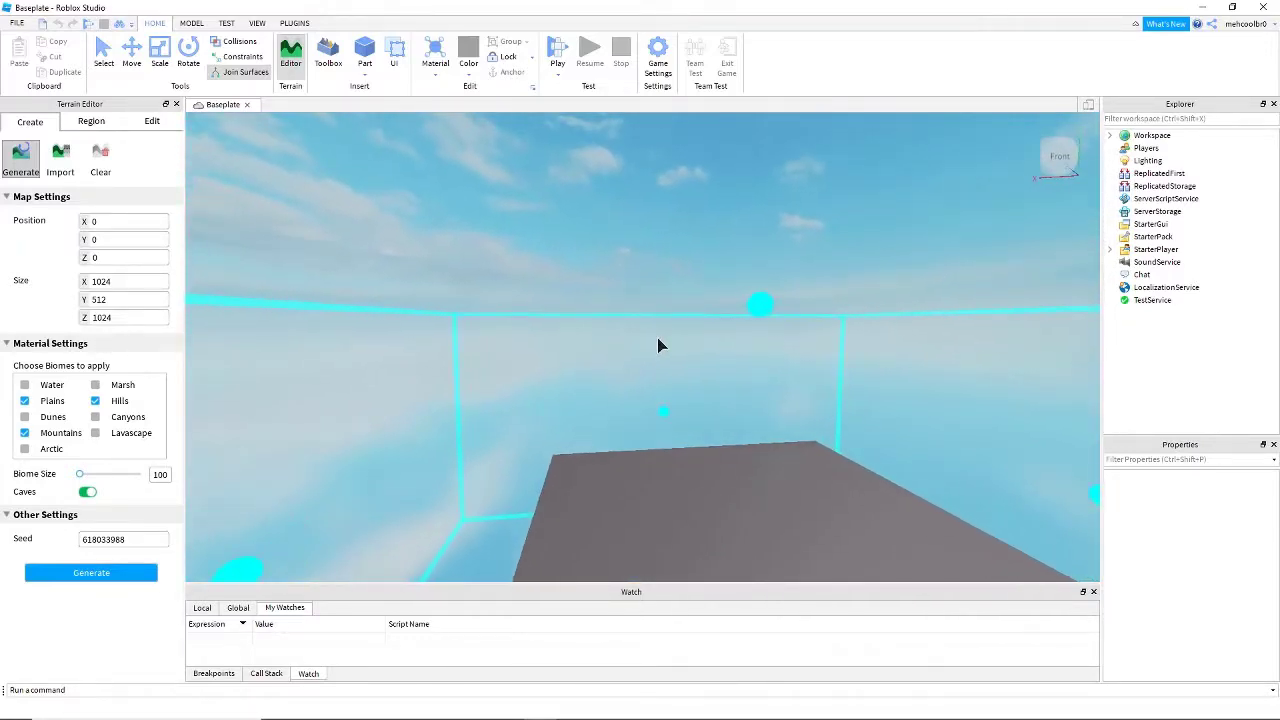
pyautogui.moveTo(461, 404); pyautogui.dragTo(465, 401, button='right')
pyautogui.press('w')
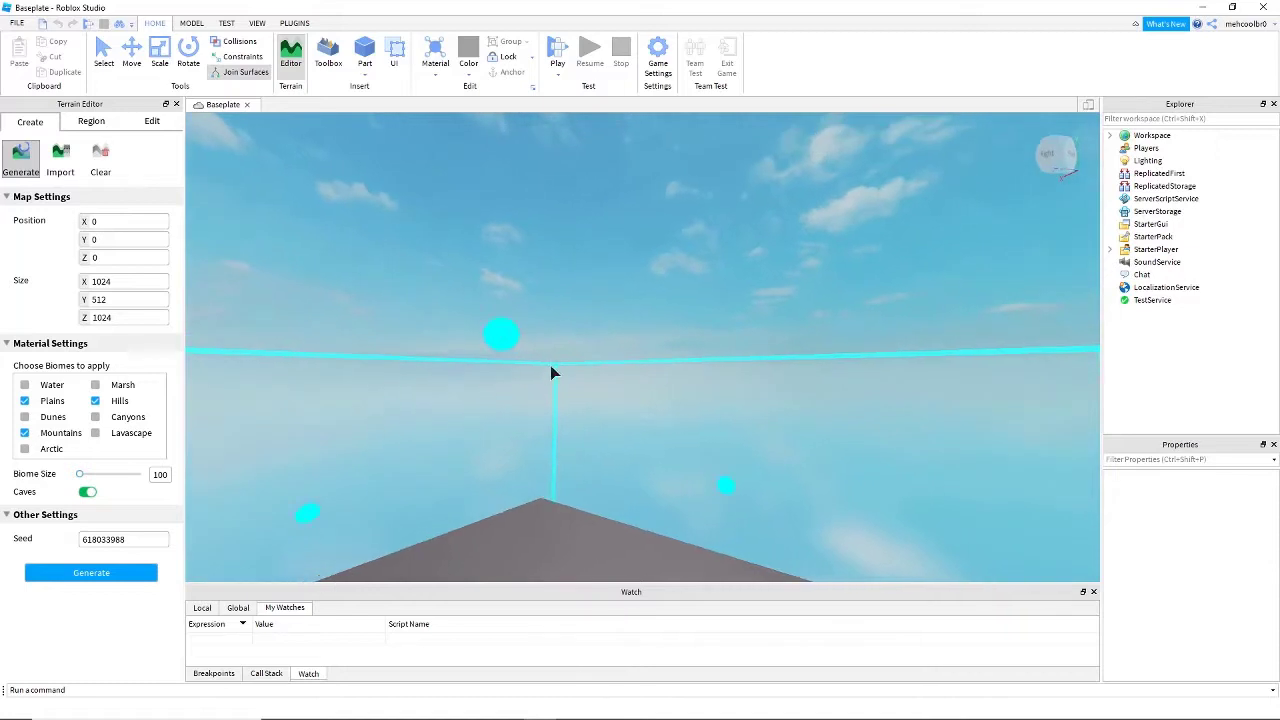
# - Add the Water and Canyons biomes to the terrain generation
pyautogui.moveTo(550, 365); pyautogui.dragTo(555, 372, button='right')
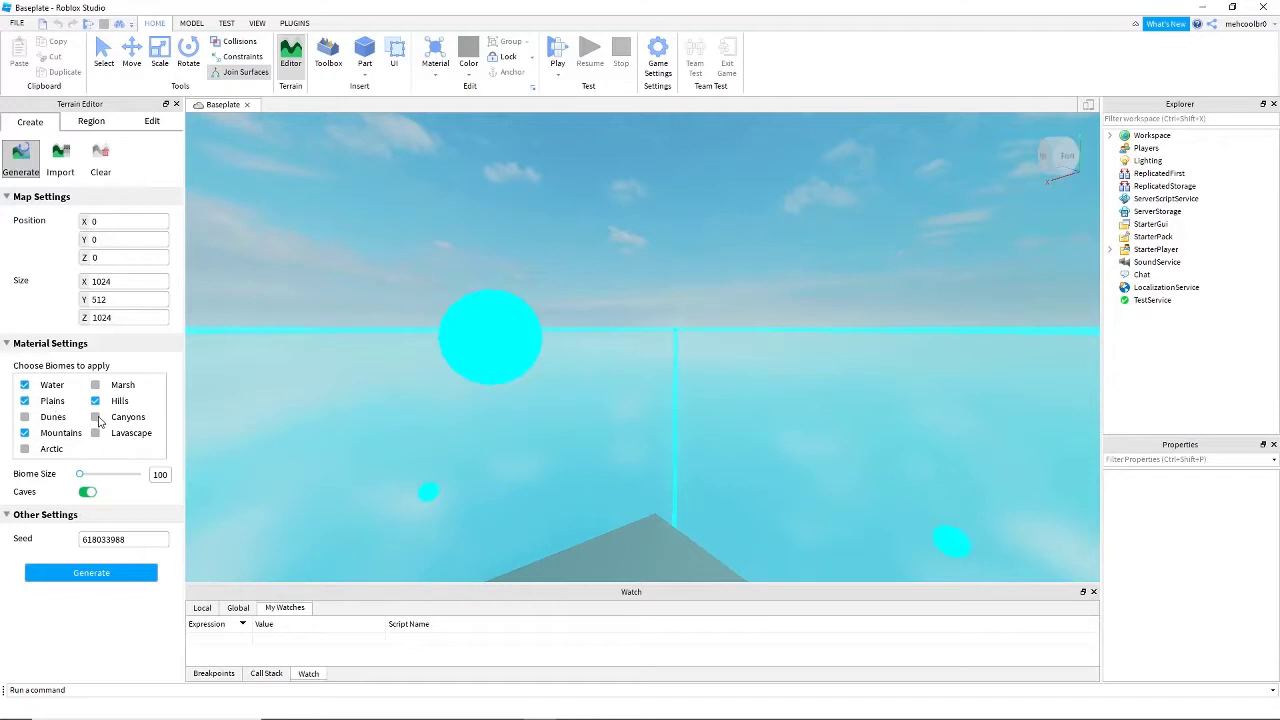
pyautogui.press('w')
pyautogui.moveTo(455, 416); pyautogui.dragTo(455, 416, button='right')
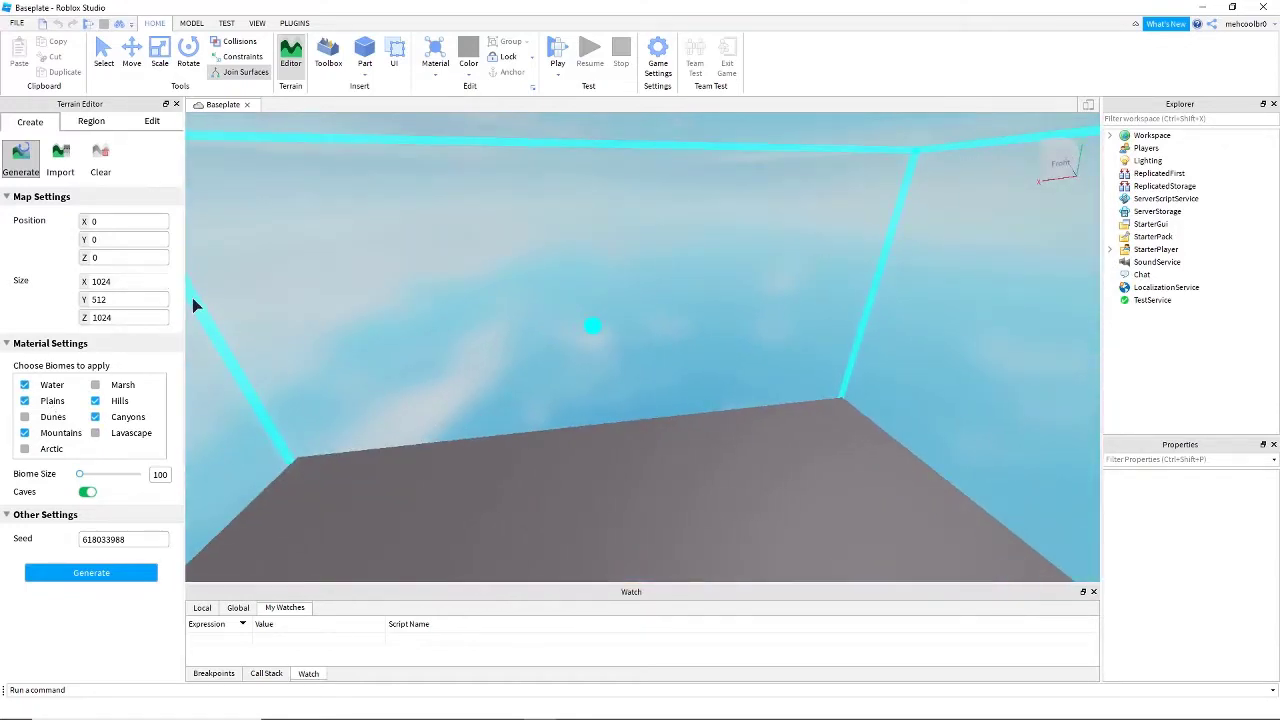
# - Set the terrain map size to X 512, Y 256 and Z 512
pyautogui.press('Return')
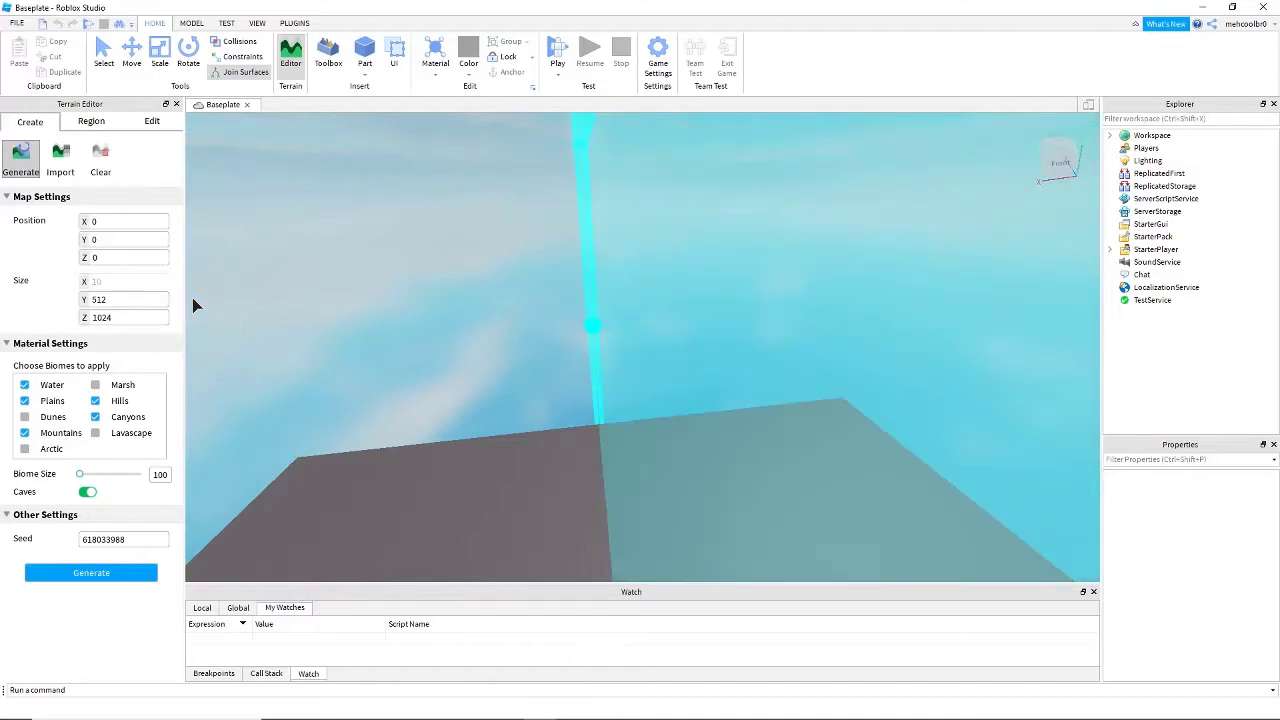
pyautogui.write('512')
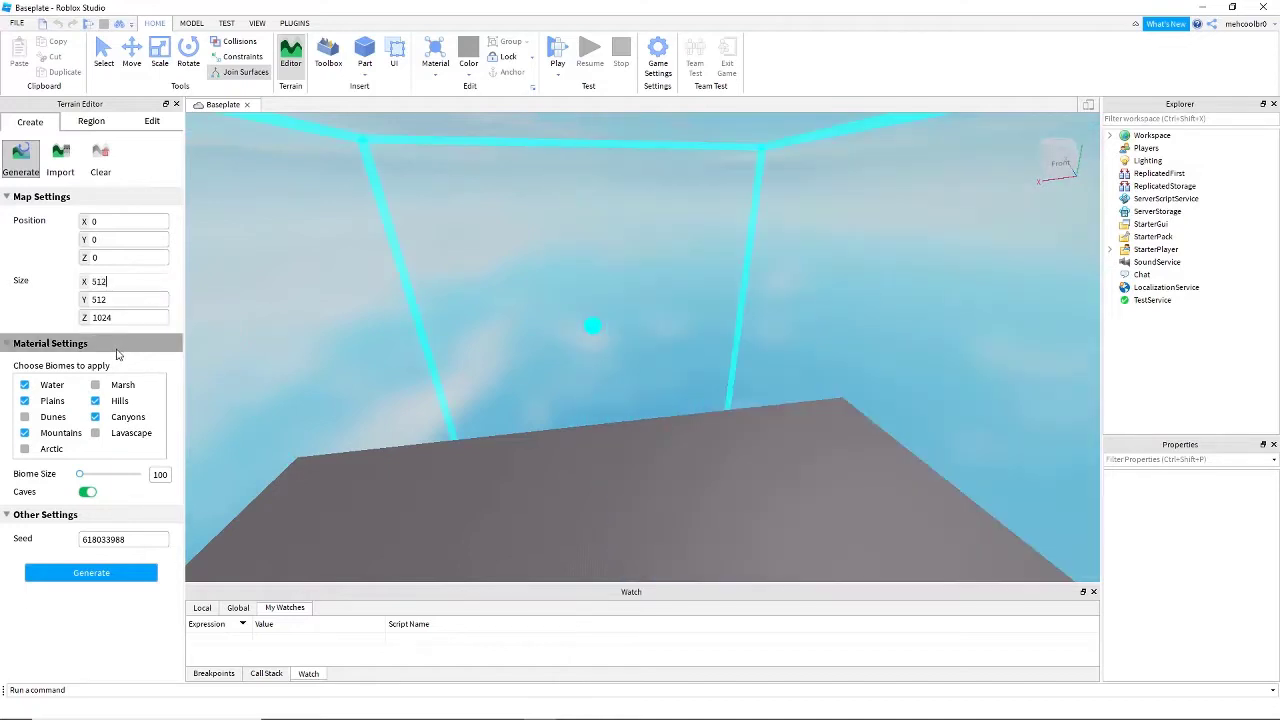
pyautogui.write('512')
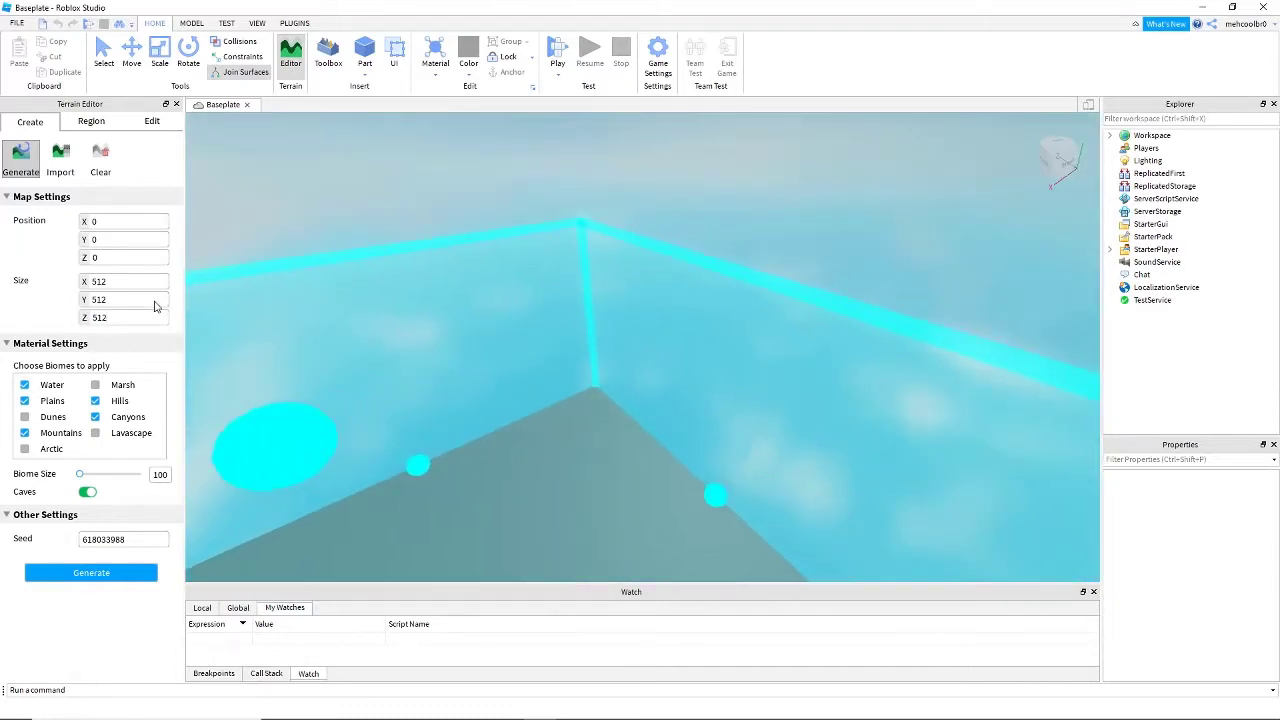
pyautogui.click(155, 305)
pyautogui.write('51')
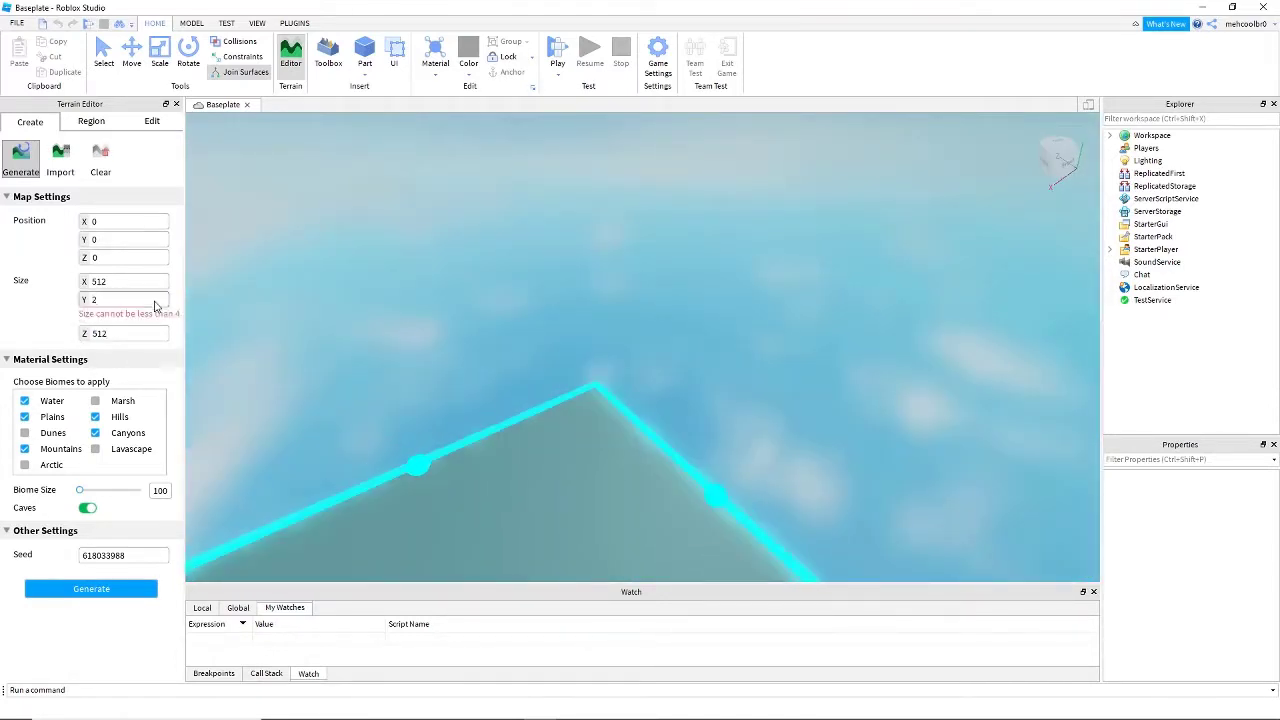
pyautogui.write('256')
pyautogui.moveTo(517, 280); pyautogui.dragTo(649, 325, button='right')
pyautogui.press('s')
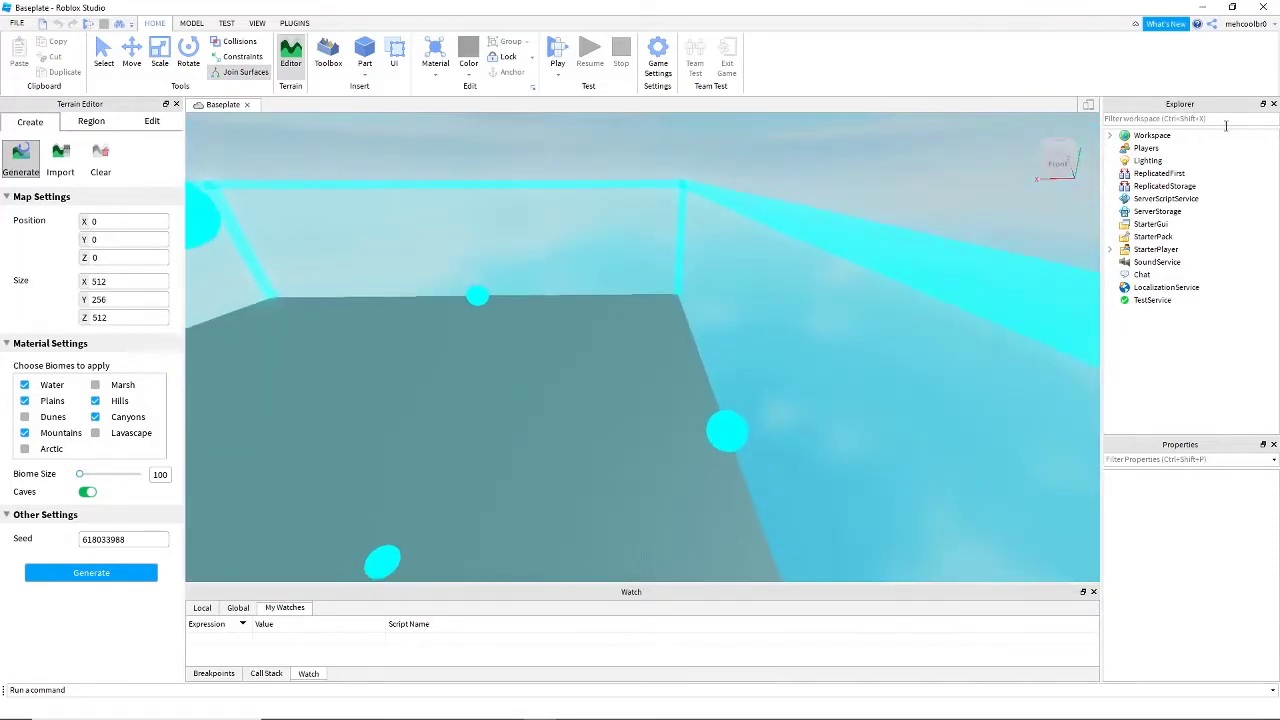
# - Delete the Baseplate part from the Workspace
pyautogui.click(1160, 173)
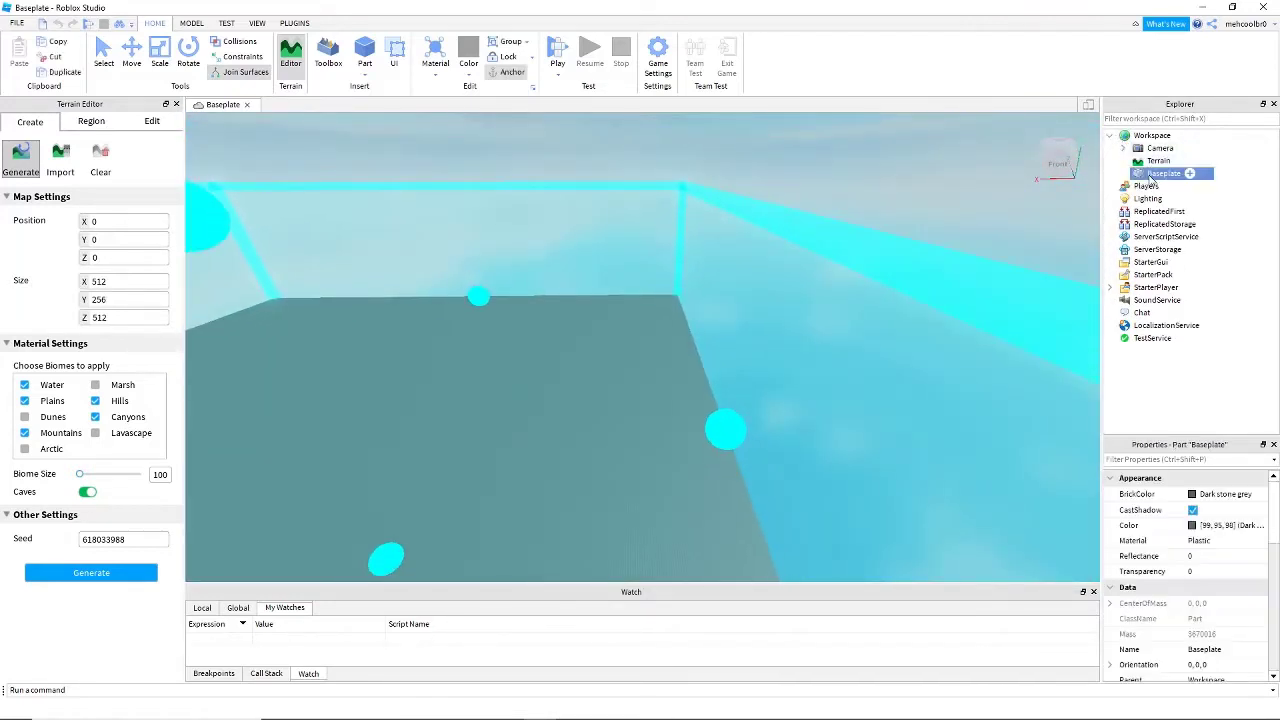
pyautogui.press('Delete')
pyautogui.moveTo(885, 176); pyautogui.dragTo(949, 178, button='right')
pyautogui.press('s')
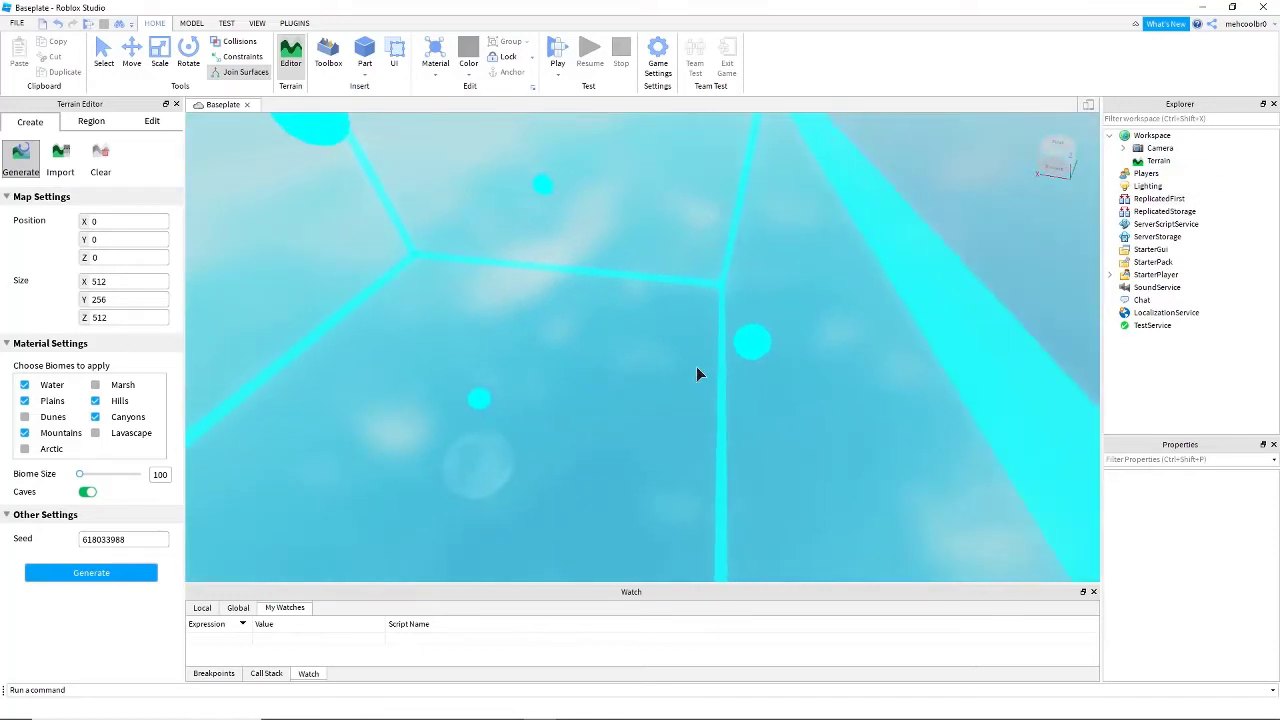
# - Add the remaining Marsh, Dunes, Lavascape and Arctic biomes to the terrain generation
pyautogui.moveTo(696, 366); pyautogui.dragTo(694, 360, button='right')
pyautogui.press('s')
pyautogui.press('d')
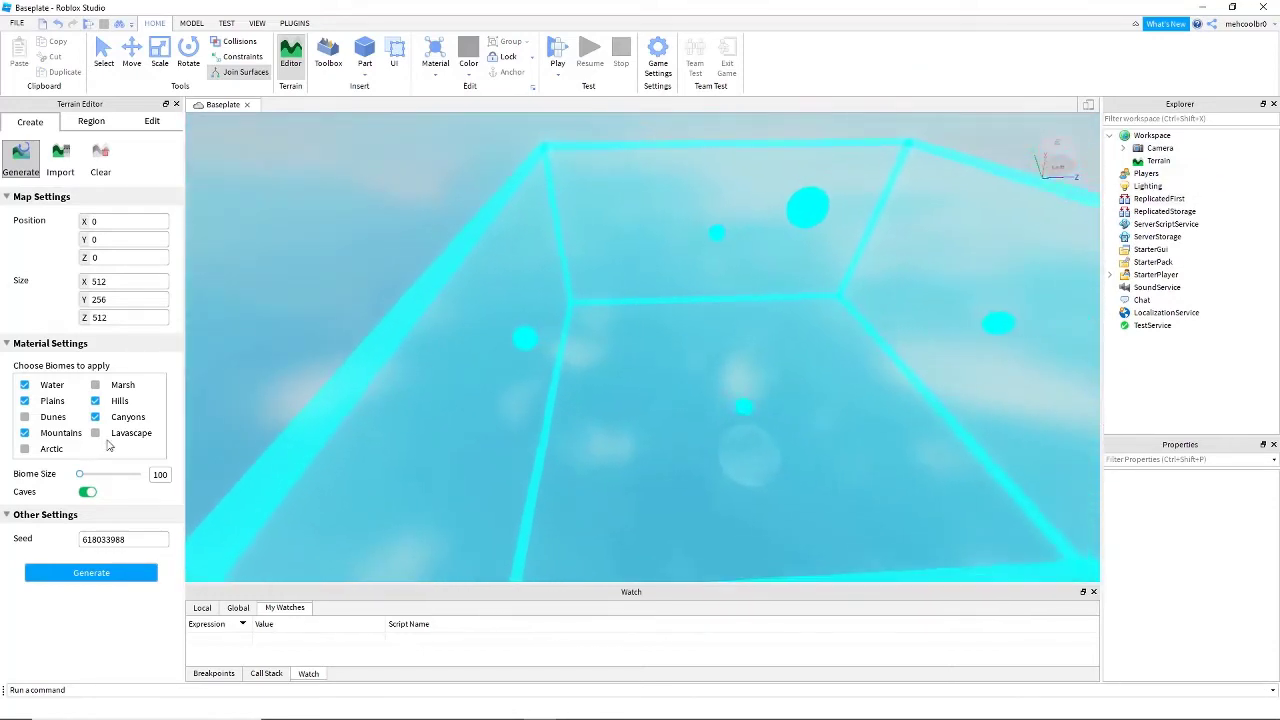
pyautogui.press('s')
pyautogui.press('d')
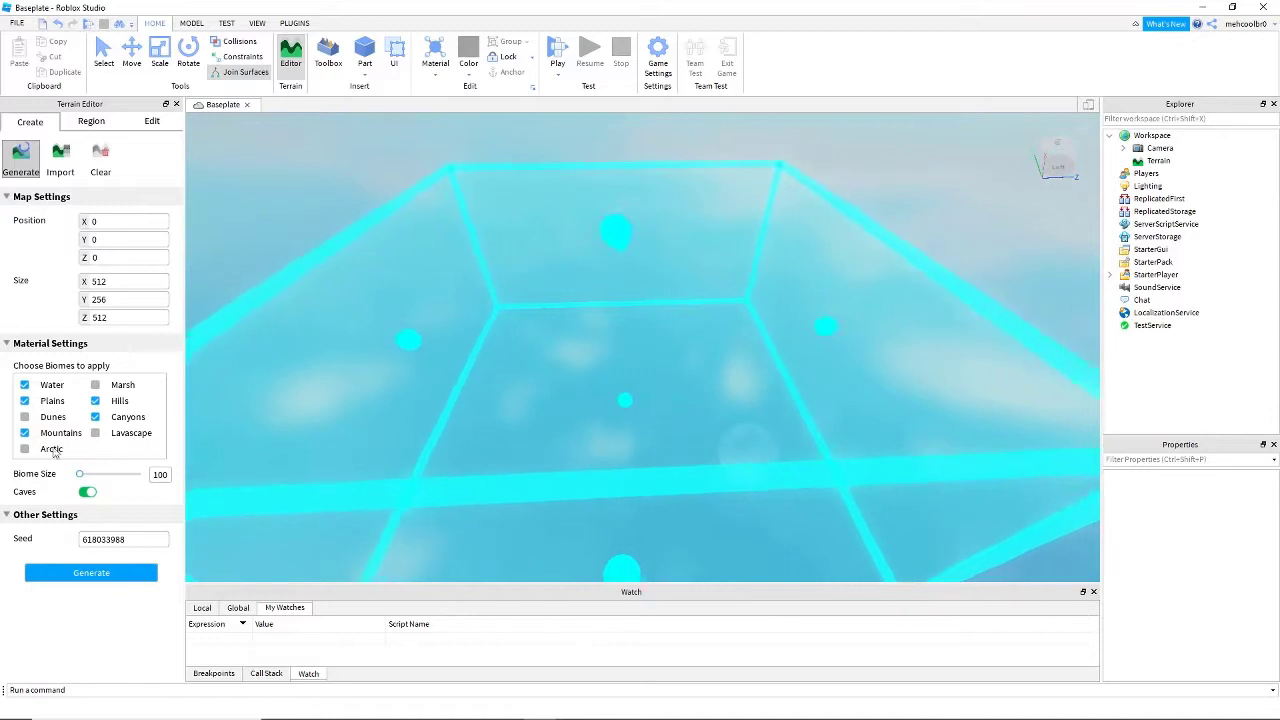
pyautogui.press('s')
pyautogui.press('w')
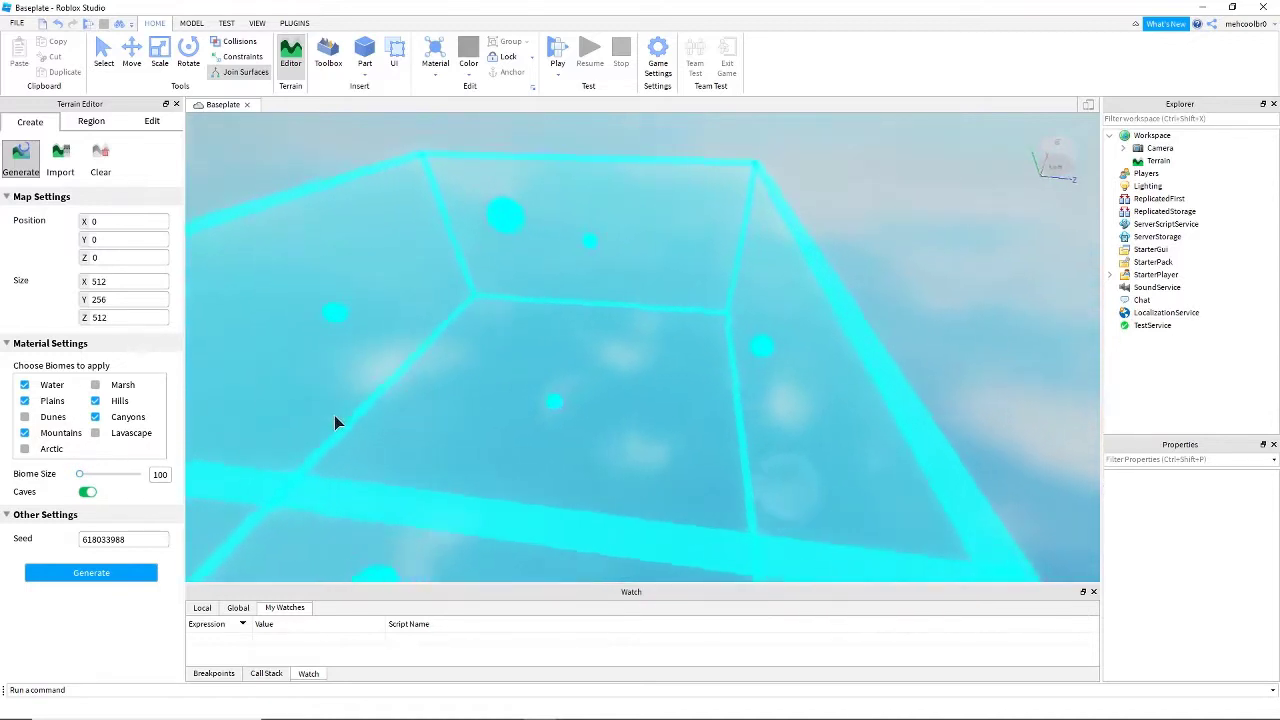
pyautogui.press('s')
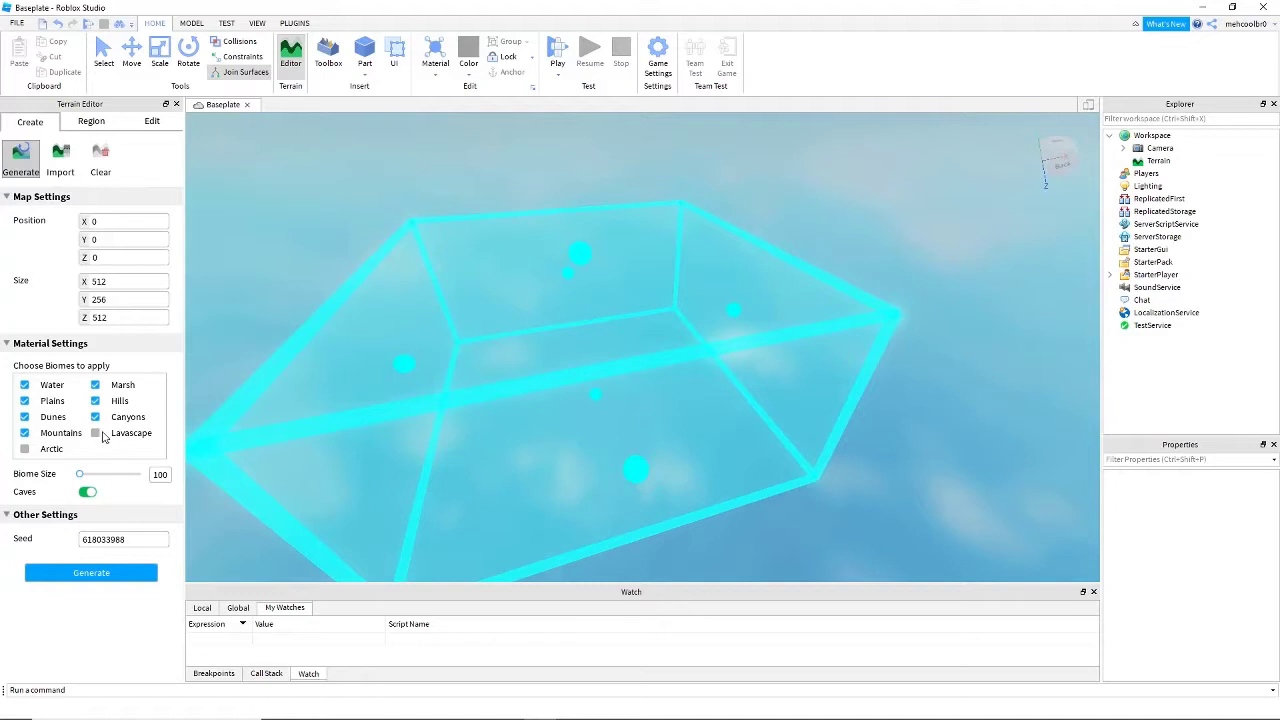
pyautogui.moveTo(479, 507); pyautogui.dragTo(479, 507, button='right')
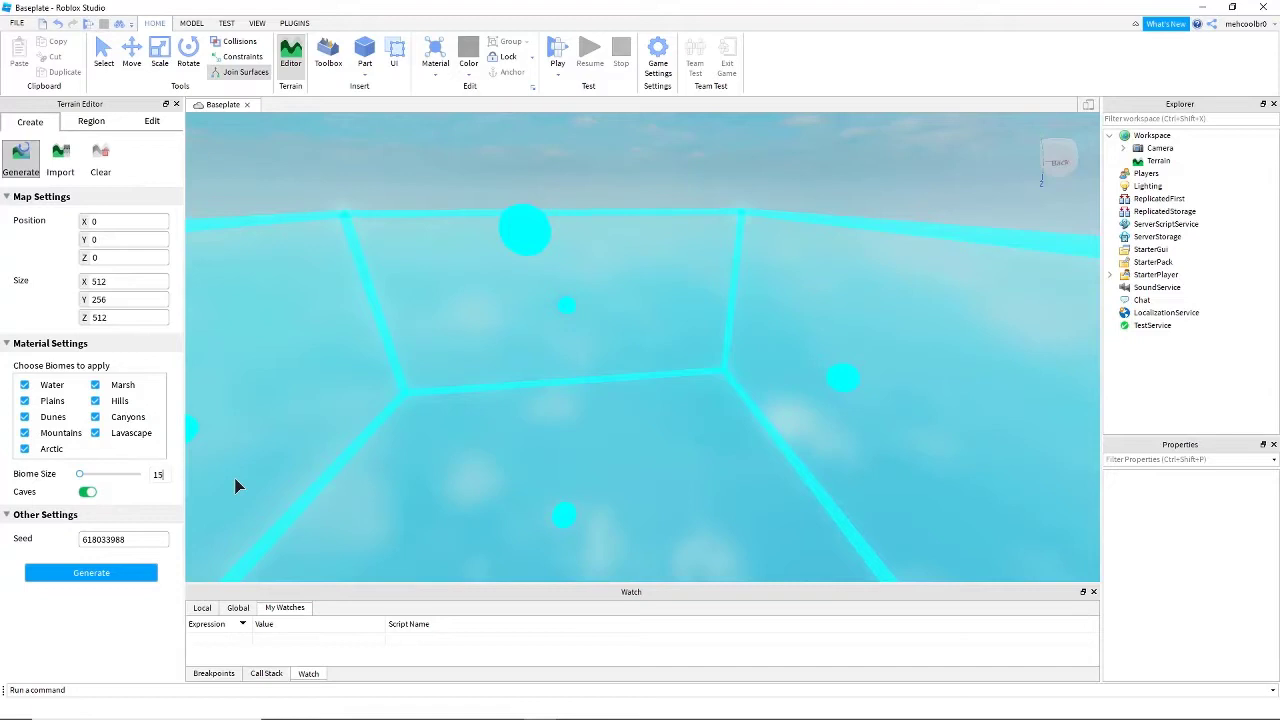
# - Set the biome size for the terrain generation to 52
pyautogui.moveTo(286, 478); pyautogui.dragTo(286, 478, button='right')
pyautogui.press('s')
pyautogui.moveTo(334, 401); pyautogui.dragTo(336, 403, button='right')
pyautogui.press('w')
pyautogui.press('s')
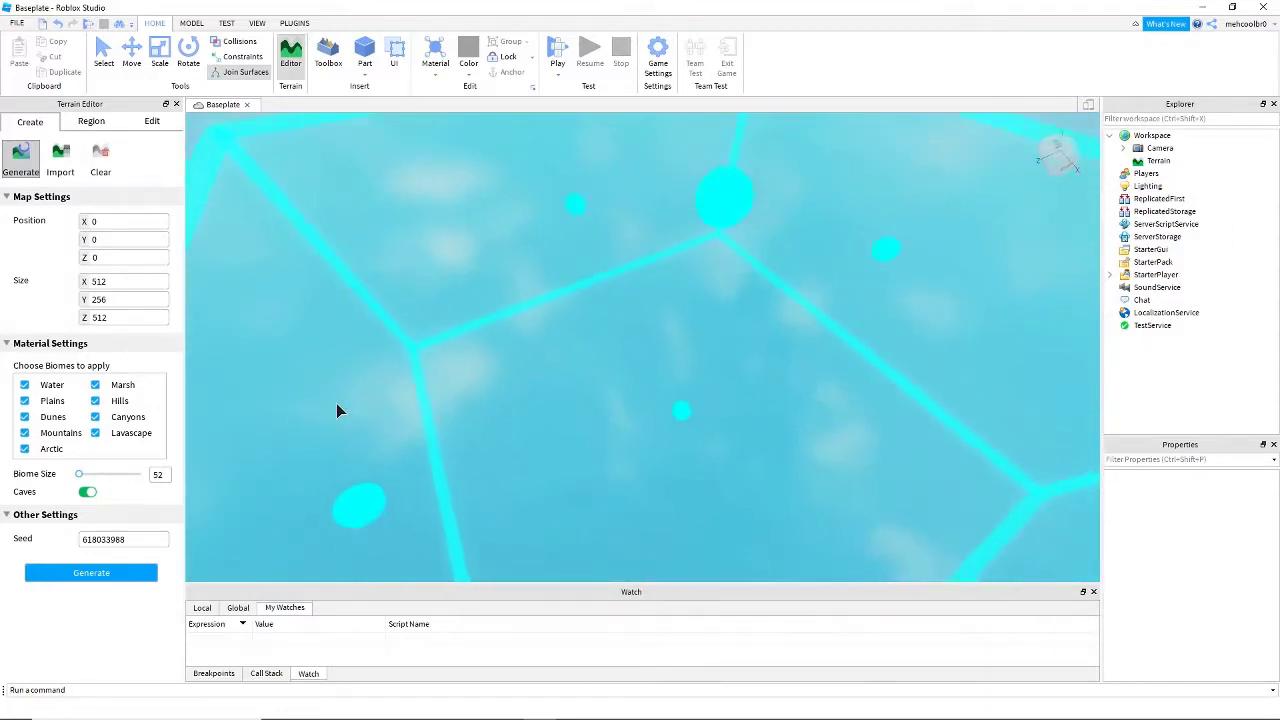
pyautogui.press('d')
pyautogui.press('w')
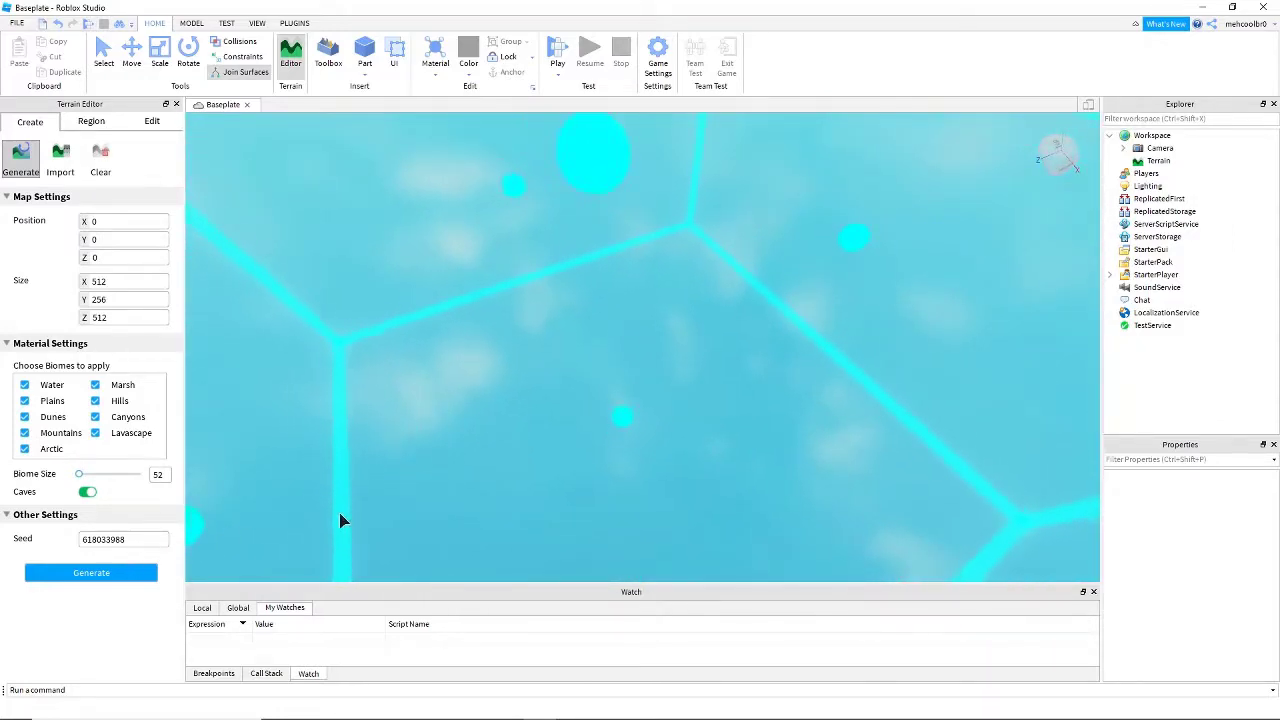
# - Set the terrain seed to 819723852 and generate the terrain with the current map and biome settings
pyautogui.moveTo(340, 520); pyautogui.dragTo(358, 519, button='right')
pyautogui.moveTo(251, 545); pyautogui.dragTo(247, 536, button='right')
pyautogui.moveTo(130, 540); pyautogui.dragTo(74, 541)
pyautogui.write('819723852')
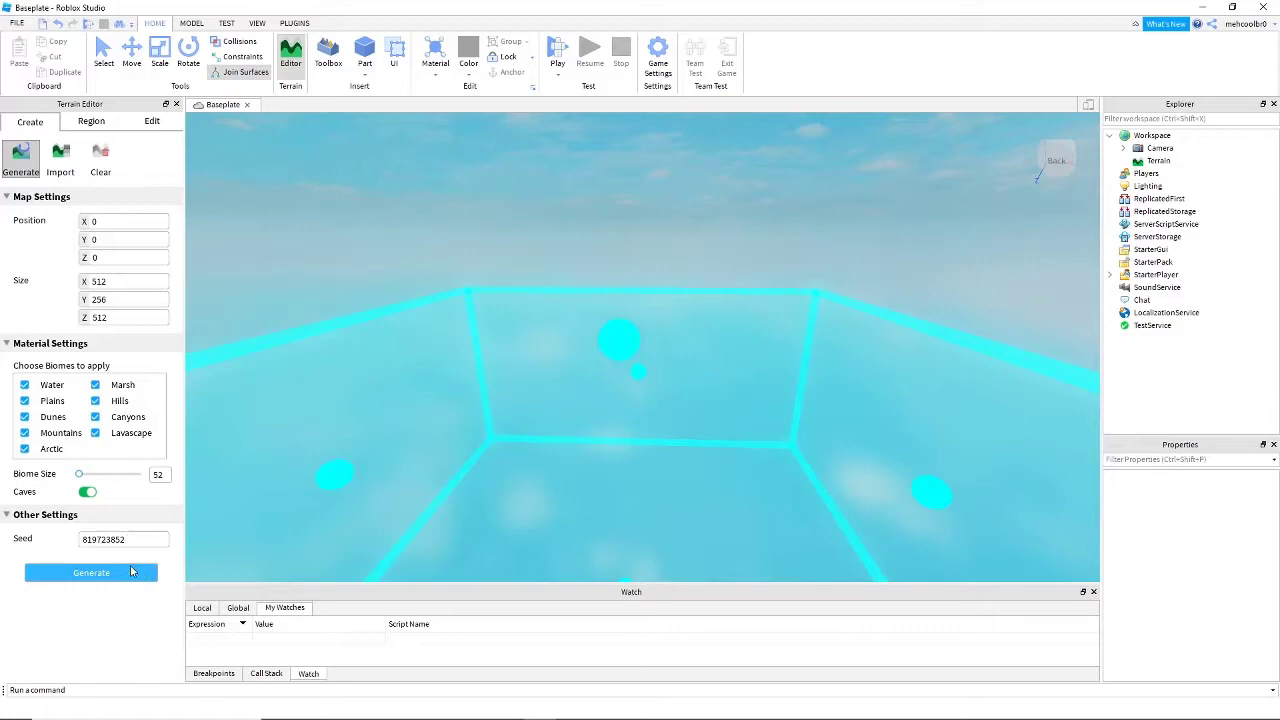
pyautogui.click(130, 570)
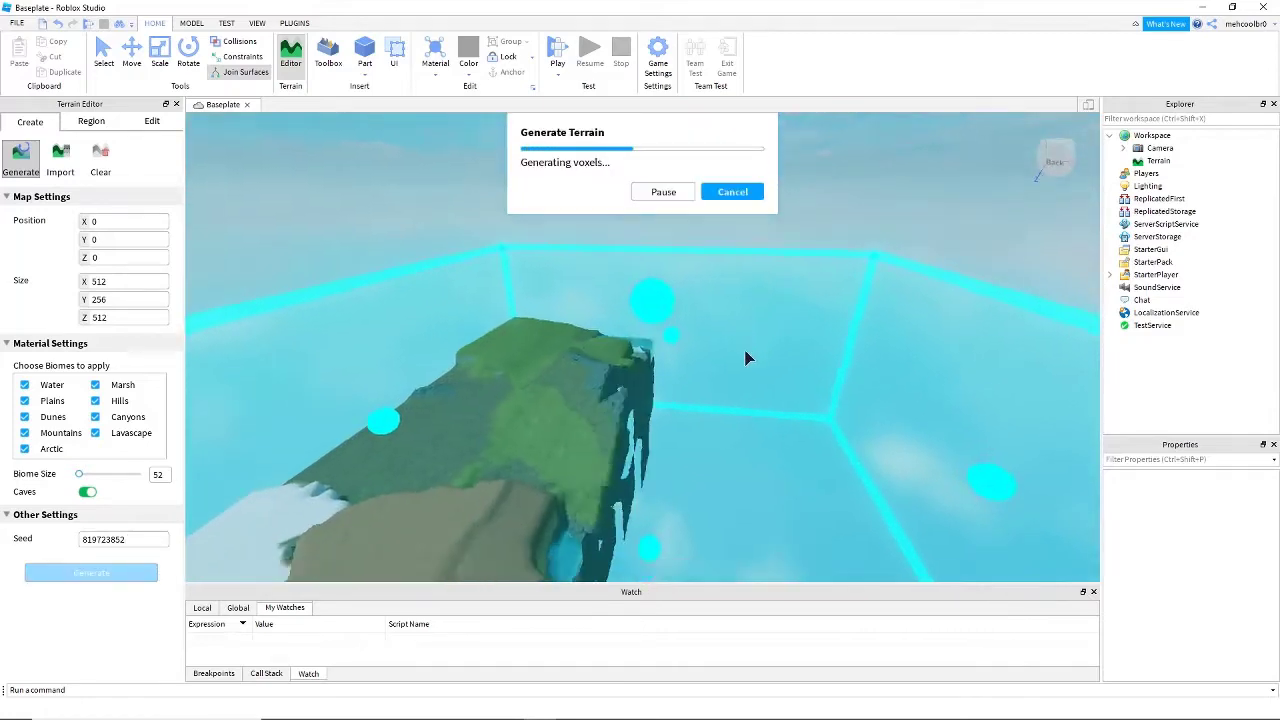
# - Examine the generated terrain from close up, from underneath and from above, checking its different biomes and surface details
pyautogui.moveTo(747, 349); pyautogui.dragTo(747, 349, button='right')
pyautogui.scroll(-3, 747, 349)
pyautogui.press('d')
pyautogui.press('w')
pyautogui.moveTo(822, 380); pyautogui.dragTo(818, 383, button='right')
pyautogui.press('w')
pyautogui.press('w')
pyautogui.press('s')
pyautogui.press('w')
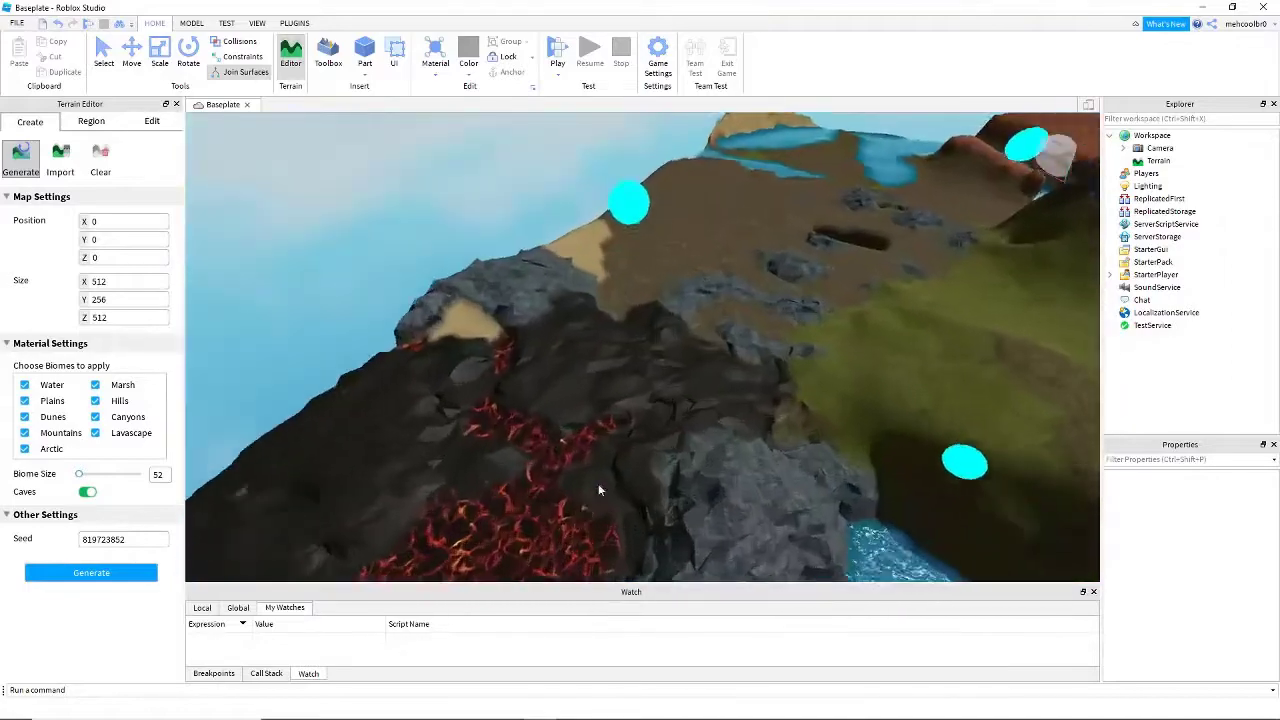
pyautogui.moveTo(613, 472); pyautogui.dragTo(625, 484, button='right')
pyautogui.press('w')
pyautogui.press('w')
pyautogui.press('w')
pyautogui.press('s')
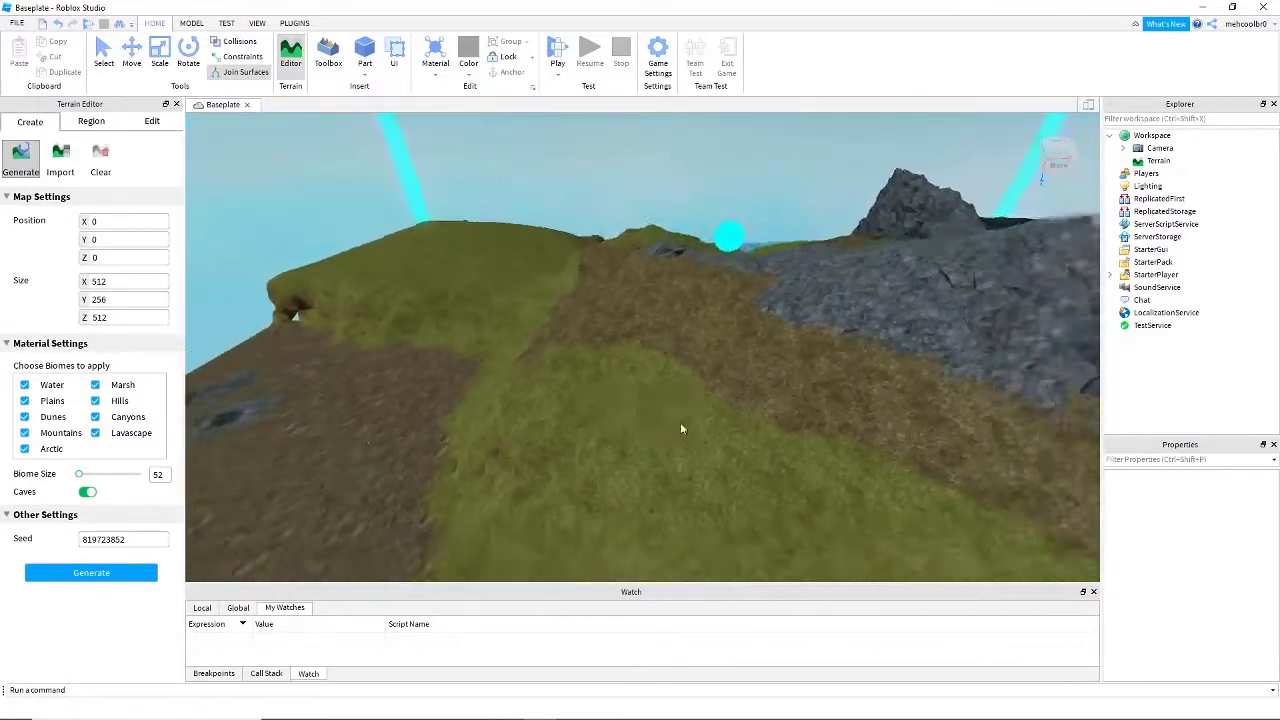
pyautogui.moveTo(725, 437); pyautogui.dragTo(685, 396, button='right')
pyautogui.press('s')
pyautogui.press('w')
pyautogui.press('w')
pyautogui.press('w')
pyautogui.press('w')
pyautogui.press('s')
pyautogui.press('w')
pyautogui.press('w')
pyautogui.press('w')
pyautogui.press('s')
pyautogui.press('w')
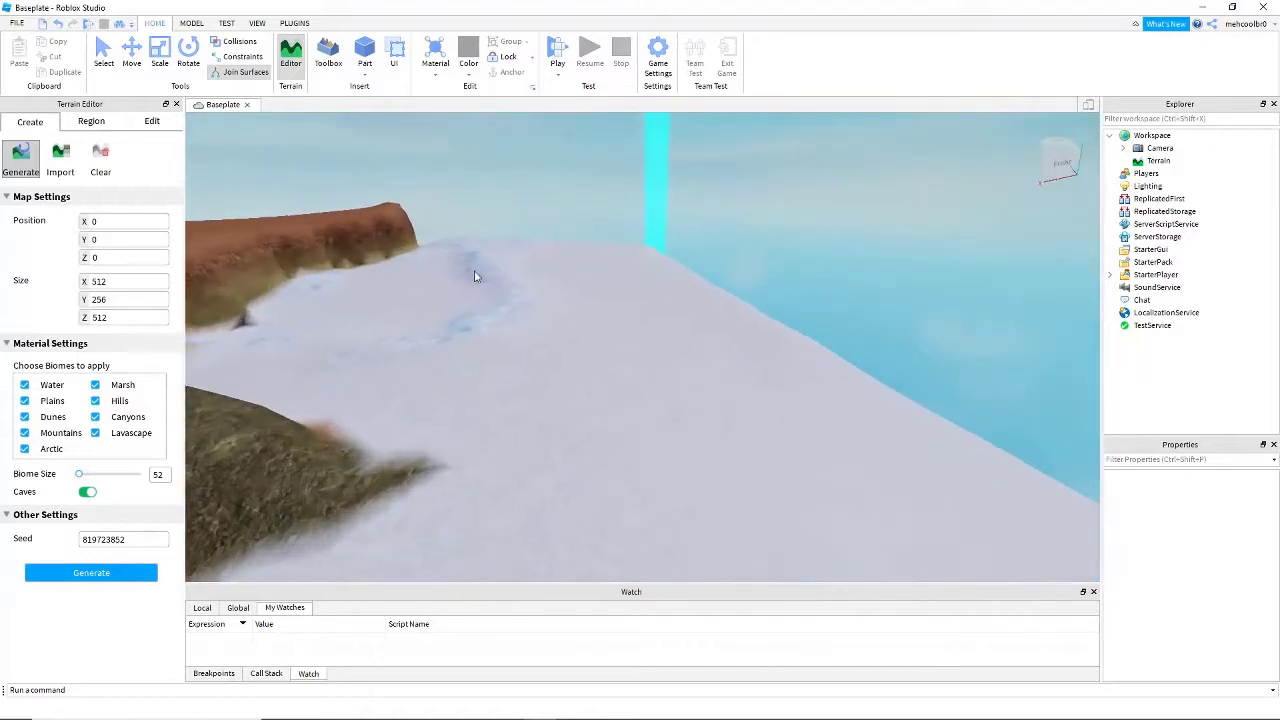
pyautogui.moveTo(634, 355); pyautogui.dragTo(634, 355, button='right')
pyautogui.press('w')
pyautogui.press('w')
pyautogui.moveTo(635, 356); pyautogui.dragTo(635, 356, button='right')
pyautogui.press('w')
pyautogui.press('s')
pyautogui.press('w')
pyautogui.press('w')
pyautogui.moveTo(711, 387); pyautogui.dragTo(711, 390, button='right')
pyautogui.press('s')
pyautogui.press('w')
pyautogui.moveTo(755, 317); pyautogui.dragTo(755, 317, button='right')
pyautogui.press('w')
pyautogui.press('s')
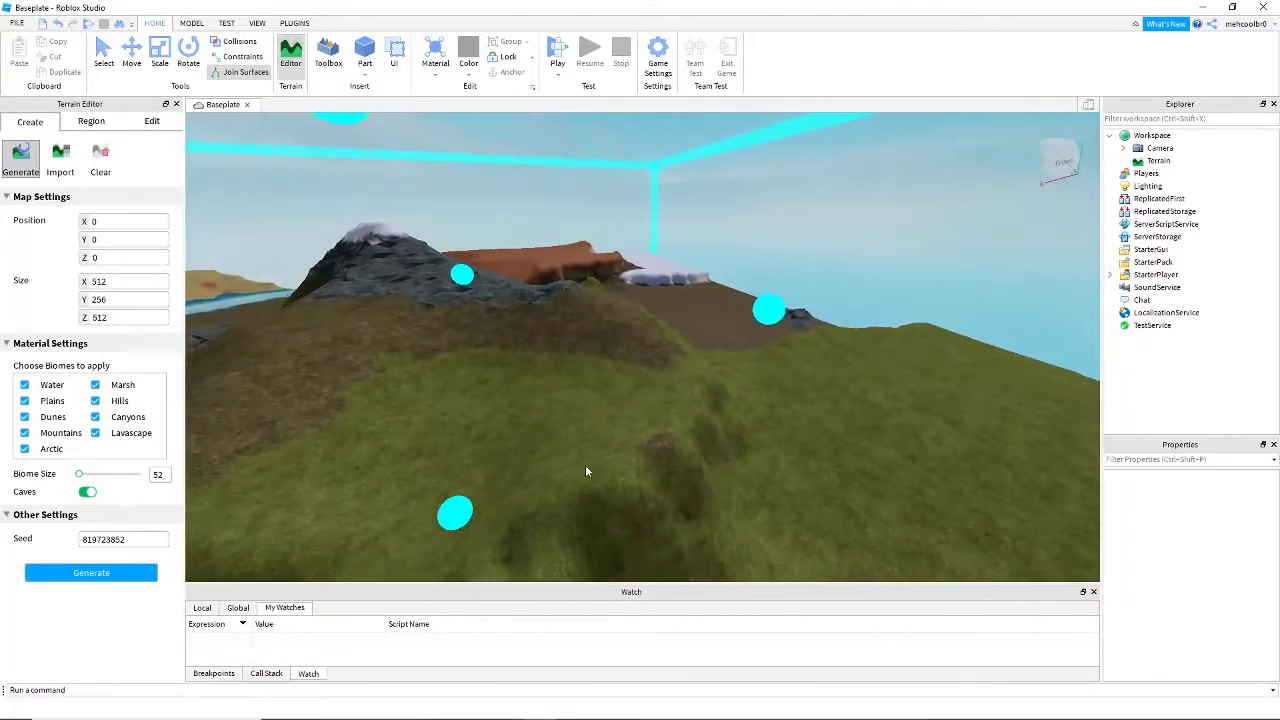
pyautogui.moveTo(671, 478); pyautogui.dragTo(671, 478, button='right')
pyautogui.press('s')
pyautogui.moveTo(647, 348); pyautogui.dragTo(630, 302, button='right')
pyautogui.press('w')
pyautogui.press('w')
pyautogui.press('s')
pyautogui.press('w')
pyautogui.press('s')
pyautogui.press('w')
pyautogui.press('w')
pyautogui.moveTo(465, 297); pyautogui.dragTo(465, 297, button='right')
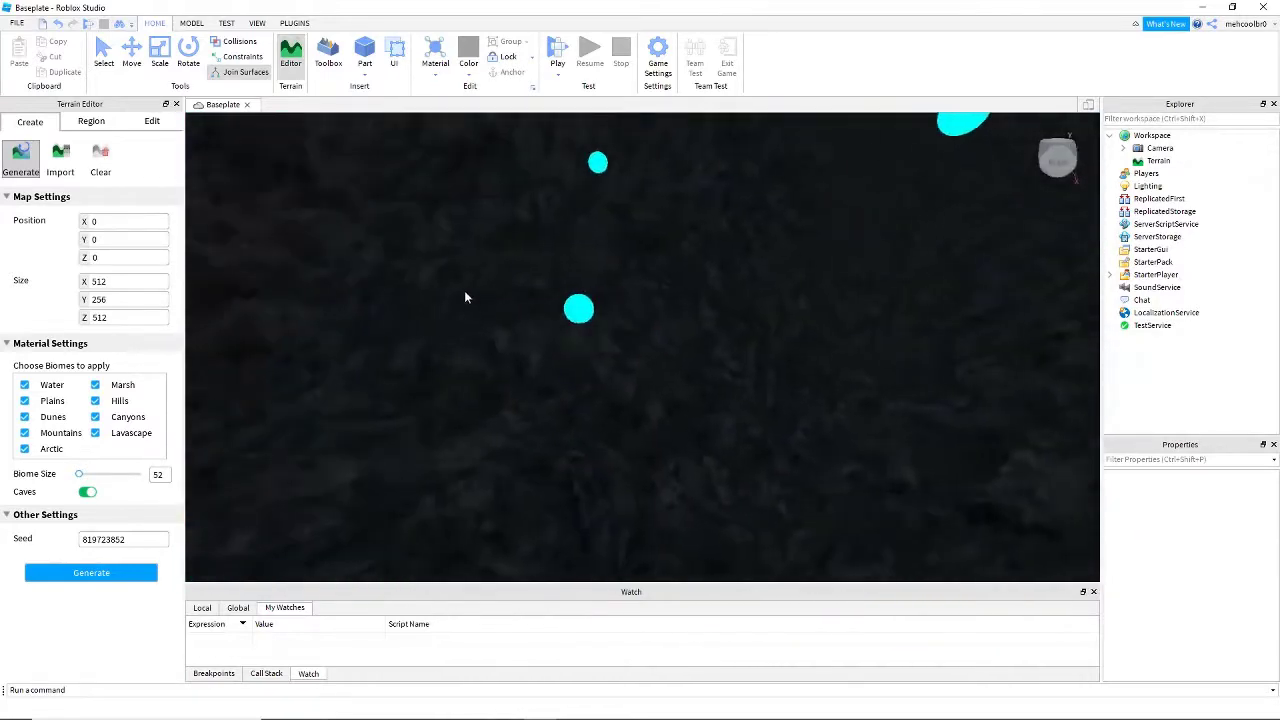
pyautogui.press('s')
pyautogui.moveTo(730, 355); pyautogui.dragTo(734, 348, button='right')
pyautogui.press('s')
pyautogui.press('s')
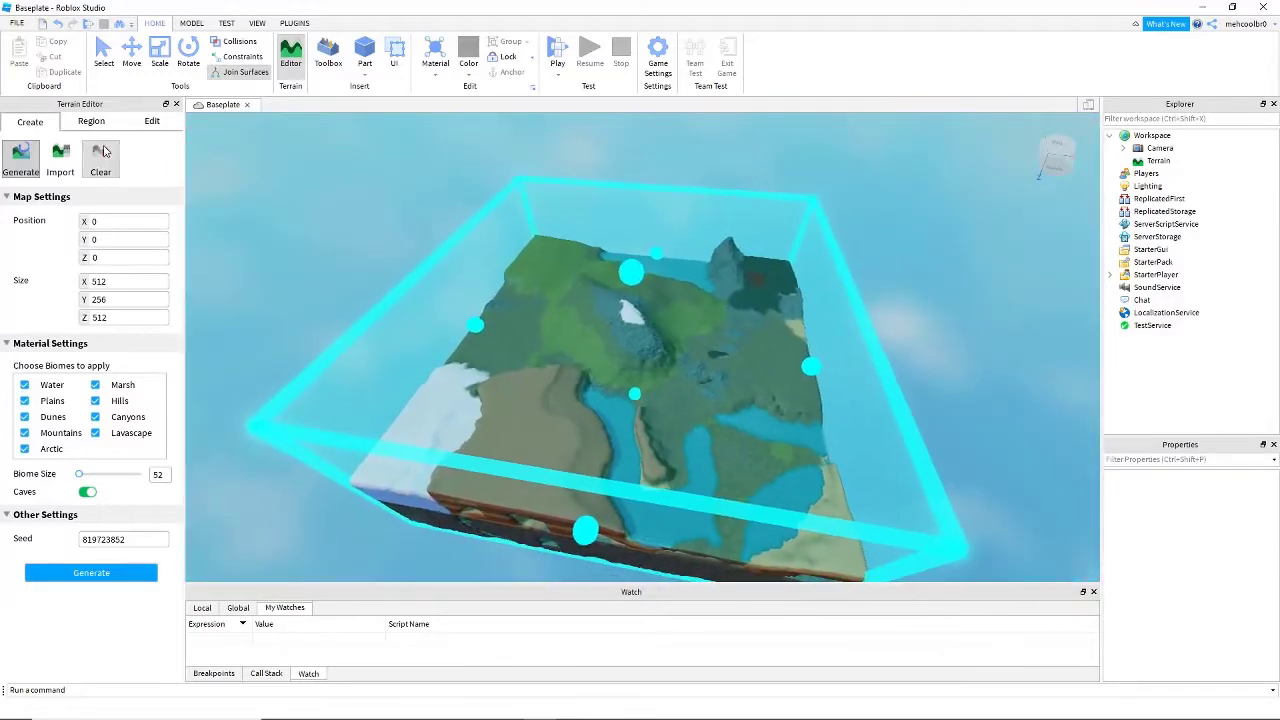
# - Clear all generated terrain from the place and restore the previously deleted Baseplate part
pyautogui.click(101, 155)
pyautogui.click(666, 381)
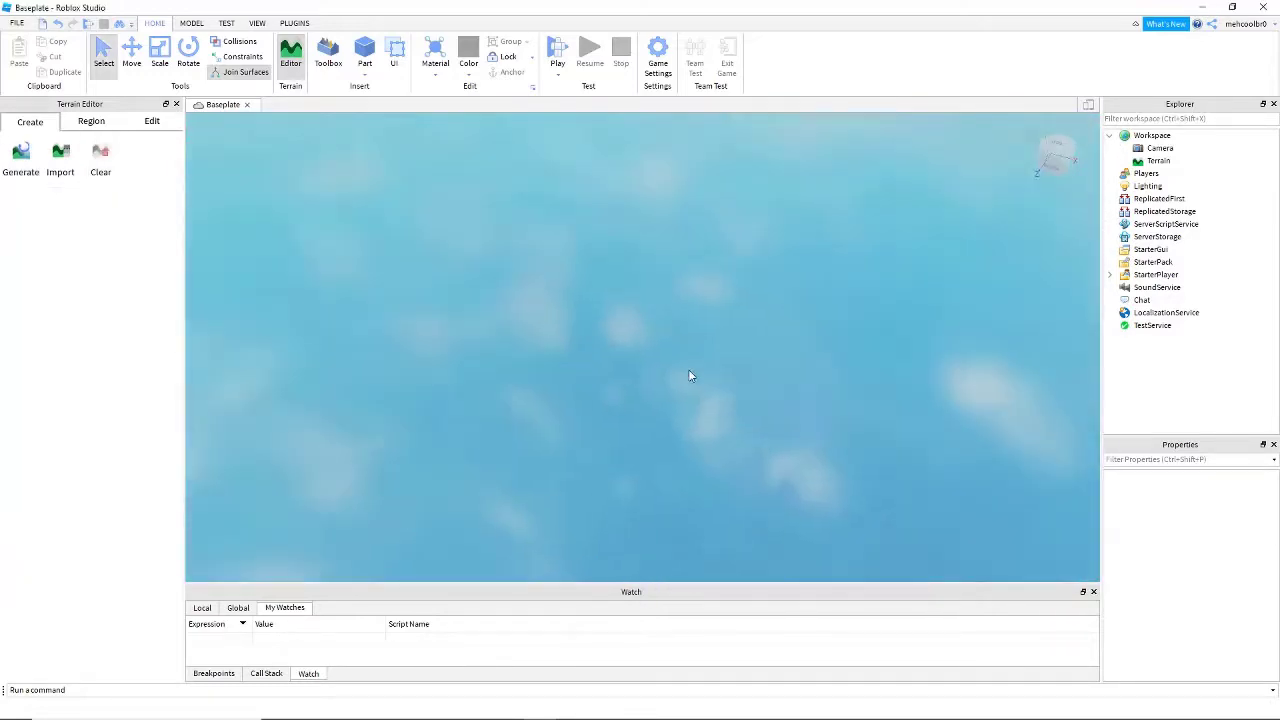
pyautogui.moveTo(349, 165); pyautogui.dragTo(349, 165, button='right')
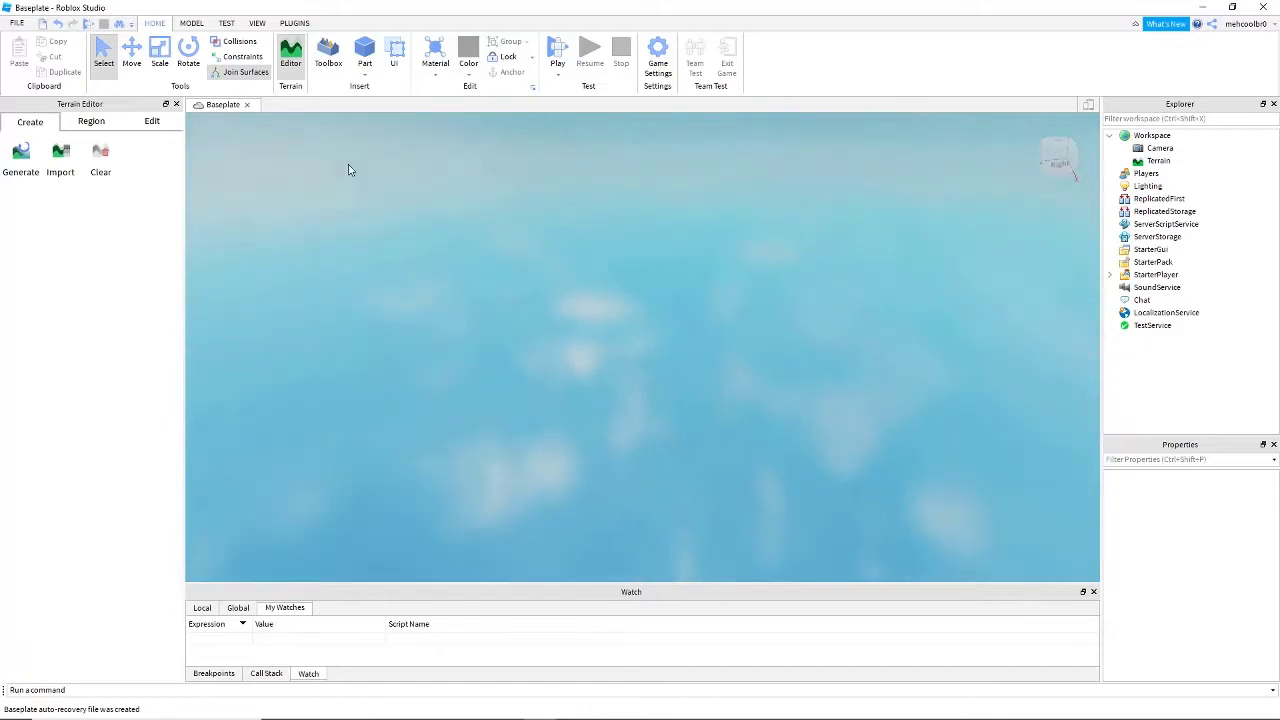
pyautogui.hotkey('ctrl', 'z')
pyautogui.hotkey('ctrl', 'z')
pyautogui.moveTo(622, 202); pyautogui.dragTo(622, 202, button='right')
pyautogui.press('w')
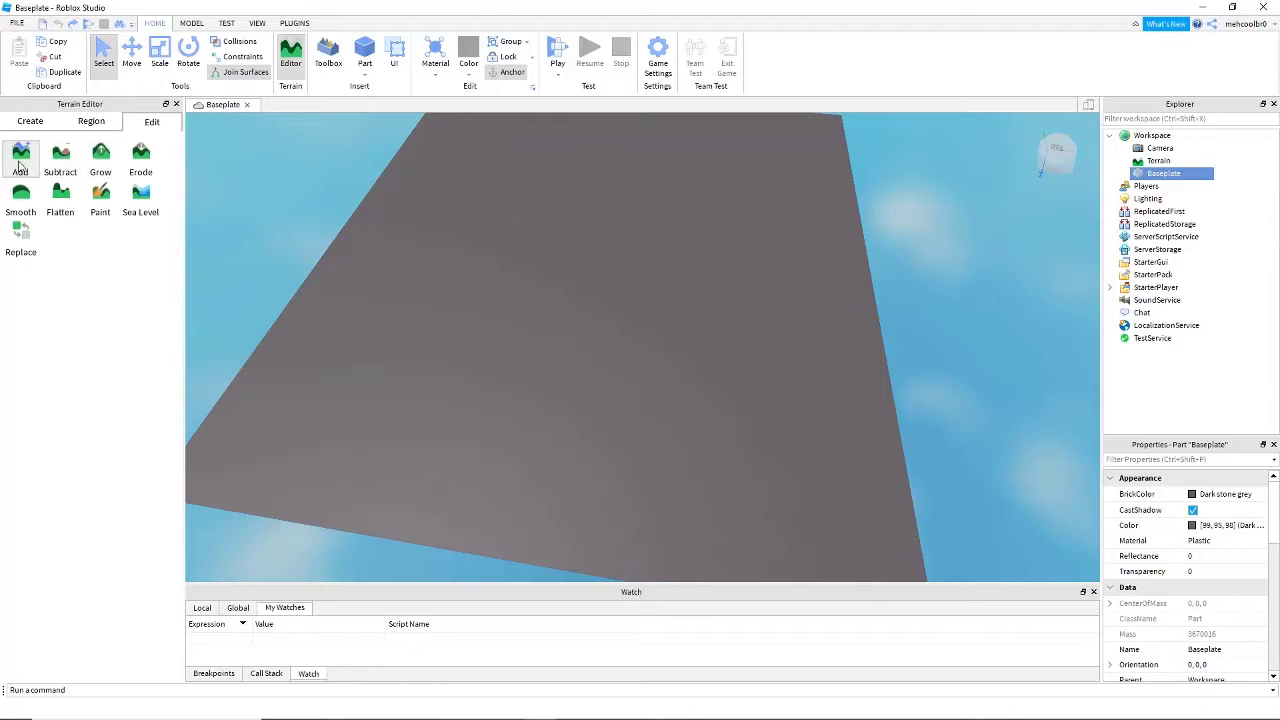
pyautogui.click(20, 158)
pyautogui.moveTo(372, 273); pyautogui.dragTo(380, 273, button='right')
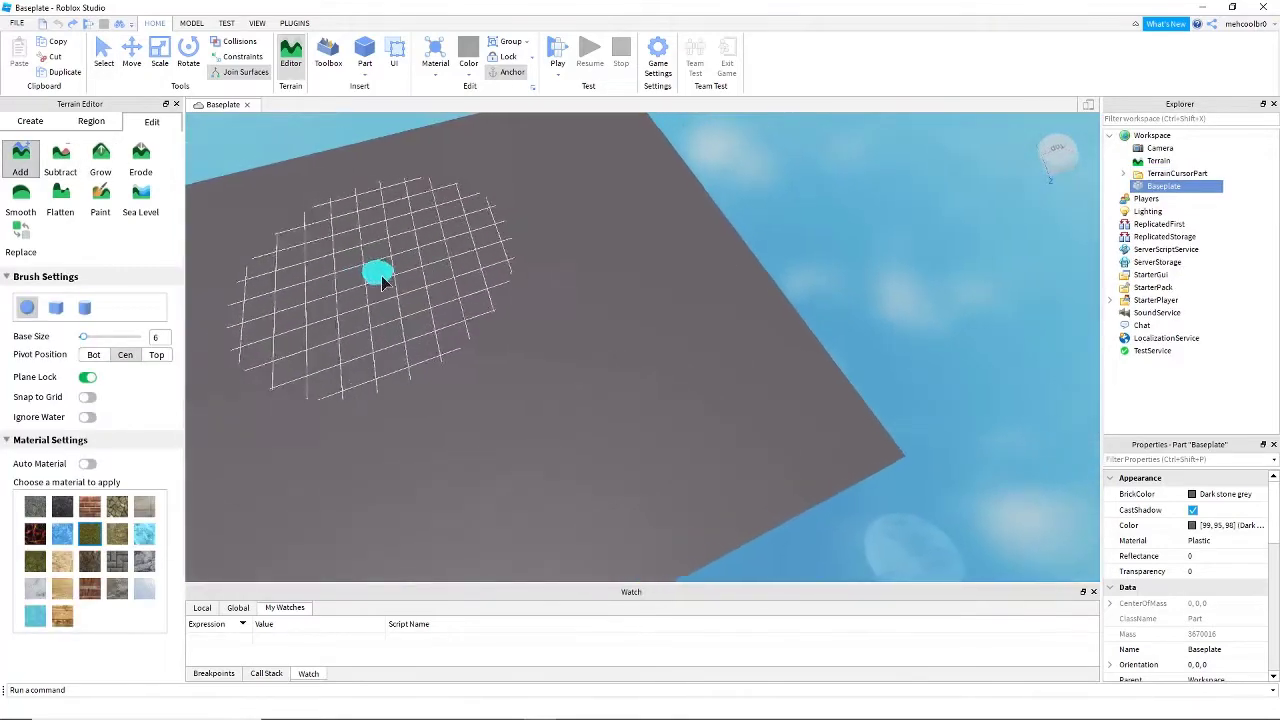
pyautogui.press('w')
pyautogui.moveTo(512, 363); pyautogui.dragTo(512, 364, button='right')
pyautogui.scroll(-10, 512, 369)
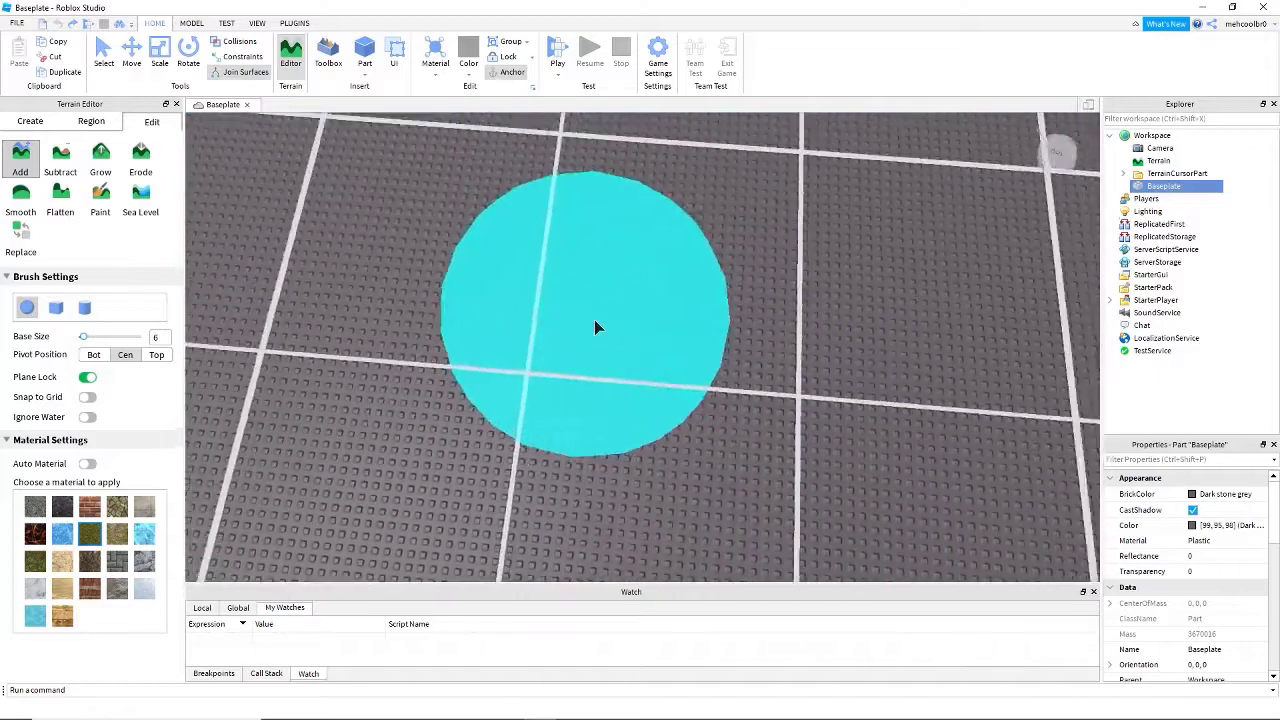
pyautogui.scroll(5, 594, 327)
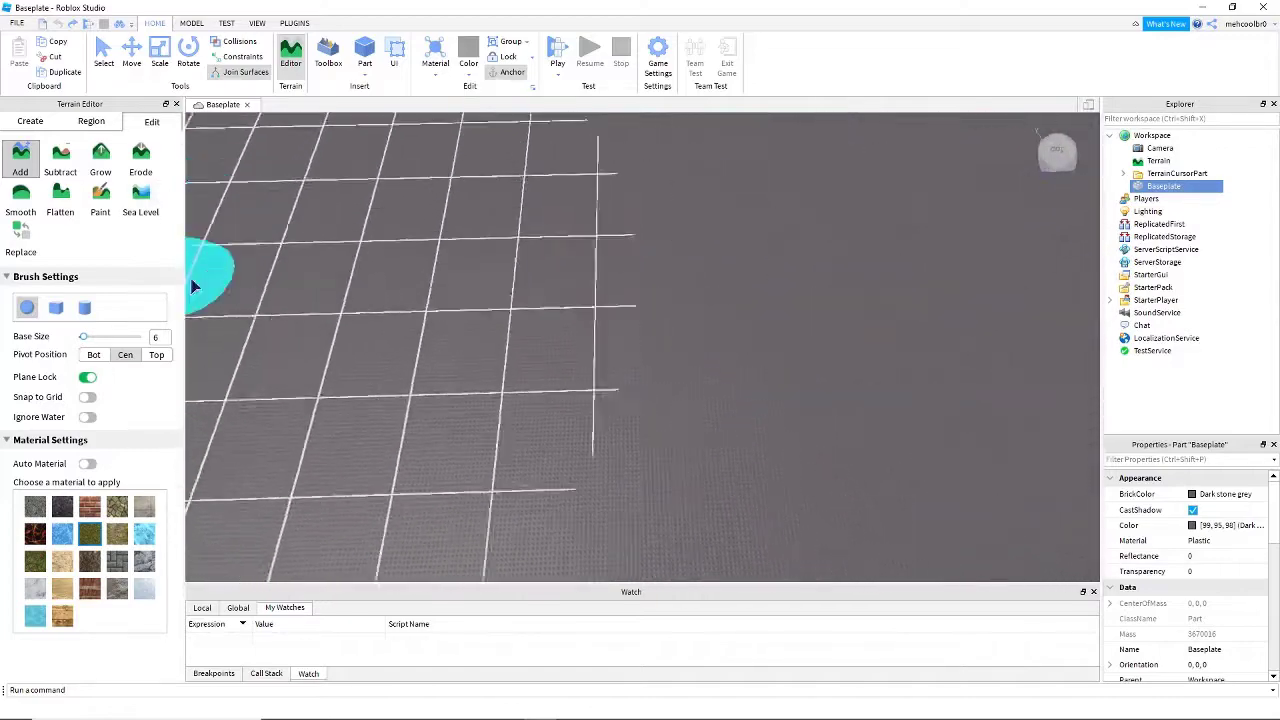
pyautogui.press('d')
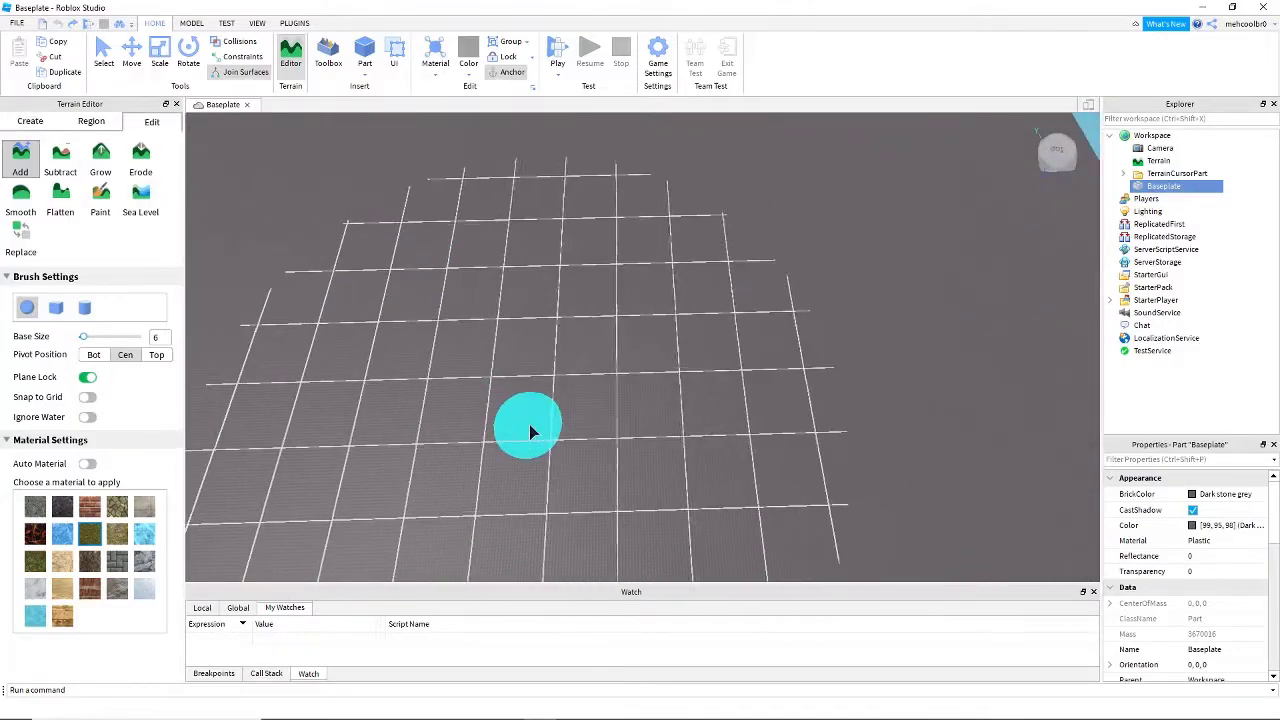
pyautogui.press('d')
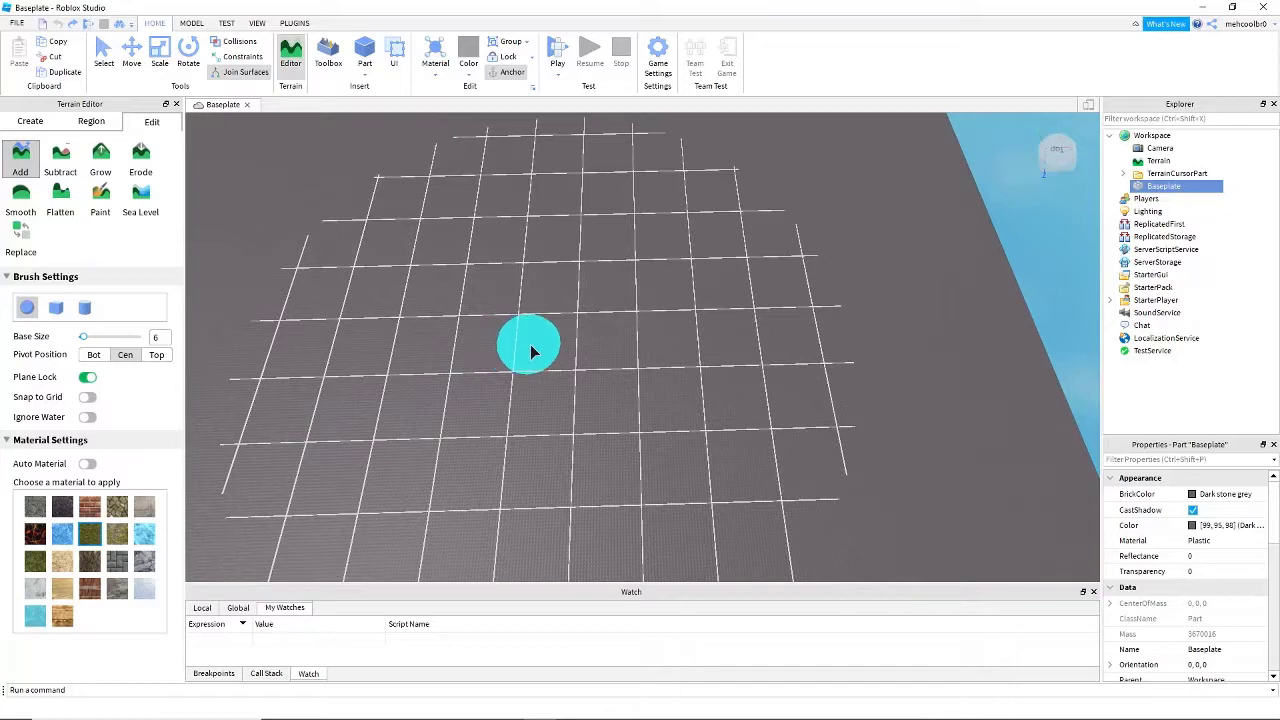
pyautogui.press('w')
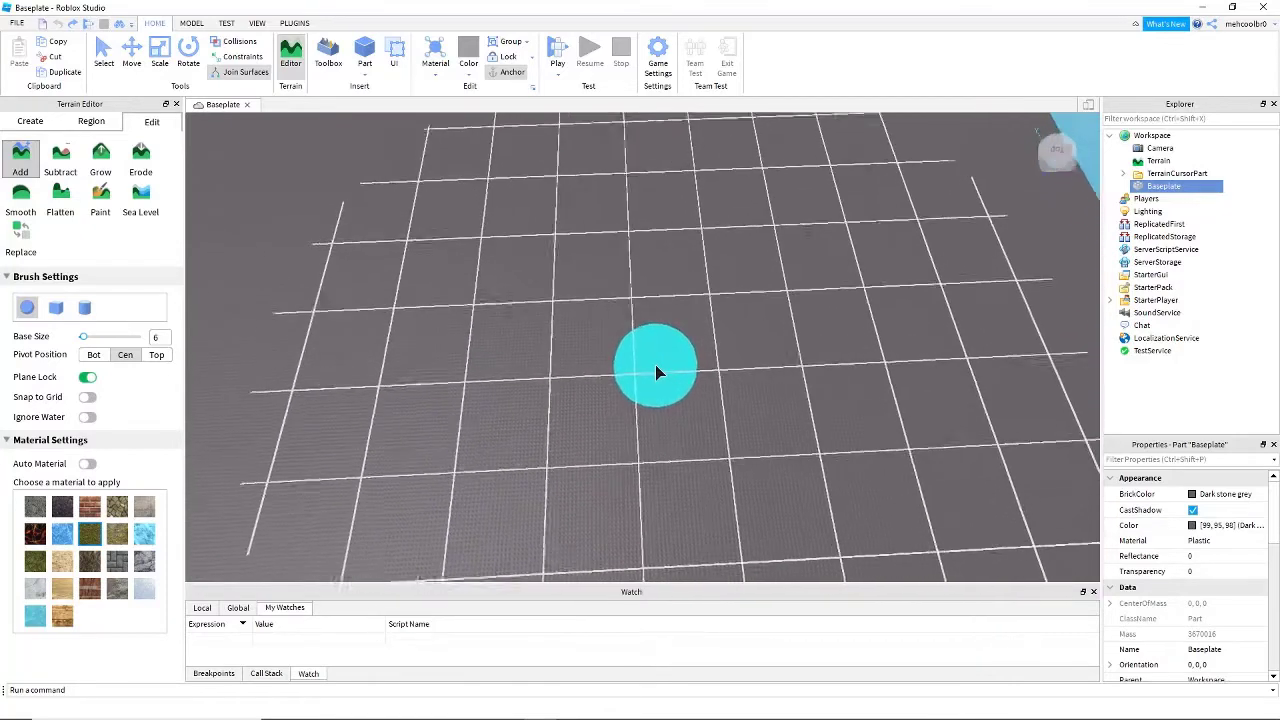
pyautogui.moveTo(656, 372); pyautogui.dragTo(658, 374, button='right')
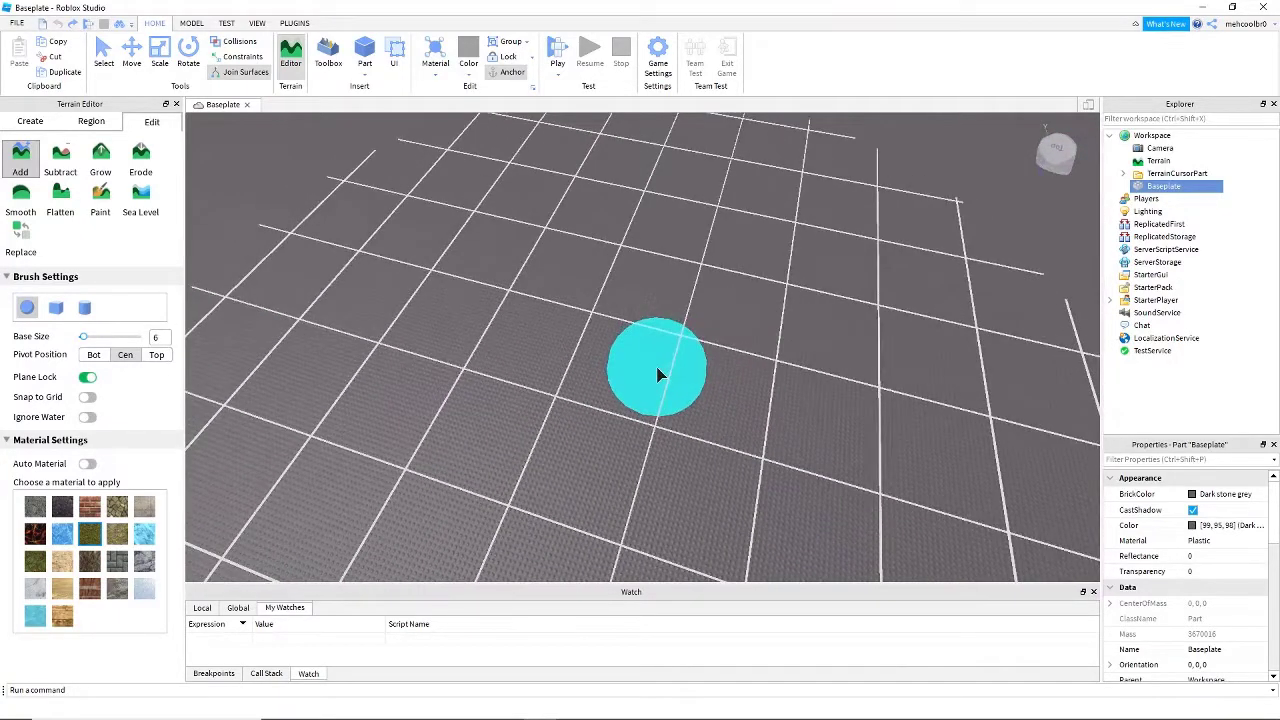
pyautogui.click(31, 124)
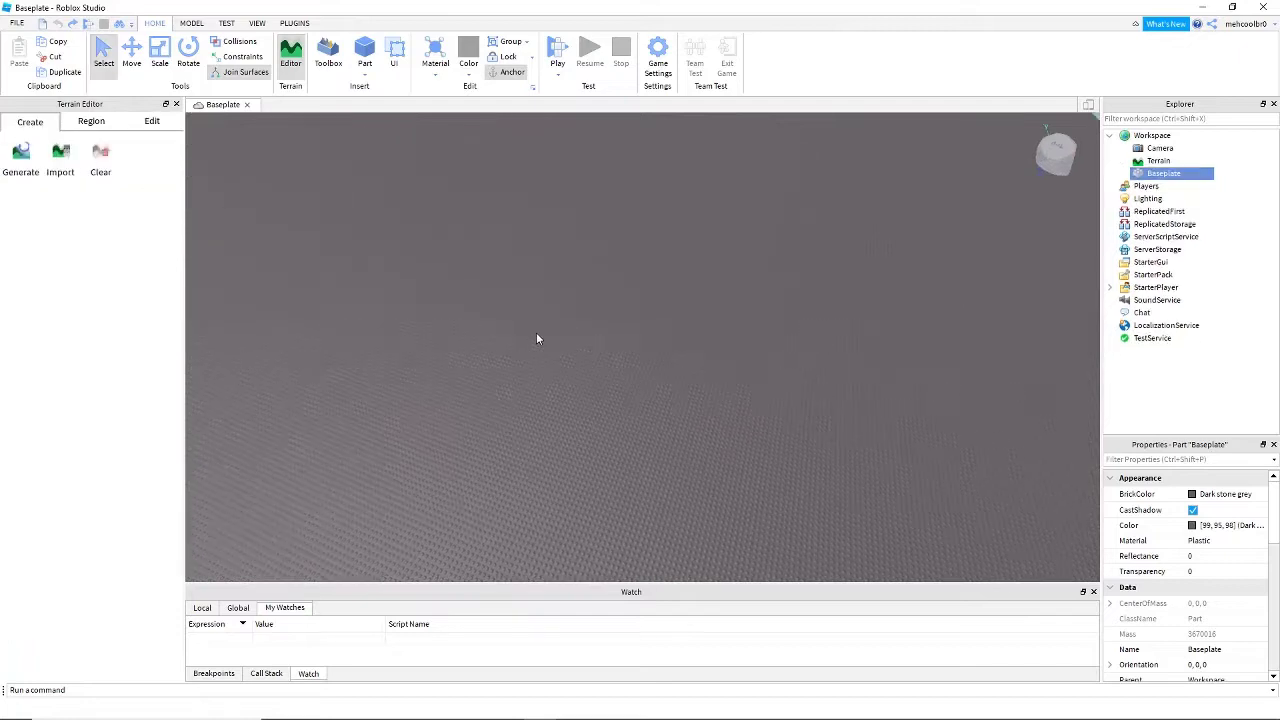
pyautogui.moveTo(536, 333); pyautogui.dragTo(537, 340, button='right')
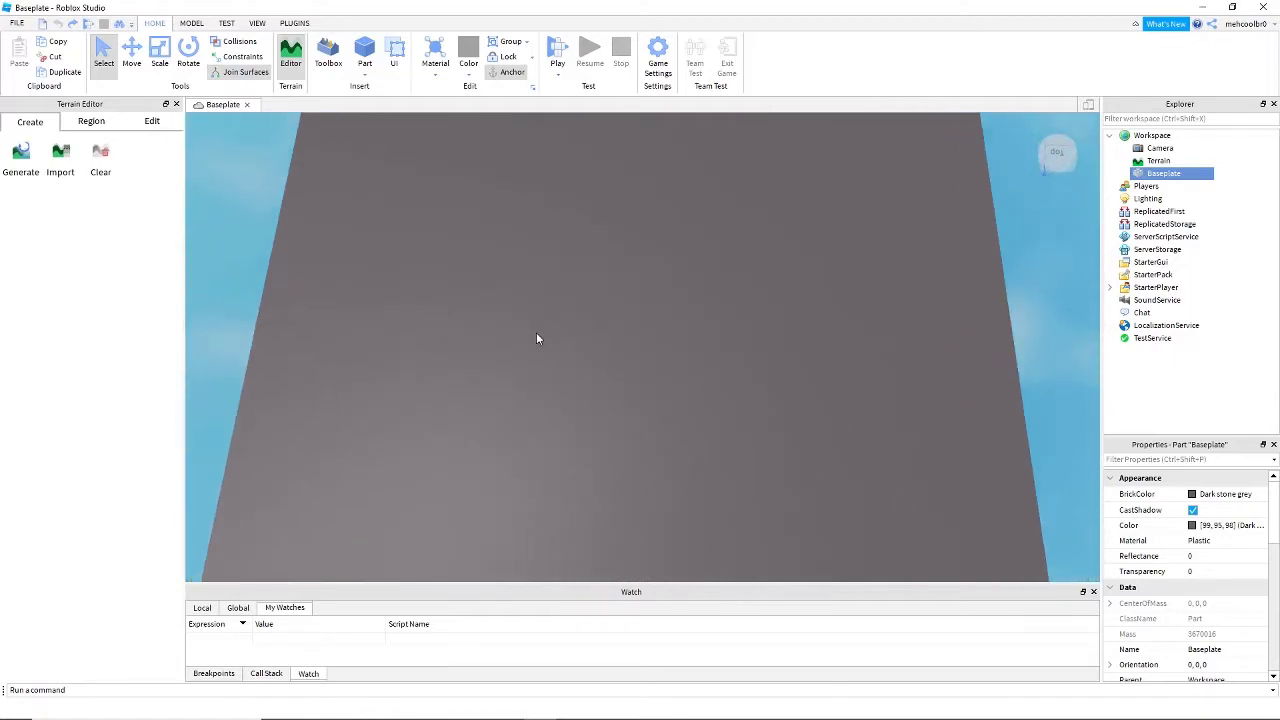
pyautogui.moveTo(536, 338); pyautogui.dragTo(545, 408, button='right')
pyautogui.press('s')
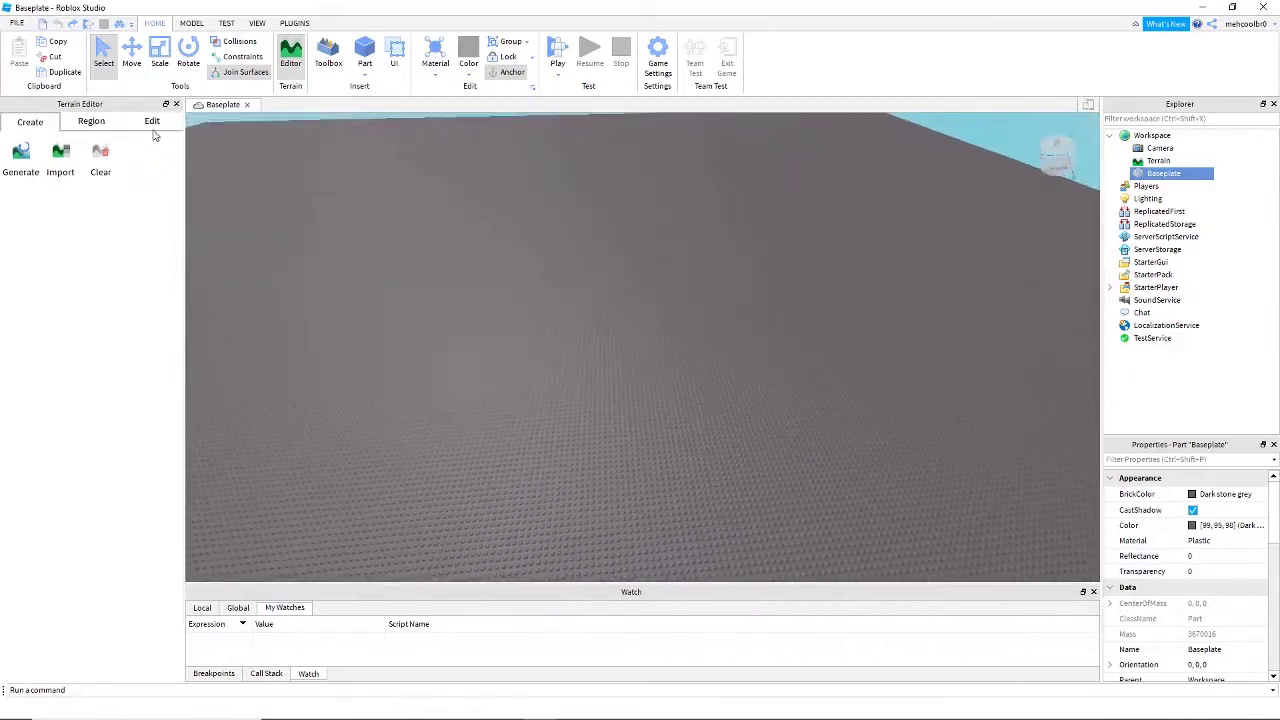
# - Activate the terrain Add brush and bring its sphere cursor into place over an empty area of the Baseplate
pyautogui.click(153, 124)
pyautogui.moveTo(311, 225); pyautogui.dragTo(312, 236, button='right')
pyautogui.moveTo(492, 306)
pyautogui.mouseDown(button='right')
pyautogui.moveTo(500, 266)
pyautogui.moveTo(681, 390)
pyautogui.mouseUp(button='right')
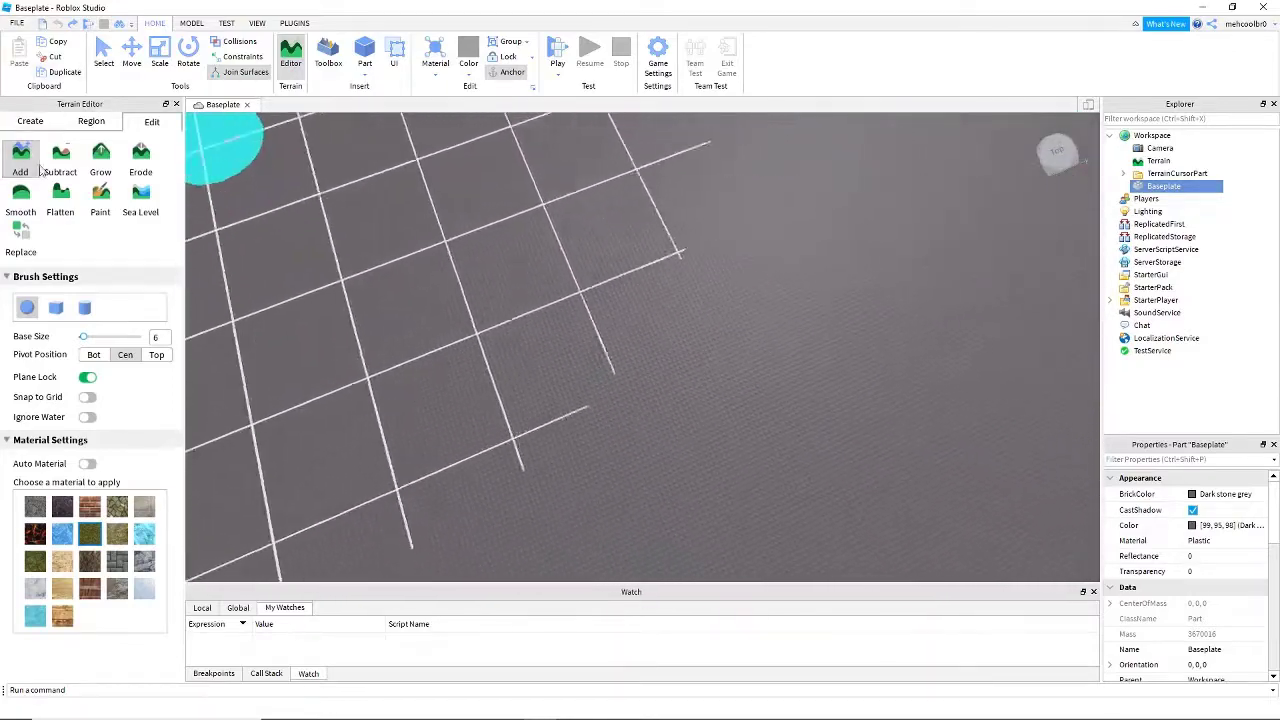
pyautogui.press('w')
pyautogui.press('s')
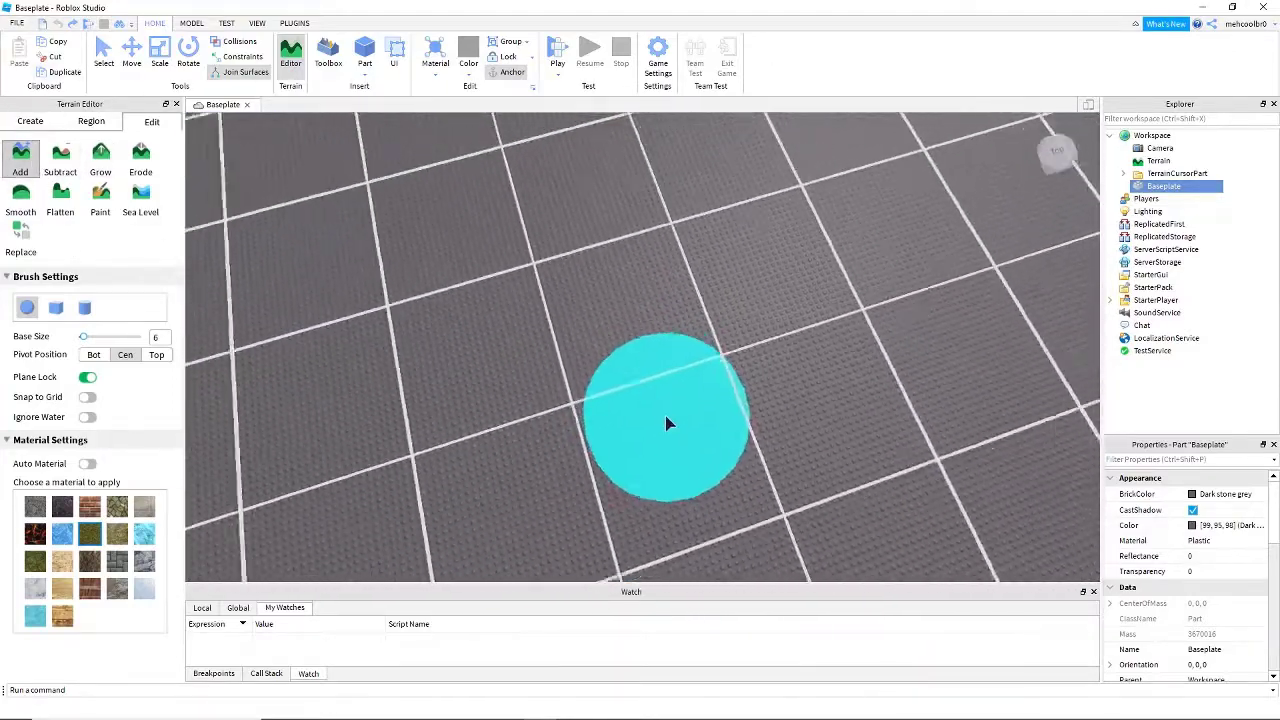
pyautogui.press('s')
pyautogui.press('d')
pyautogui.press('a')
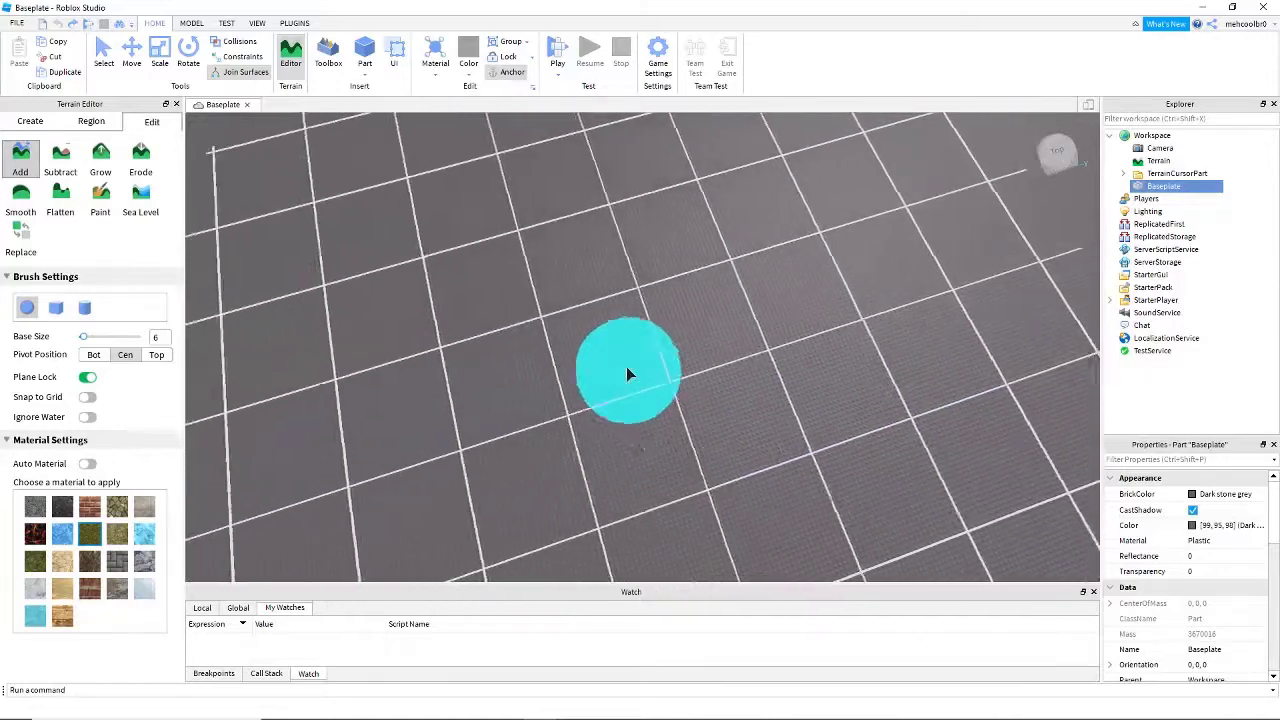
pyautogui.press('d')
pyautogui.moveTo(533, 339); pyautogui.dragTo(548, 319, button='right')
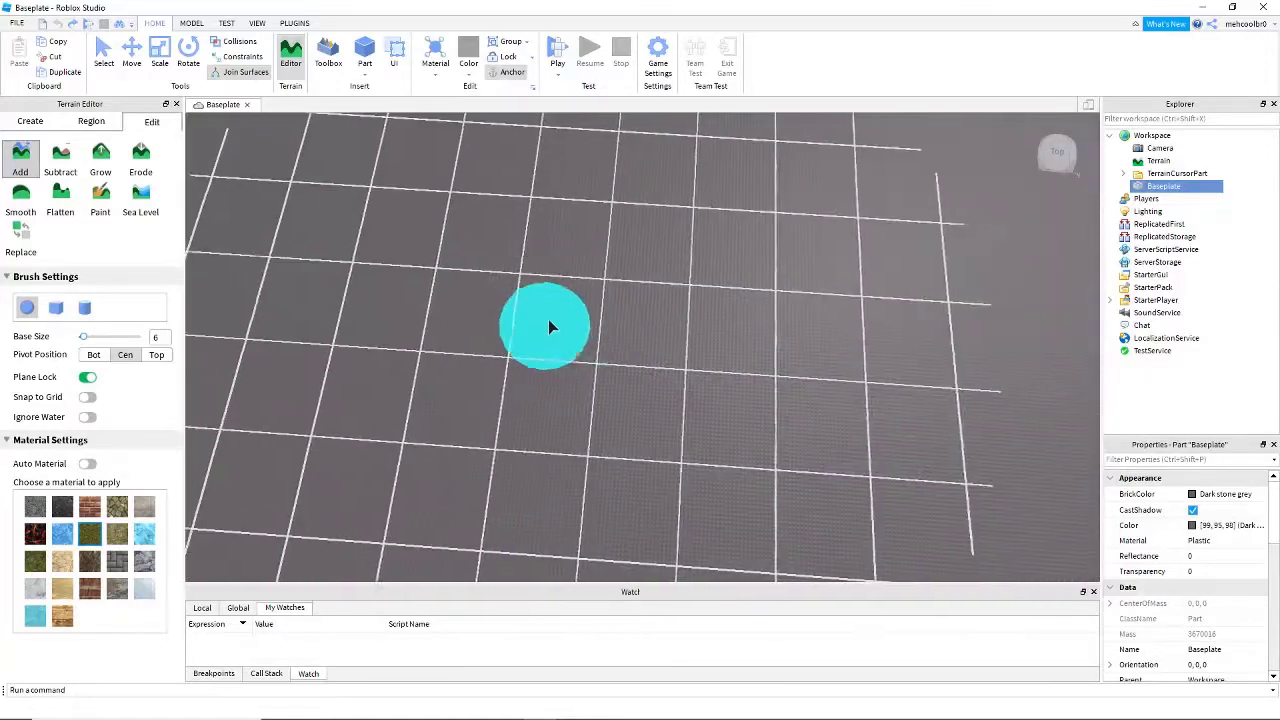
pyautogui.press('d')
# - Try painting a large irregular patch of grass terrain on the Baseplate with the size 6 sphere brush, and undo it
pyautogui.moveTo(520, 252)
pyautogui.mouseDown()
pyautogui.moveTo(511, 246)
pyautogui.moveTo(544, 263)
pyautogui.mouseUp()
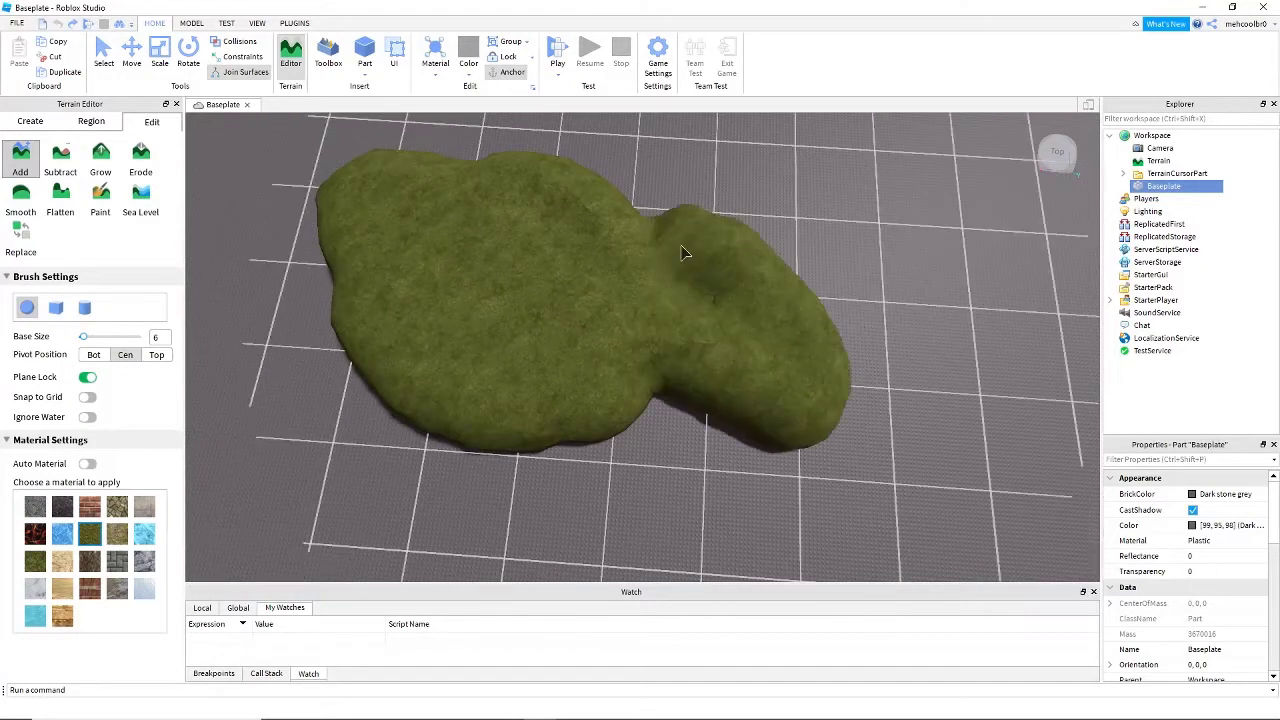
pyautogui.moveTo(940, 277); pyautogui.dragTo(616, 517)
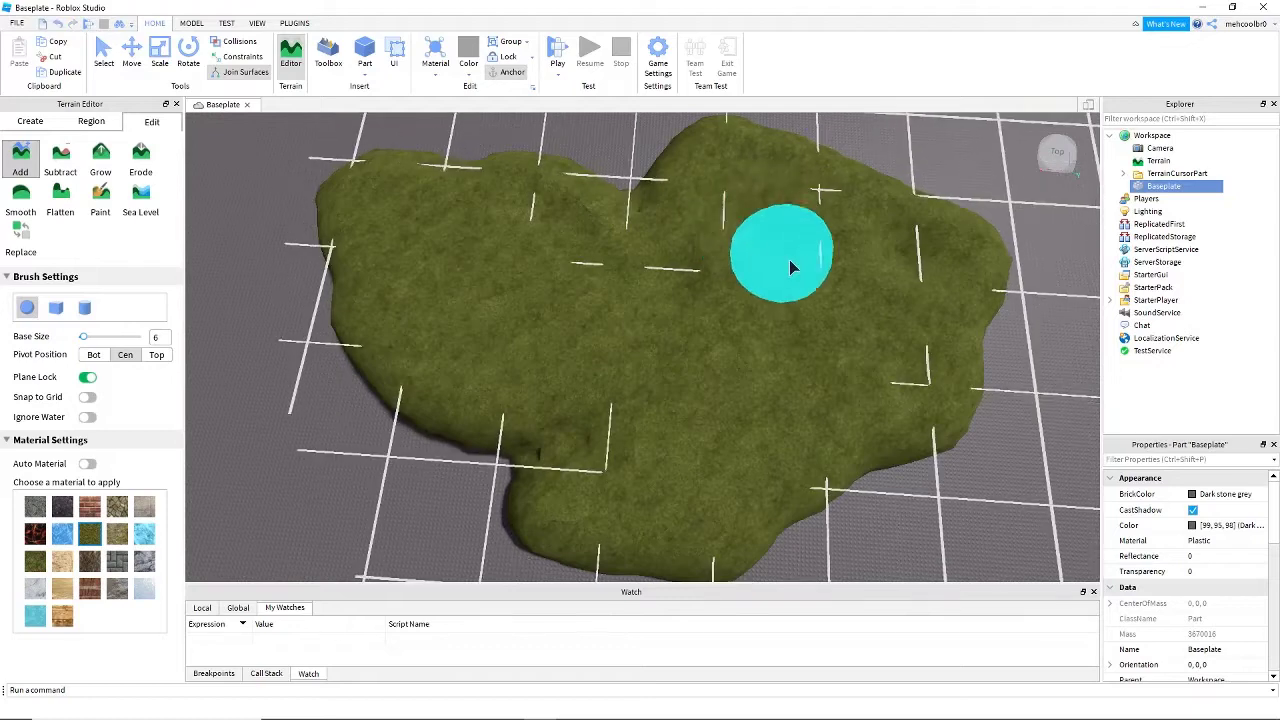
pyautogui.hotkey('ctrl', 'z')
# - Paint a small lobed mass of grass terrain on the Baseplate with the sphere brush at base size 6
pyautogui.moveTo(274, 246); pyautogui.dragTo(240, 248, button='right')
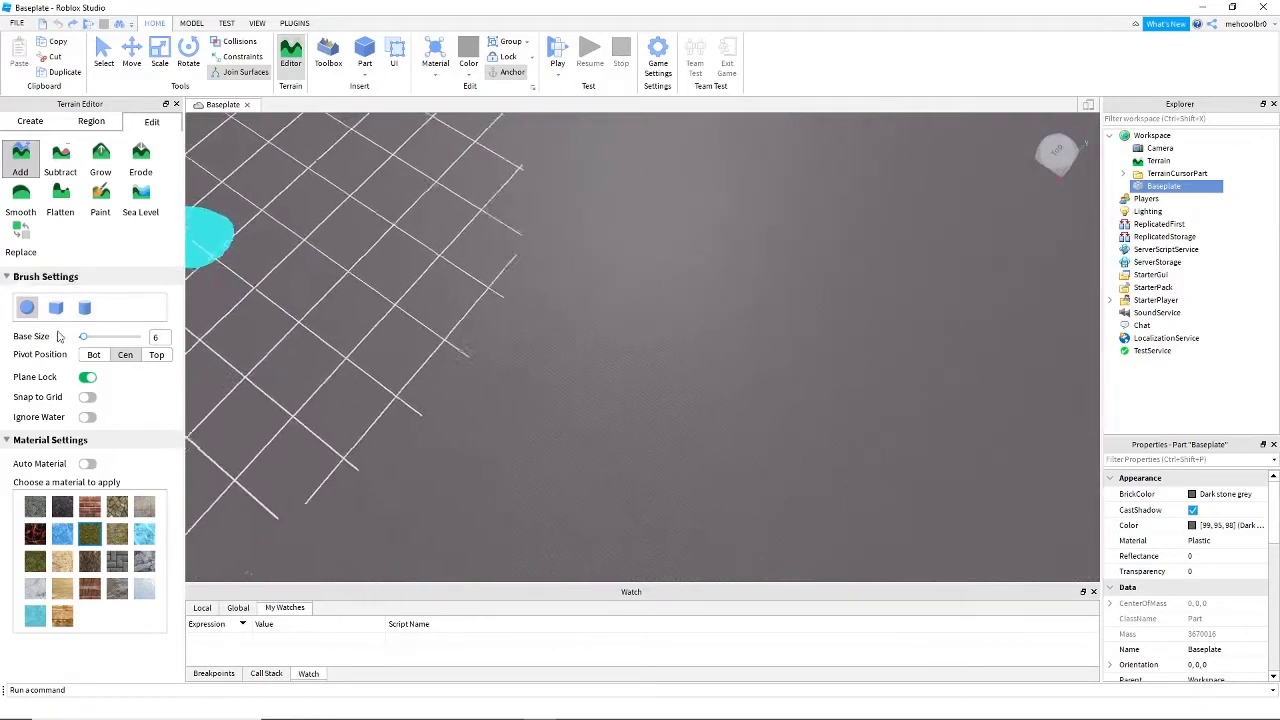
pyautogui.click(31, 309)
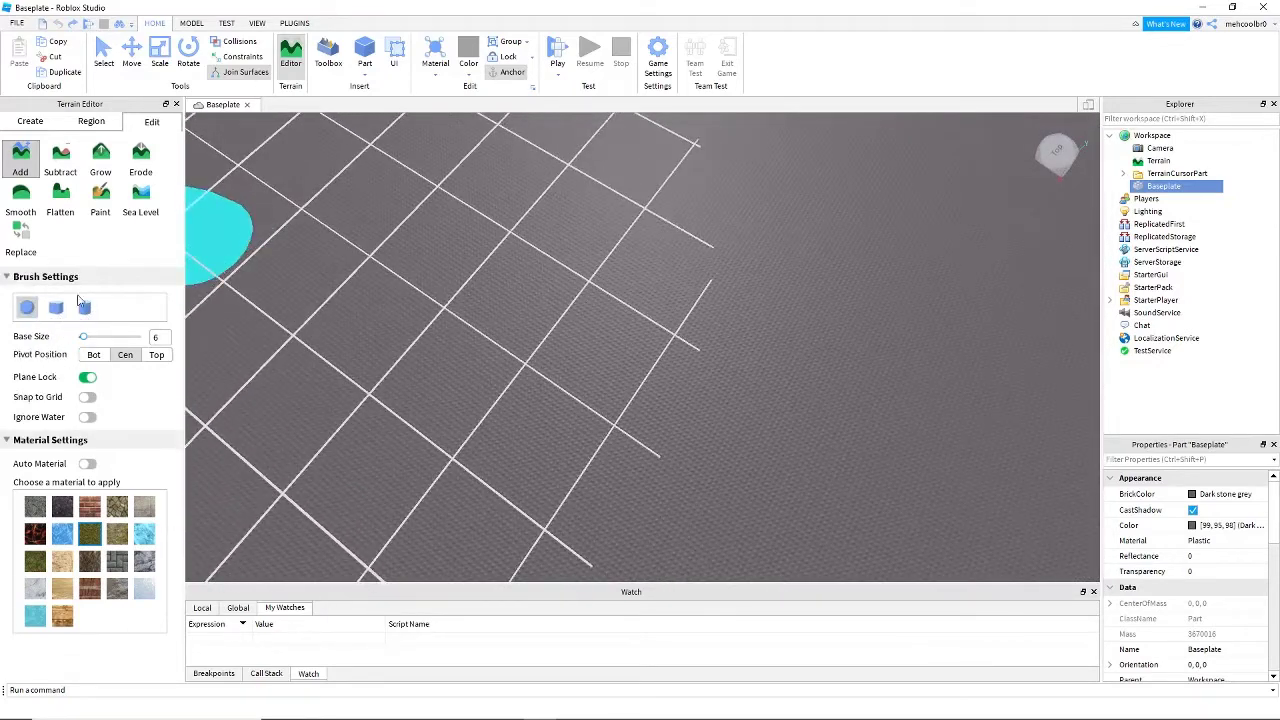
pyautogui.moveTo(488, 283); pyautogui.dragTo(620, 386)
# - Place a single grass mound with the sphere brush and another one beside it with the cylinder brush at size 6
pyautogui.click(880, 268)
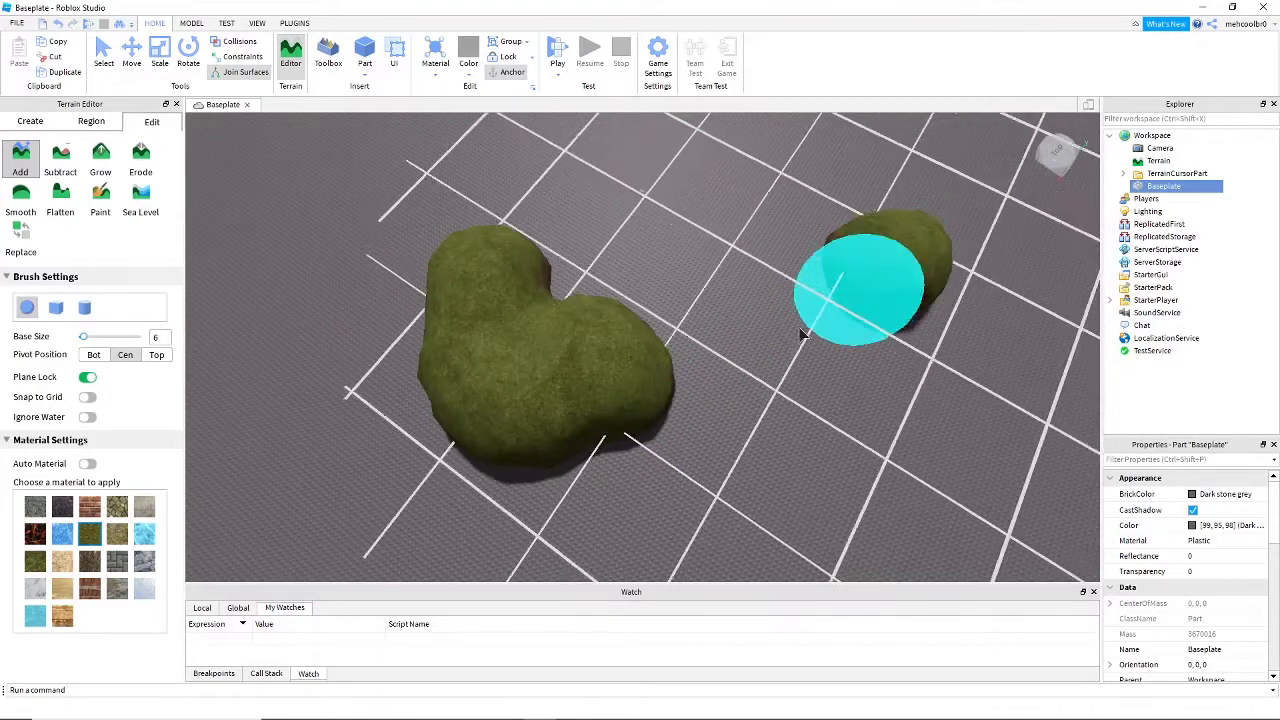
pyautogui.moveTo(654, 435); pyautogui.dragTo(656, 435, button='right')
pyautogui.press('d')
pyautogui.click(85, 308)
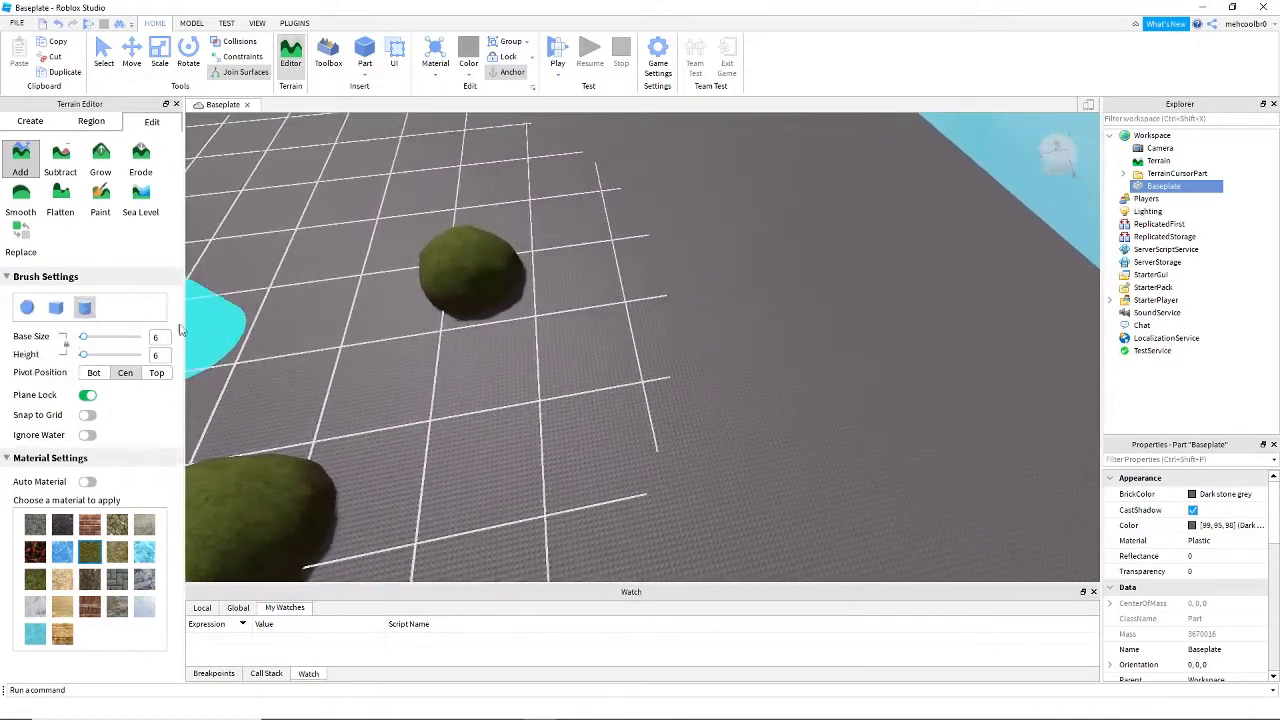
pyautogui.click(607, 265)
pyautogui.press('w')
pyautogui.moveTo(704, 334); pyautogui.dragTo(704, 334, button='right')
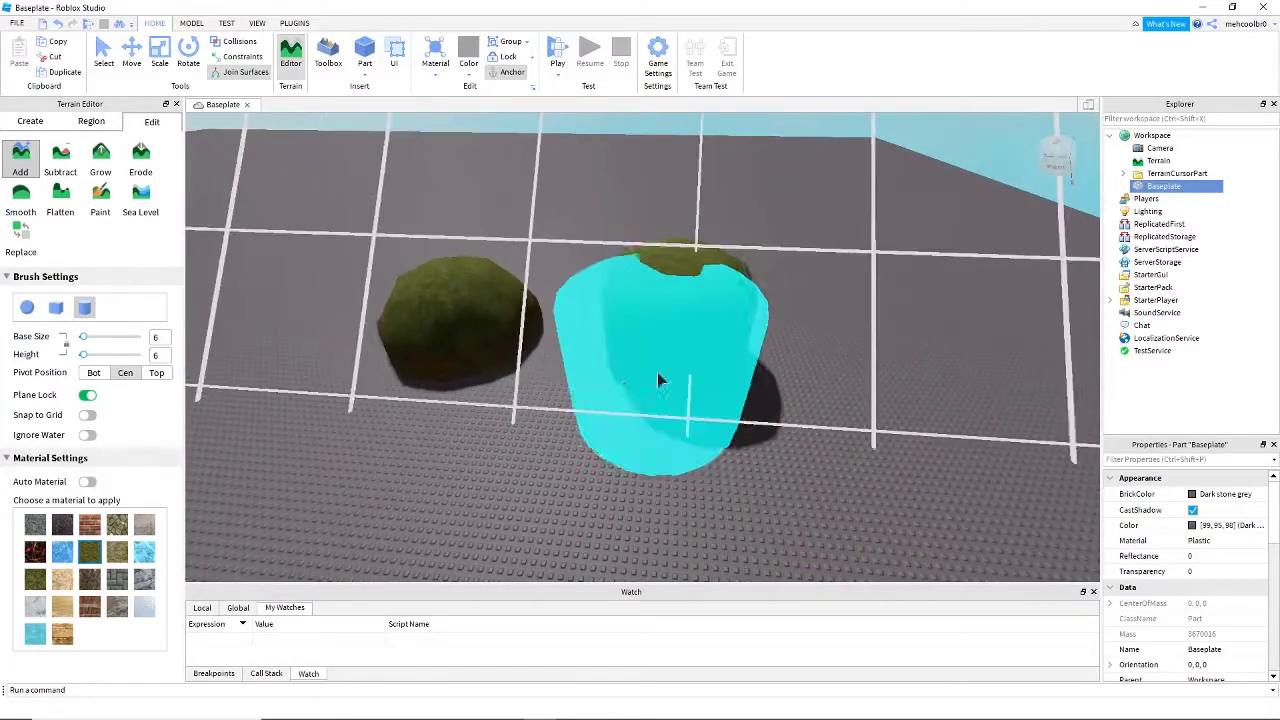
pyautogui.press('d')
# - Place a block of grass terrain with the cube brush in line with the sphere and cylinder mounds
pyautogui.click(56, 308)
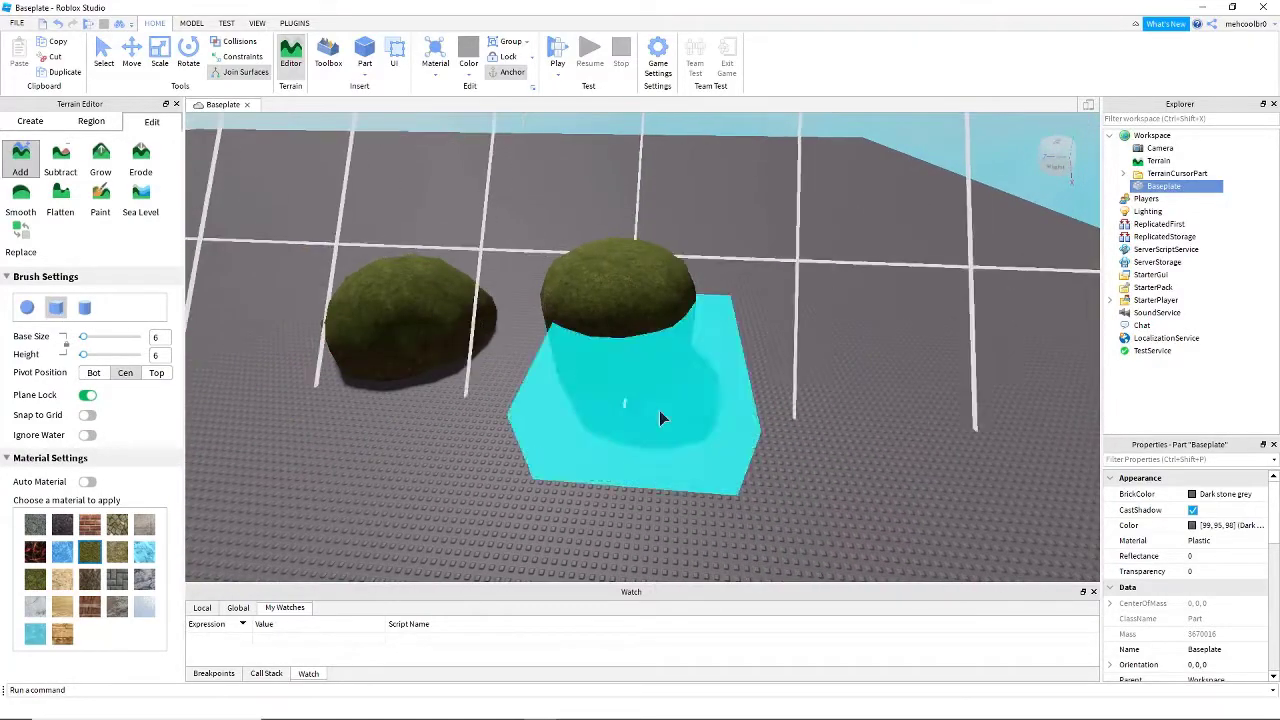
pyautogui.click(851, 386)
pyautogui.press('s')
pyautogui.moveTo(588, 463); pyautogui.dragTo(588, 463, button='right')
pyautogui.press('a')
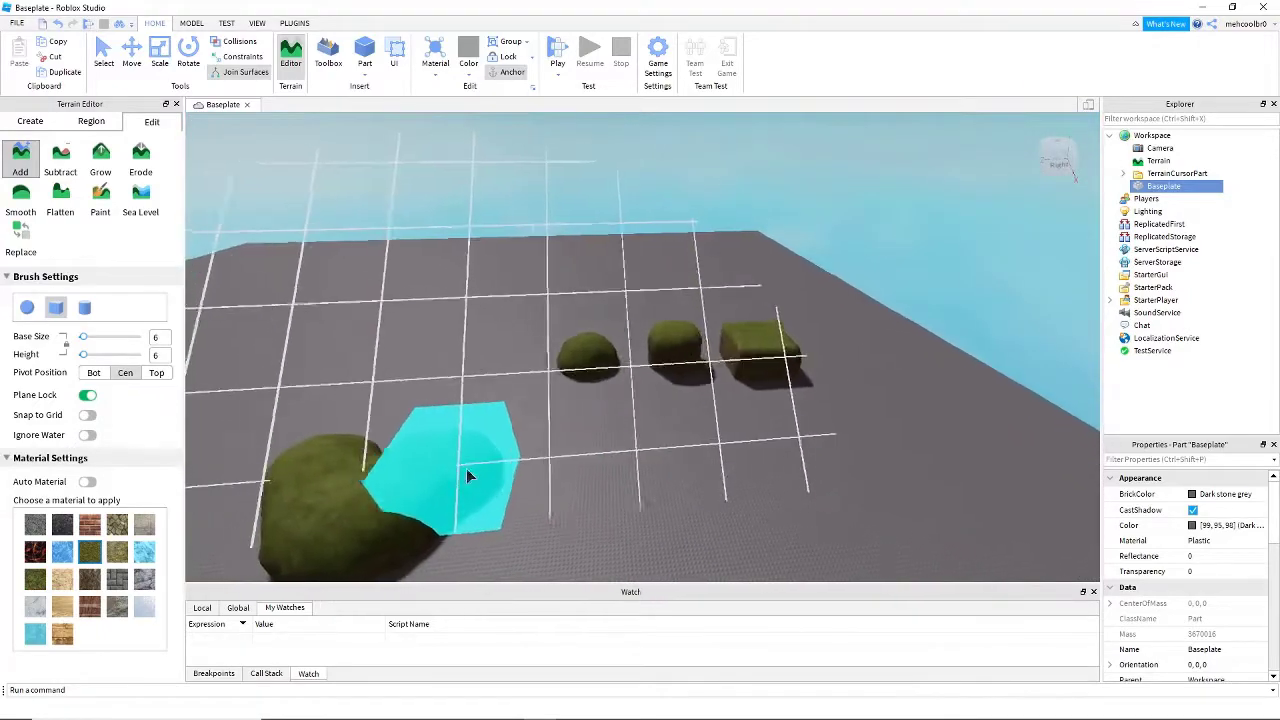
# - Undo the three single additions made with the cube, cylinder and sphere brushes
pyautogui.hotkey('ctrl', 'z')
# - Undo the lobed grass mass on the Baseplate and switch to the sphere brush
pyautogui.hotkey('ctrl', 'z')
pyautogui.hotkey('ctrl', 'z')
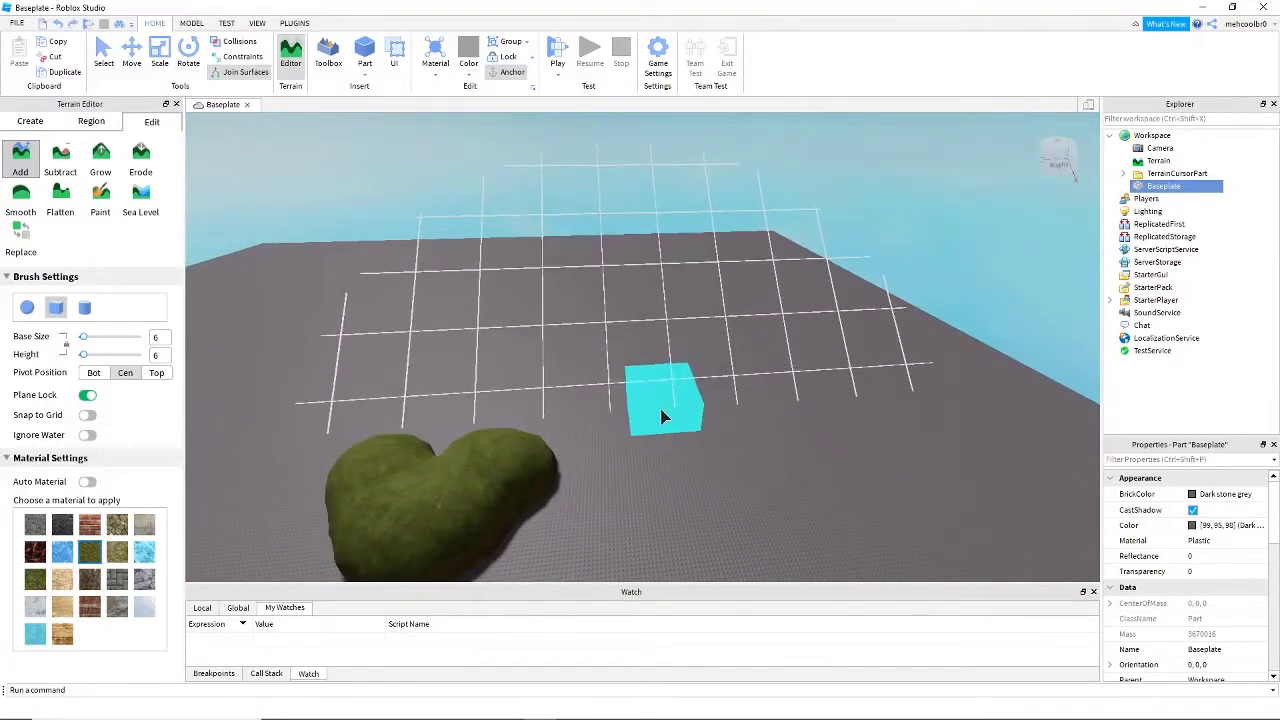
pyautogui.hotkey('ctrl', 'z')
pyautogui.click(27, 311)
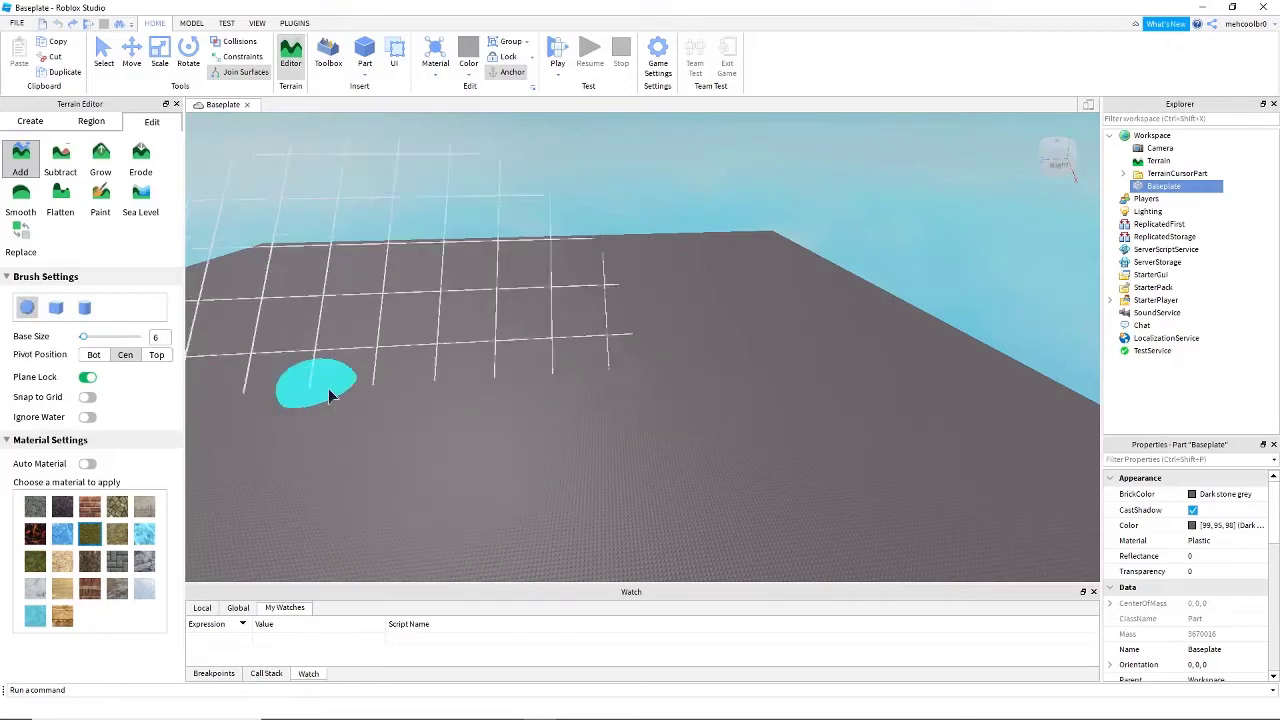
pyautogui.moveTo(330, 396); pyautogui.dragTo(350, 402, button='right')
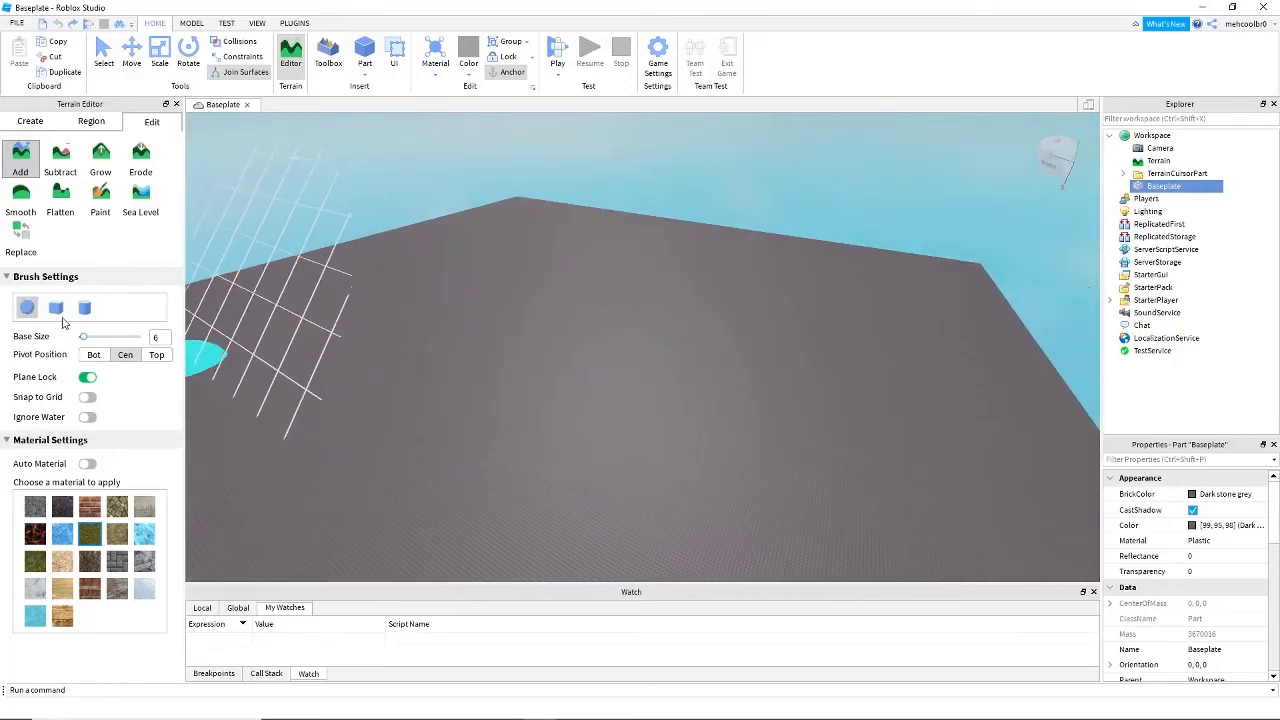
# - Paint a huge block of grass terrain with the cube brush at base size and height 64, and undo it
pyautogui.click(84, 309)
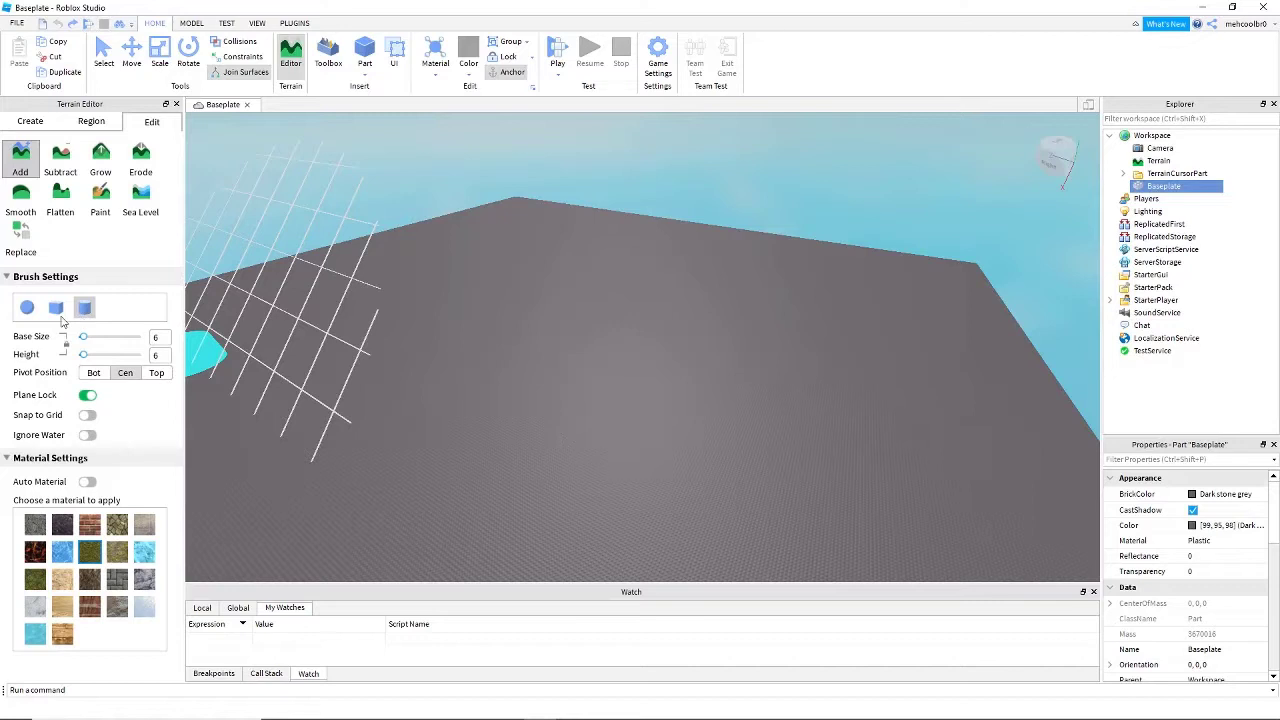
pyautogui.click(33, 311)
pyautogui.click(82, 312)
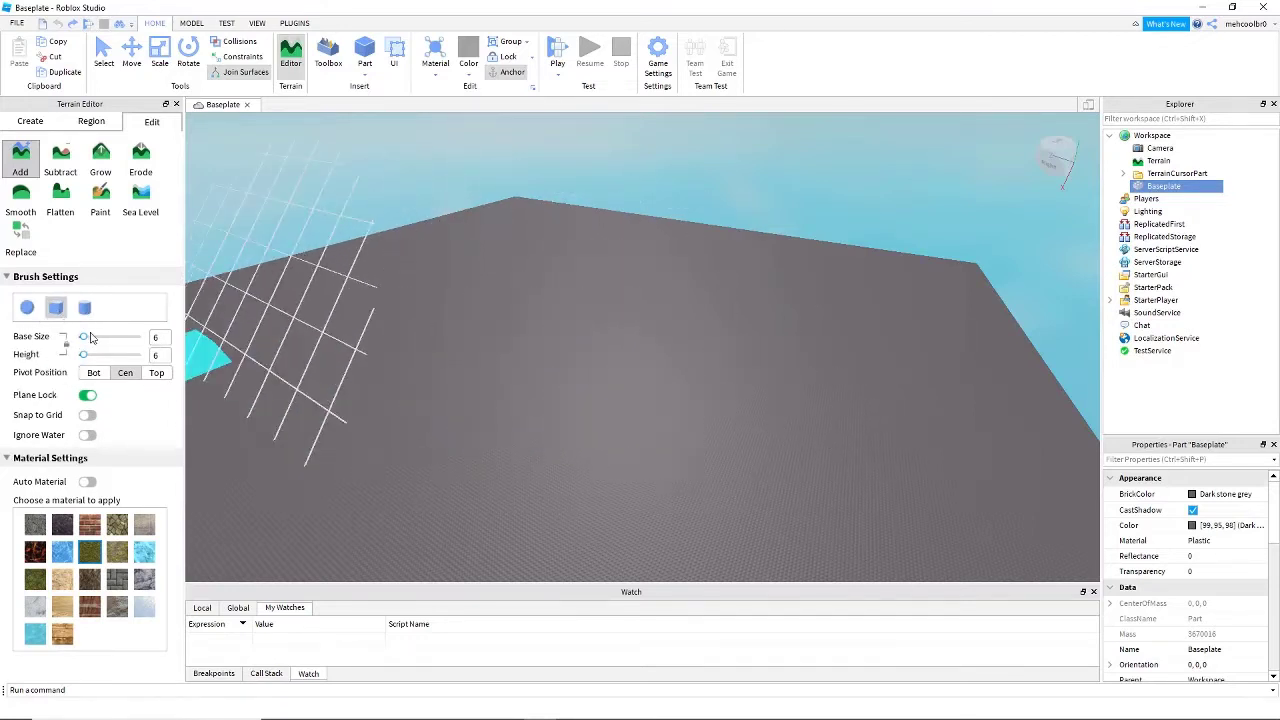
pyautogui.moveTo(83, 343); pyautogui.dragTo(123, 345)
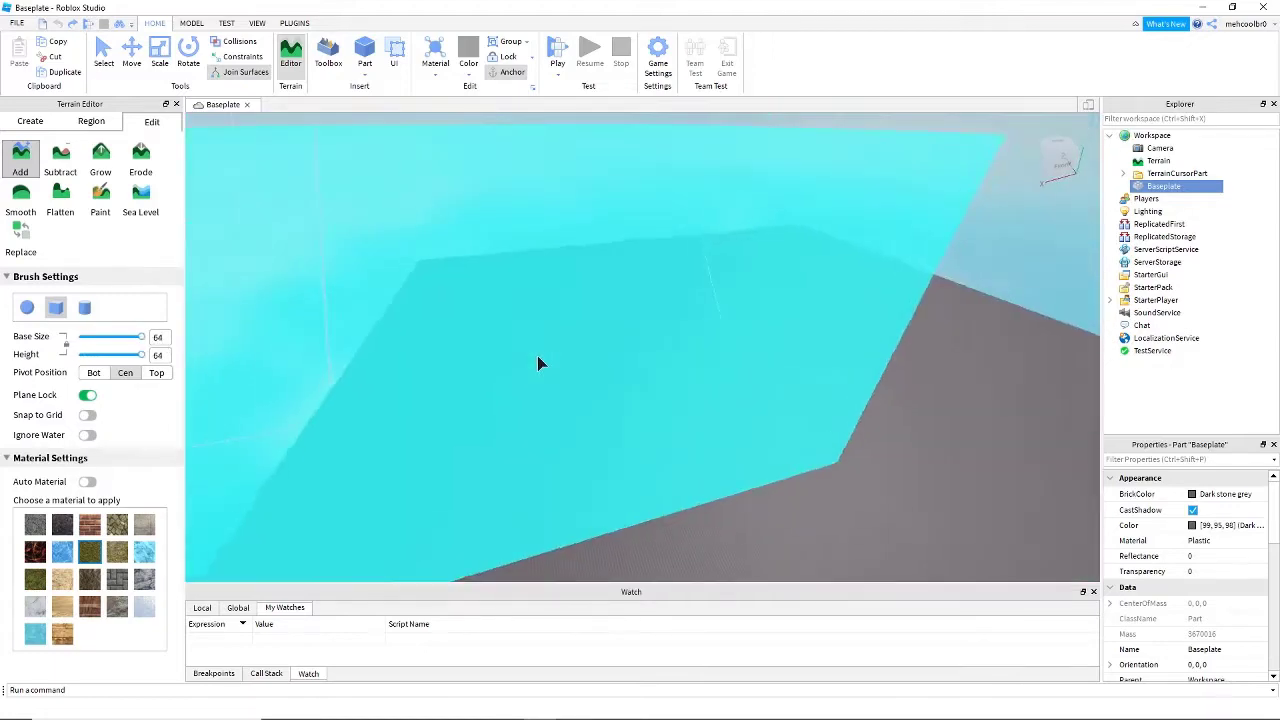
pyautogui.moveTo(613, 383)
pyautogui.mouseDown()
pyautogui.moveTo(709, 334)
pyautogui.moveTo(631, 349)
pyautogui.moveTo(615, 448)
pyautogui.mouseUp()
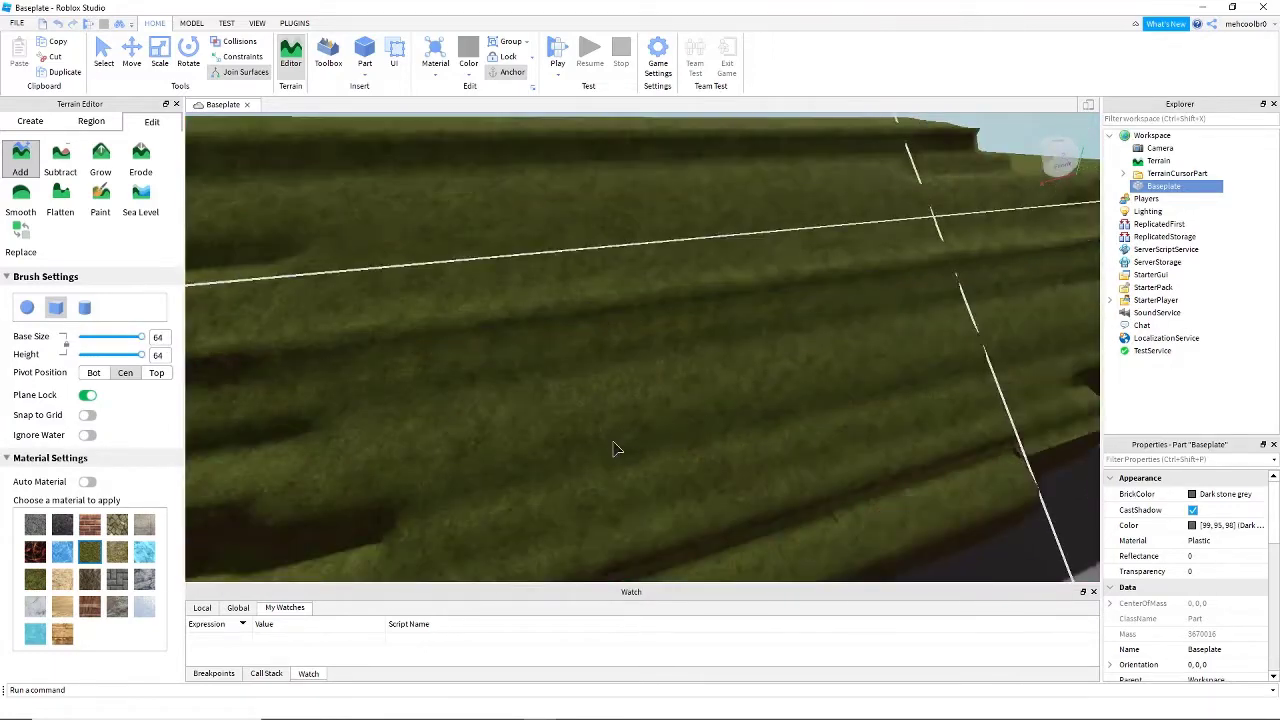
pyautogui.hotkey('ctrl', 'z')
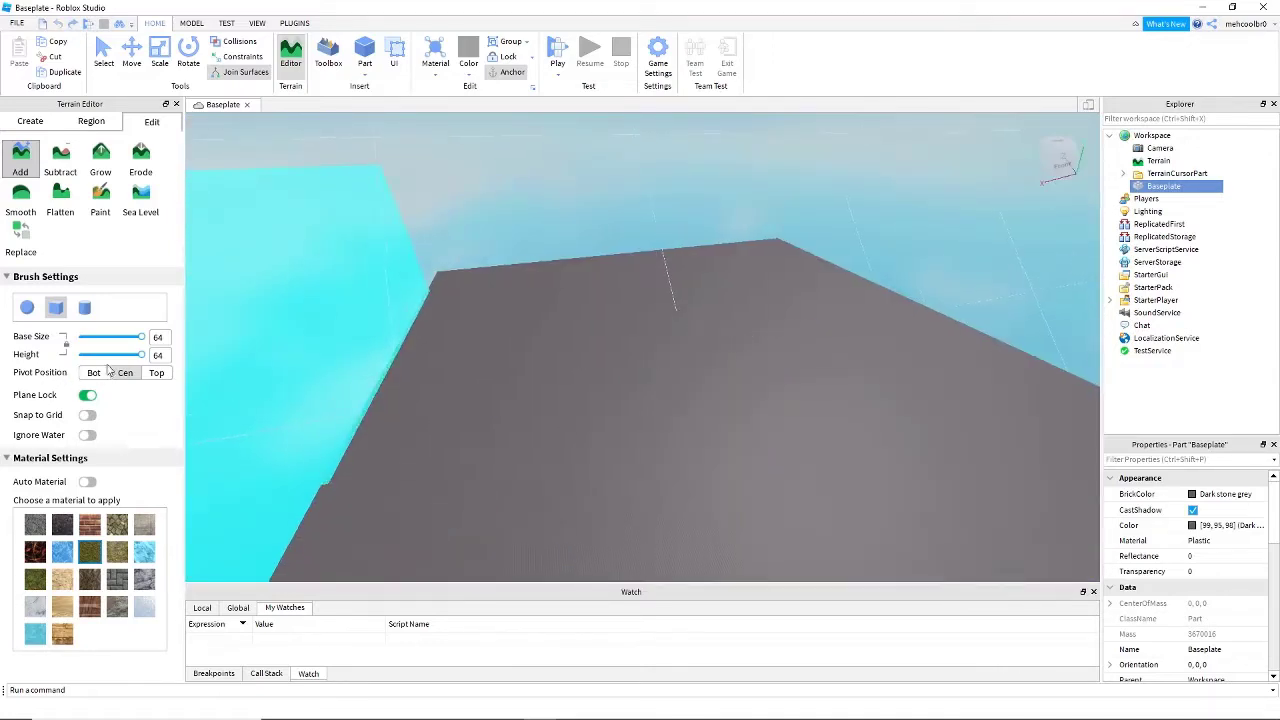
# - Paint a thin strip of grass terrain with the cube brush at base size and height 1, and undo it
pyautogui.moveTo(143, 338); pyautogui.dragTo(78, 337)
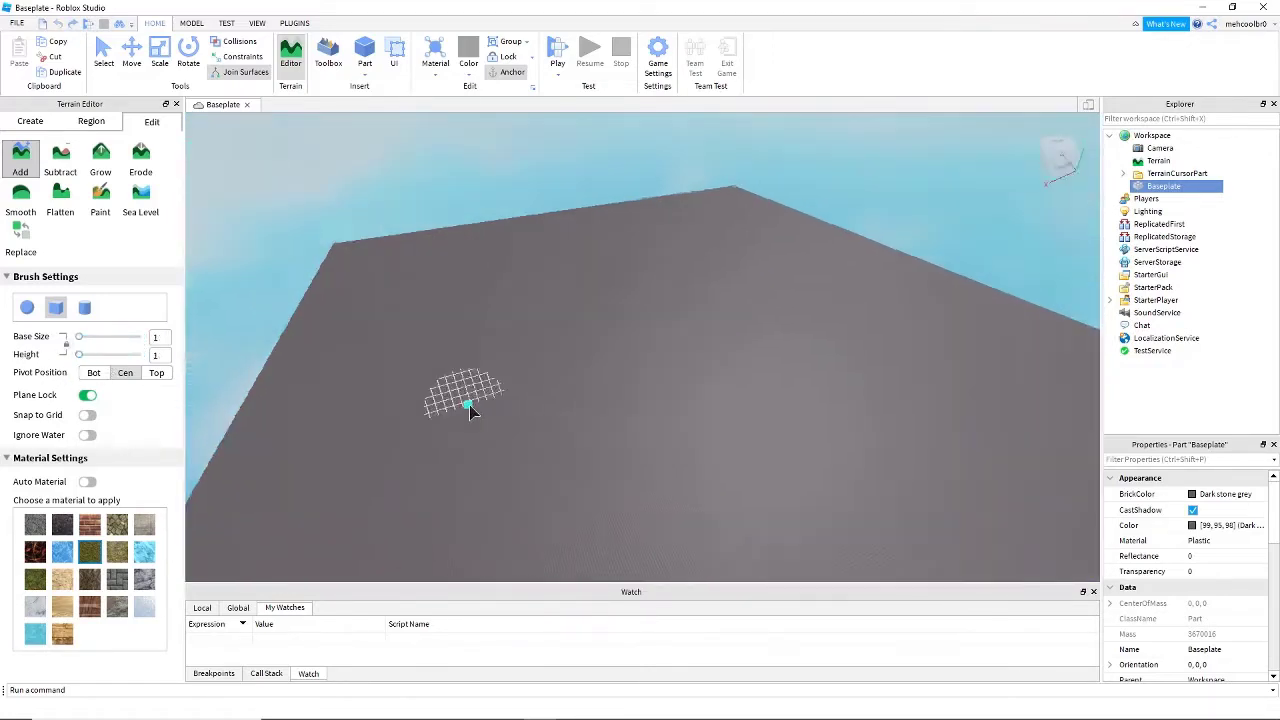
pyautogui.scroll(5, 466, 403)
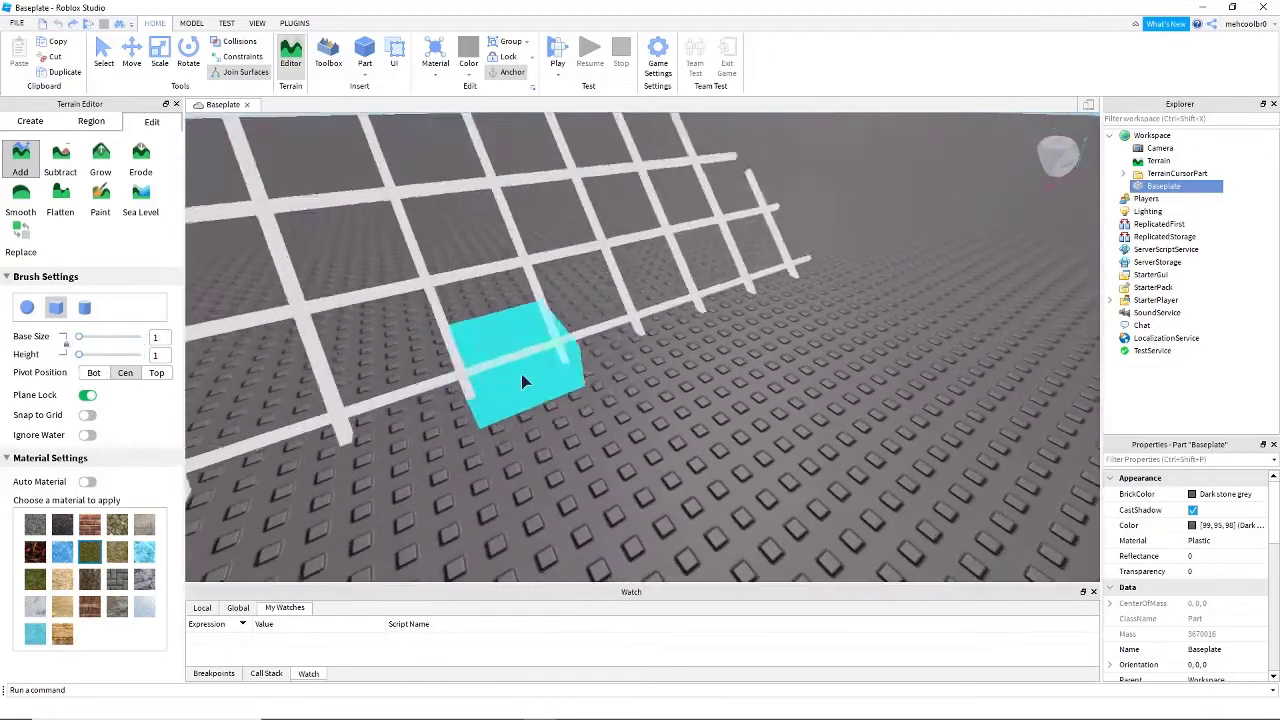
pyautogui.moveTo(521, 381)
pyautogui.mouseDown()
pyautogui.moveTo(700, 284)
pyautogui.moveTo(715, 345)
pyautogui.mouseUp()
pyautogui.hotkey('ctrl', 'z')
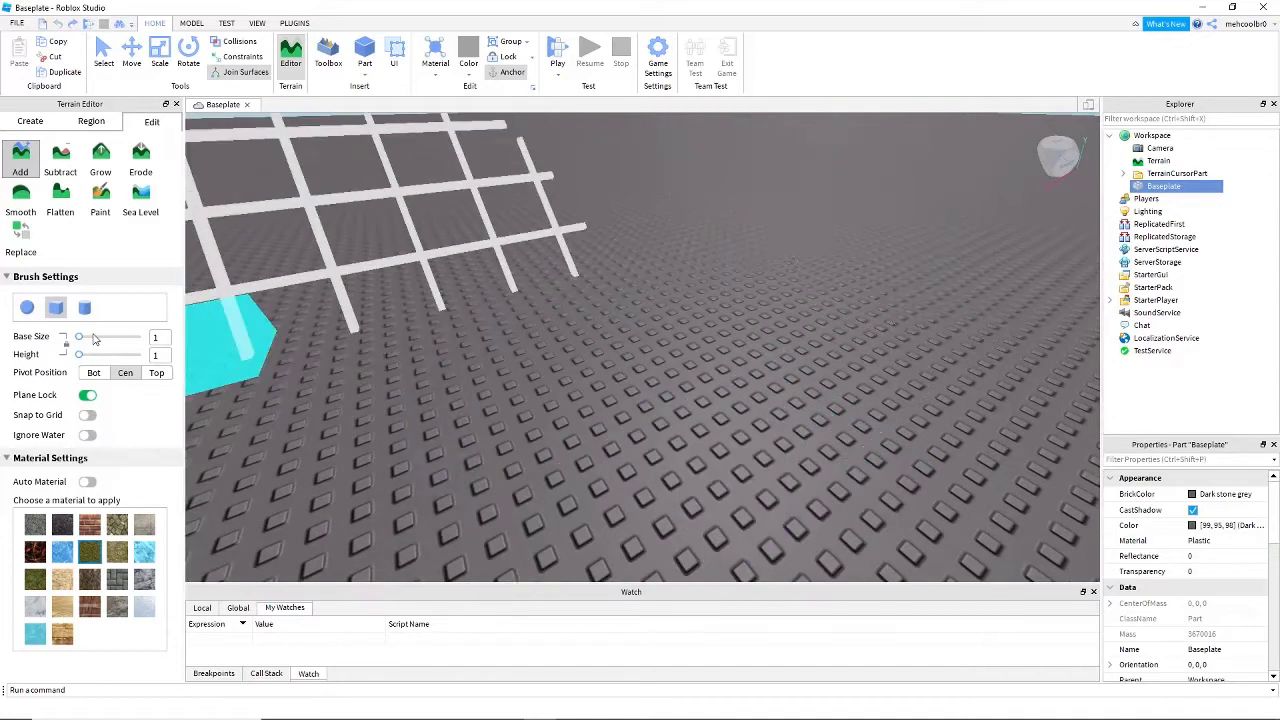
# - Paint a grass mound on the Baseplate with the sphere brush at base size 6 and extend it with the cylinder brush
pyautogui.click(27, 309)
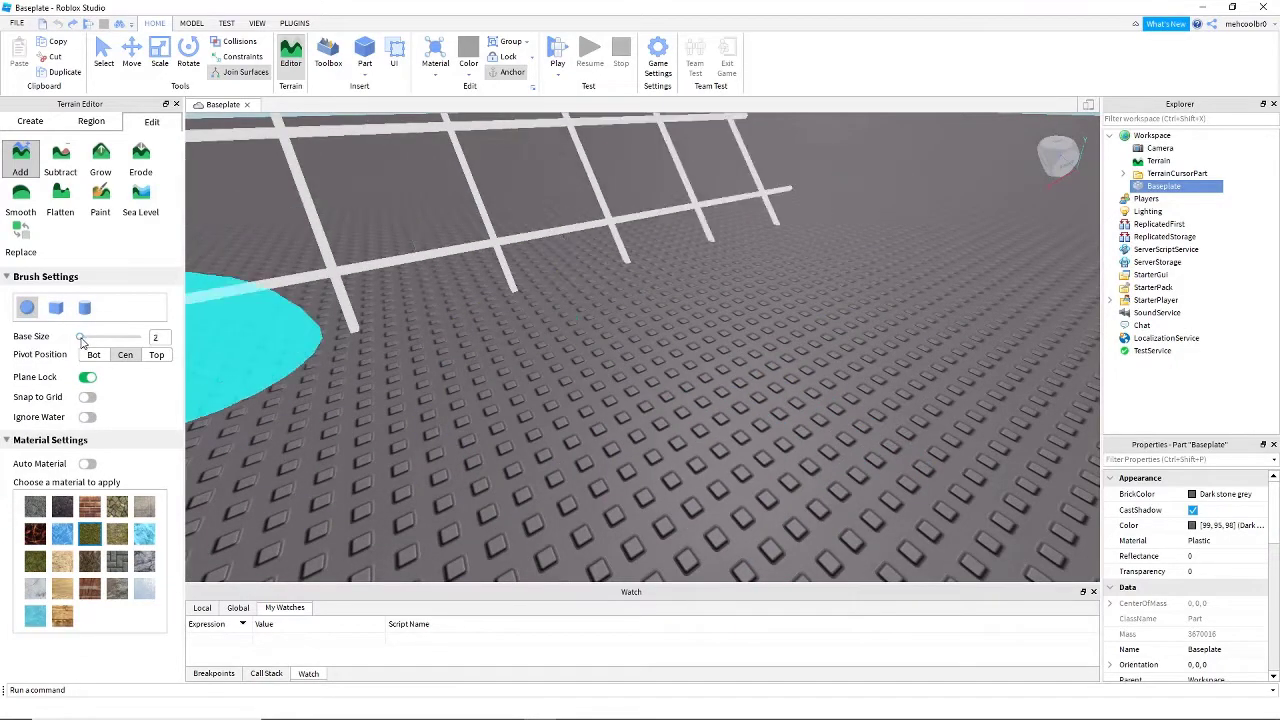
pyautogui.moveTo(81, 338)
pyautogui.mouseDown()
pyautogui.moveTo(91, 346)
pyautogui.moveTo(72, 350)
pyautogui.mouseUp()
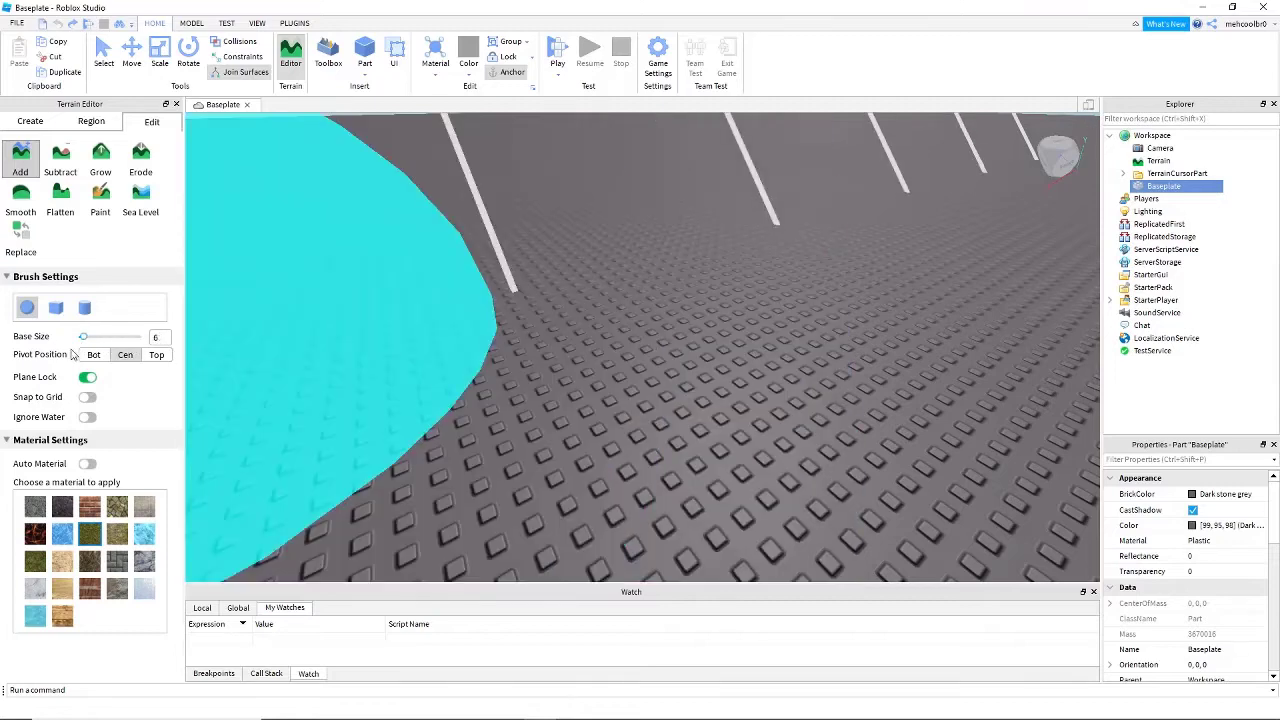
pyautogui.scroll(-5, 485, 319)
pyautogui.moveTo(588, 320); pyautogui.dragTo(500, 357)
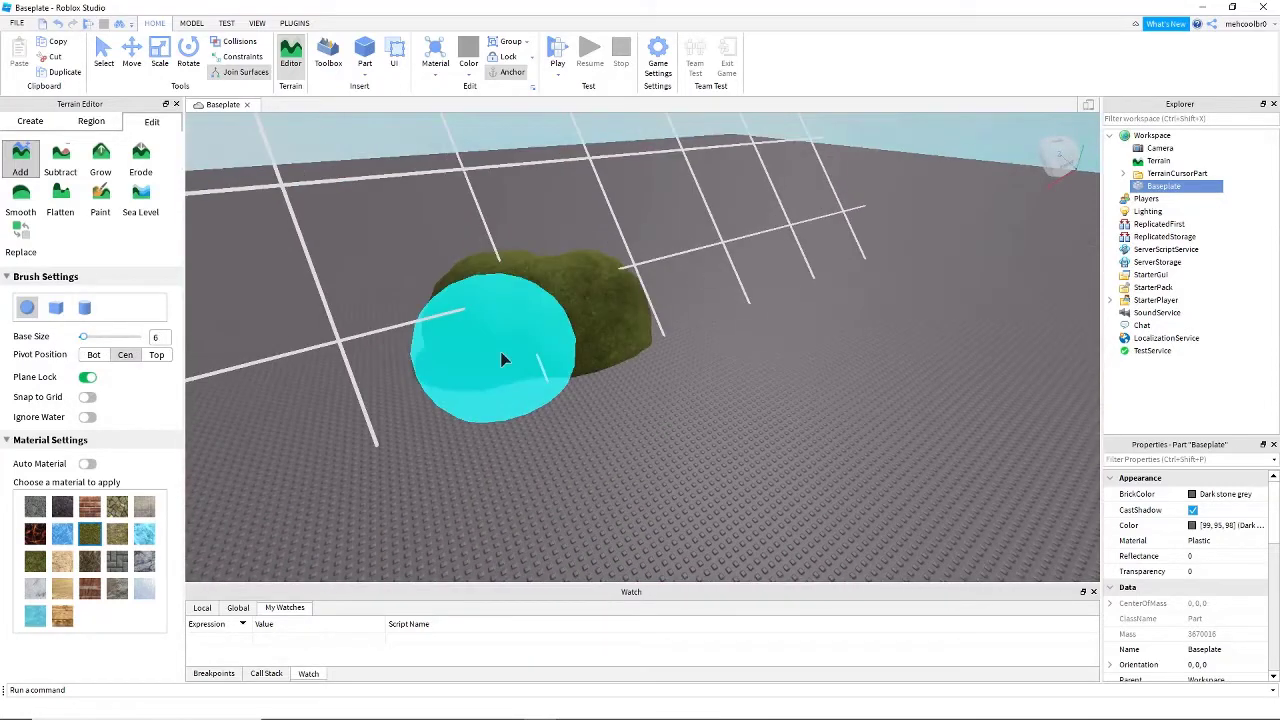
pyautogui.click(84, 308)
pyautogui.moveTo(390, 442)
pyautogui.mouseDown()
pyautogui.moveTo(517, 523)
pyautogui.moveTo(190, 390)
pyautogui.mouseUp()
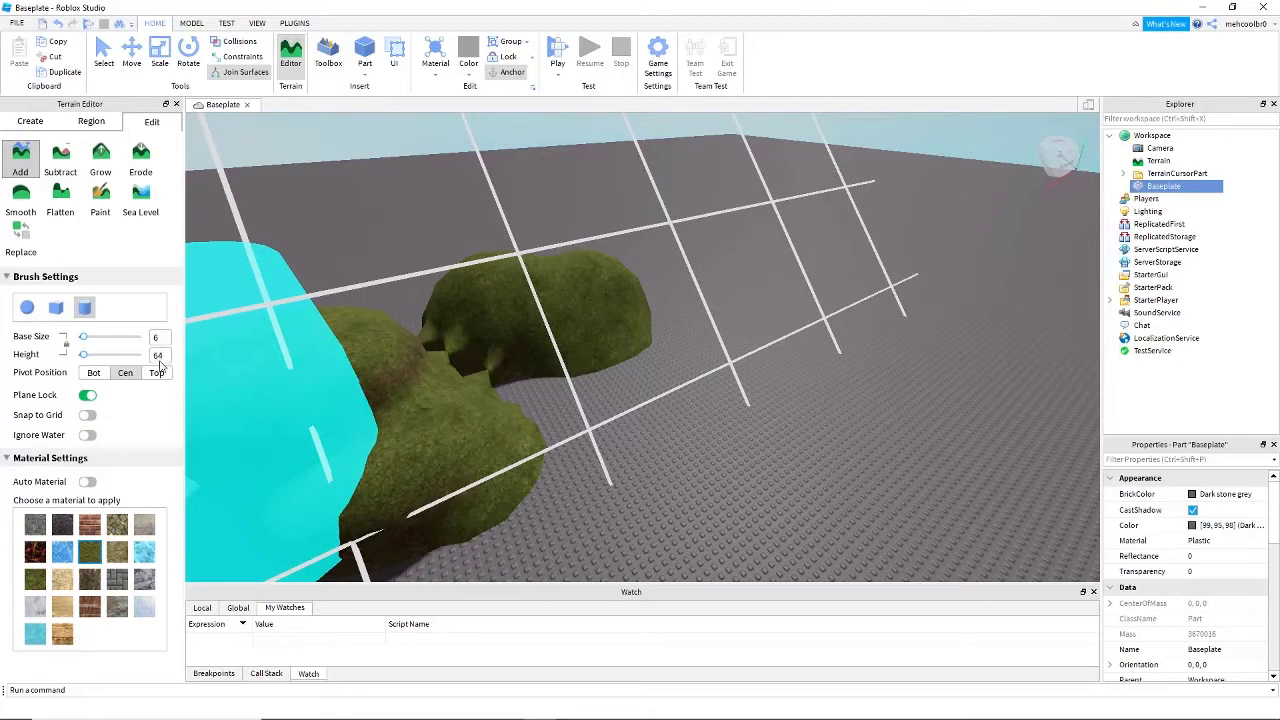
# - Place a huge grass cylinder over the mounds with the cylinder brush at base size and height 64
pyautogui.press('Return')
pyautogui.moveTo(612, 318)
pyautogui.mouseDown(button='right')
pyautogui.moveTo(557, 312)
pyautogui.moveTo(600, 468)
pyautogui.mouseUp(button='right')
pyautogui.scroll(-5, 602, 466)
pyautogui.click(663, 385)
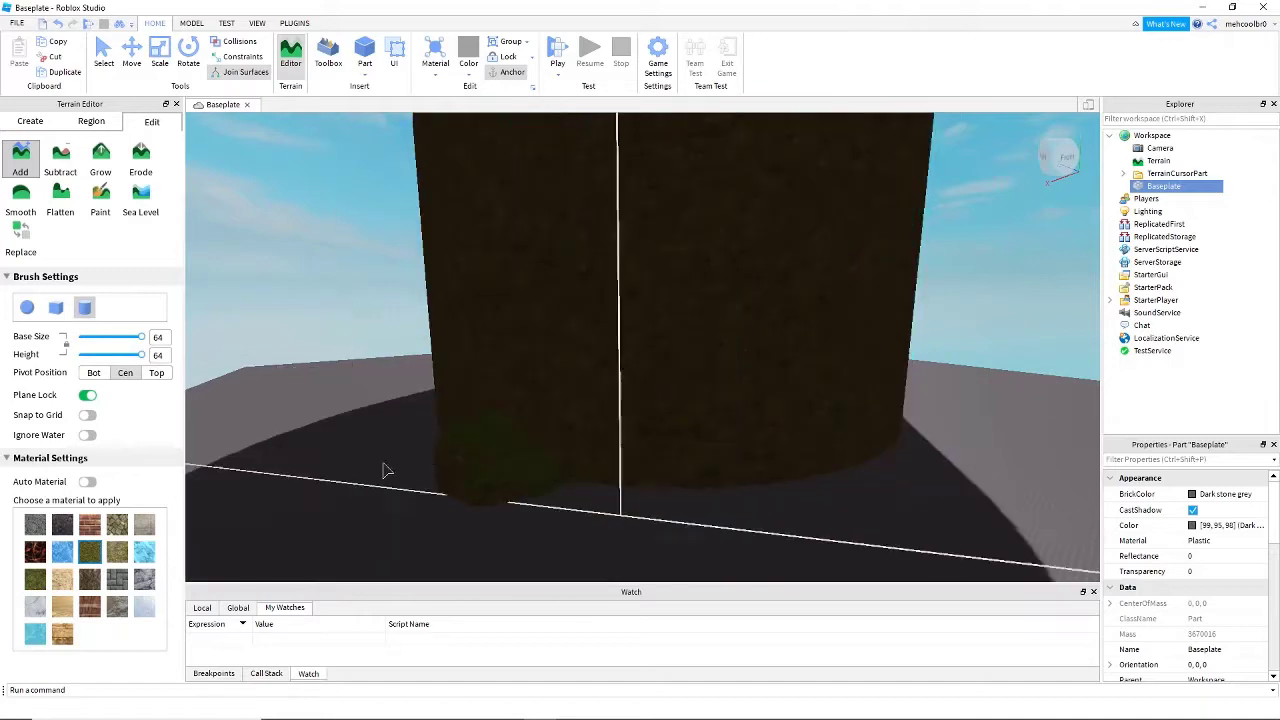
# - Undo the cylinder and mound additions and set the sphere brush back to base size 6
pyautogui.moveTo(257, 425); pyautogui.dragTo(316, 334, button='right')
pyautogui.hotkey('ctrl', 'z')
pyautogui.hotkey('ctrl', 'z')
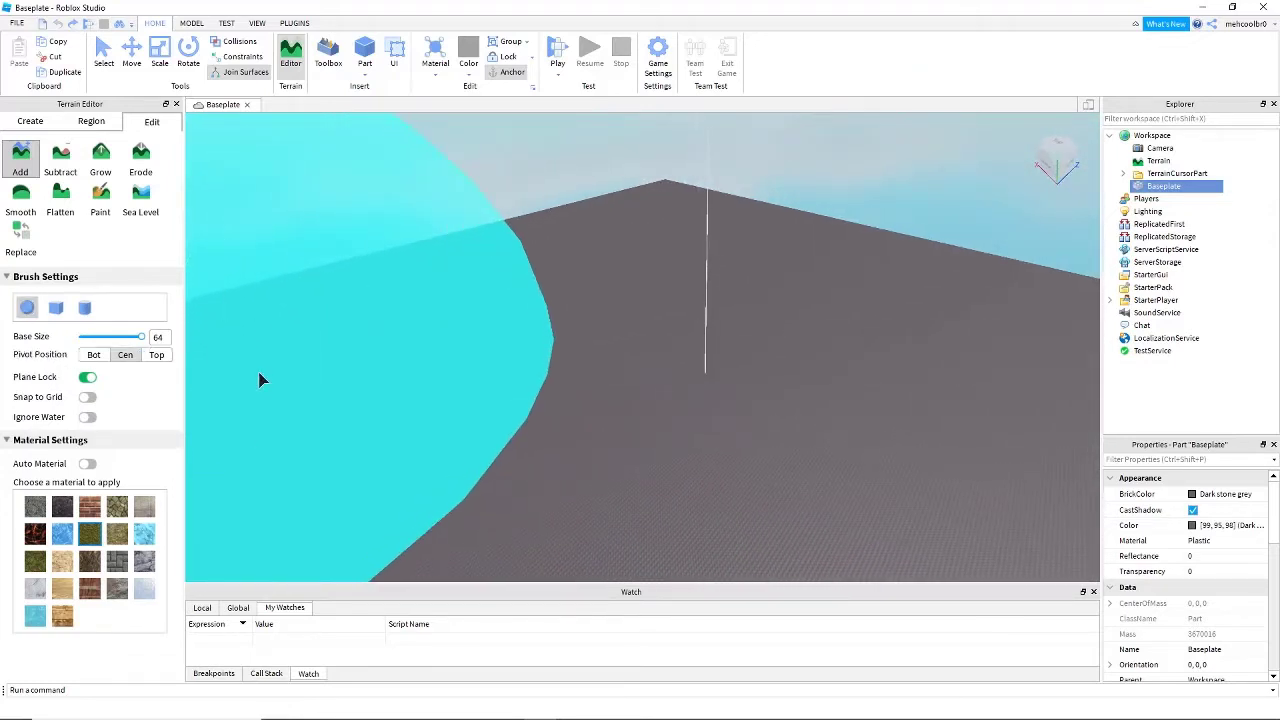
pyautogui.scroll(-2, 466, 394)
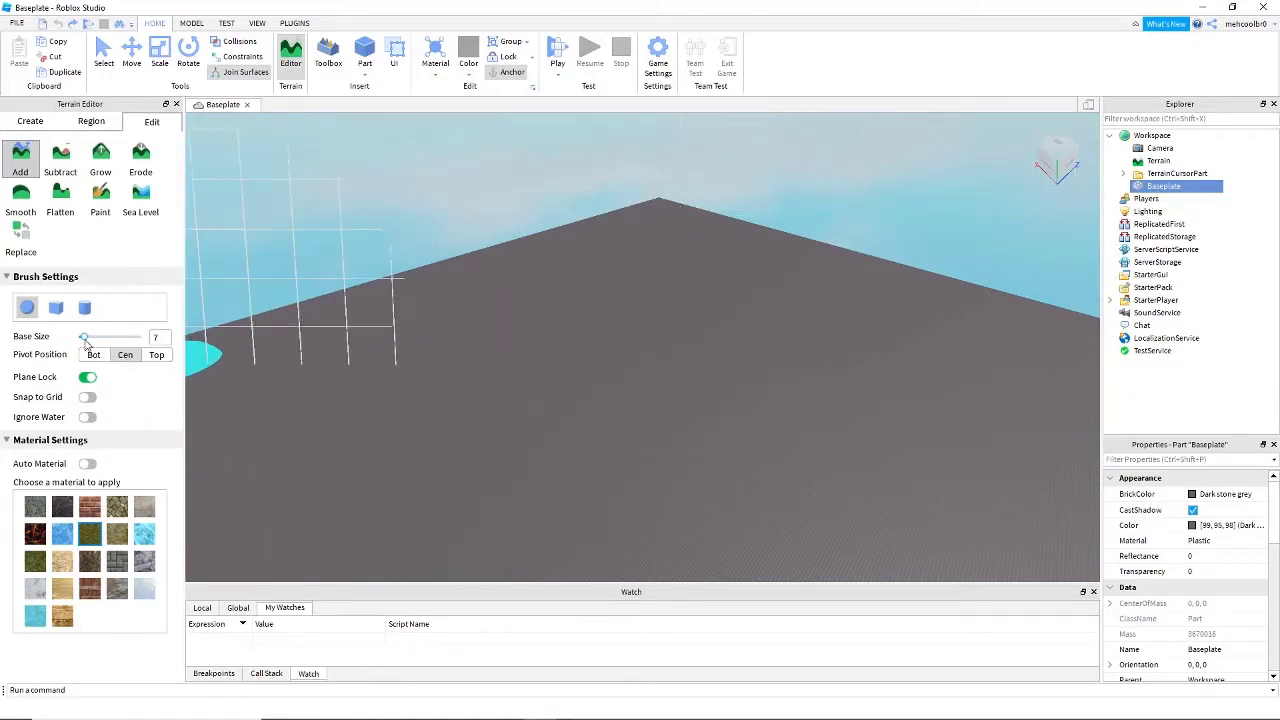
pyautogui.scroll(6, 583, 362)
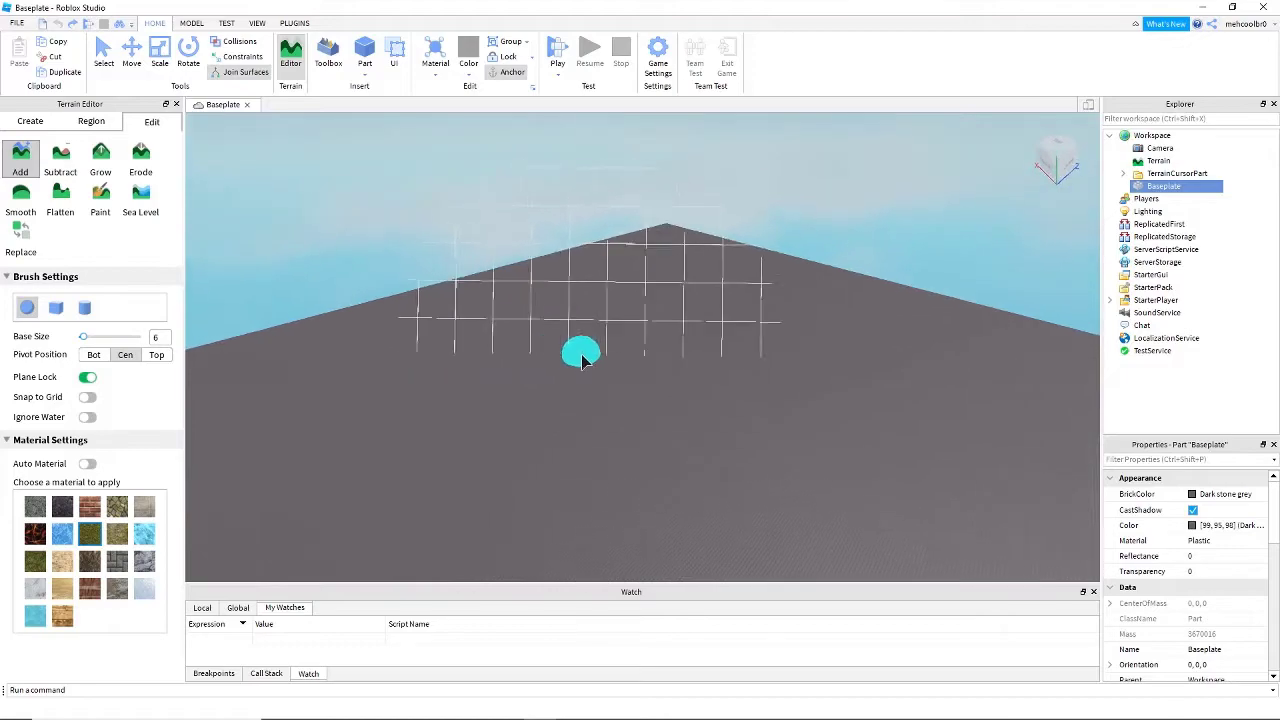
# - Examine how the centered sphere brush sits on the Baseplate and change its pivot position to Bot
pyautogui.moveTo(579, 363); pyautogui.dragTo(595, 402, button='right')
pyautogui.scroll(3, 579, 363)
pyautogui.scroll(2, 579, 363)
pyautogui.scroll(-2, 579, 363)
pyautogui.scroll(1, 595, 402)
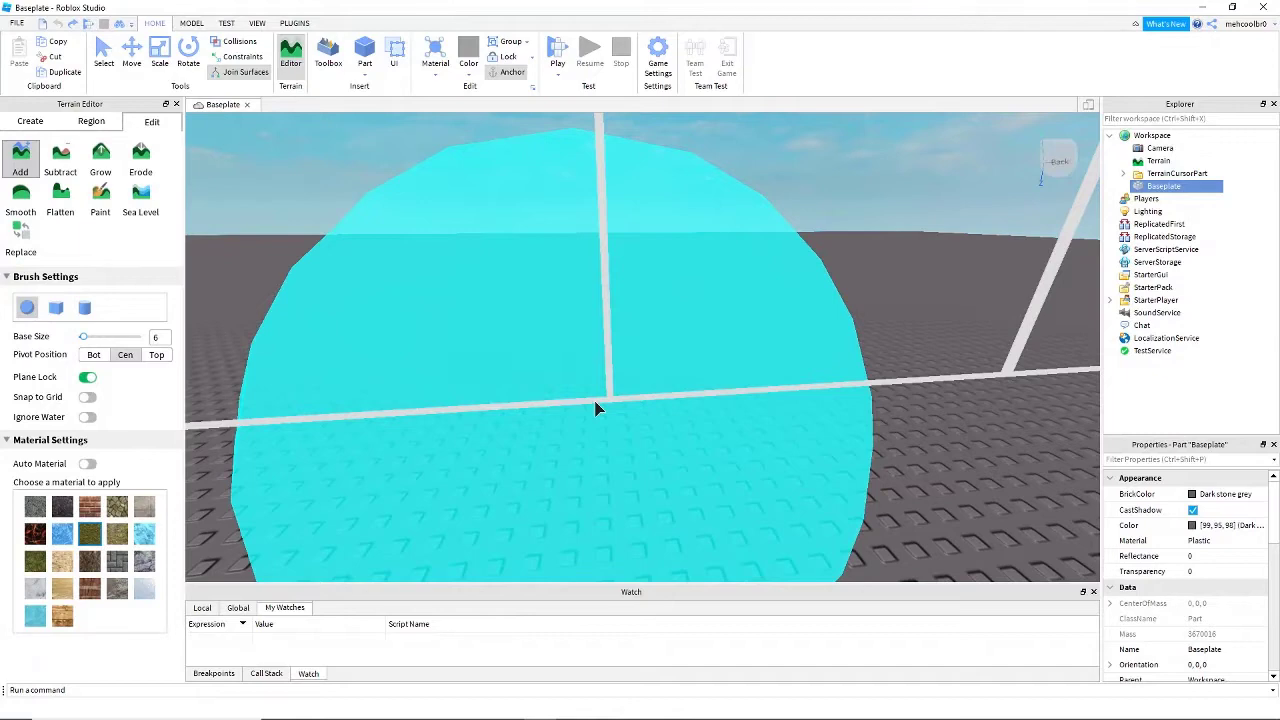
pyautogui.scroll(-4, 595, 408)
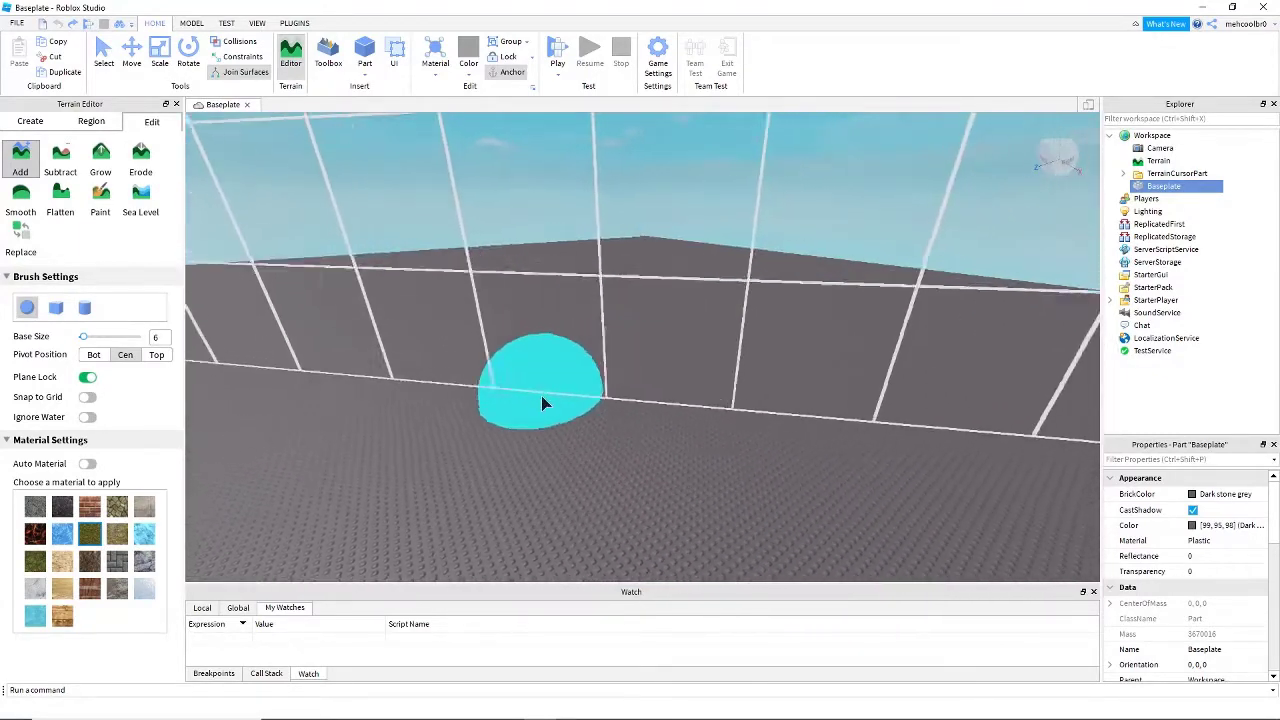
pyautogui.scroll(-3, 601, 398)
pyautogui.scroll(3, 491, 443)
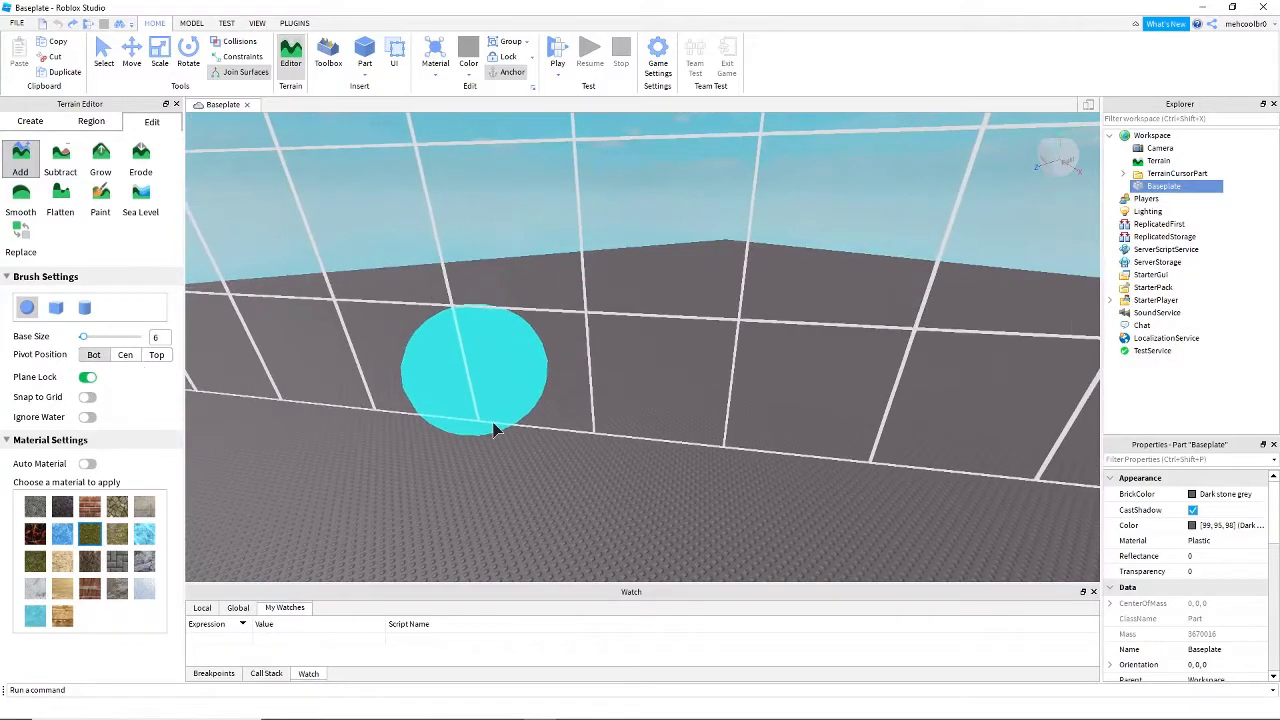
# - Set the pivot position to Top and paint a grass column that arches over sideways at its upper end
pyautogui.moveTo(547, 437); pyautogui.dragTo(555, 453, button='right')
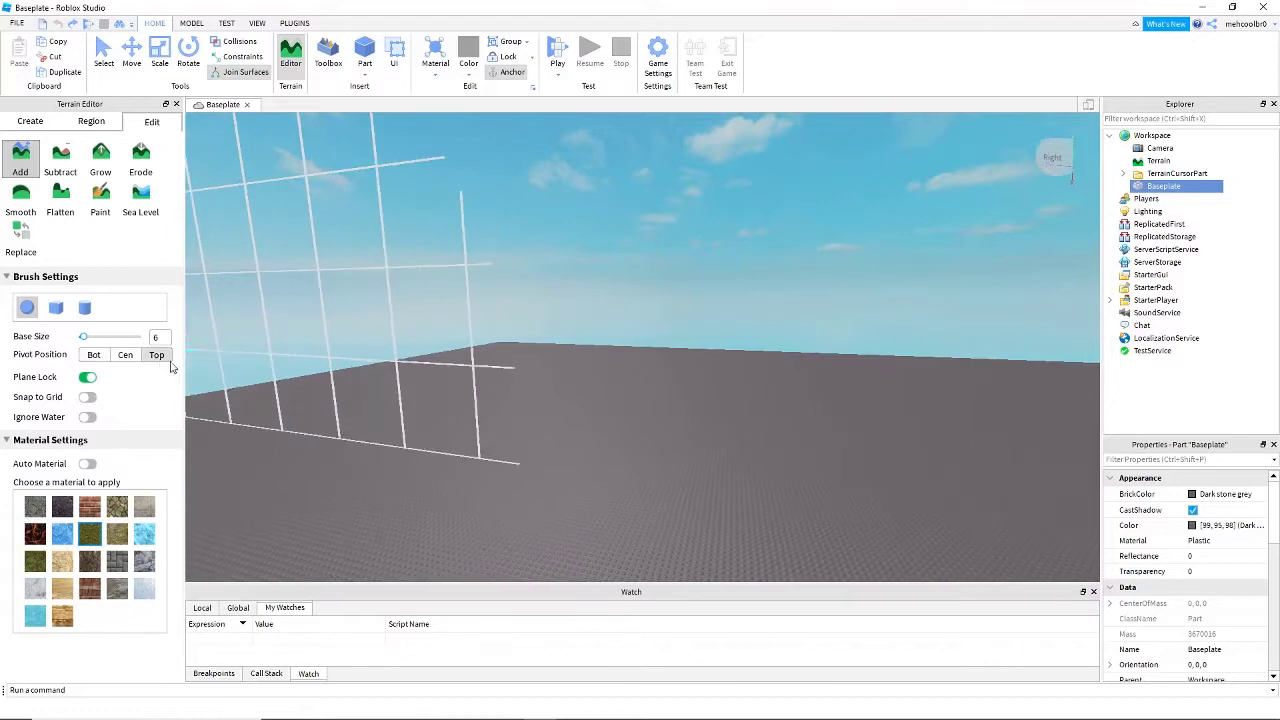
pyautogui.moveTo(562, 414); pyautogui.dragTo(560, 420, button='right')
pyautogui.moveTo(477, 317)
pyautogui.mouseDown()
pyautogui.moveTo(523, 294)
pyautogui.moveTo(535, 230)
pyautogui.moveTo(646, 227)
pyautogui.mouseUp()
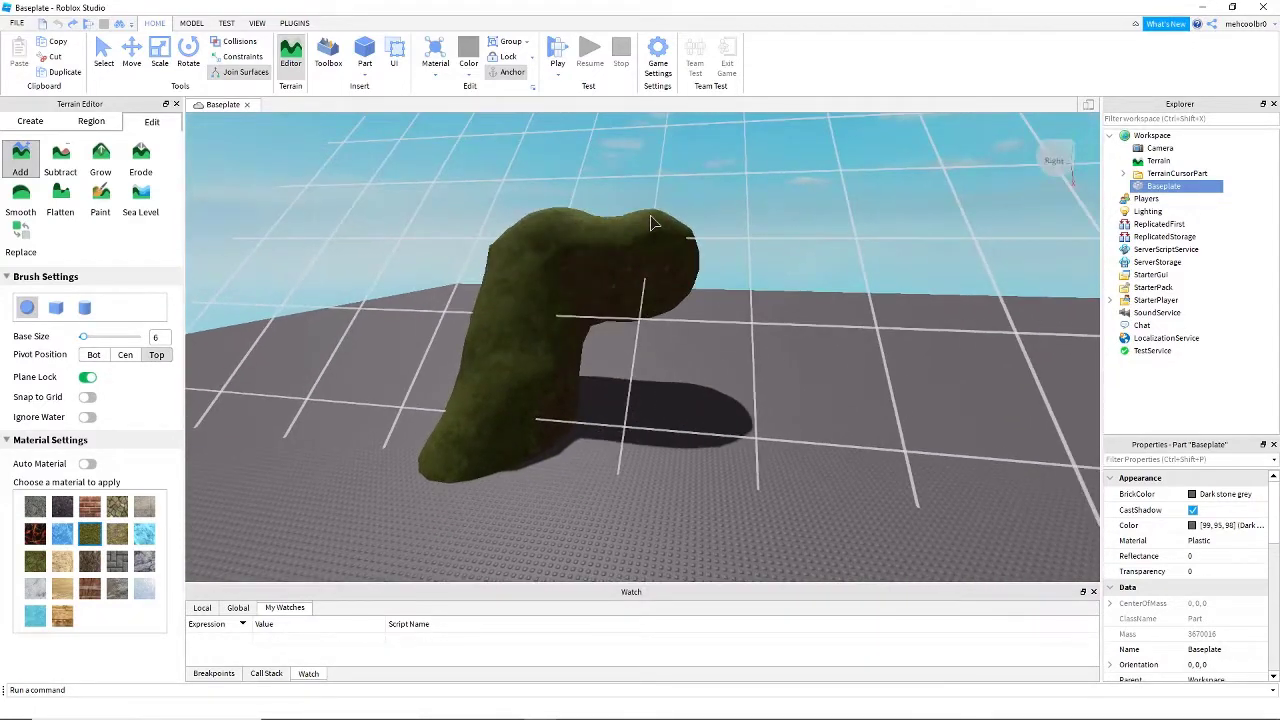
# - Undo the arched grass column and return the brush's pivot position to Cen
pyautogui.moveTo(749, 418); pyautogui.dragTo(749, 420, button='right')
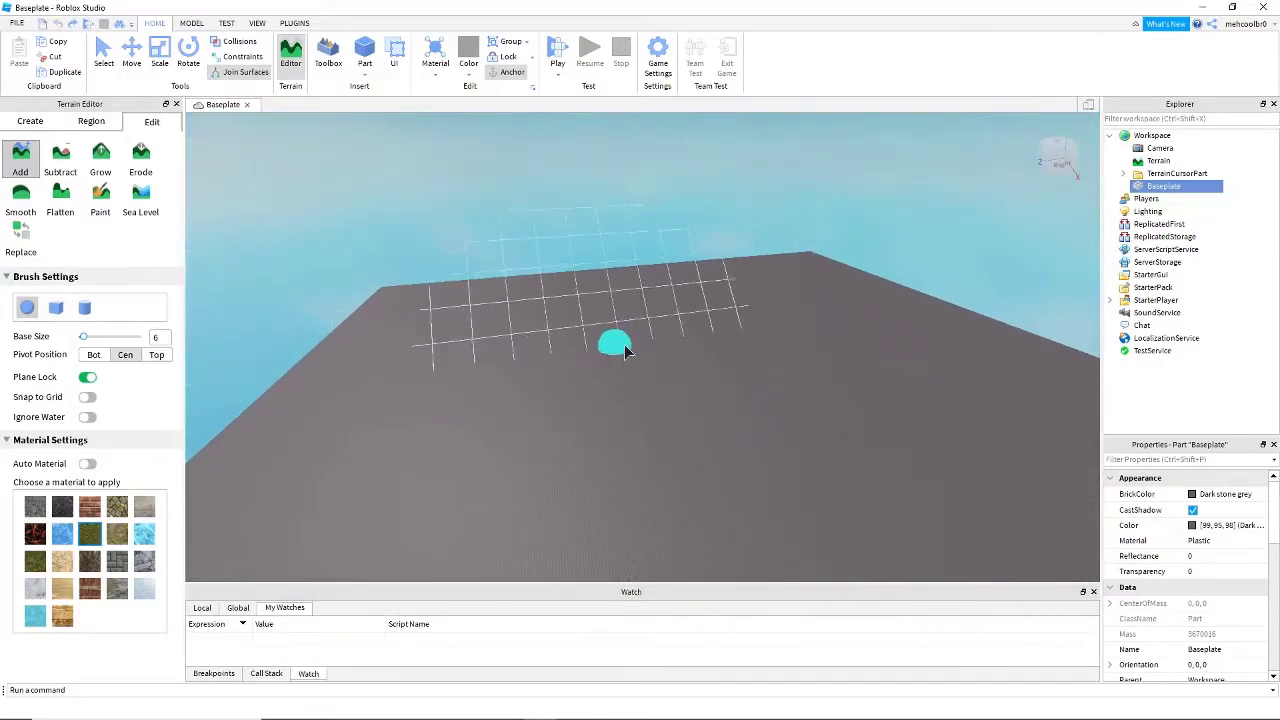
pyautogui.scroll(10, 738, 441)
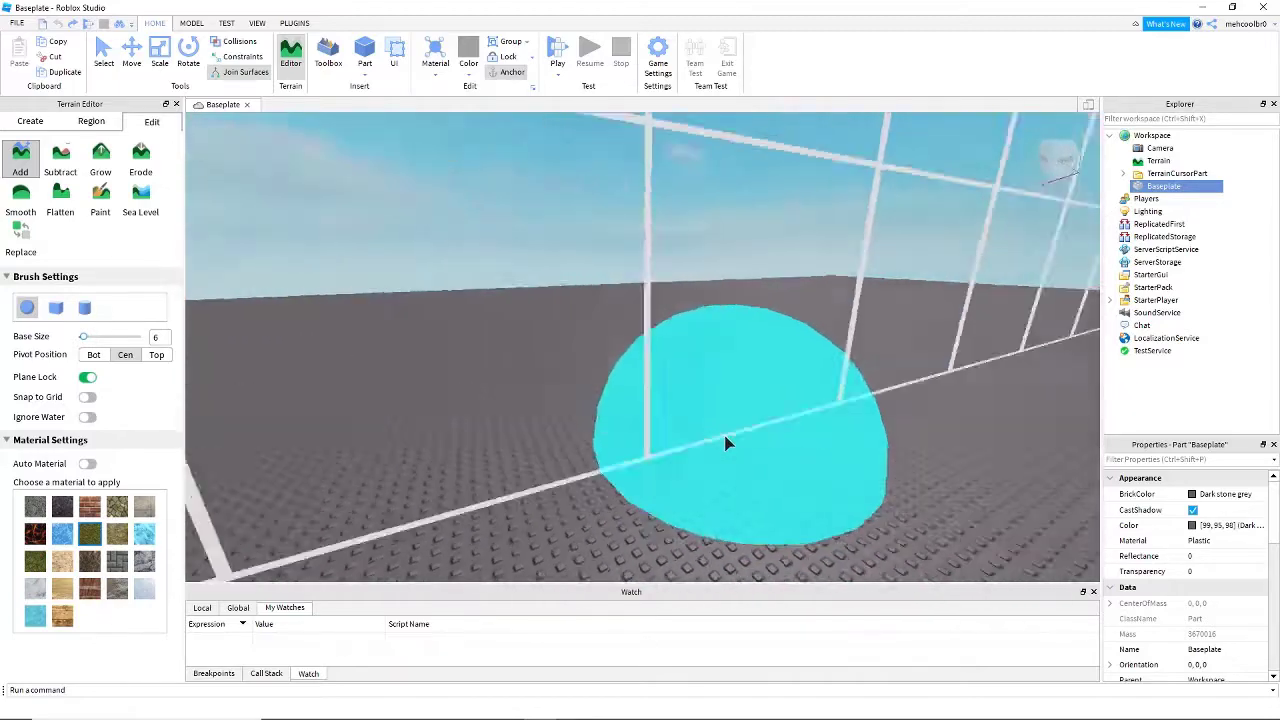
pyautogui.moveTo(727, 443); pyautogui.dragTo(727, 443, button='right')
pyautogui.moveTo(725, 436); pyautogui.dragTo(725, 436, button='right')
pyautogui.moveTo(559, 399); pyautogui.dragTo(560, 401, button='right')
pyautogui.scroll(-5, 560, 401)
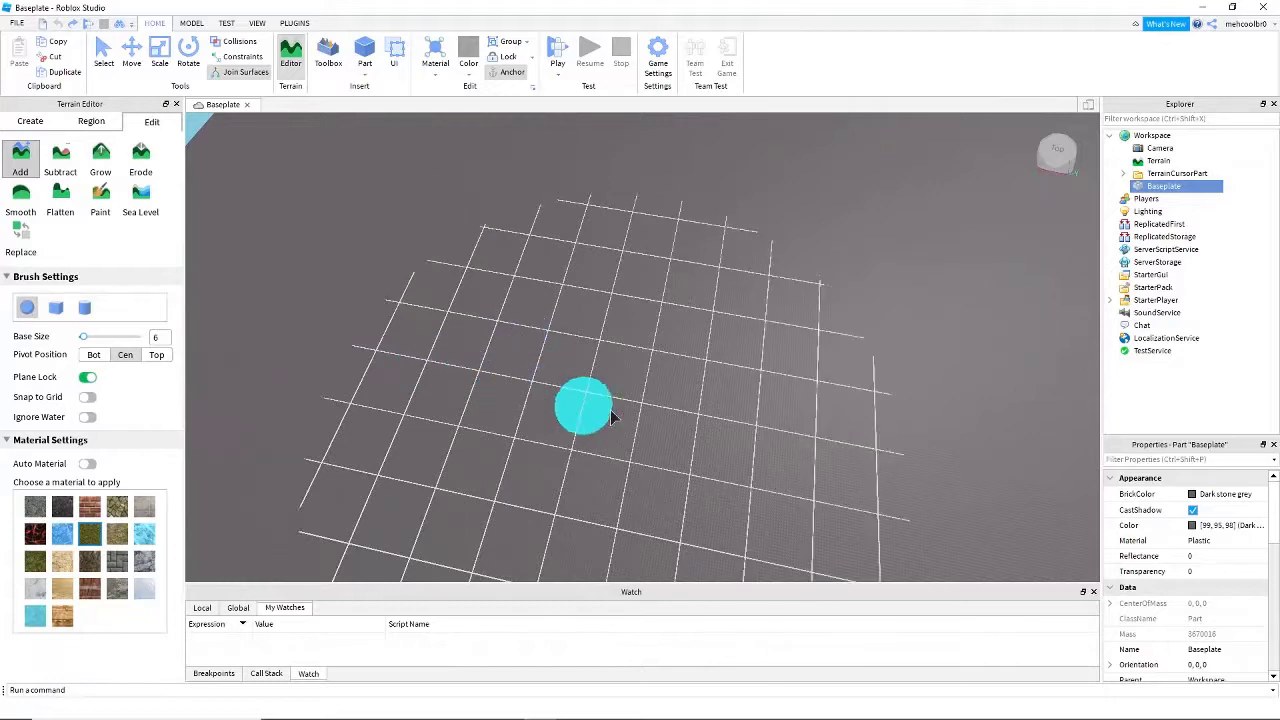
# - Paint a grass column with long floating branches using the sphere brush at size 6 with Plane Lock on
pyautogui.moveTo(592, 368); pyautogui.dragTo(634, 356, button='right')
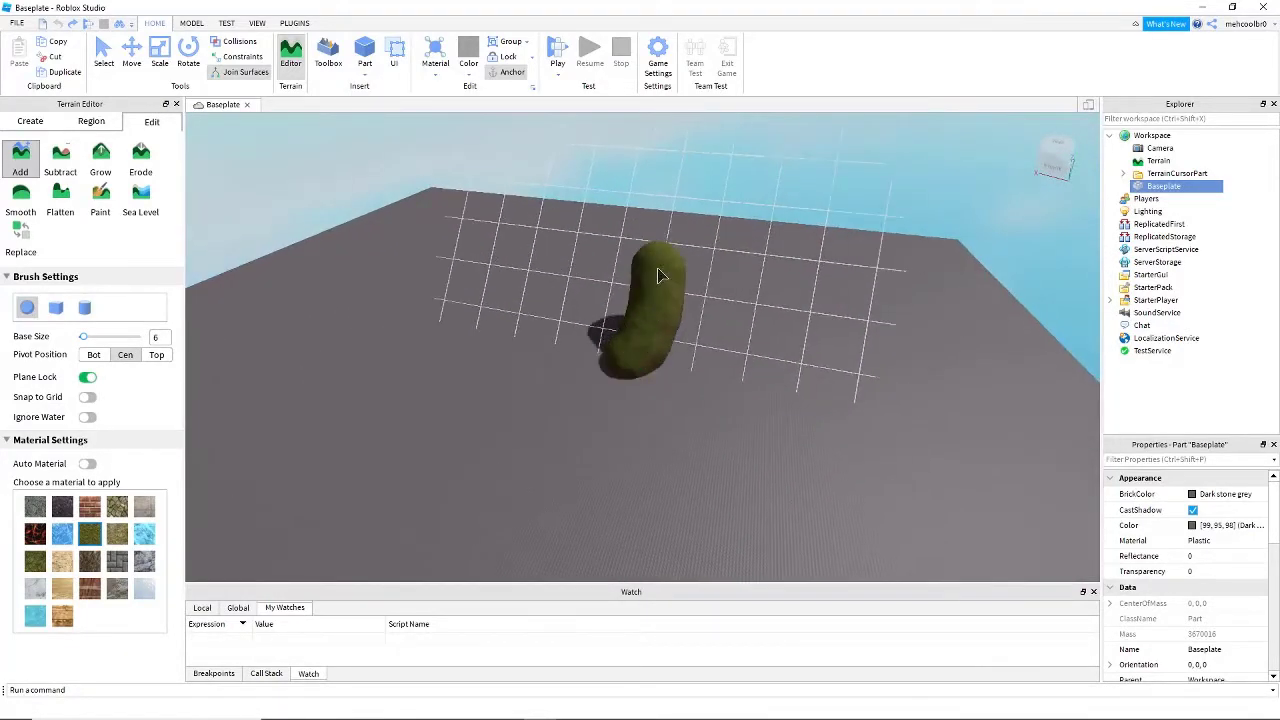
pyautogui.moveTo(645, 232)
pyautogui.mouseDown()
pyautogui.moveTo(680, 200)
pyautogui.moveTo(590, 200)
pyautogui.moveTo(483, 262)
pyautogui.moveTo(522, 251)
pyautogui.mouseUp()
pyautogui.press('a')
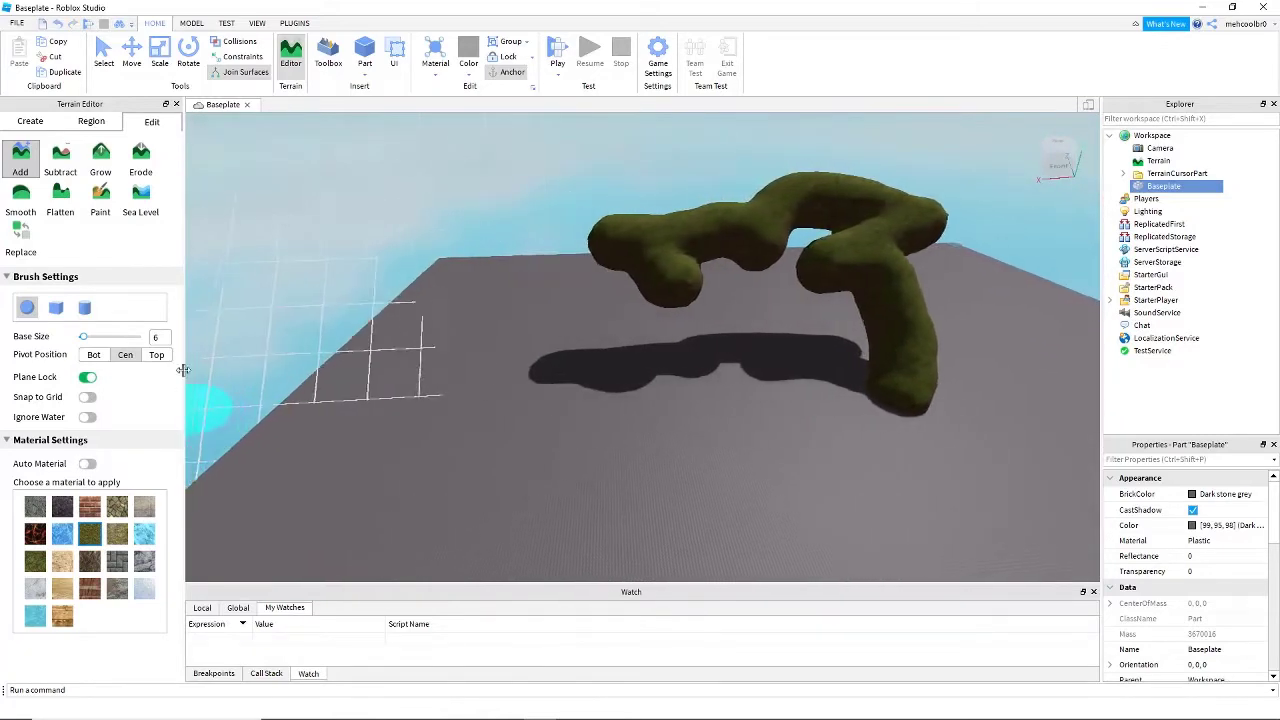
# - Paint a second branching grass column near the Baseplate's edge, beside the first one, with Plane Lock on
pyautogui.press('a')
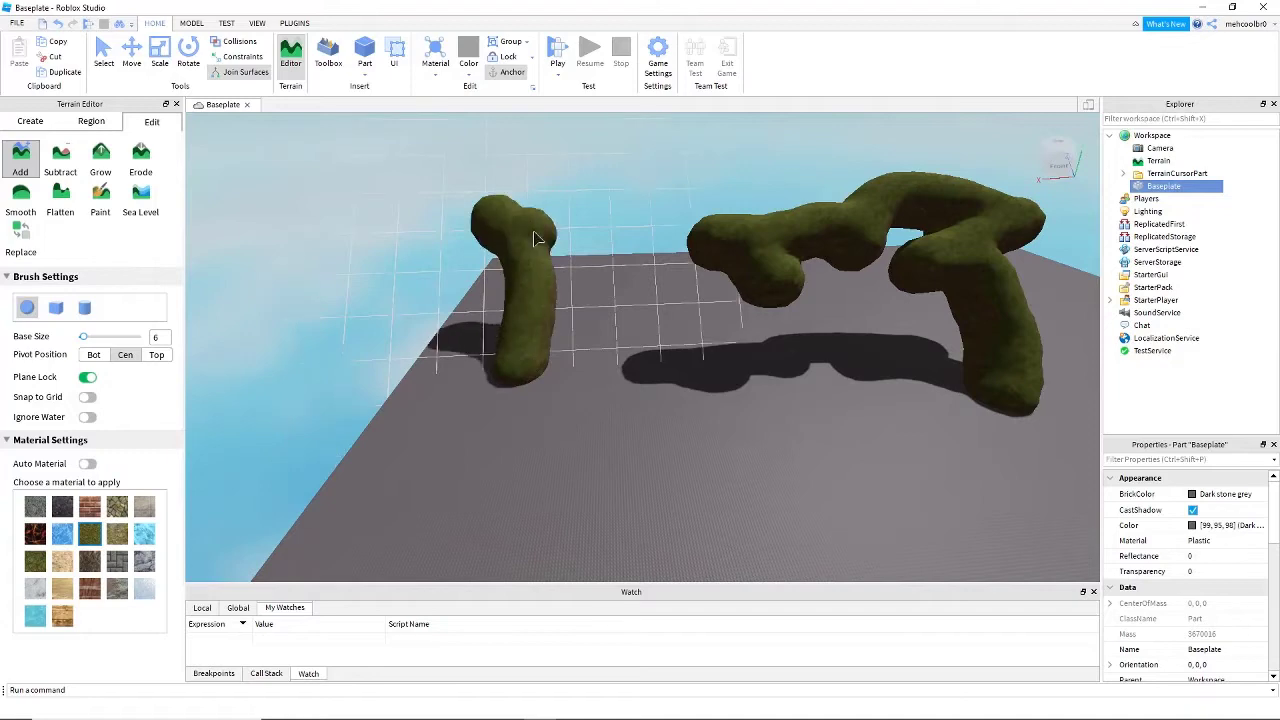
pyautogui.moveTo(503, 243); pyautogui.dragTo(420, 230)
pyautogui.moveTo(428, 453); pyautogui.dragTo(455, 474, button='right')
pyautogui.press('s')
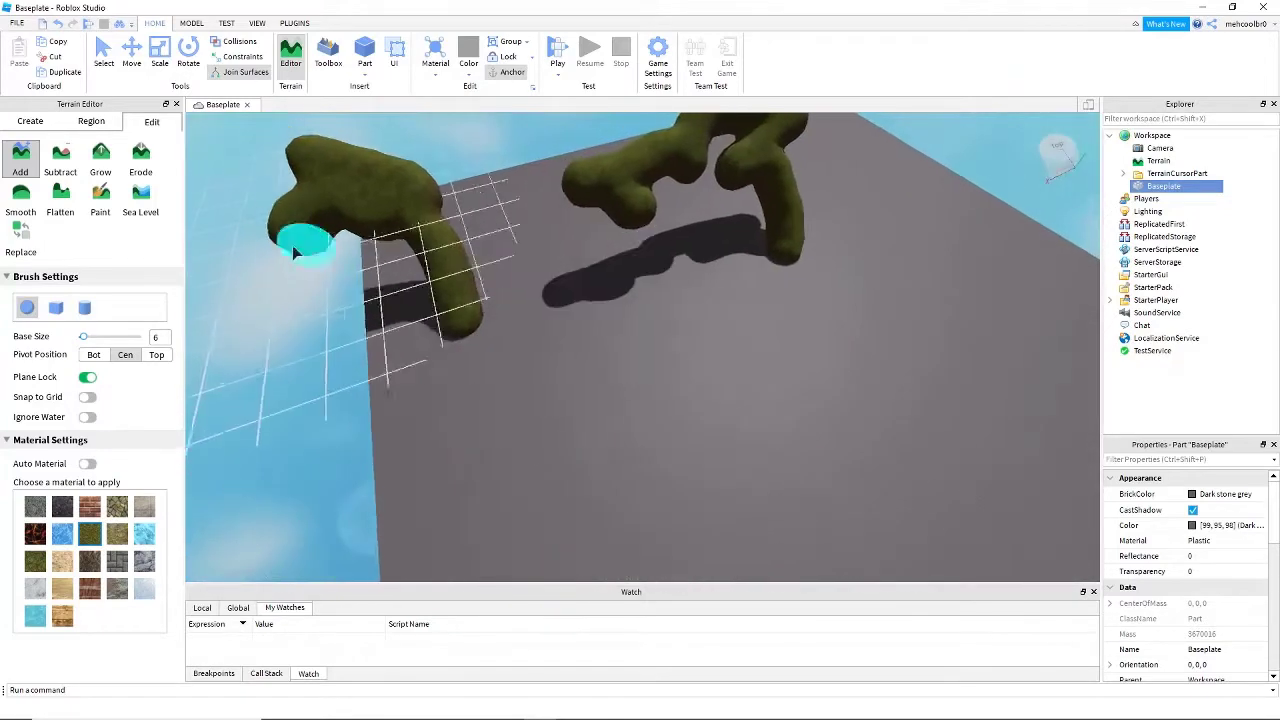
# - Turn off Plane Lock and paint more grass along the surface of the existing branches and the Baseplate
pyautogui.press('a')
pyautogui.press('w')
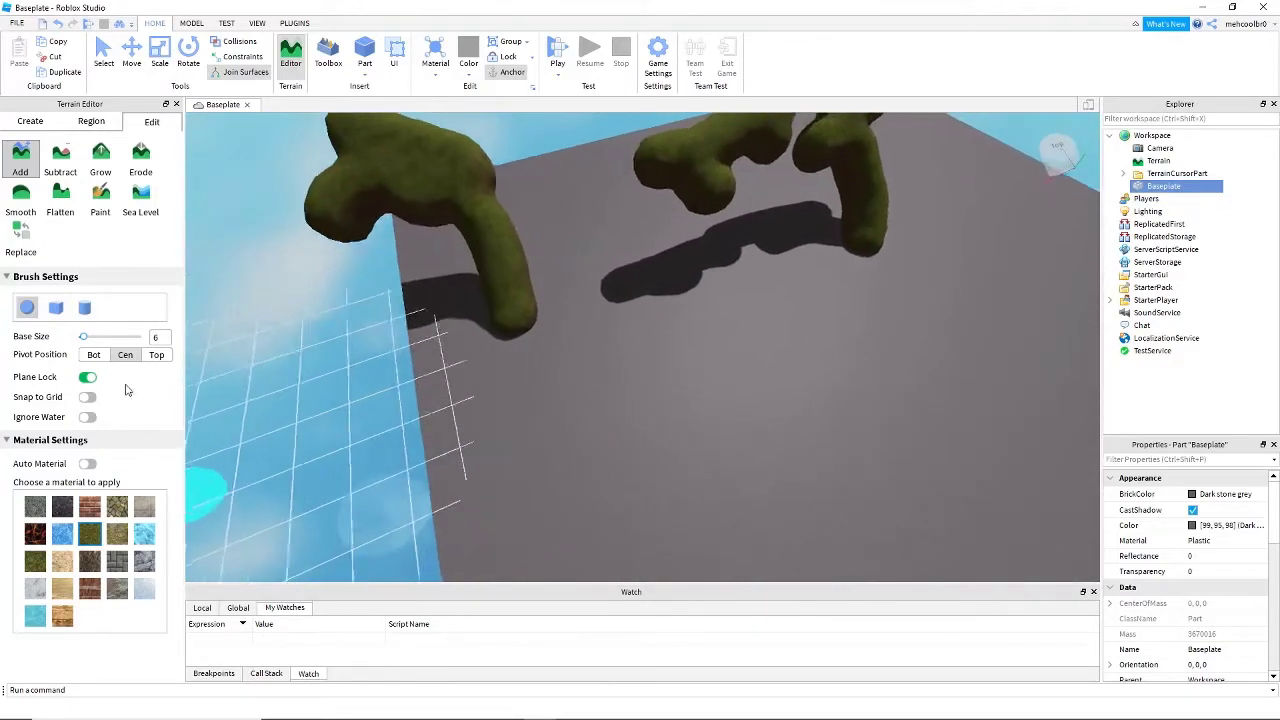
pyautogui.press('d')
pyautogui.scroll(-1, 456, 431)
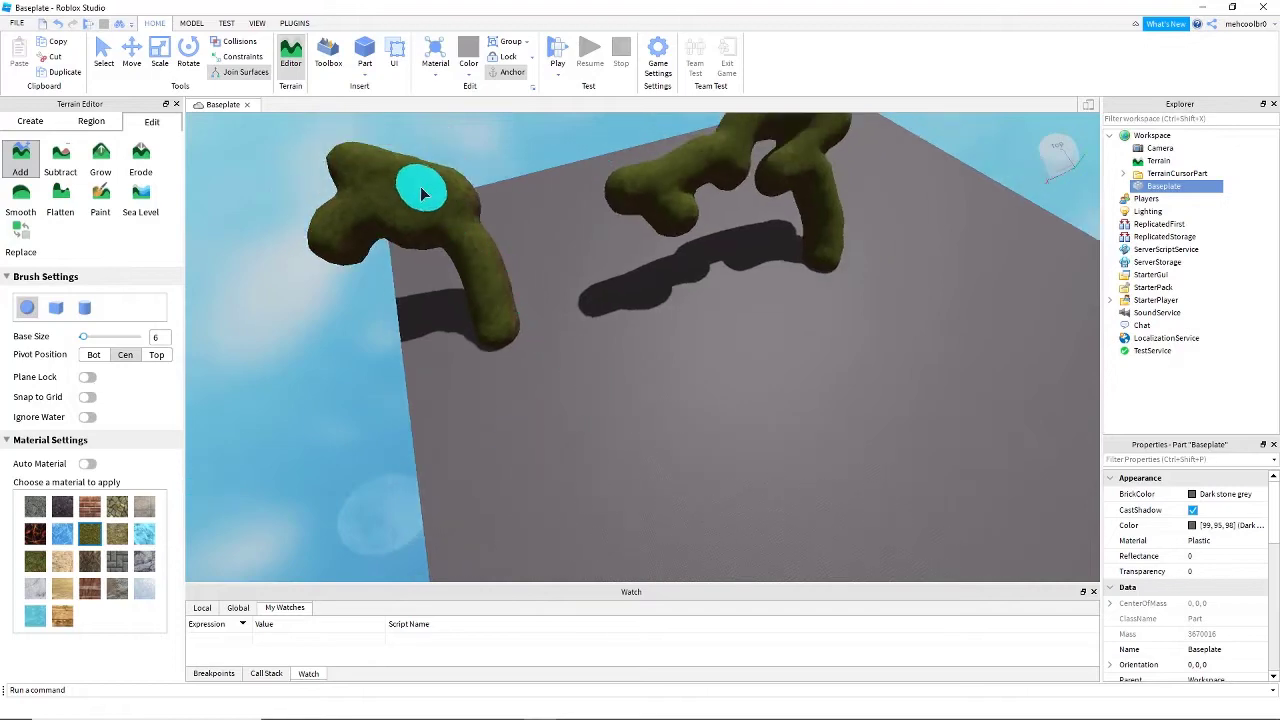
pyautogui.moveTo(468, 213); pyautogui.dragTo(523, 216, button='right')
pyautogui.moveTo(523, 216); pyautogui.dragTo(549, 220)
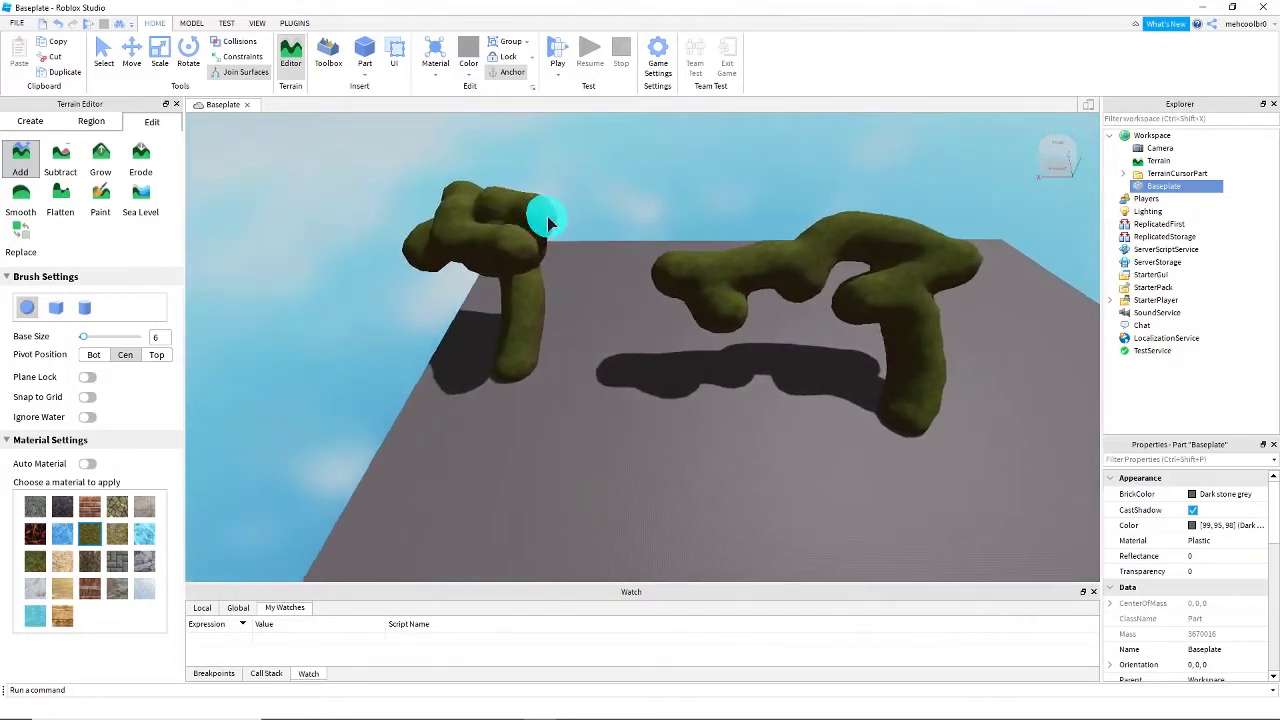
pyautogui.moveTo(549, 220); pyautogui.dragTo(619, 263, button='right')
pyautogui.press('d')
pyautogui.moveTo(640, 262)
pyautogui.mouseDown()
pyautogui.moveTo(700, 262)
pyautogui.moveTo(803, 375)
pyautogui.moveTo(780, 429)
pyautogui.moveTo(859, 443)
pyautogui.mouseUp()
pyautogui.press('d')
pyautogui.moveTo(859, 443); pyautogui.dragTo(697, 348, button='right')
# - Undo all the branching grass terrain and turn Plane Lock back on
pyautogui.press('a')
pyautogui.press('w')
pyautogui.press('d')
pyautogui.press('s')
pyautogui.hotkey('ctrl', 'z')
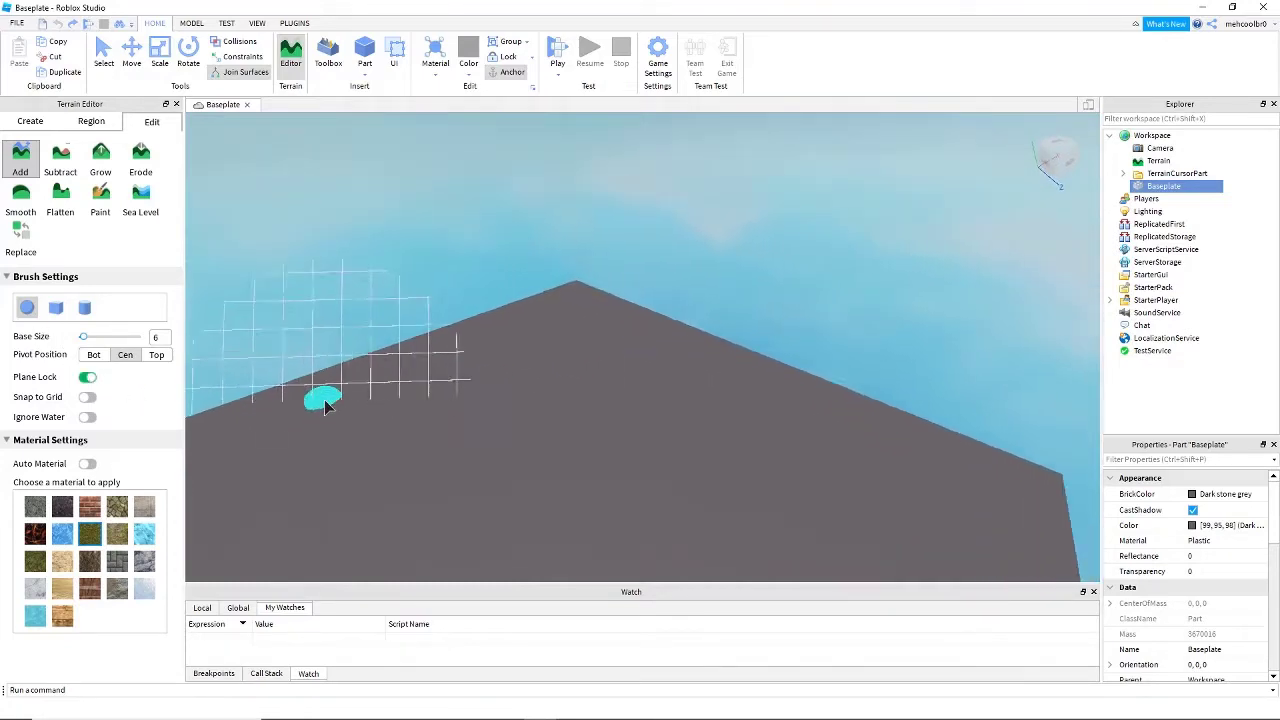
# - Turn on Snap to Grid for the sphere brush and view its preview up close on the Baseplate
pyautogui.moveTo(325, 406); pyautogui.dragTo(326, 406, button='right')
pyautogui.moveTo(505, 428); pyautogui.dragTo(506, 429, button='right')
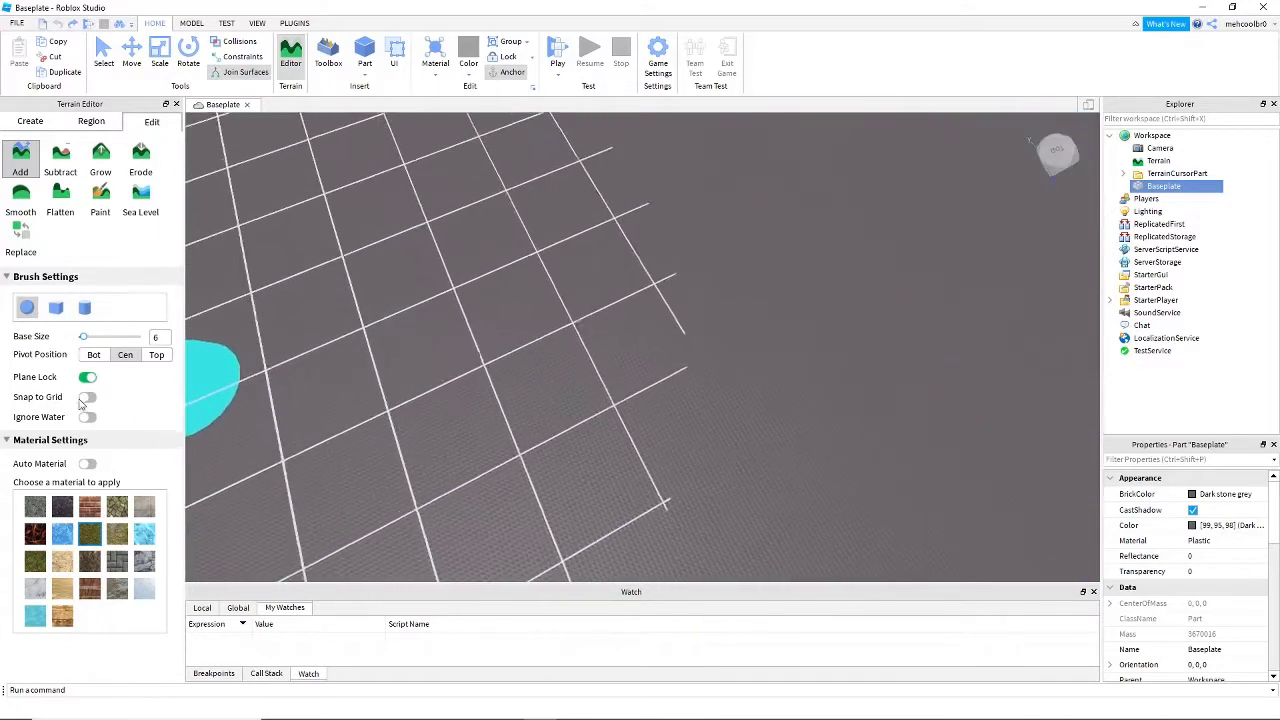
pyautogui.press('w')
pyautogui.scroll(5, 521, 356)
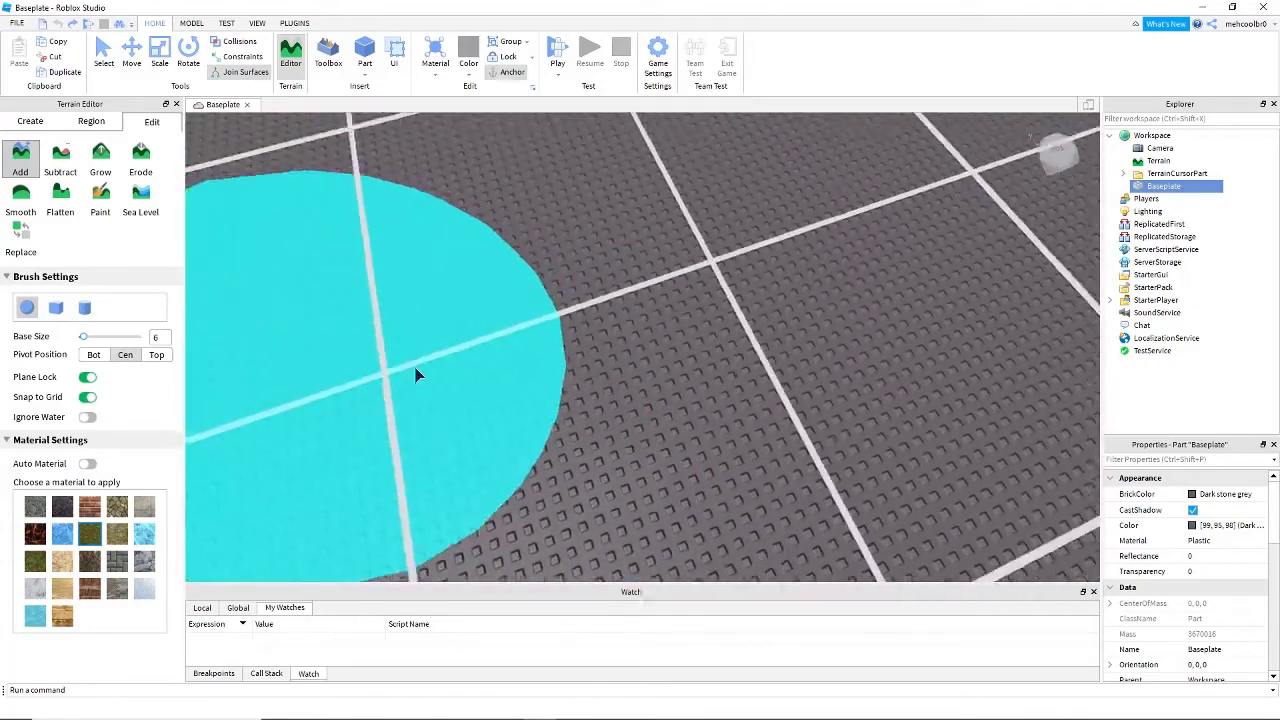
# - Paint a grass patch on the Baseplate with the grid-snapped sphere brush and undo it
pyautogui.moveTo(416, 370); pyautogui.dragTo(505, 372)
pyautogui.scroll(-5, 666, 350)
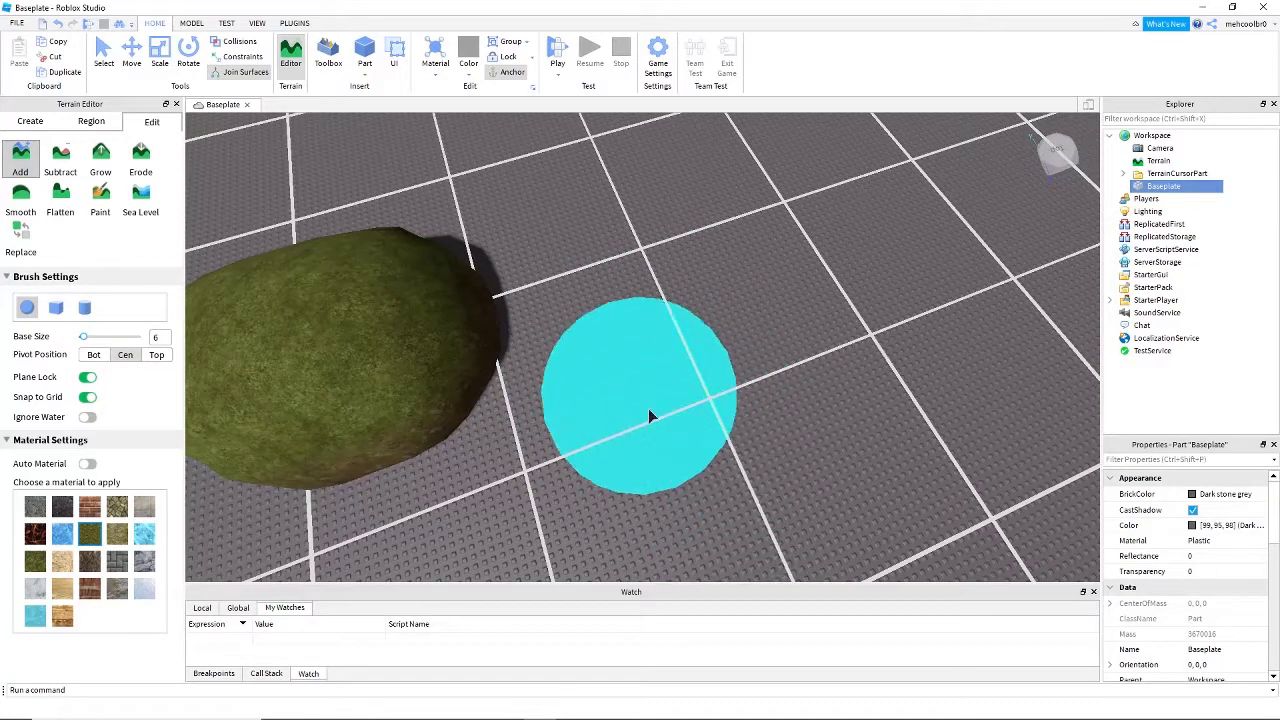
pyautogui.press('d')
pyautogui.click(92, 399)
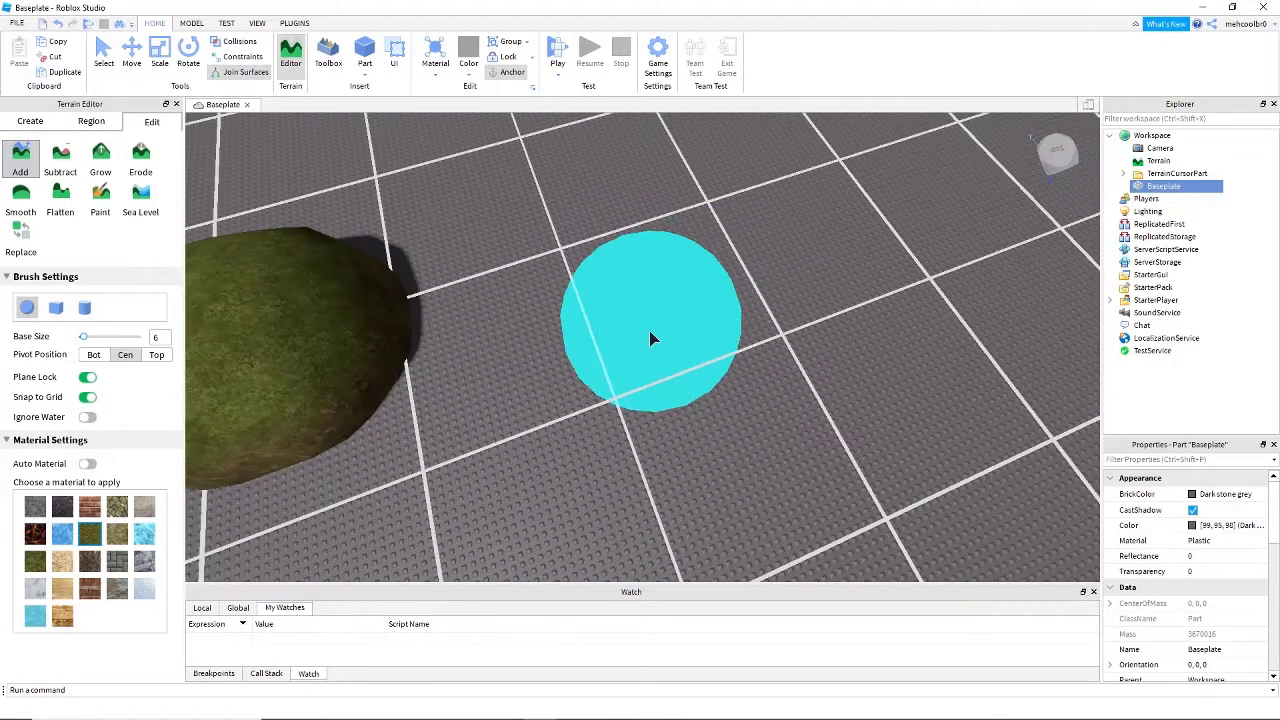
pyautogui.hotkey('ctrl', 'z')
# - Choose Brick as the terrain material and paint a round brick patch on the Baseplate
pyautogui.moveTo(686, 313); pyautogui.dragTo(327, 403, button='right')
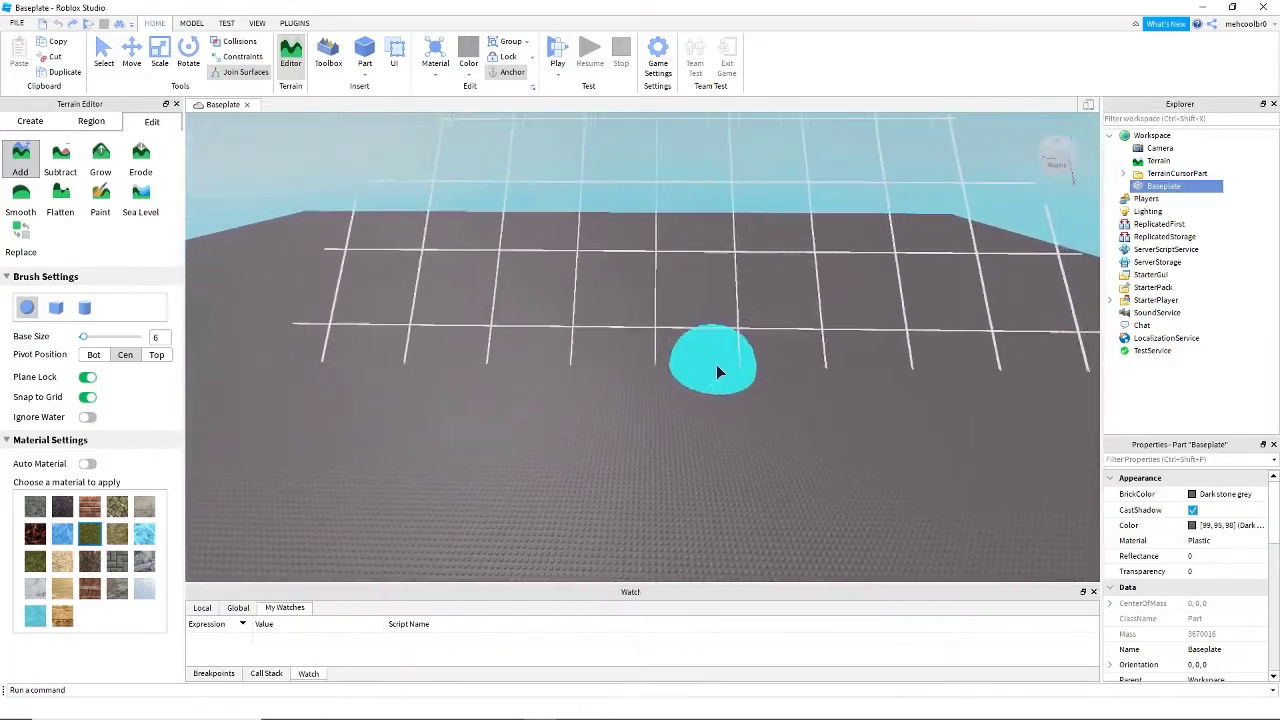
pyautogui.moveTo(689, 360); pyautogui.dragTo(686, 357, button='right')
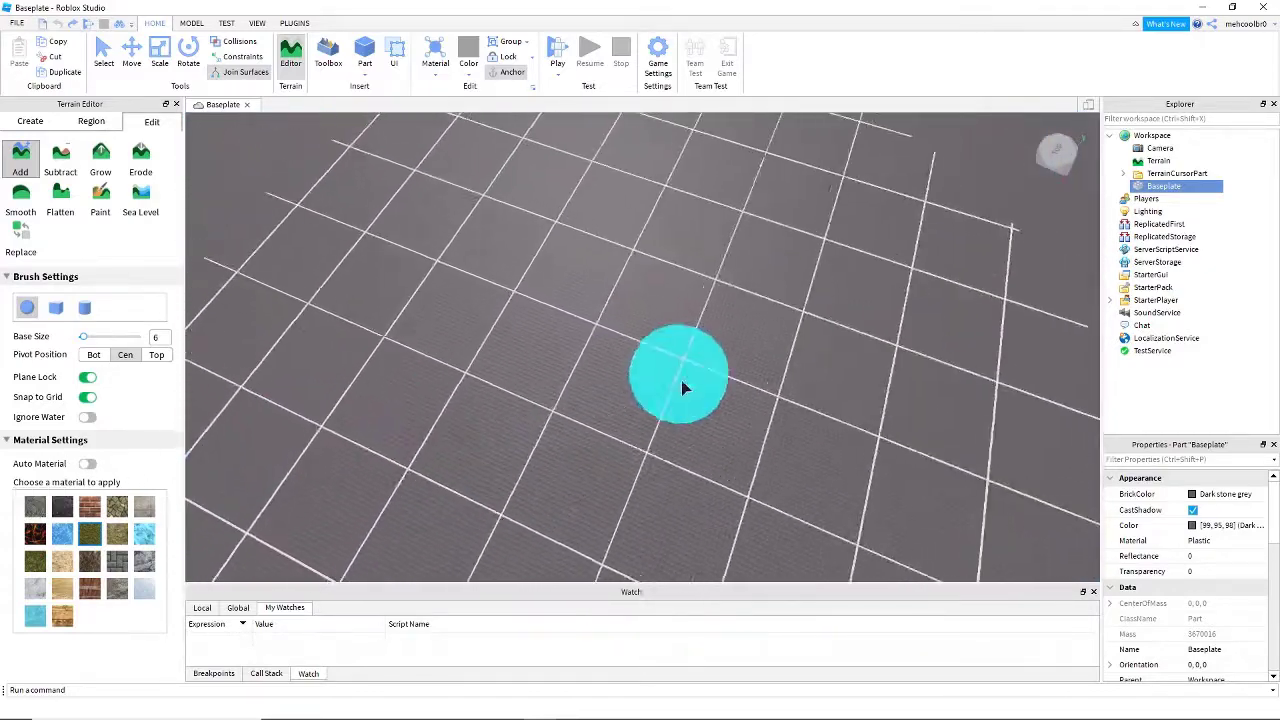
pyautogui.moveTo(681, 380); pyautogui.dragTo(682, 377, button='right')
pyautogui.moveTo(603, 272); pyautogui.dragTo(525, 258, button='right')
pyautogui.press('s')
pyautogui.click(88, 515)
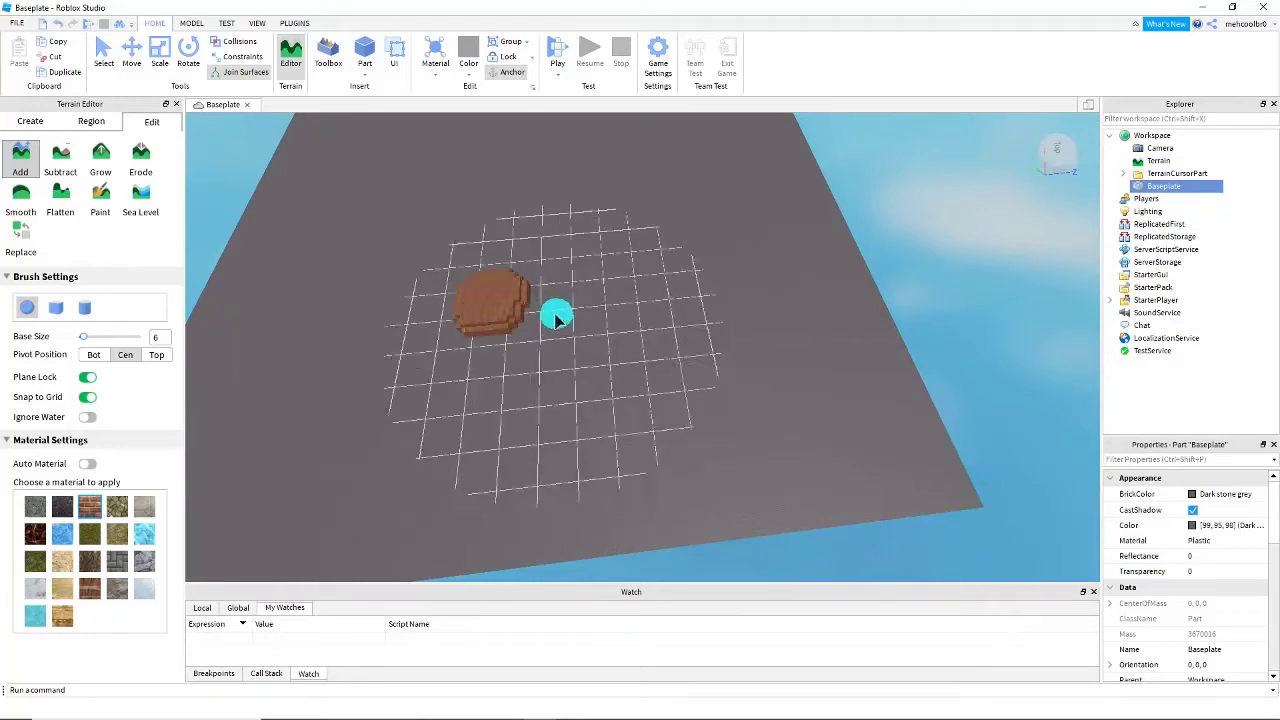
# - Select Grass with Auto Material turned on and extend the brick patch into a taller mound
pyautogui.moveTo(556, 318); pyautogui.dragTo(527, 318, button='right')
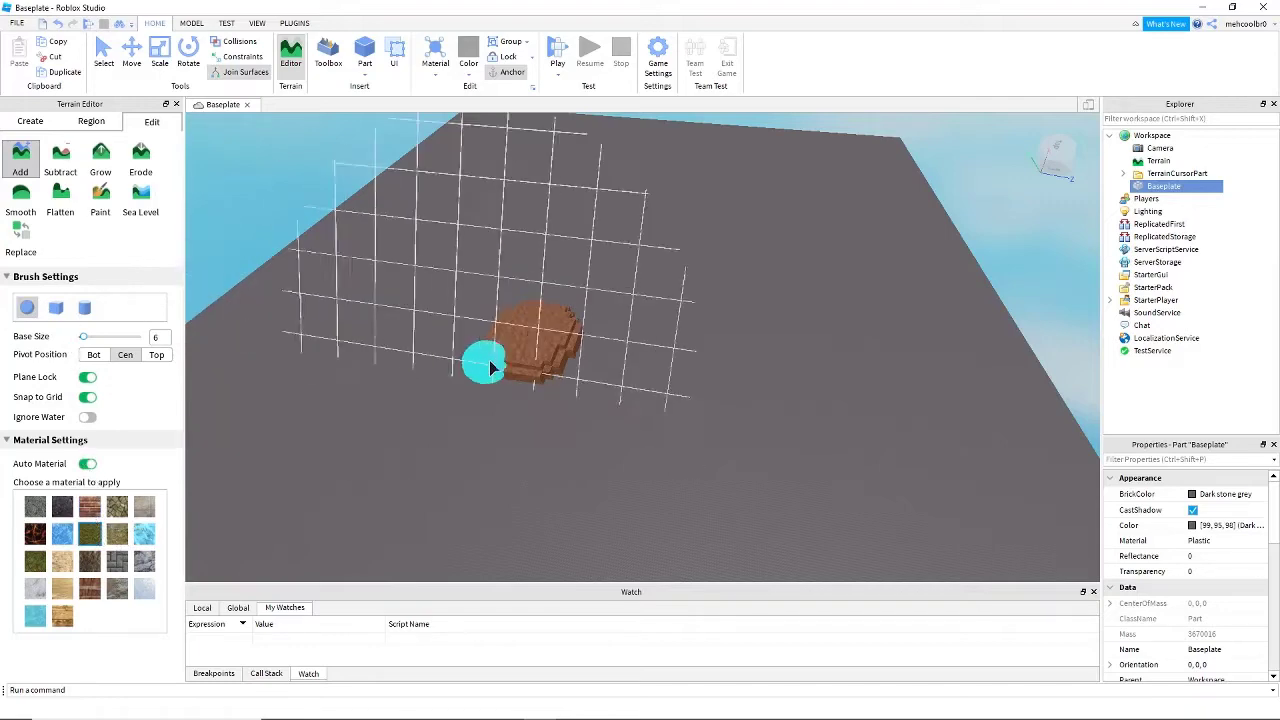
pyautogui.scroll(1, 490, 368)
pyautogui.moveTo(607, 340); pyautogui.dragTo(533, 318)
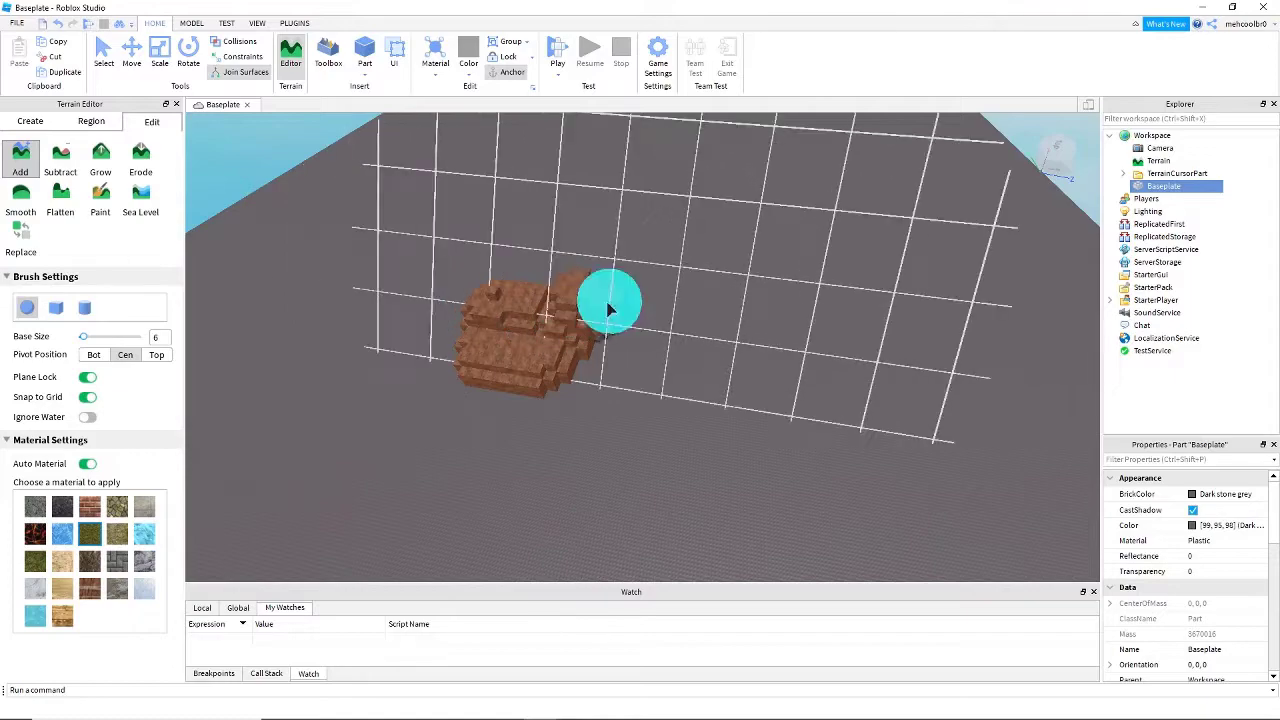
pyautogui.moveTo(690, 473)
pyautogui.mouseDown(button='right')
pyautogui.moveTo(755, 295)
pyautogui.moveTo(721, 298)
pyautogui.moveTo(806, 394)
pyautogui.moveTo(915, 400)
pyautogui.moveTo(771, 409)
pyautogui.mouseUp(button='right')
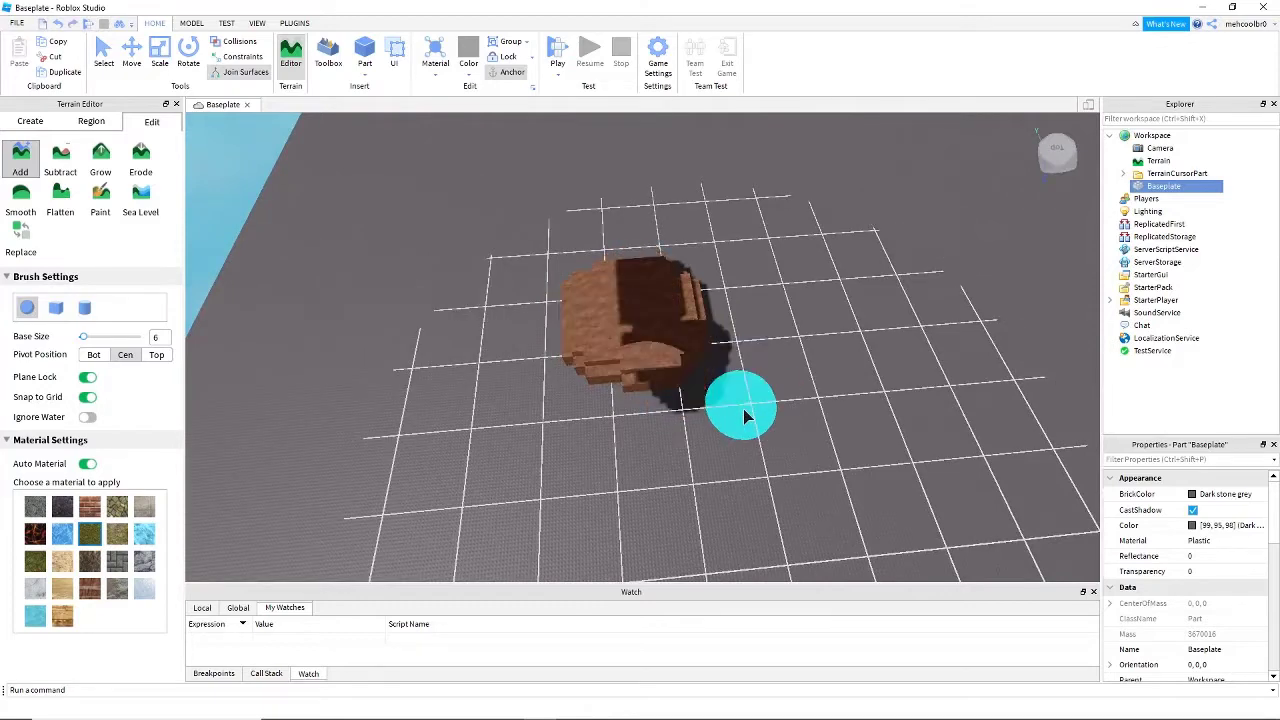
# - Undo all the brick terrain on the Baseplate
pyautogui.hotkey('ctrl', 'z')
pyautogui.moveTo(665, 428); pyautogui.dragTo(665, 428, button='right')
pyautogui.press('w')
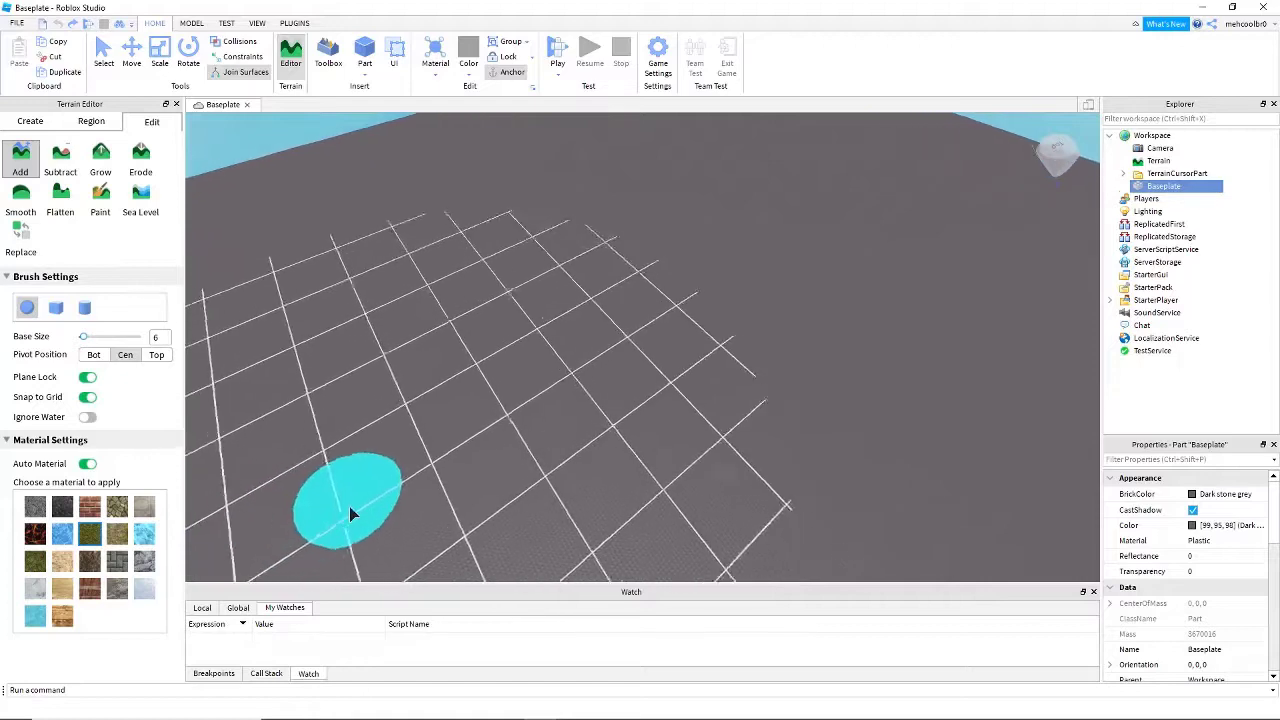
# - Select Asphalt, turn off Auto Material and paint a rounded asphalt patch on the Baseplate
pyautogui.moveTo(348, 505); pyautogui.dragTo(349, 513, button='right')
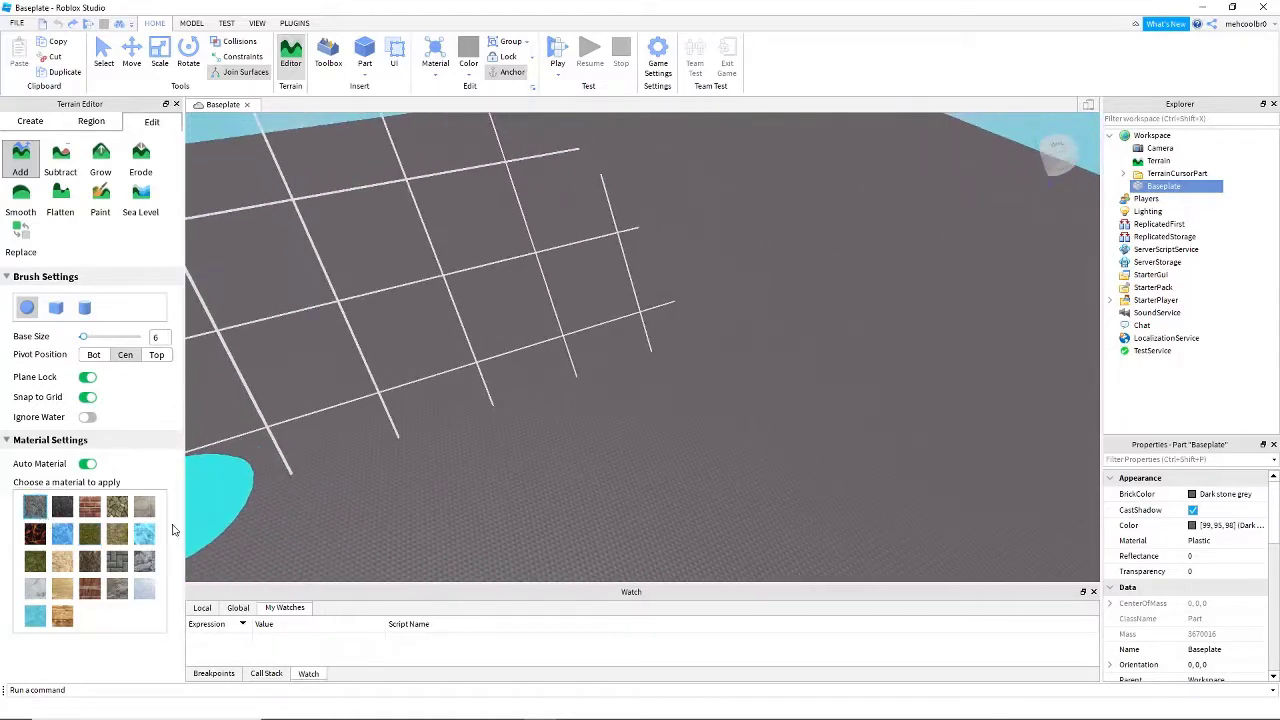
pyautogui.moveTo(600, 350); pyautogui.dragTo(600, 350, button='right')
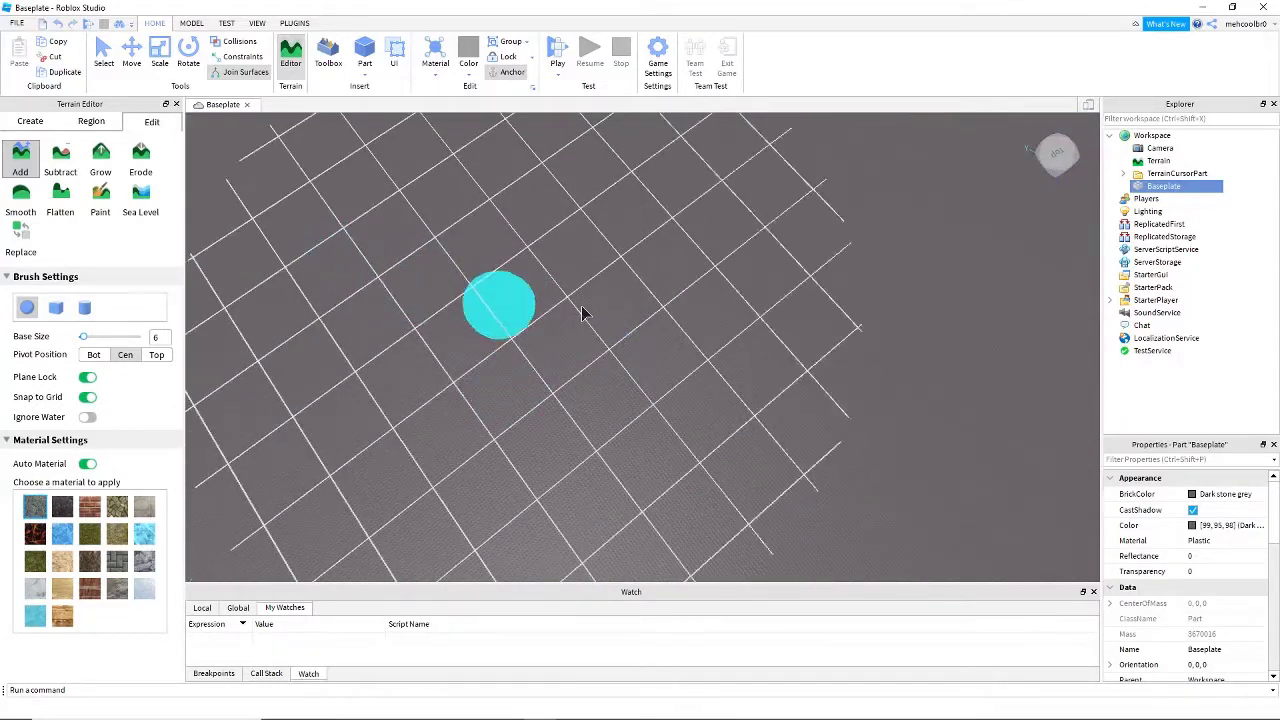
pyautogui.moveTo(520, 429); pyautogui.dragTo(516, 430, button='right')
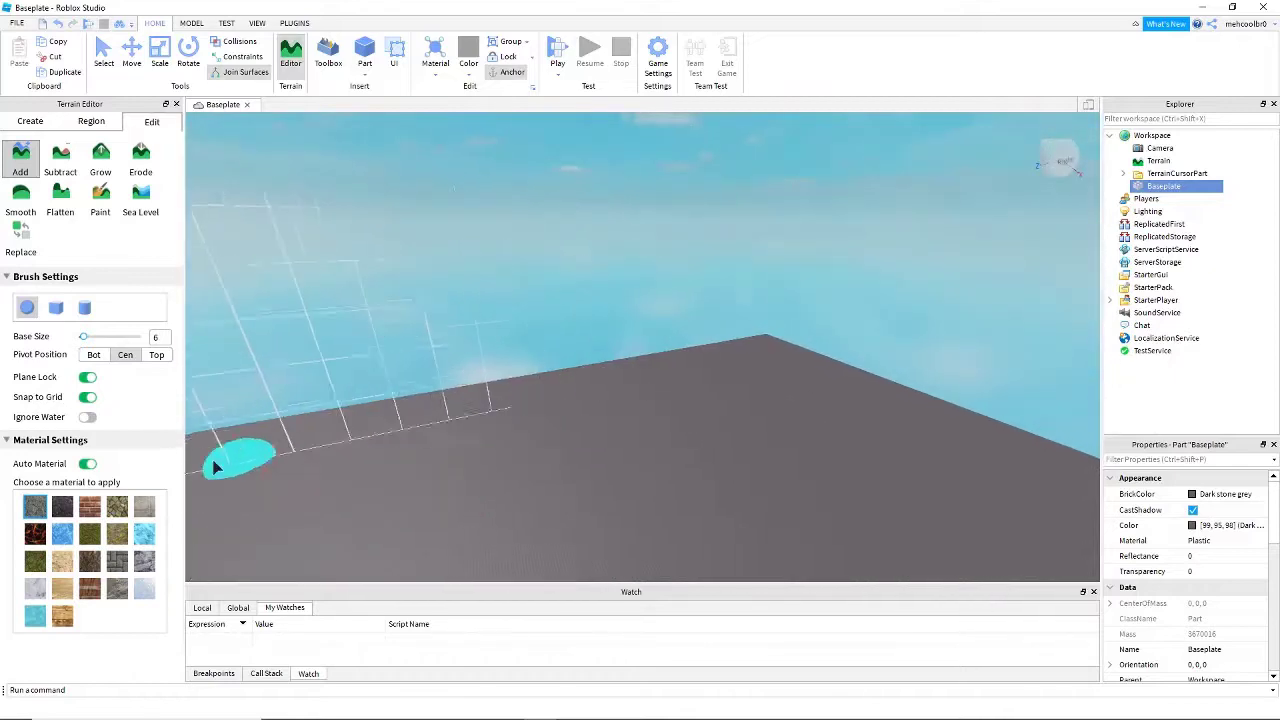
pyautogui.moveTo(582, 474); pyautogui.dragTo(582, 466, button='right')
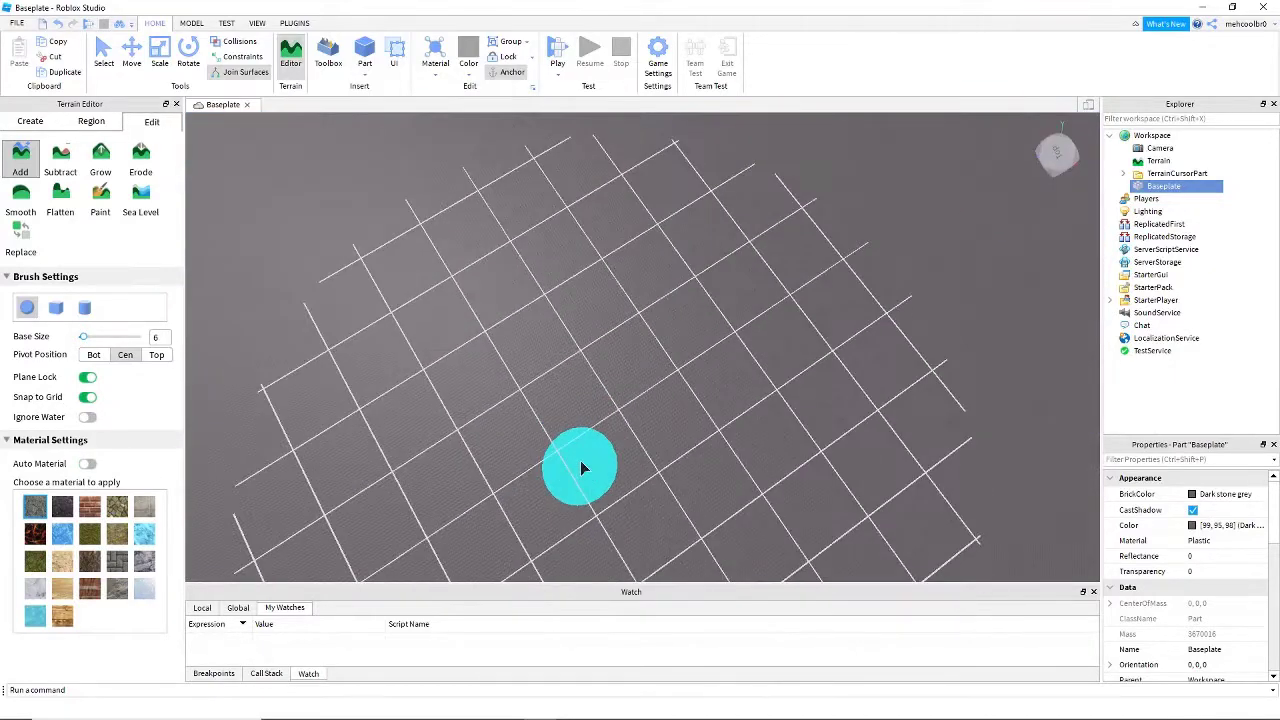
pyautogui.moveTo(488, 290)
pyautogui.mouseDown()
pyautogui.moveTo(472, 364)
pyautogui.moveTo(556, 357)
pyautogui.mouseUp()
# - Paint Basalt and Cobblestone patches touching the asphalt patch, plus an icy blue ring beside them
pyautogui.press('d')
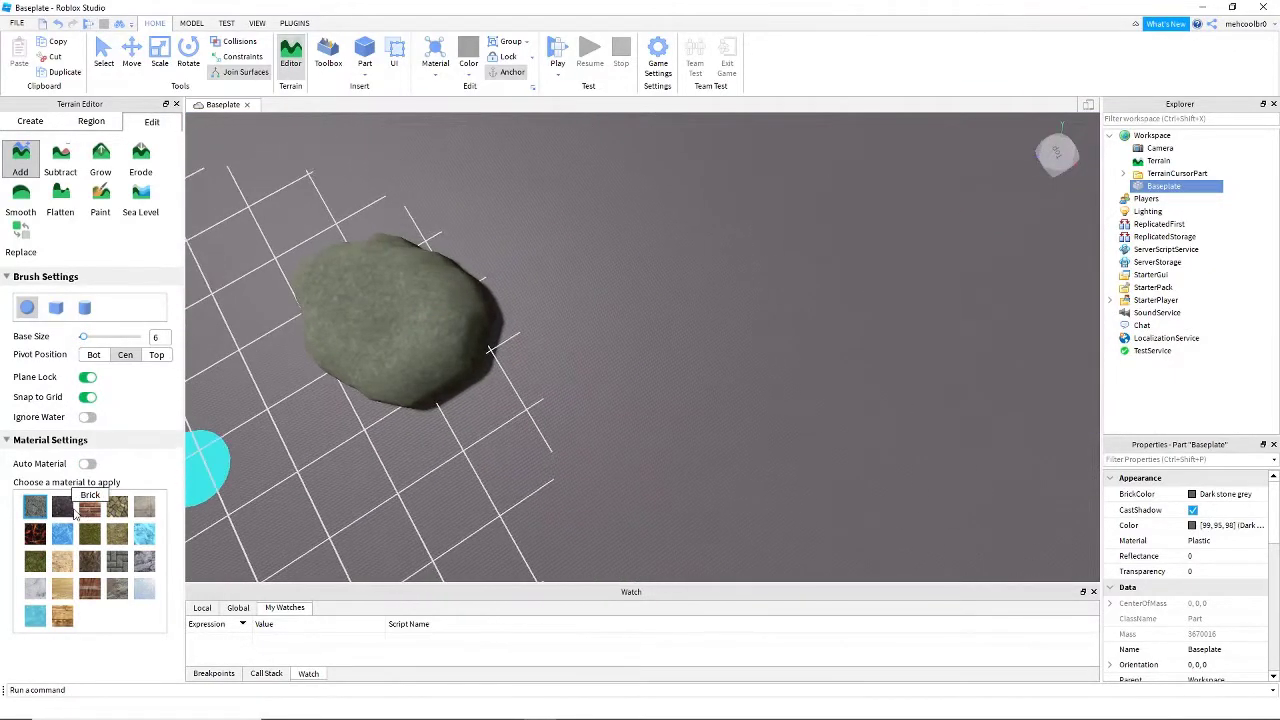
pyautogui.press('d')
pyautogui.press('s')
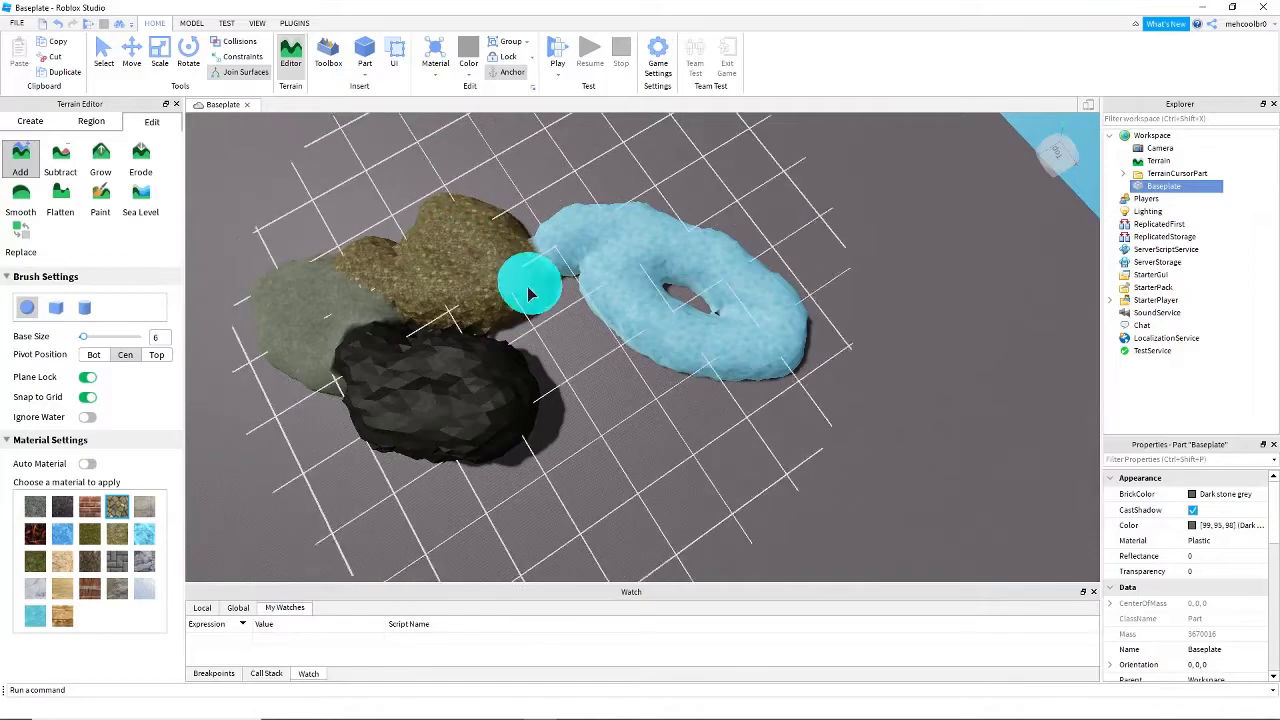
pyautogui.scroll(5, 588, 299)
pyautogui.moveTo(588, 299); pyautogui.dragTo(588, 303, button='right')
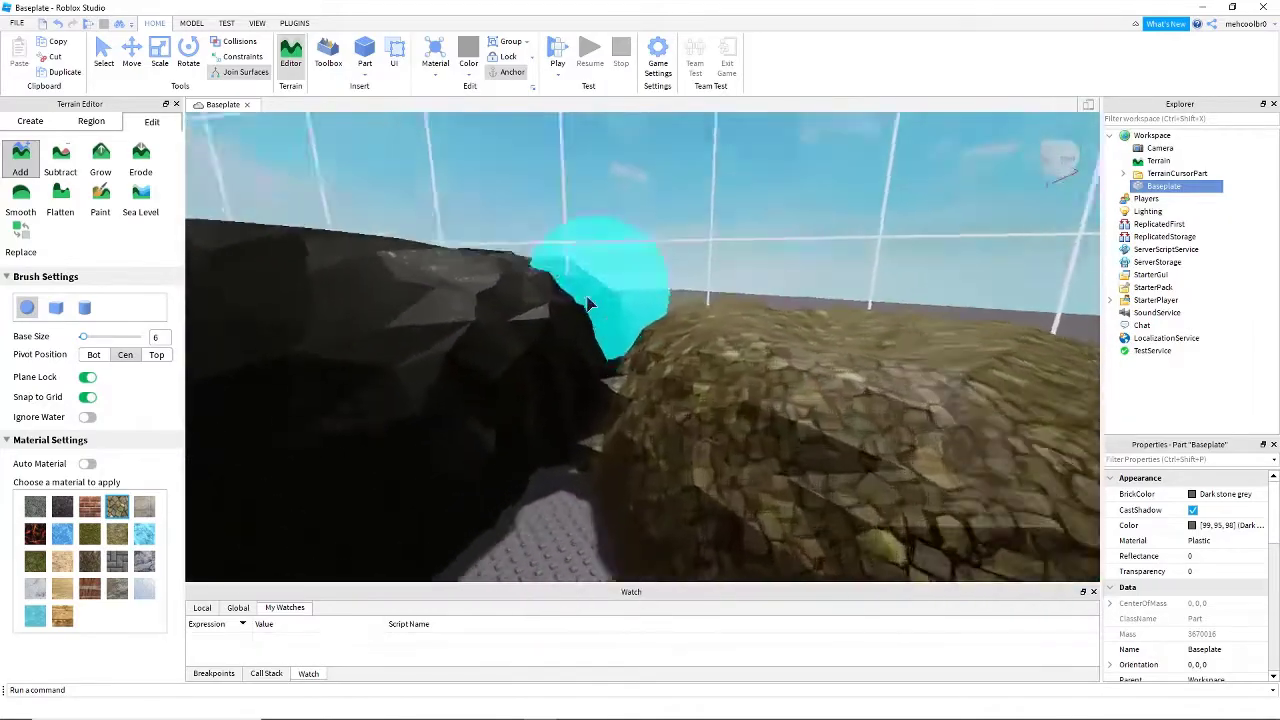
pyautogui.press('d')
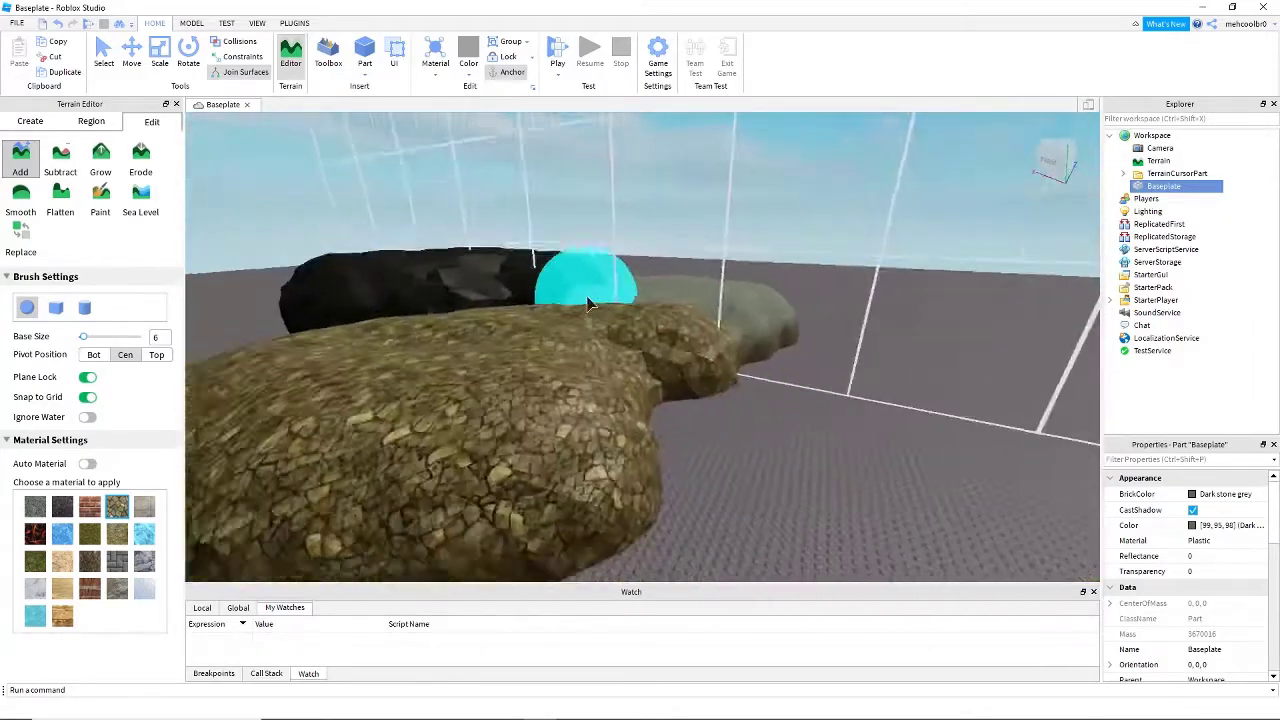
# - Choose Cracked Lava and paint a lava patch between the cobblestone and the icy blue ring
pyautogui.press('s')
pyautogui.click(35, 534)
pyautogui.moveTo(532, 434); pyautogui.dragTo(532, 434, button='right')
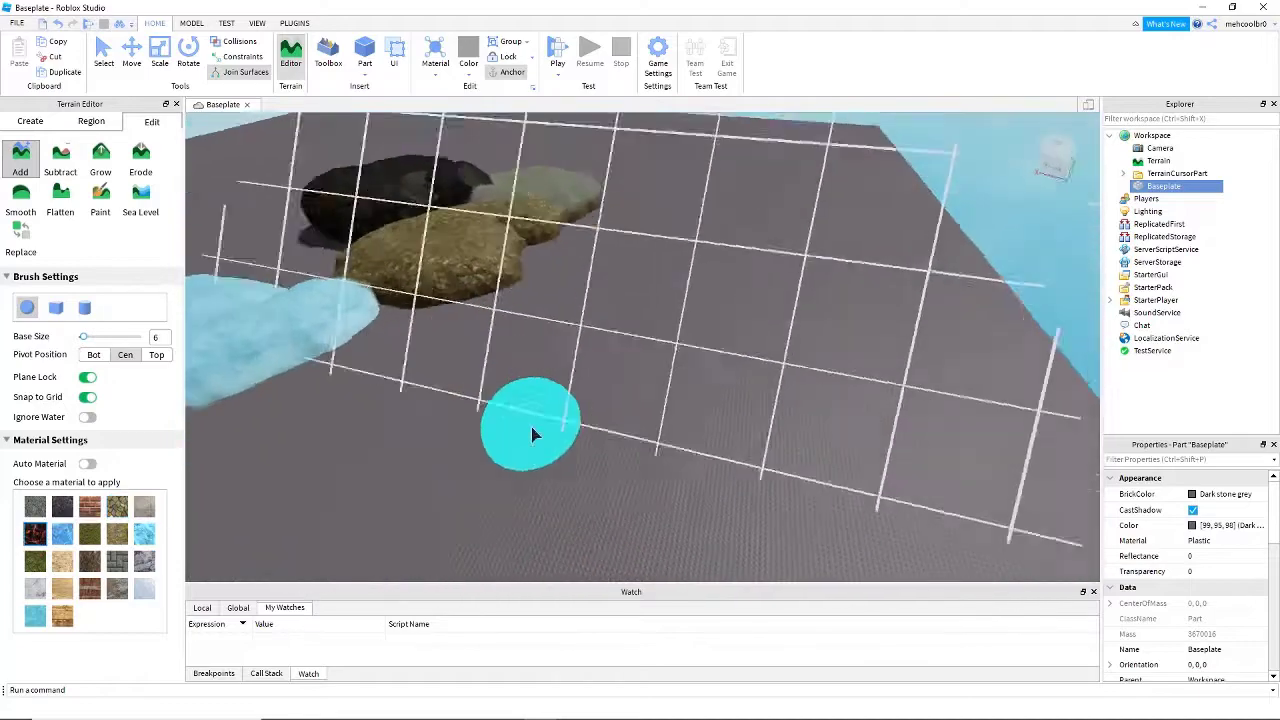
pyautogui.moveTo(563, 363)
pyautogui.mouseDown()
pyautogui.moveTo(586, 271)
pyautogui.moveTo(667, 273)
pyautogui.mouseUp()
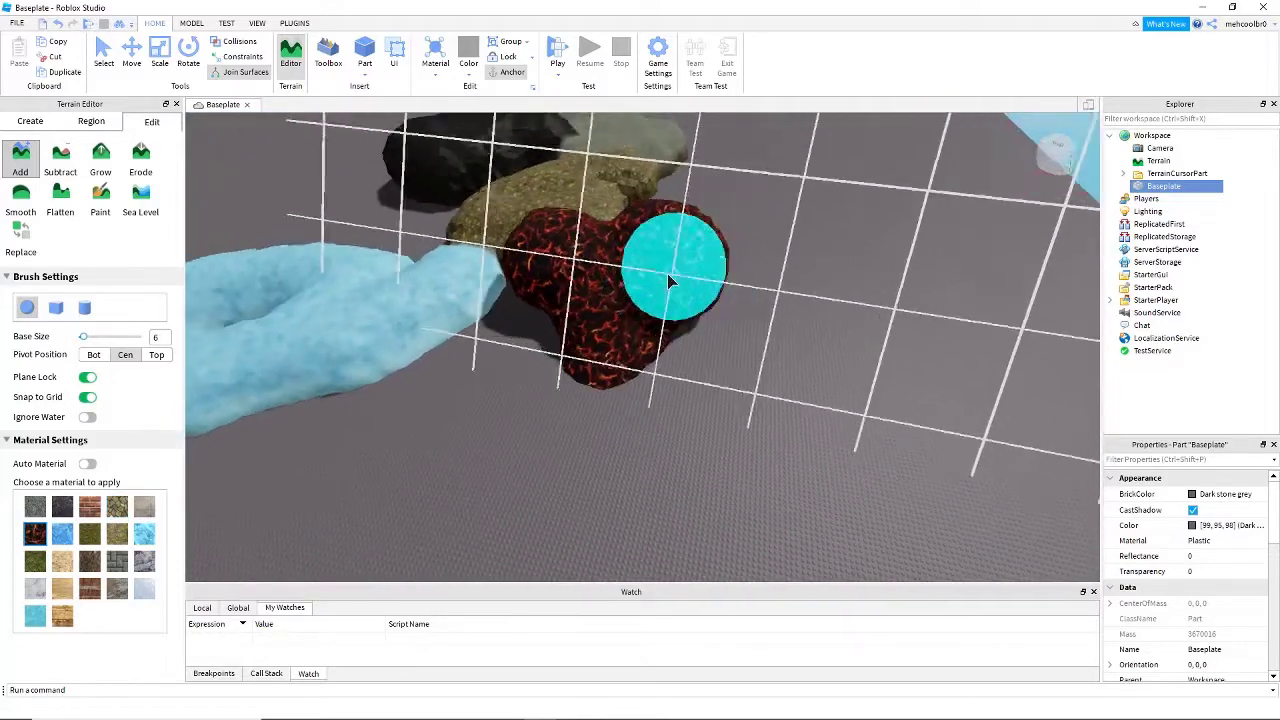
pyautogui.moveTo(668, 275)
pyautogui.mouseDown(button='right')
pyautogui.moveTo(668, 252)
pyautogui.moveTo(668, 277)
pyautogui.moveTo(613, 203)
pyautogui.moveTo(603, 225)
pyautogui.mouseUp(button='right')
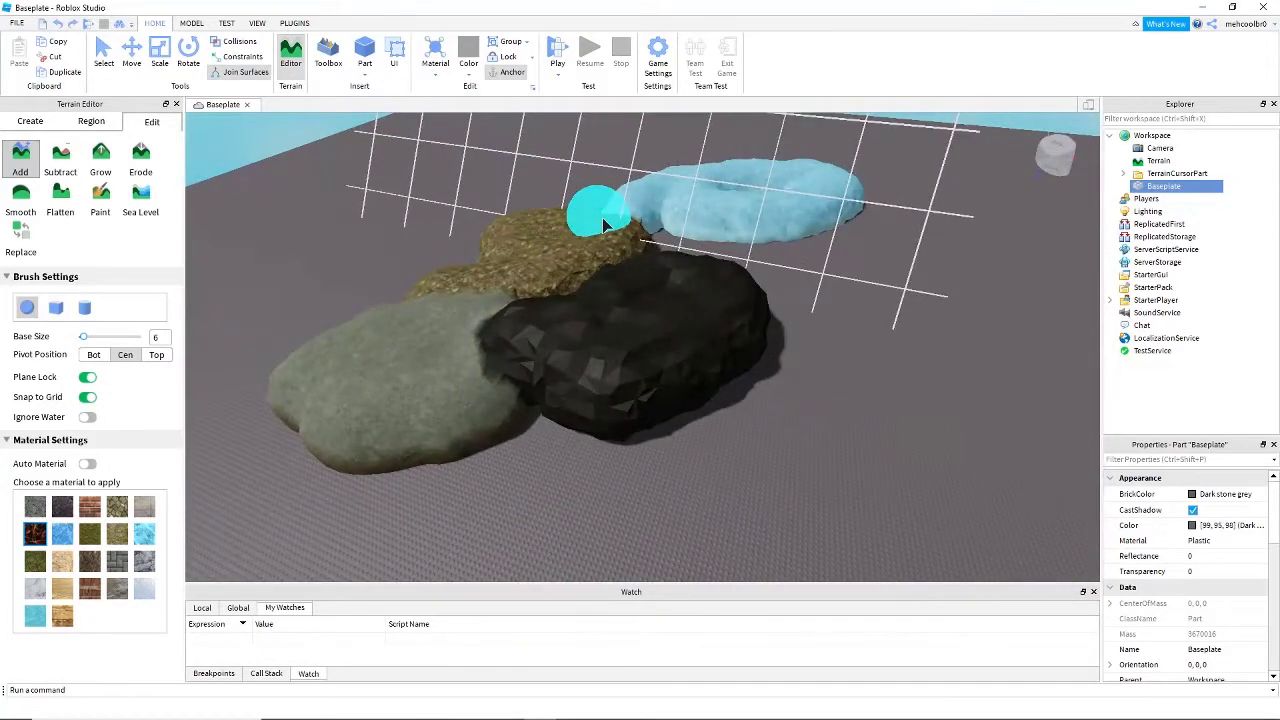
# - Undo the painted patches one after another until only the asphalt patch is left
pyautogui.hotkey('ctrl', 'z')
pyautogui.hotkey('ctrl', 'z')
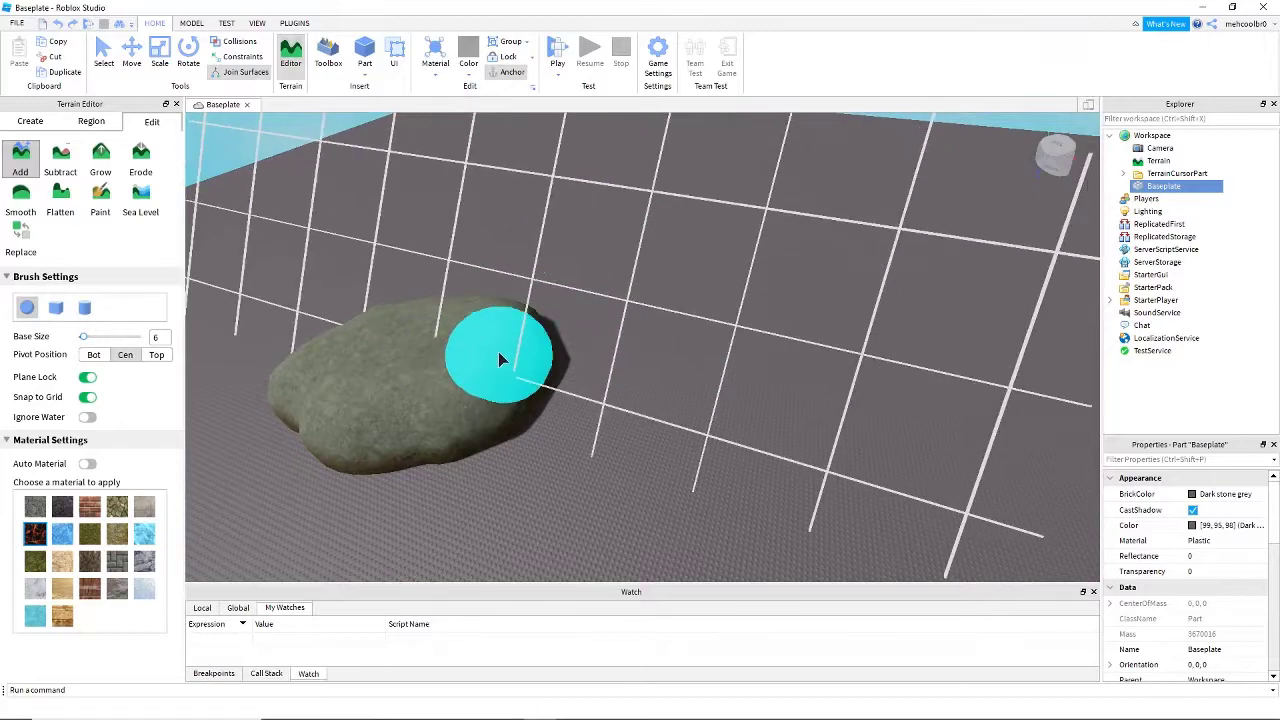
pyautogui.press('w')
pyautogui.press('s')
pyautogui.press('a')
# - Switch to the Subtract tool and examine its brush settings and sphere preview around the asphalt patch
pyautogui.click(62, 165)
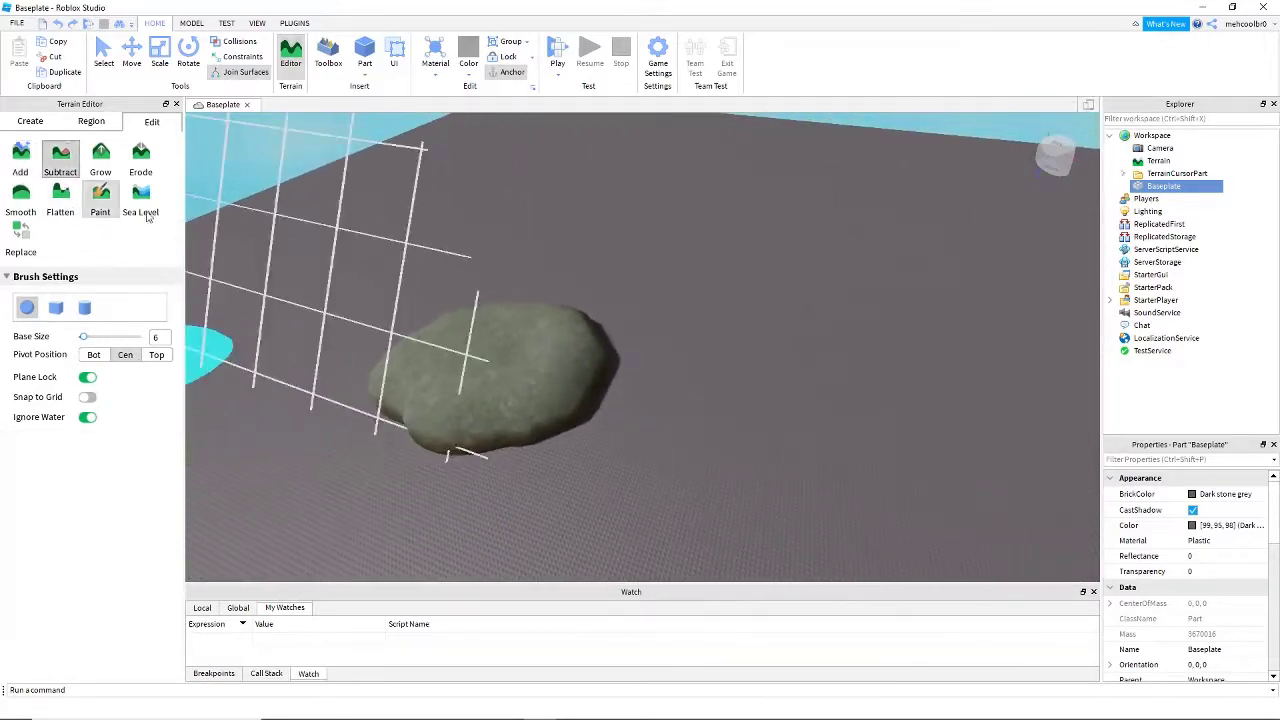
pyautogui.press('w')
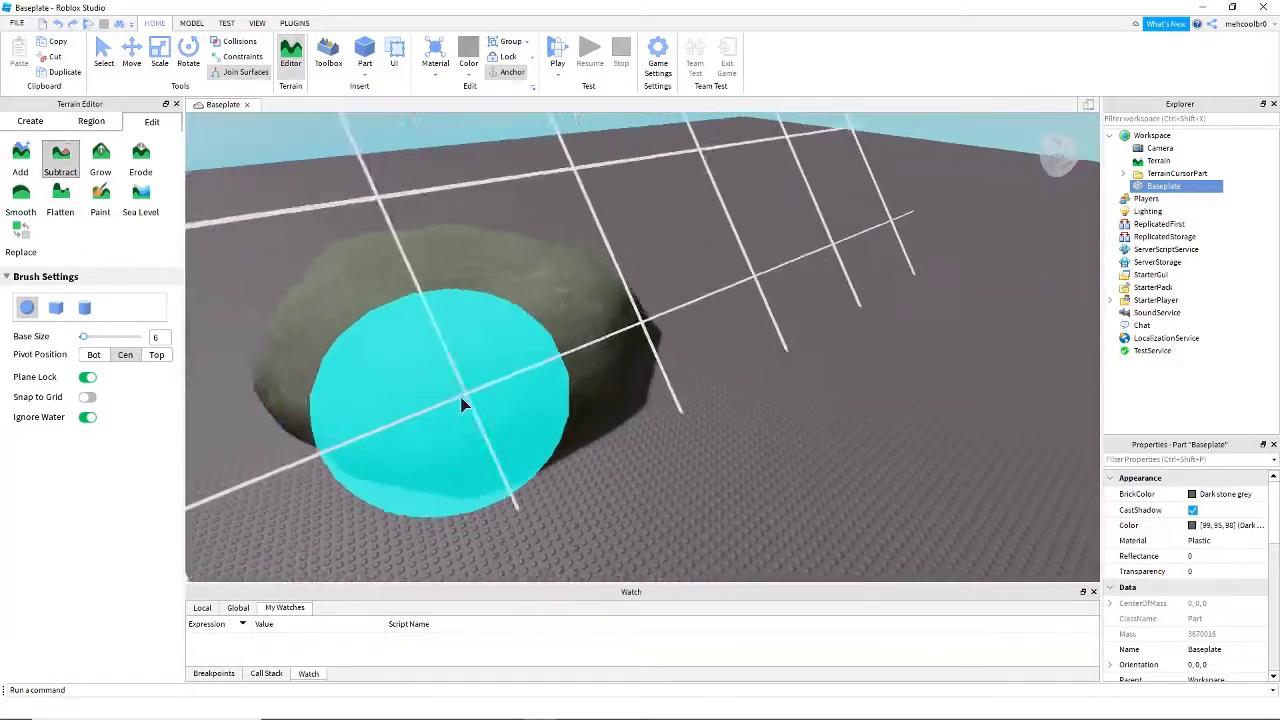
pyautogui.press('w')
pyautogui.press('s')
pyautogui.press('a')
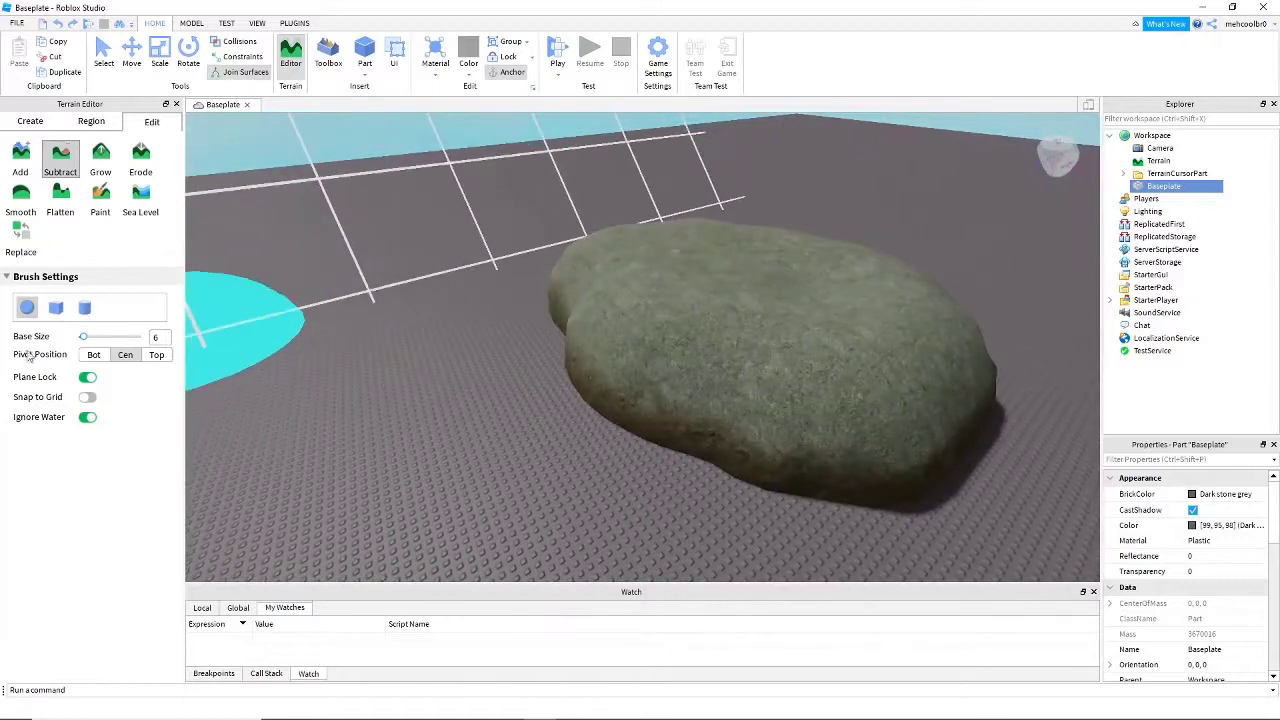
pyautogui.moveTo(449, 482); pyautogui.dragTo(439, 480, button='right')
pyautogui.press('s')
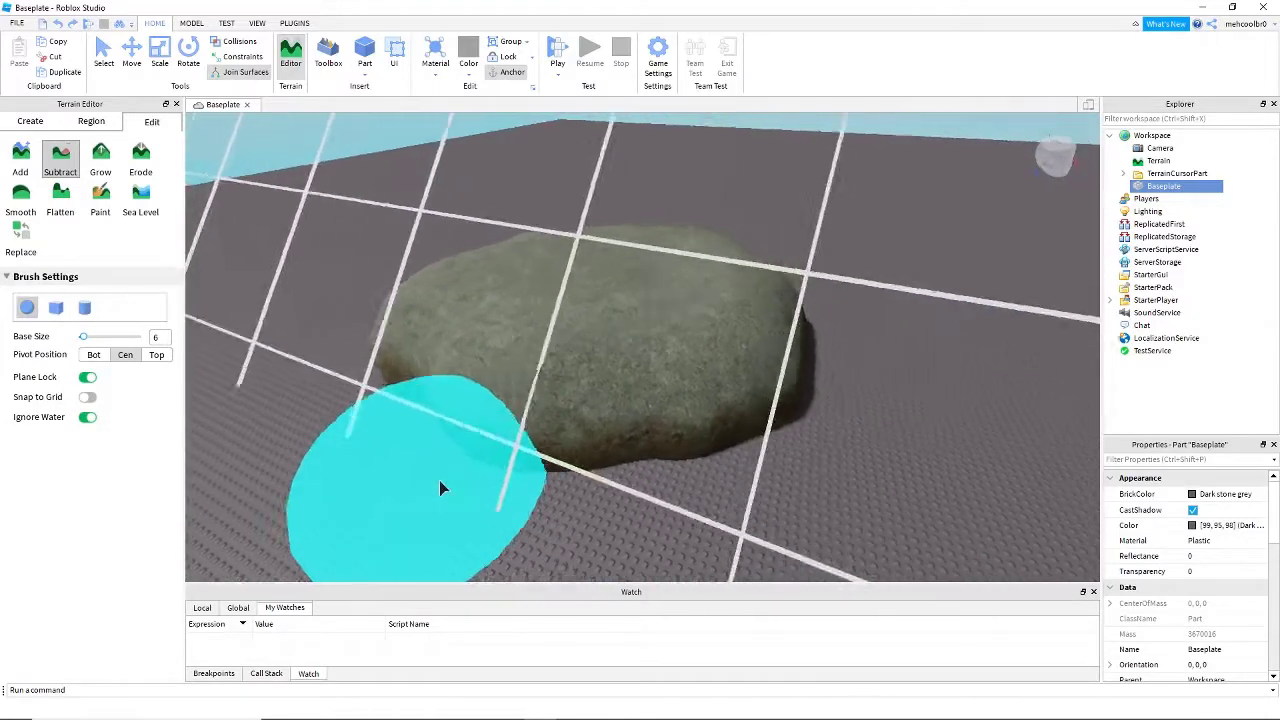
pyautogui.press('a')
pyautogui.press('d')
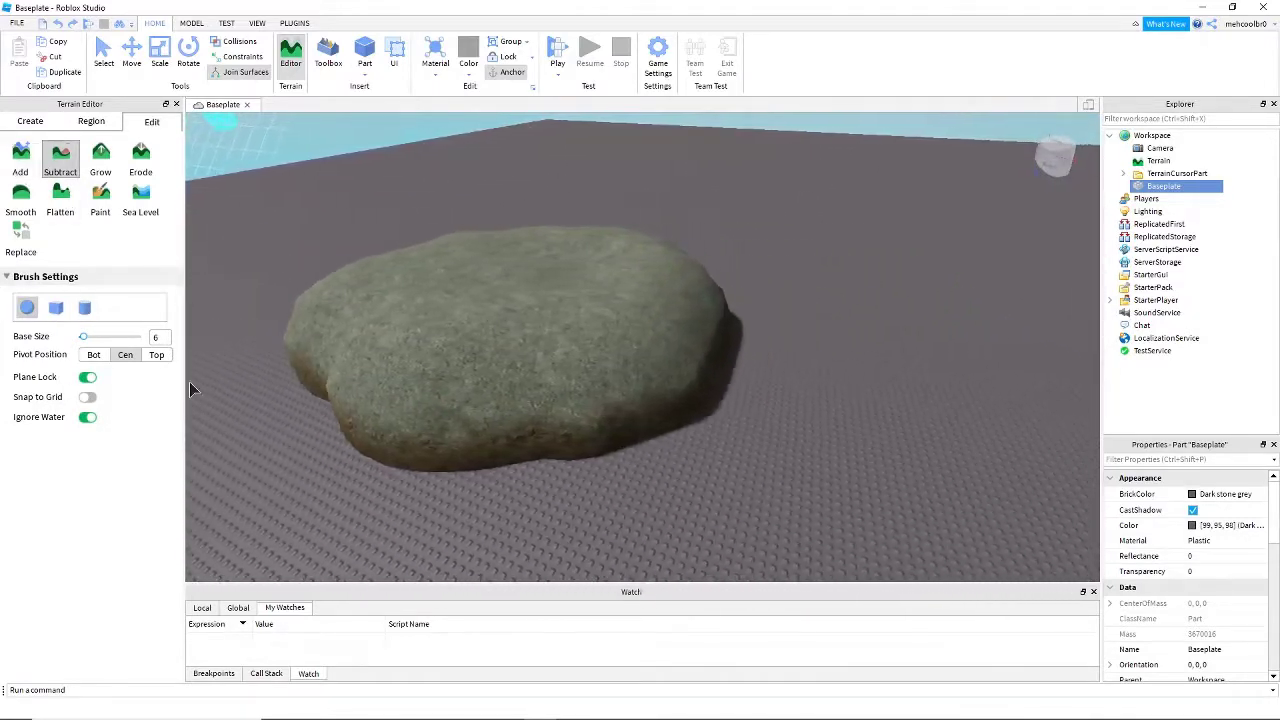
pyautogui.press('w')
pyautogui.press('s')
pyautogui.press('a')
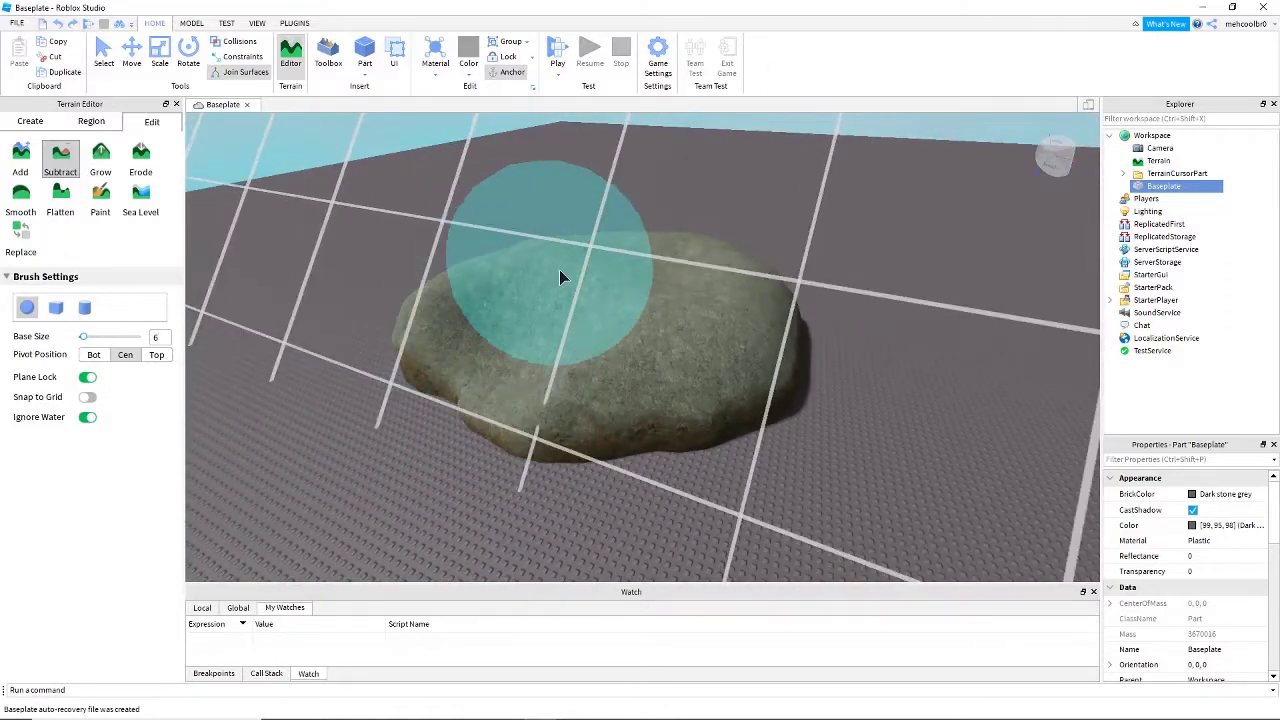
# - Turn off Plane Lock and remove the entire asphalt patch from the Baseplate with the Subtract brush
pyautogui.press('d')
pyautogui.press('w')
pyautogui.moveTo(726, 425); pyautogui.dragTo(731, 428, button='right')
pyautogui.press('d')
pyautogui.moveTo(612, 341)
pyautogui.mouseDown()
pyautogui.moveTo(650, 434)
pyautogui.moveTo(795, 515)
pyautogui.mouseUp()
pyautogui.press('s')
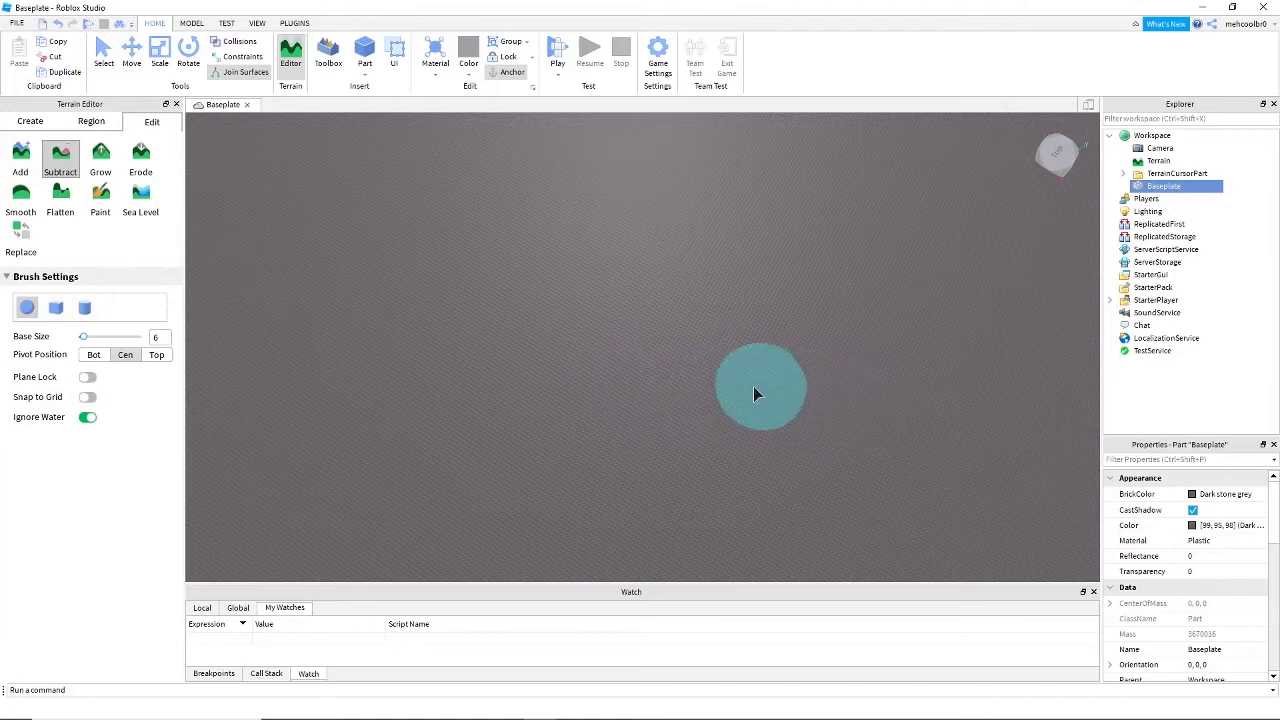
pyautogui.moveTo(766, 387); pyautogui.dragTo(790, 371, button='right')
pyautogui.press('w')
pyautogui.press('s')
pyautogui.press('d')
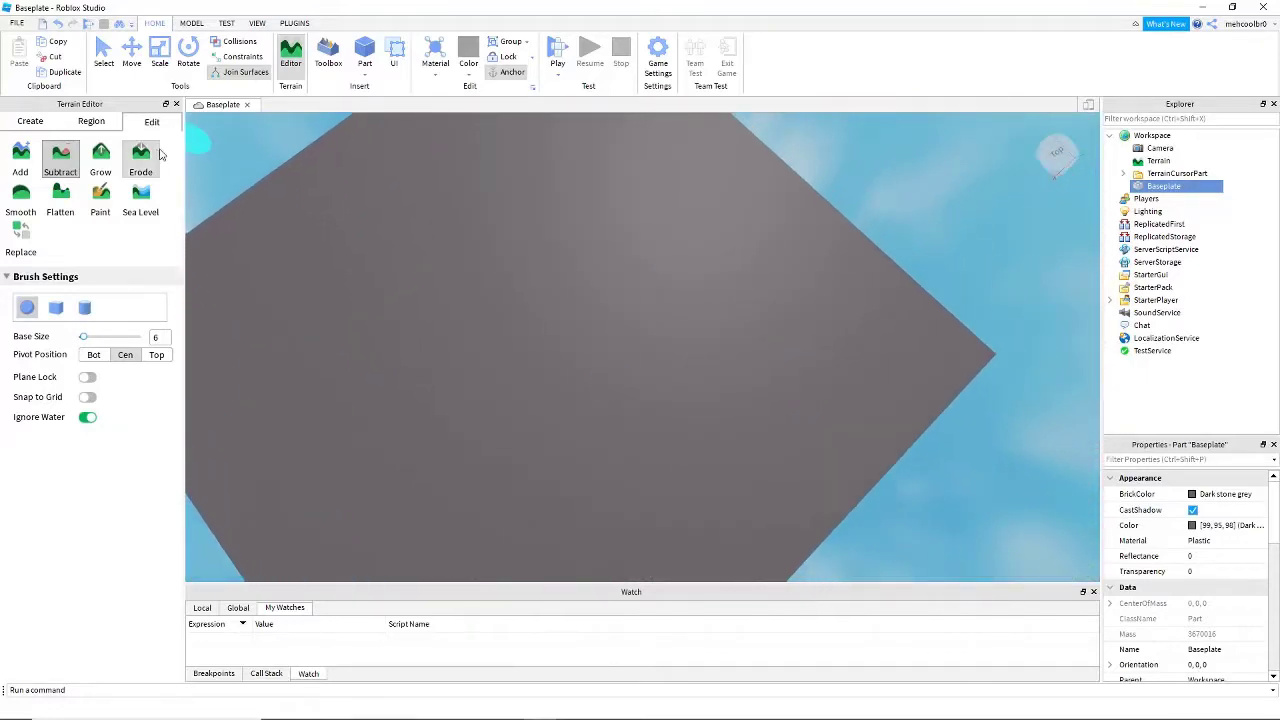
# - Return to the Add tool and paint a large Cracked Lava patch with Plane Lock and Snap to Grid on
pyautogui.moveTo(401, 282); pyautogui.dragTo(397, 276, button='right')
pyautogui.press('w')
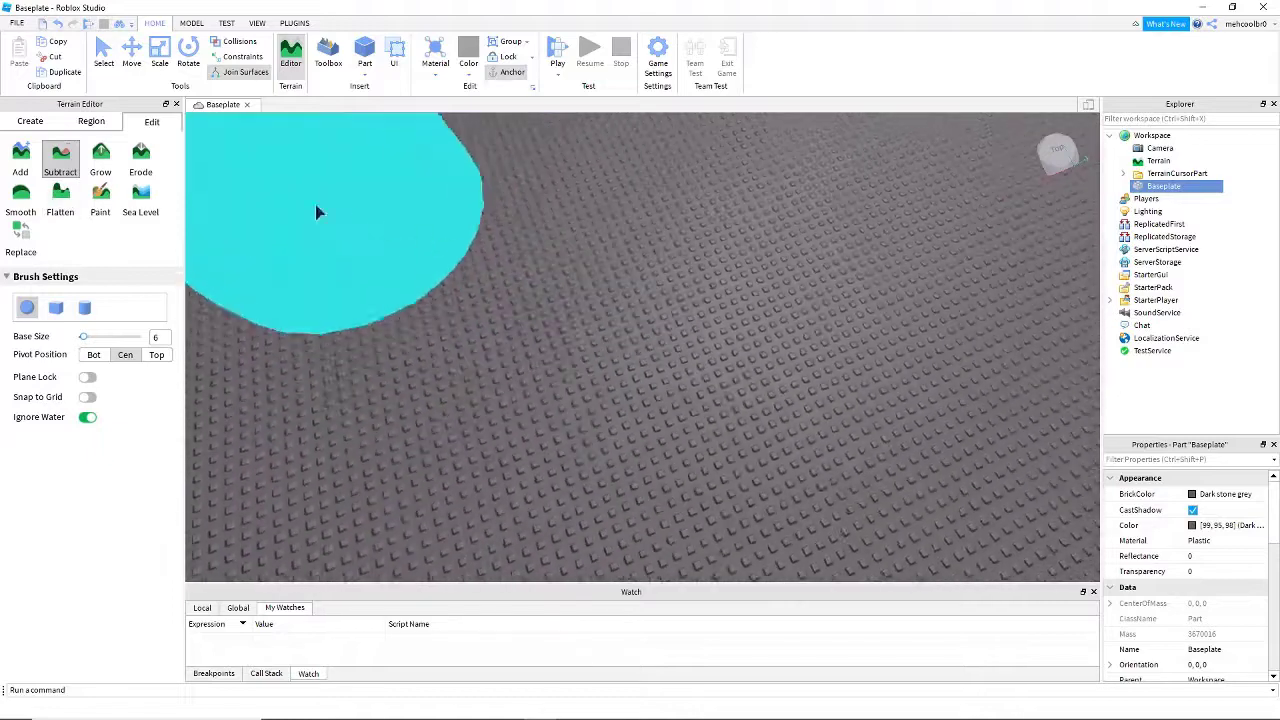
pyautogui.press('s')
pyautogui.click(21, 155)
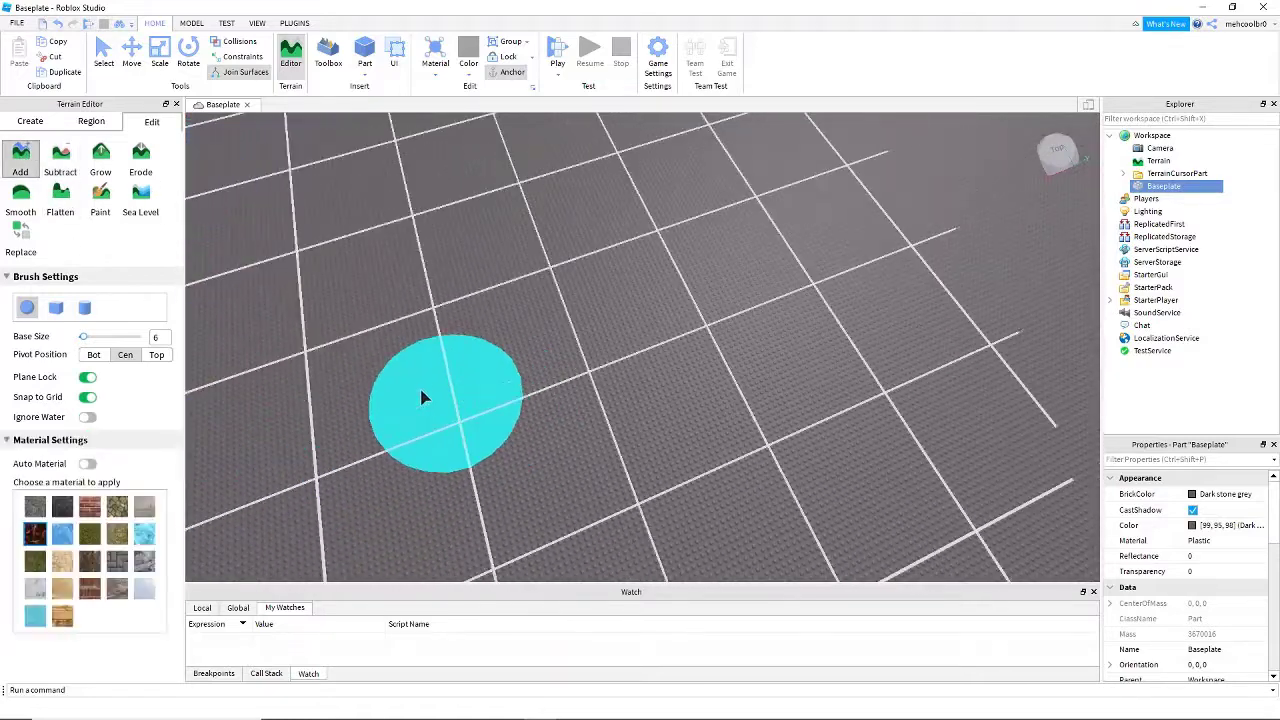
pyautogui.moveTo(491, 294)
pyautogui.mouseDown()
pyautogui.moveTo(390, 390)
pyautogui.moveTo(603, 363)
pyautogui.mouseUp()
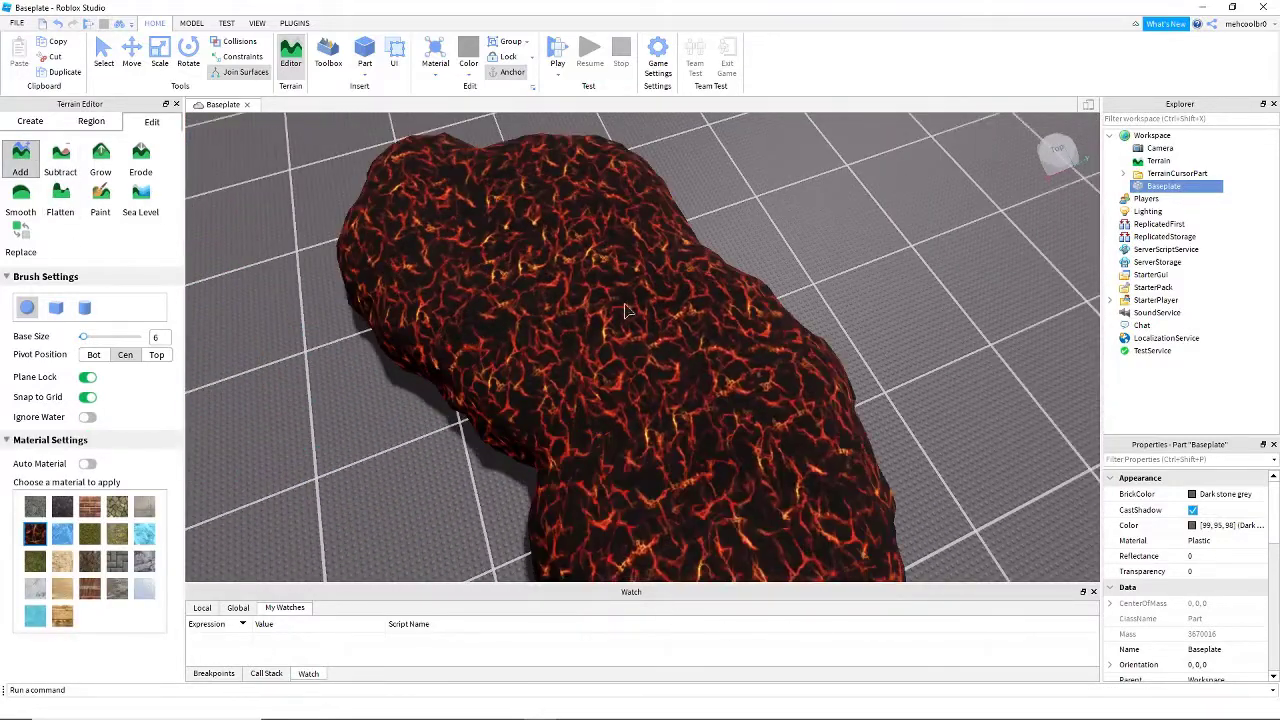
pyautogui.moveTo(627, 311)
pyautogui.mouseDown()
pyautogui.moveTo(295, 430)
pyautogui.moveTo(660, 430)
pyautogui.mouseUp()
pyautogui.moveTo(697, 431); pyautogui.dragTo(640, 385, button='right')
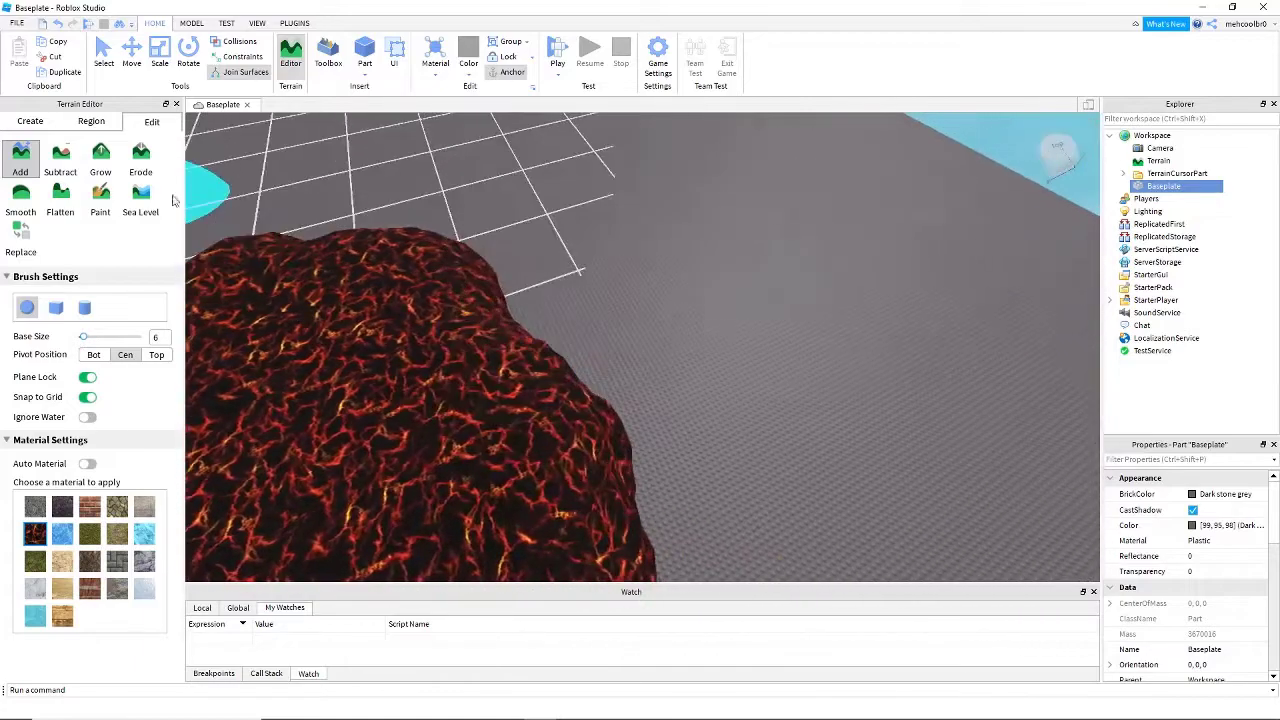
# - Switch to the Grow tool at size 6 and strength 1 and grow grass across the top of the lava patch
pyautogui.click(112, 172)
pyautogui.moveTo(497, 480); pyautogui.dragTo(479, 469, button='right')
pyautogui.scroll(-5, 479, 469)
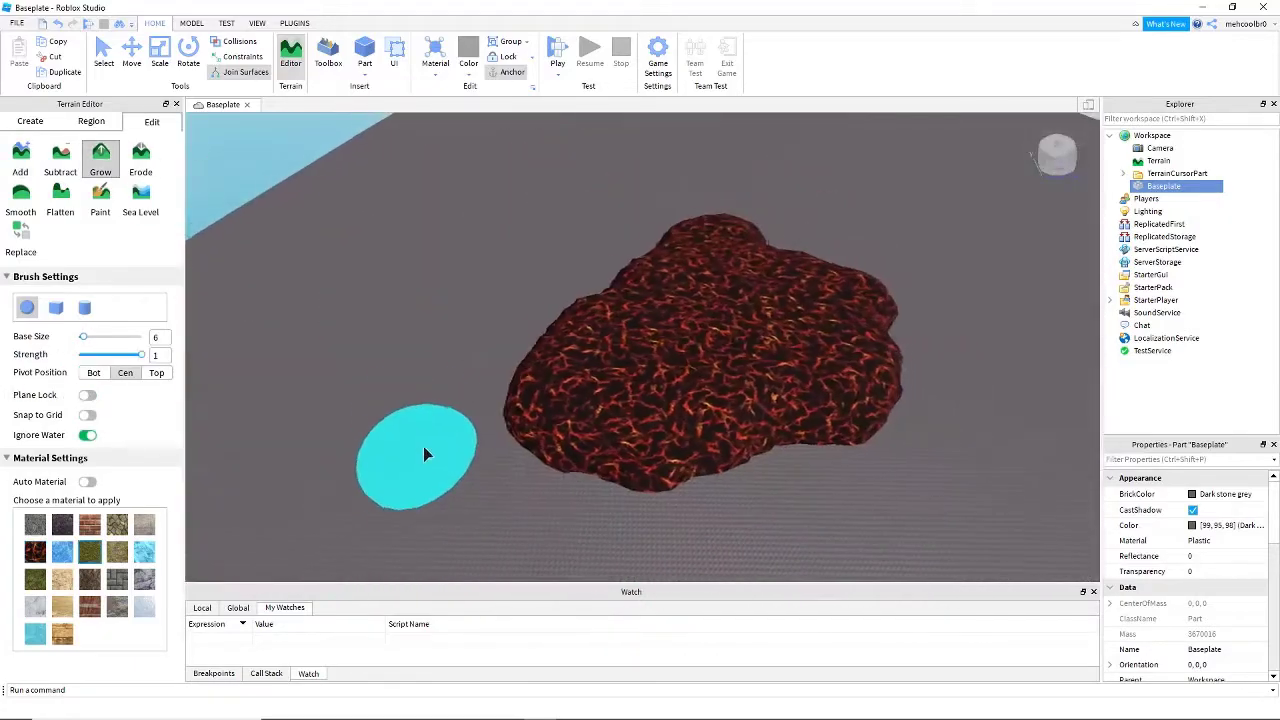
pyautogui.scroll(1, 638, 356)
pyautogui.moveTo(616, 300); pyautogui.dragTo(613, 293)
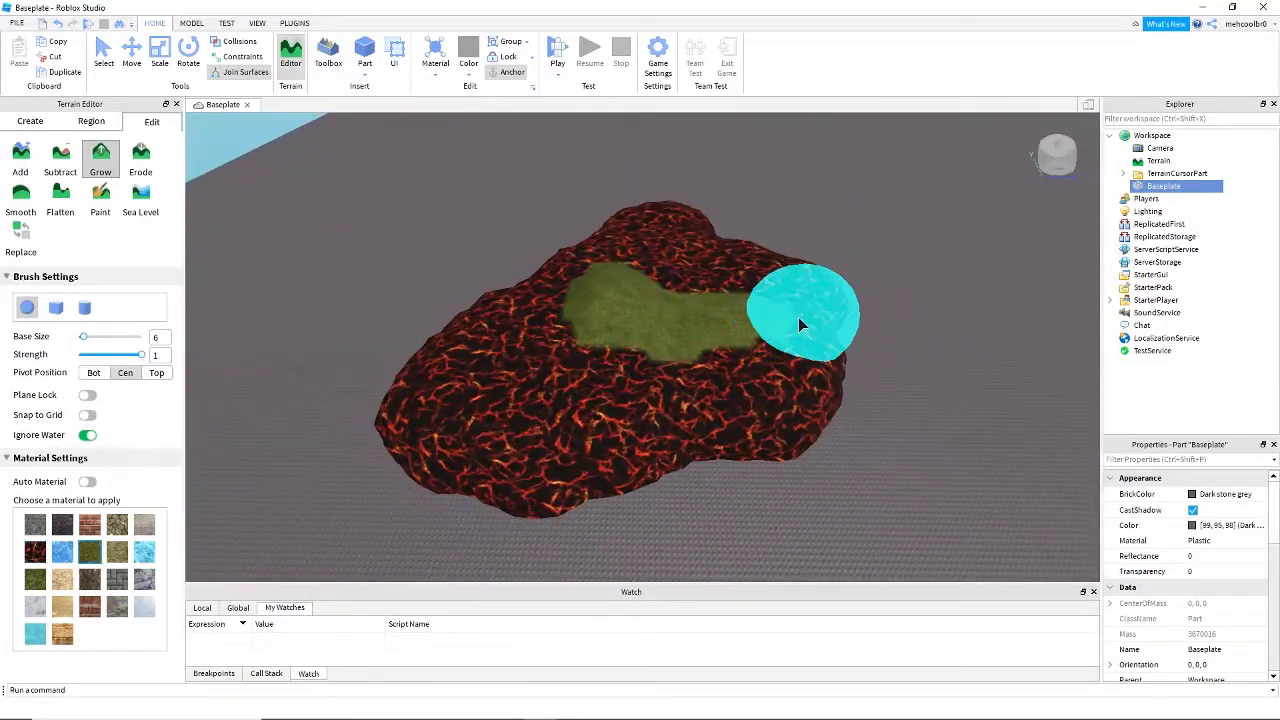
# - Undo the grass growth on top of the lava patch
pyautogui.hotkey('ctrl', 'z')
pyautogui.press('d')
pyautogui.press('w')
pyautogui.press('d')
pyautogui.press('s')
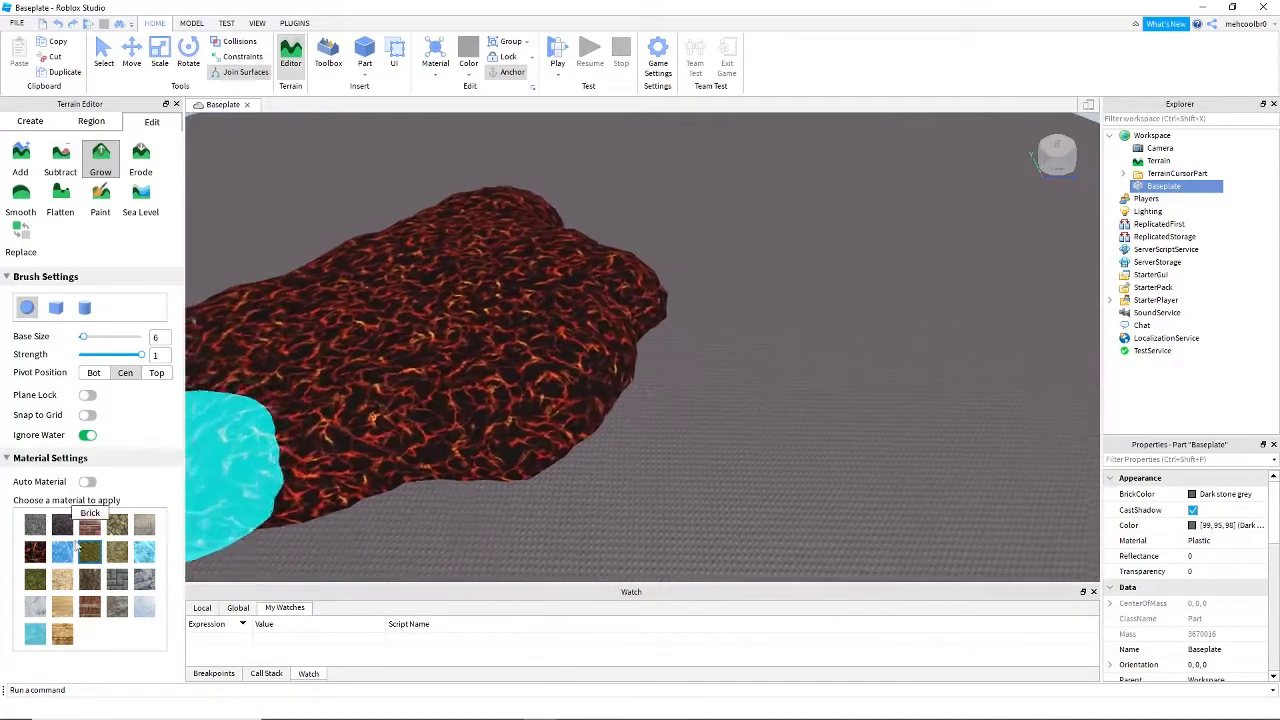
# - Set the Grow brush's material to Cracked Lava and its strength to 0.1
pyautogui.moveTo(686, 366); pyautogui.dragTo(627, 372, button='right')
pyautogui.press('w')
pyautogui.press('s')
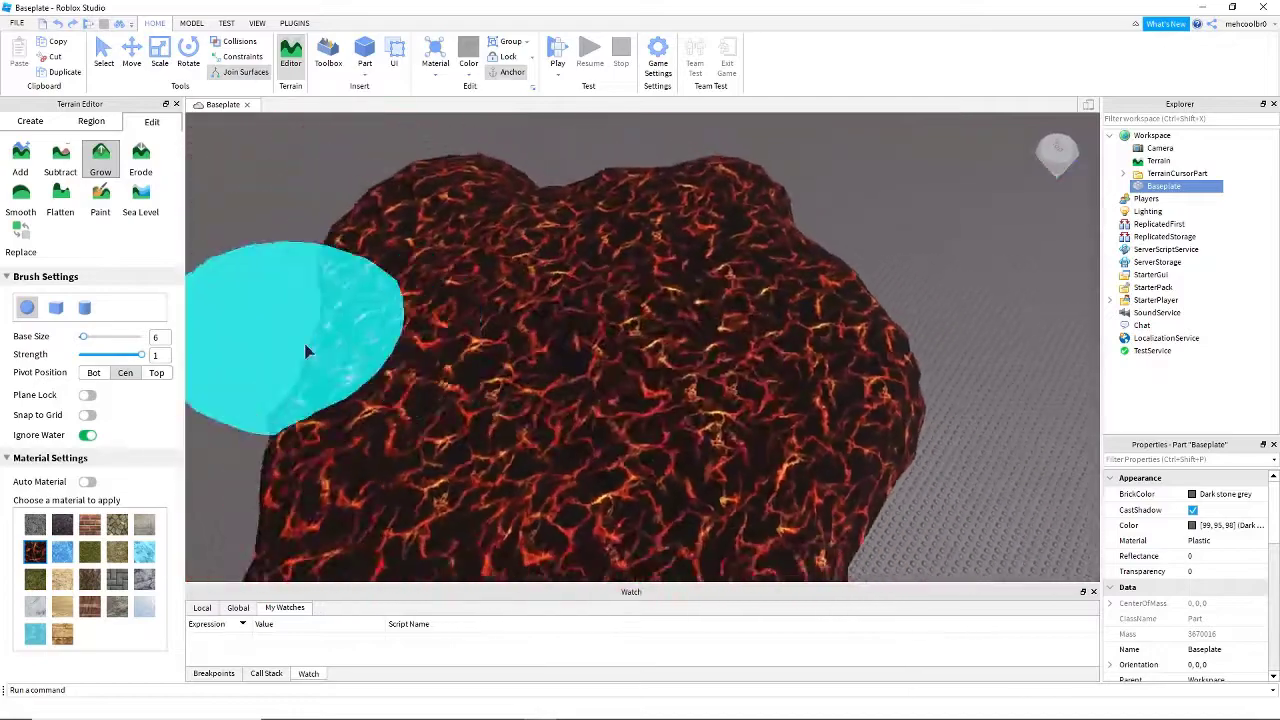
pyautogui.press('d')
pyautogui.press('w')
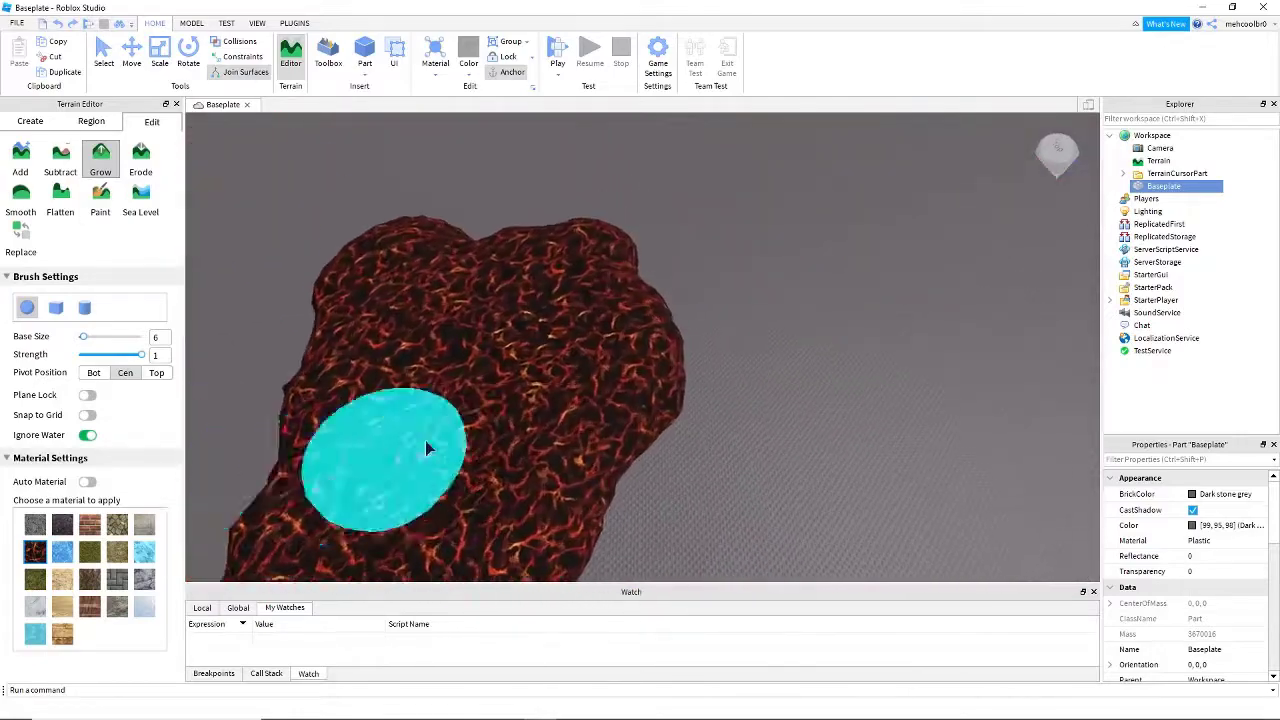
pyautogui.moveTo(530, 367); pyautogui.dragTo(530, 368, button='right')
pyautogui.press('s')
pyautogui.press('s')
pyautogui.press('d')
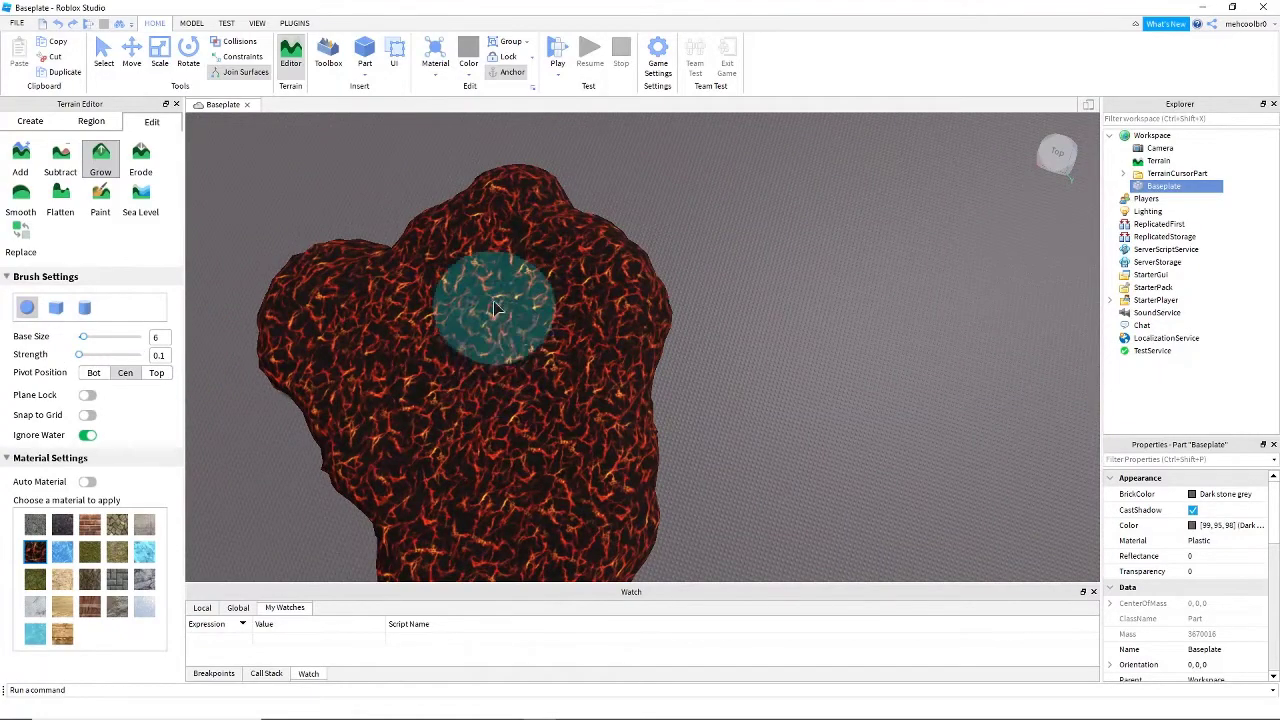
# - Grow a small Cracked Lava mound on top of the lava patch at strength 0.1
pyautogui.press('w')
pyautogui.moveTo(555, 295); pyautogui.dragTo(550, 295, button='right')
pyautogui.moveTo(550, 295); pyautogui.dragTo(550, 295)
pyautogui.moveTo(550, 295); pyautogui.dragTo(595, 286, button='right')
pyautogui.press('w')
pyautogui.press('w')
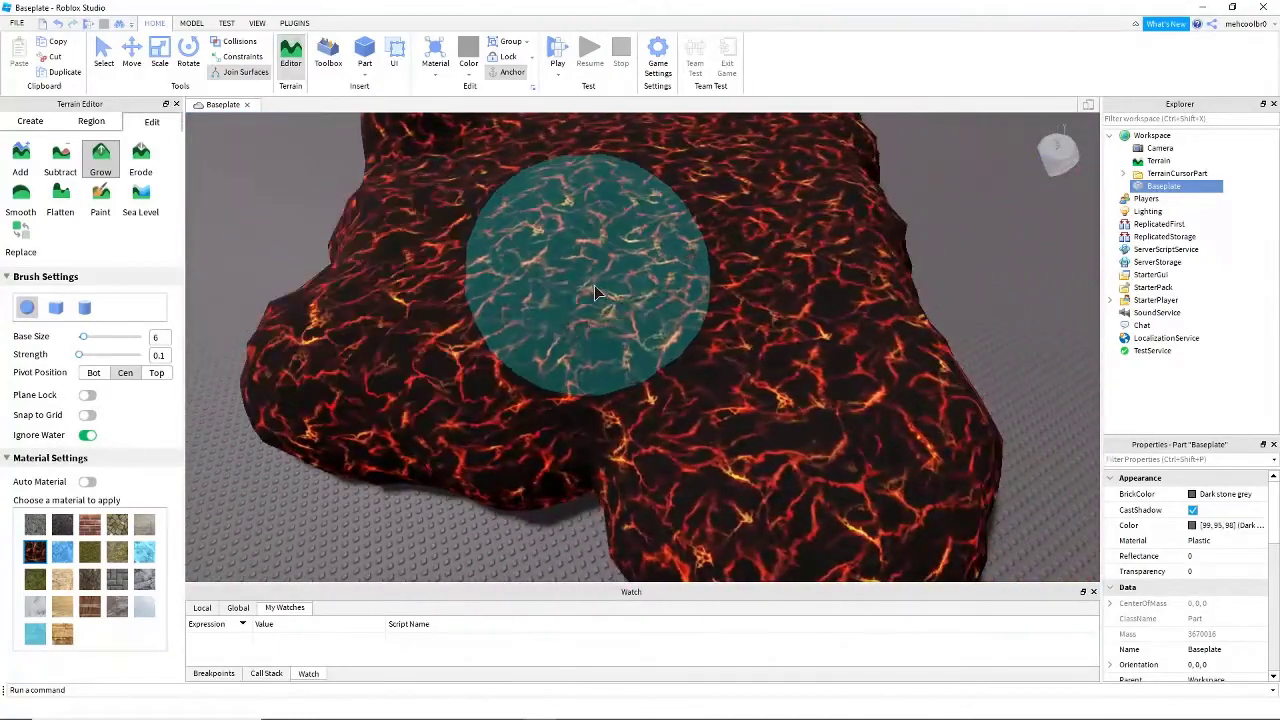
pyautogui.moveTo(595, 286); pyautogui.dragTo(592, 288)
pyautogui.press('a')
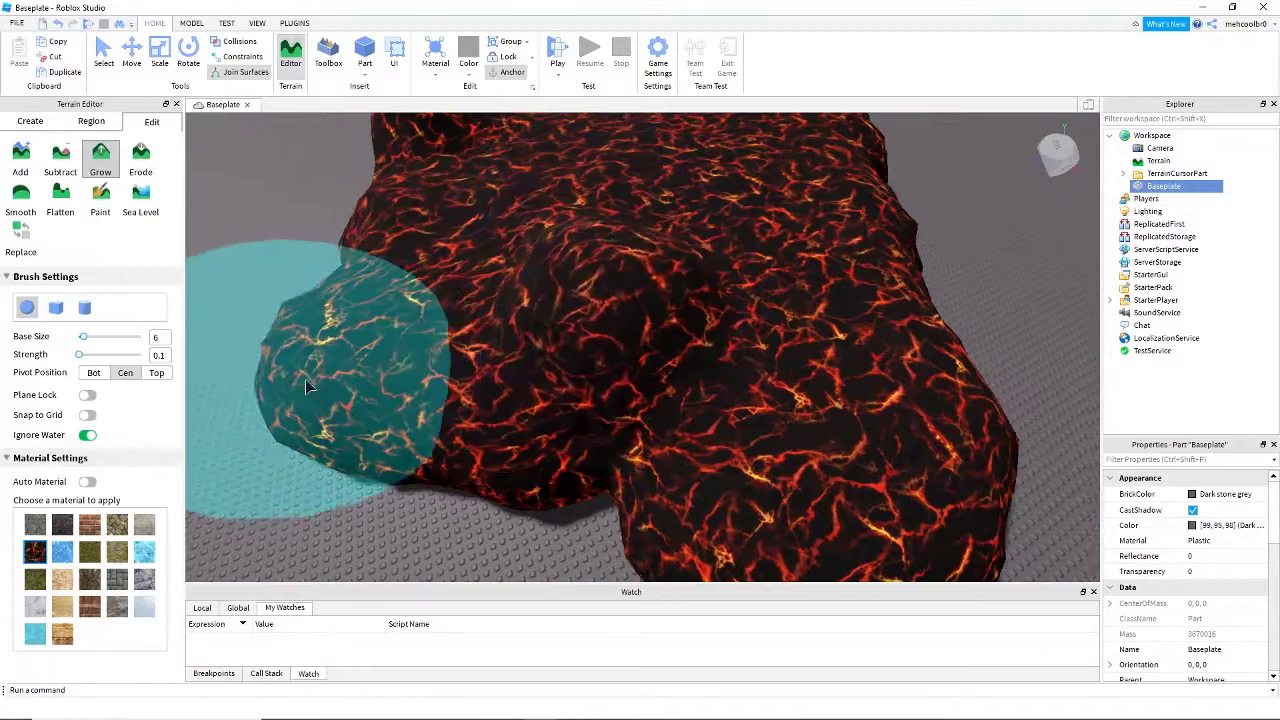
# - Raise the Grow brush's strength to 1 and grow more Cracked Lava over the patch
pyautogui.moveTo(80, 356); pyautogui.dragTo(142, 356)
pyautogui.moveTo(585, 330); pyautogui.dragTo(596, 325, button='right')
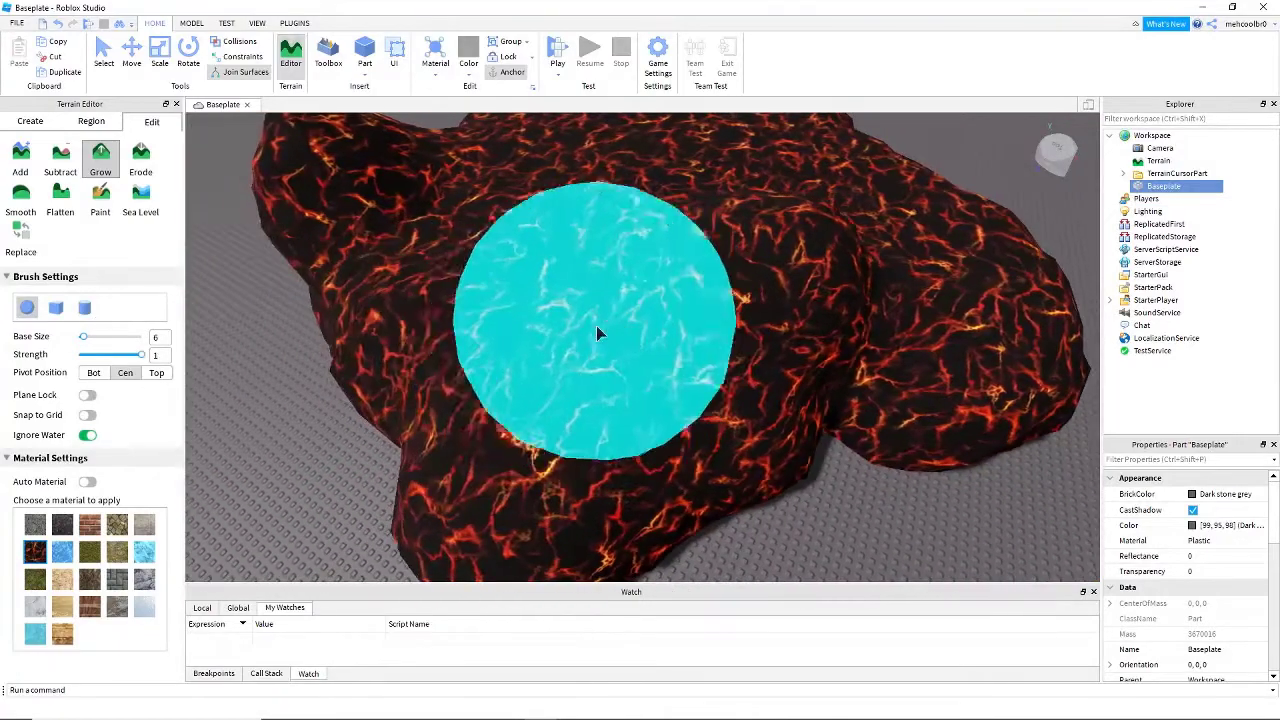
pyautogui.moveTo(584, 333); pyautogui.dragTo(584, 333)
pyautogui.scroll(-5, 584, 333)
pyautogui.moveTo(584, 333); pyautogui.dragTo(588, 337, button='right')
pyautogui.press('a')
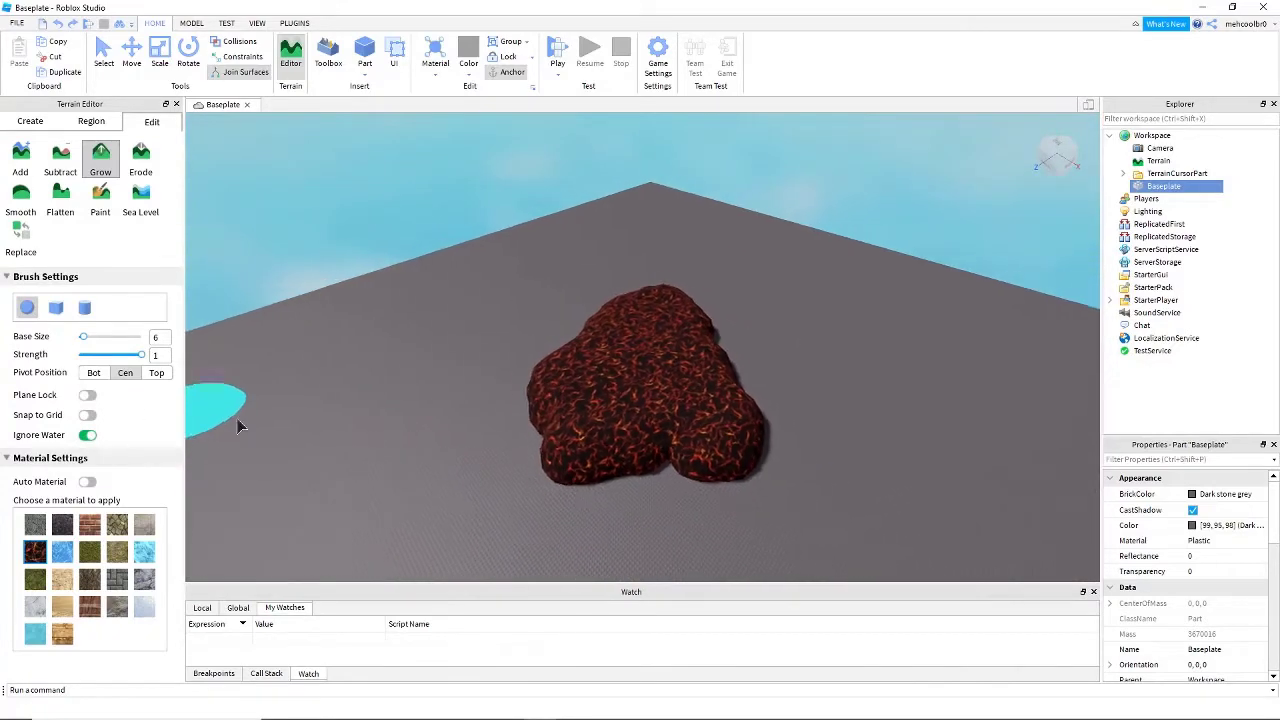
pyautogui.moveTo(258, 430); pyautogui.dragTo(258, 430, button='right')
pyautogui.press('w')
pyautogui.moveTo(366, 423); pyautogui.dragTo(376, 421, button='right')
pyautogui.press('s')
pyautogui.press('w')
pyautogui.press('s')
pyautogui.press('w')
pyautogui.press('s')
# - Turn on Auto Material with Glacier selected and grow a mound in the middle of the lava patch
pyautogui.click(88, 483)
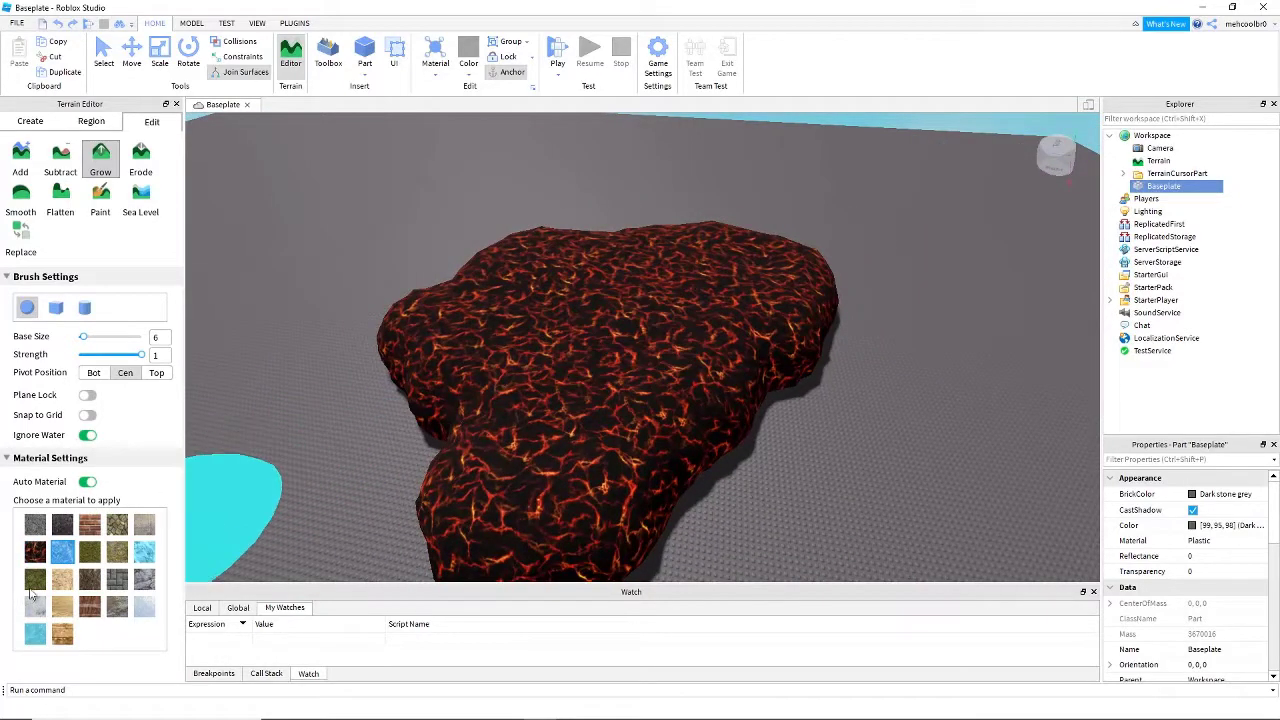
pyautogui.press('d')
pyautogui.moveTo(545, 371); pyautogui.dragTo(563, 358, button='right')
pyautogui.press('w')
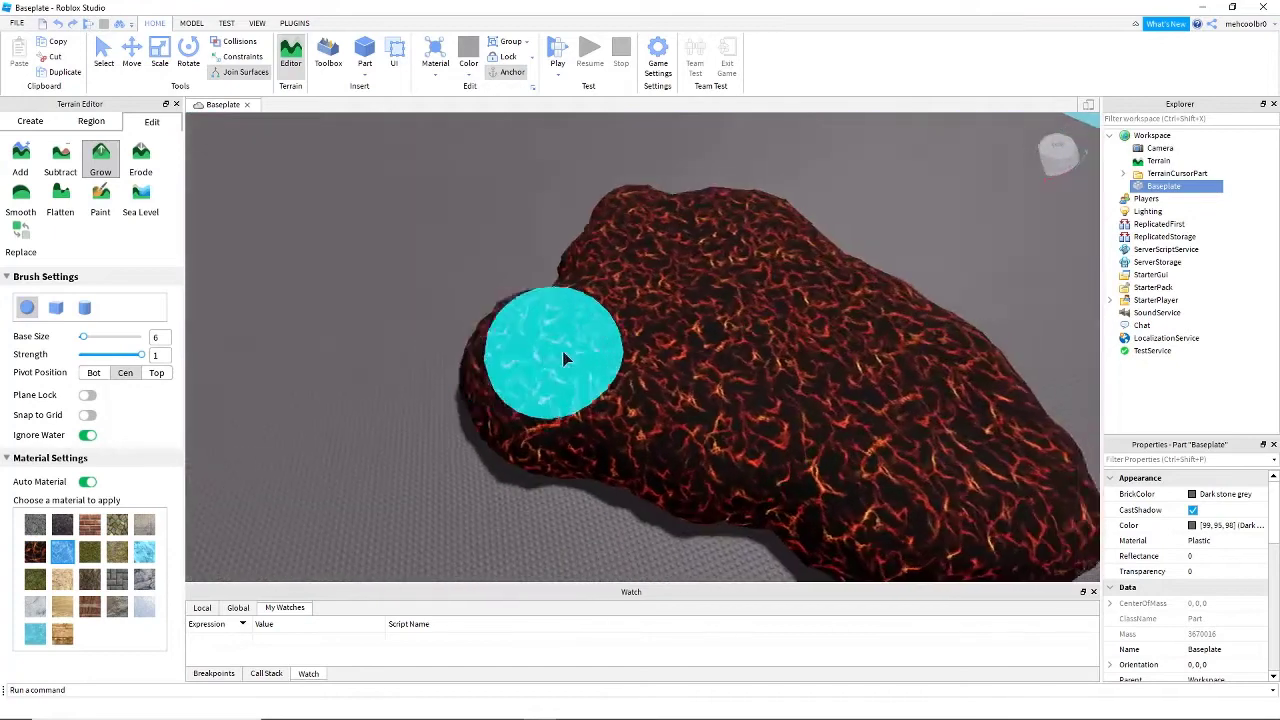
pyautogui.press('s')
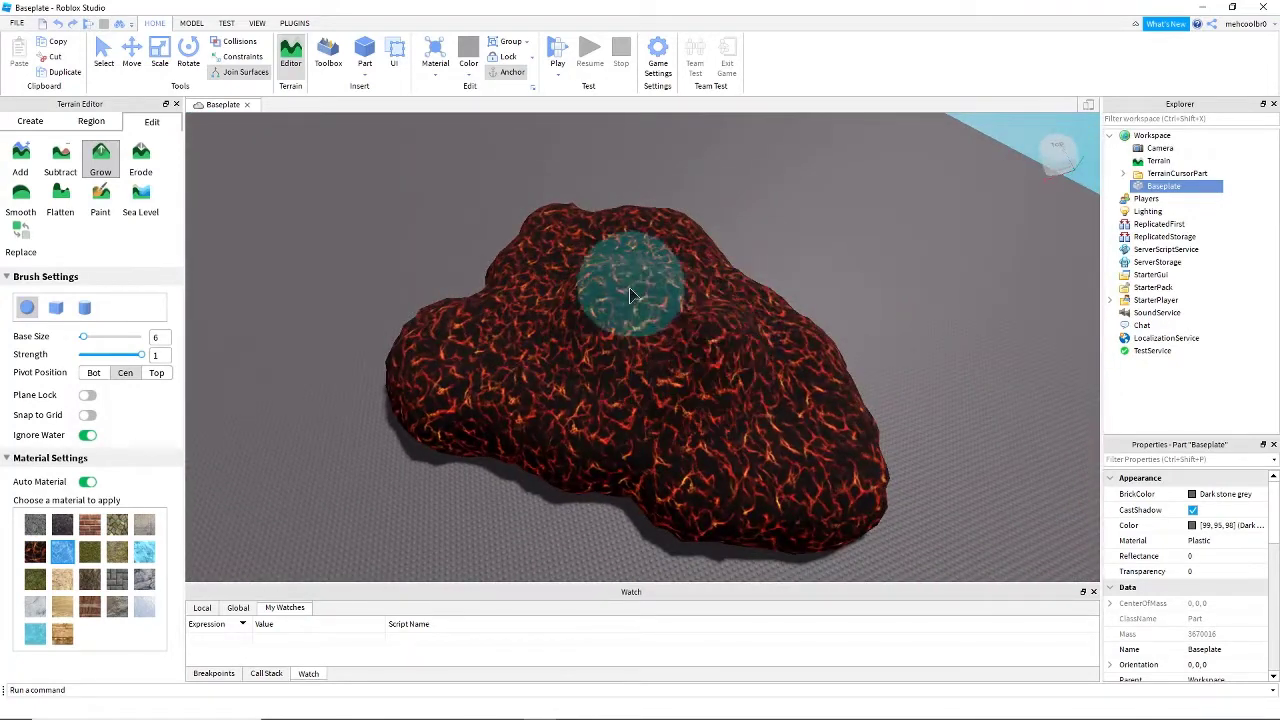
pyautogui.moveTo(723, 350); pyautogui.dragTo(723, 350, button='right')
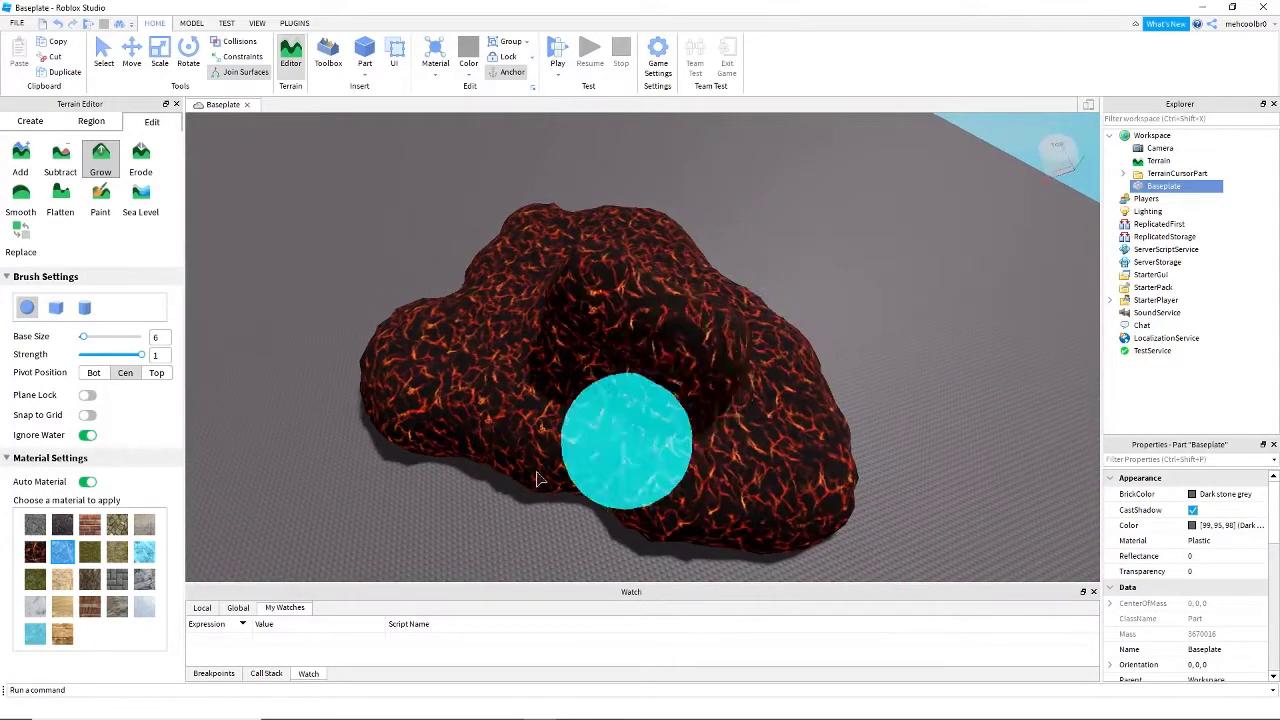
# - Turn off Auto Material for the Grow brush
pyautogui.press('a')
pyautogui.moveTo(281, 503); pyautogui.dragTo(281, 503, button='right')
pyautogui.press('a')
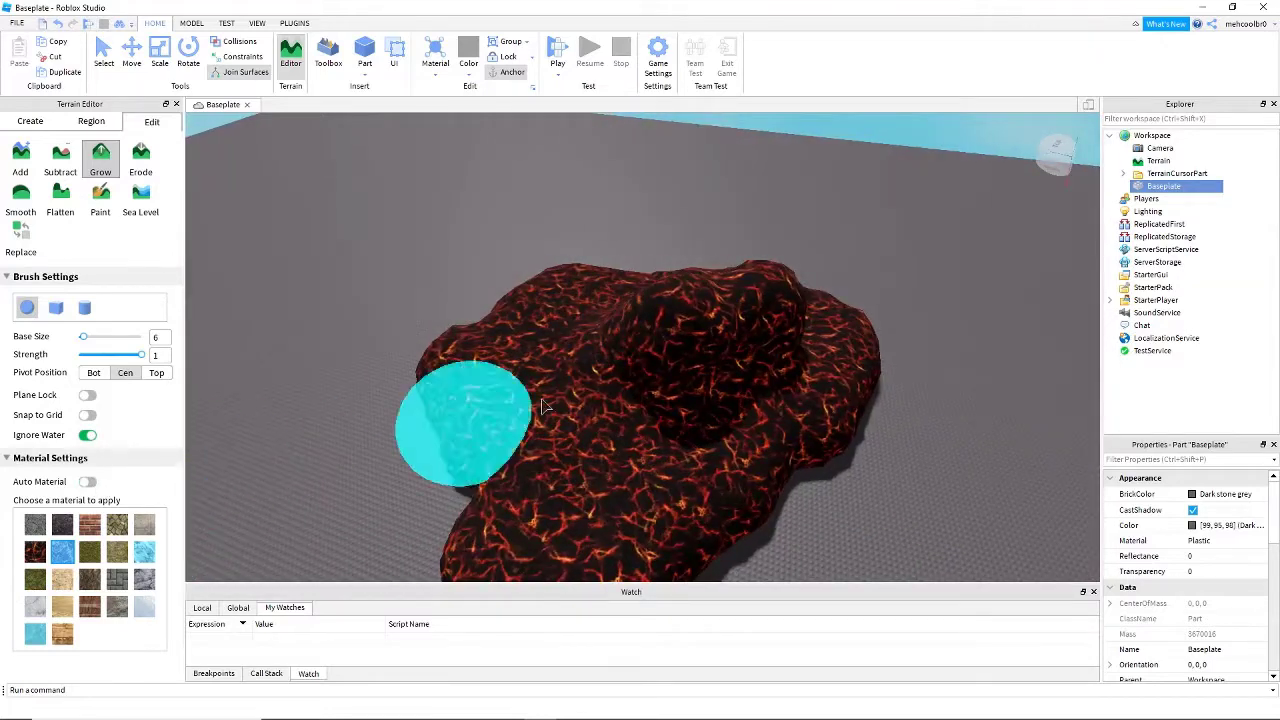
# - Grow Glacier terrain across the lava mound and its surroundings, and undo that growth
pyautogui.moveTo(647, 345); pyautogui.dragTo(681, 304)
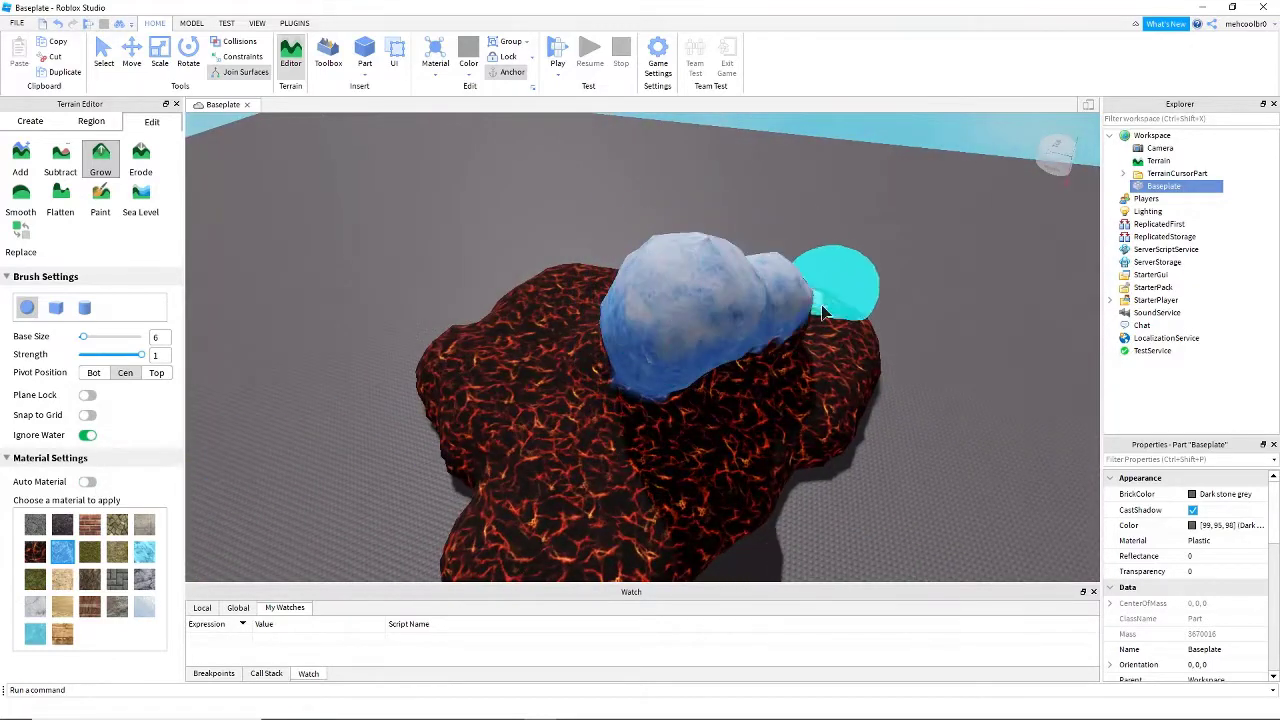
pyautogui.press('d')
pyautogui.moveTo(582, 438)
pyautogui.mouseDown()
pyautogui.moveTo(611, 402)
pyautogui.moveTo(559, 400)
pyautogui.mouseUp()
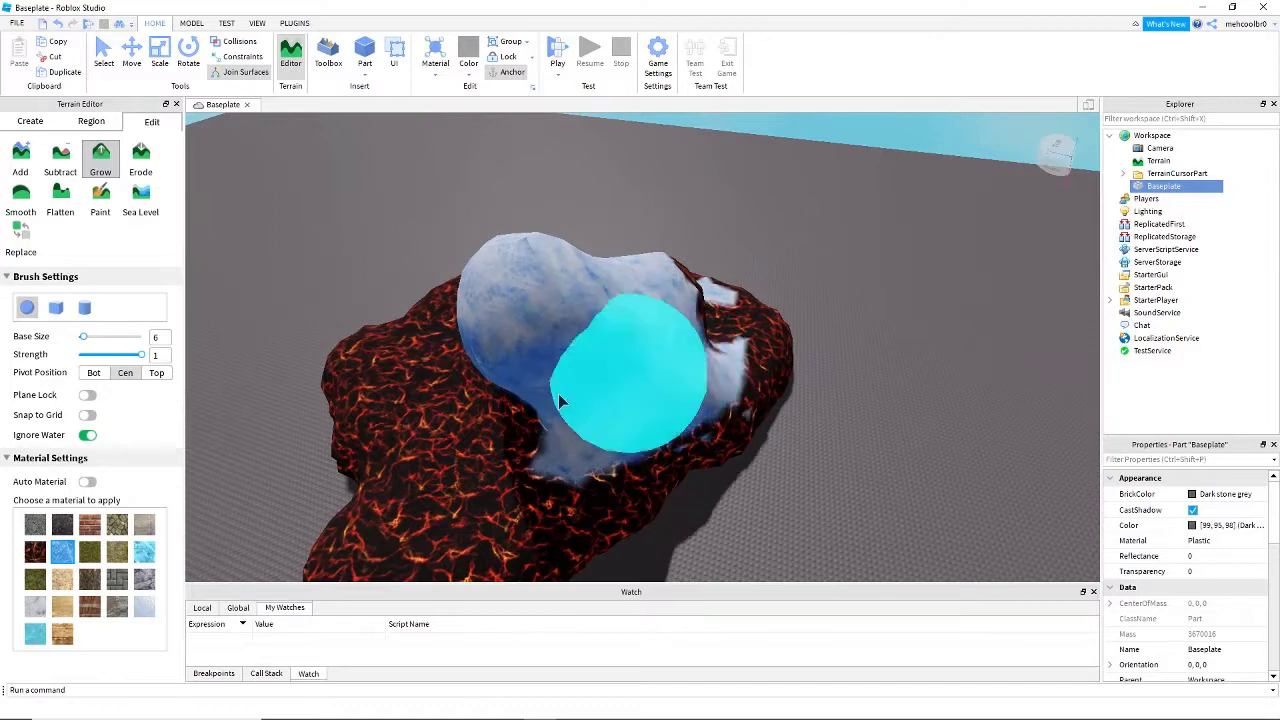
pyautogui.moveTo(453, 457); pyautogui.dragTo(430, 356)
pyautogui.press('a')
pyautogui.moveTo(430, 356); pyautogui.dragTo(475, 359, button='right')
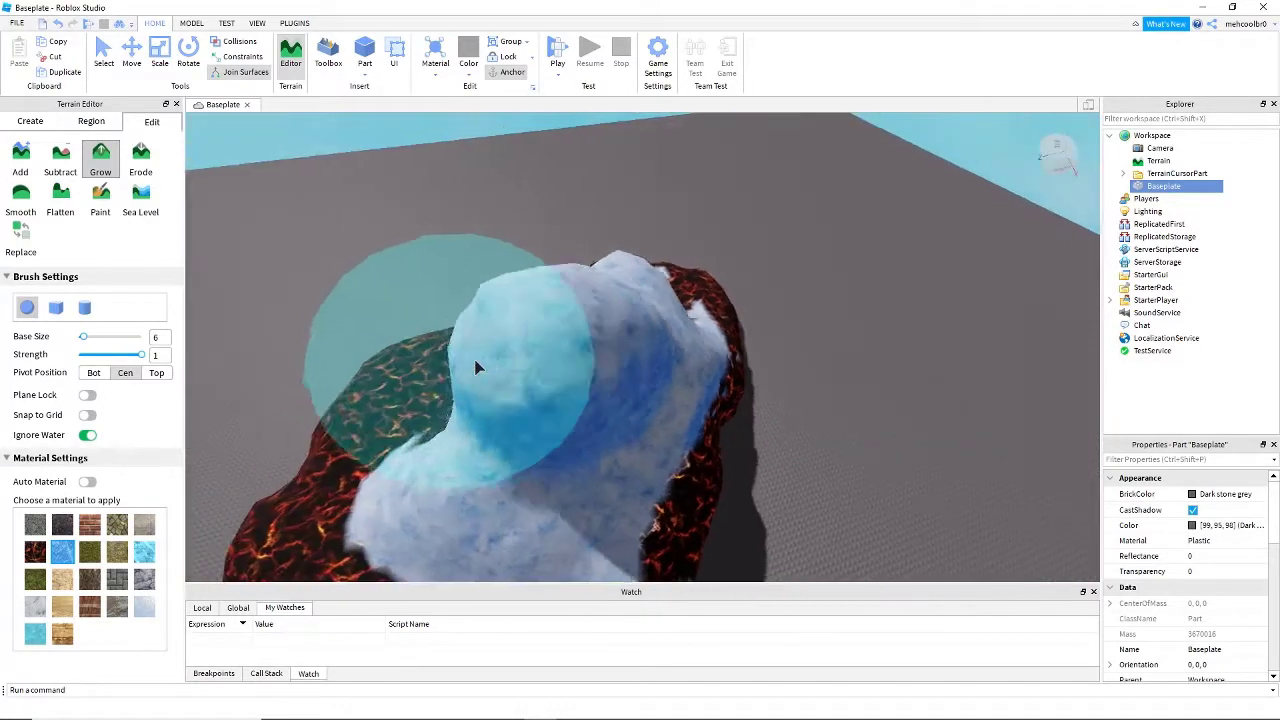
pyautogui.press('a')
pyautogui.moveTo(711, 361)
pyautogui.mouseDown()
pyautogui.moveTo(780, 260)
pyautogui.moveTo(770, 334)
pyautogui.mouseUp()
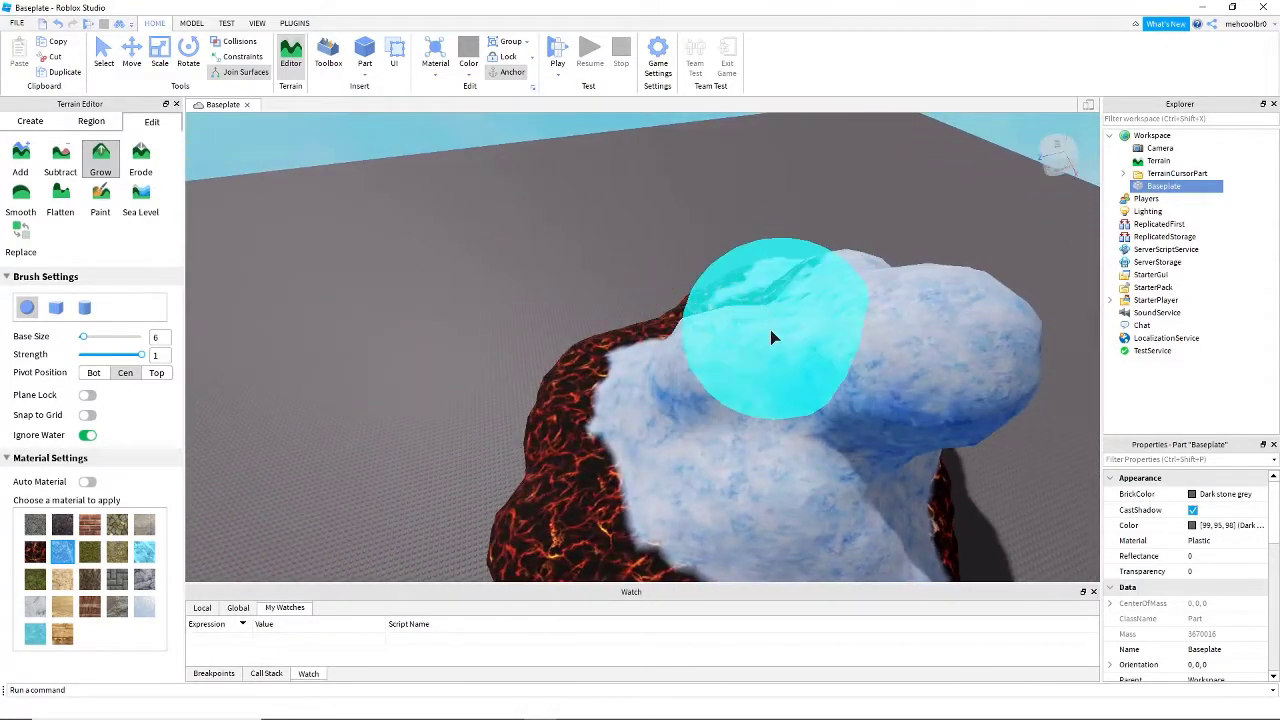
pyautogui.hotkey('ctrl', 'z')
pyautogui.hotkey('ctrl', 'z')
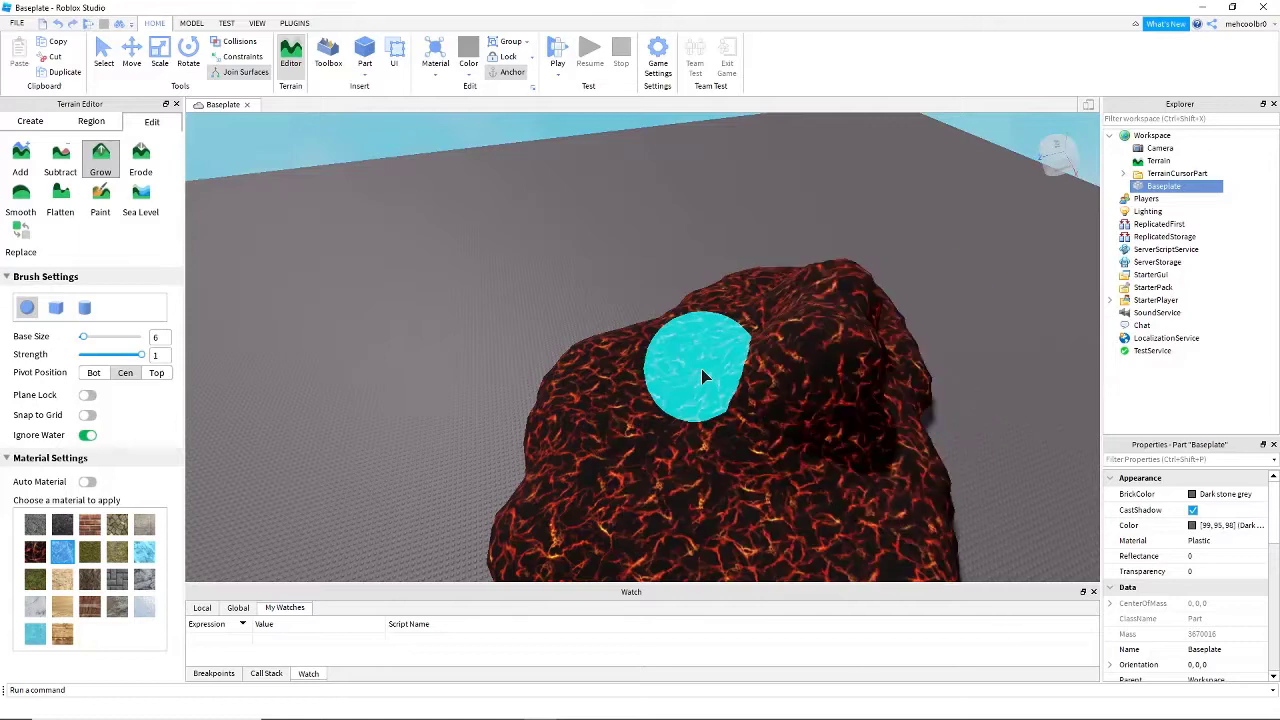
# - Grow Glacier terrain over the top of the lava mound
pyautogui.press('s')
pyautogui.moveTo(703, 376); pyautogui.dragTo(706, 374, button='right')
pyautogui.press('d')
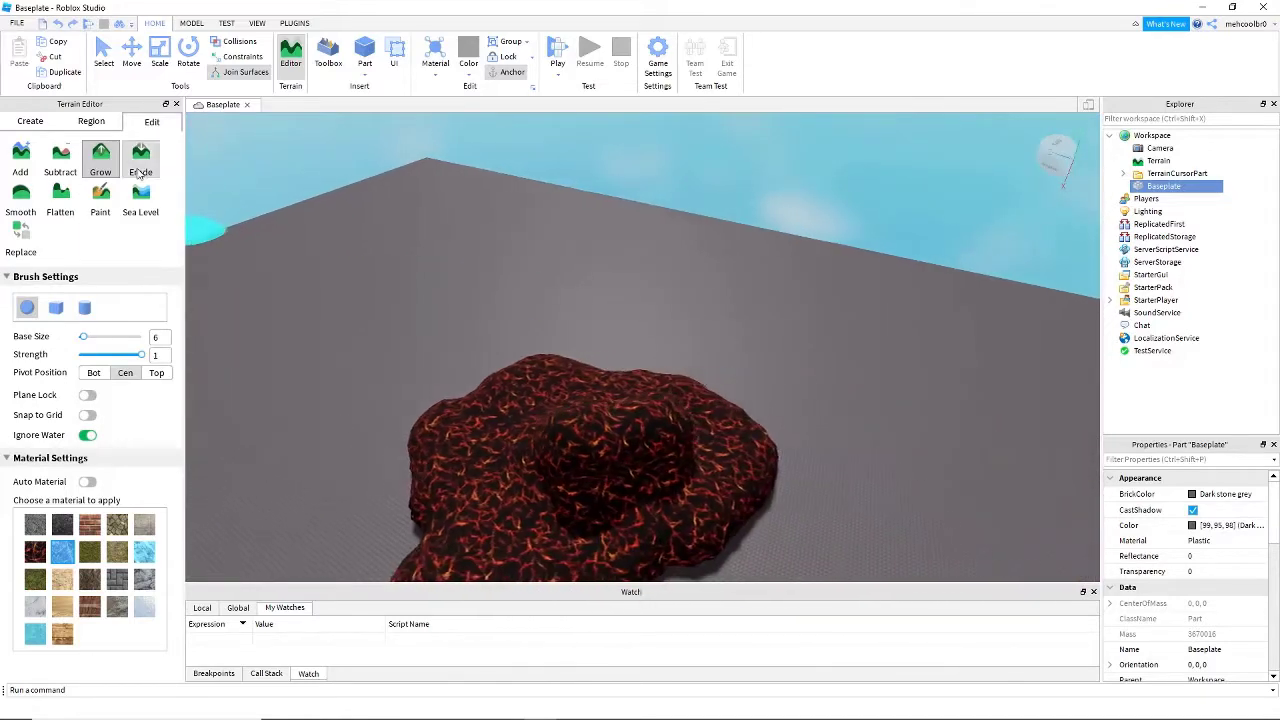
pyautogui.moveTo(512, 434); pyautogui.dragTo(500, 429, button='right')
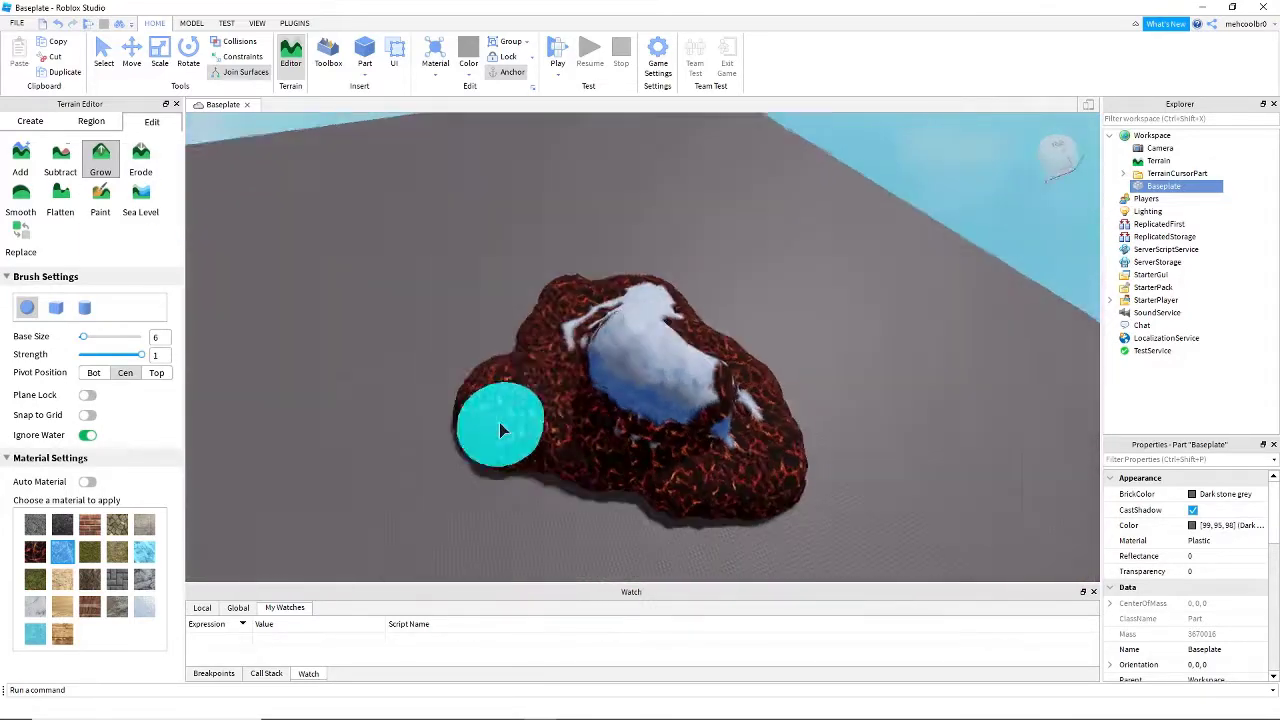
pyautogui.press('d')
# - Switch to the Erode tool at size 6 and strength 1 and wear down the Glacier-covered mound
pyautogui.click(143, 160)
pyautogui.moveTo(662, 414); pyautogui.dragTo(670, 416, button='right')
pyautogui.press('w')
pyautogui.press('d')
pyautogui.moveTo(491, 304); pyautogui.dragTo(490, 304, button='right')
pyautogui.press('d')
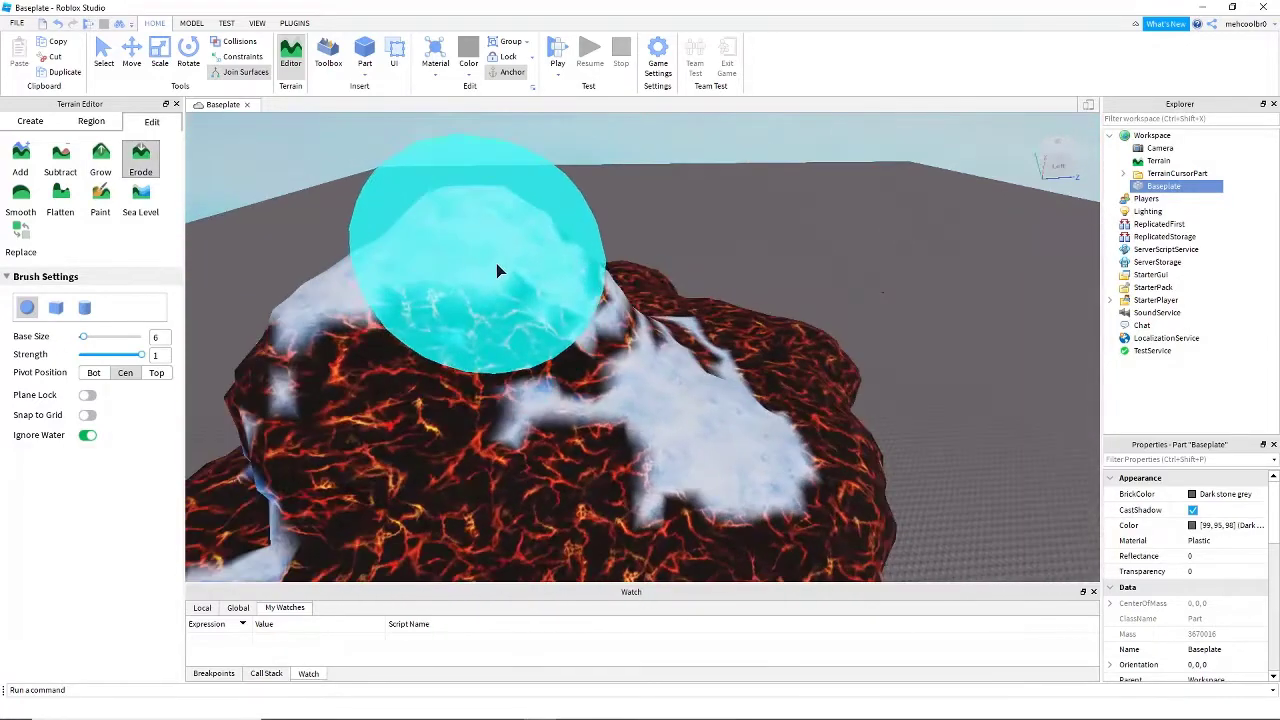
pyautogui.moveTo(618, 368)
pyautogui.mouseDown()
pyautogui.moveTo(712, 378)
pyautogui.moveTo(422, 268)
pyautogui.moveTo(380, 375)
pyautogui.moveTo(345, 363)
pyautogui.mouseUp()
pyautogui.press('a')
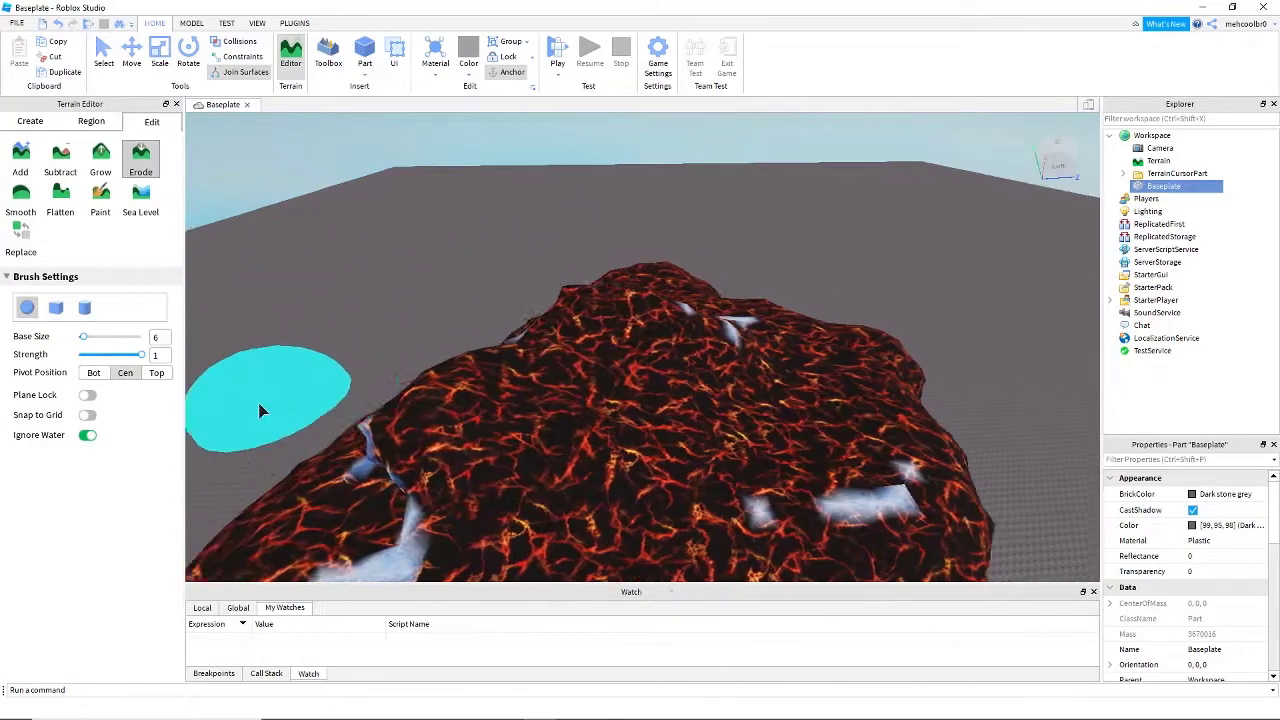
# - Erode the remaining Glacier spots from the surface of the lava patch
pyautogui.press('s')
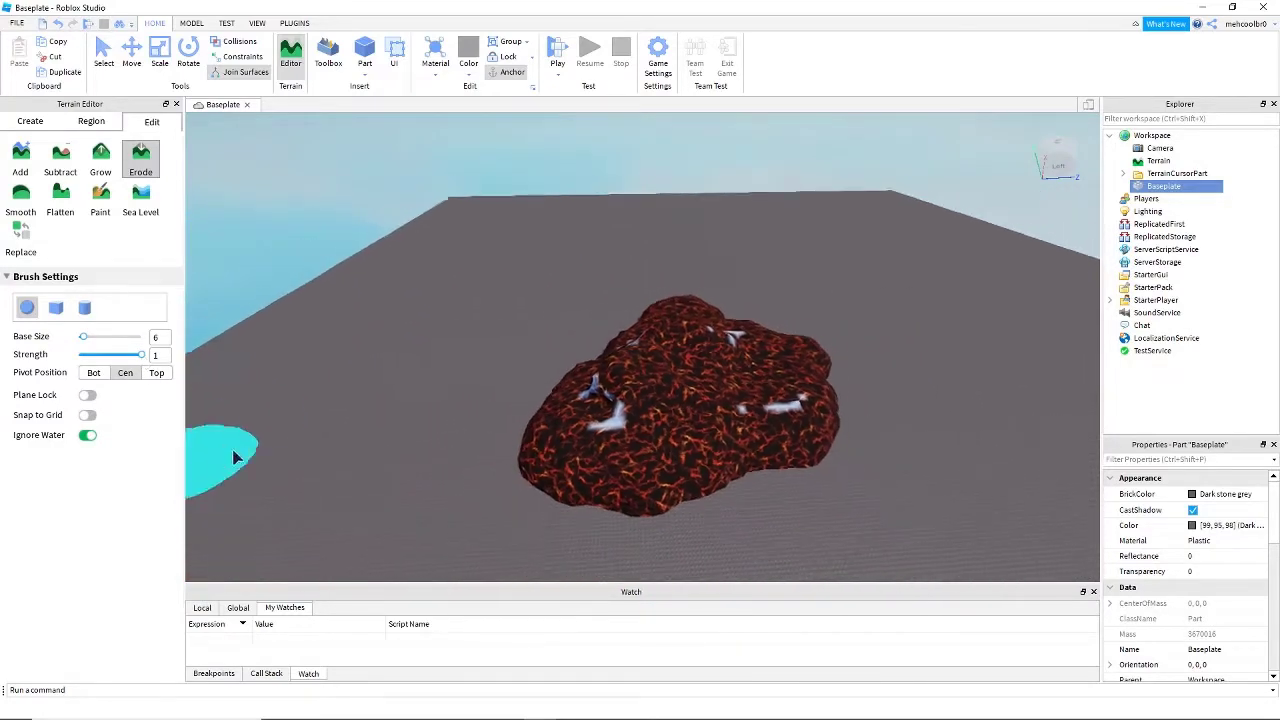
pyautogui.press('s')
pyautogui.press('d')
pyautogui.moveTo(336, 346); pyautogui.dragTo(336, 346, button='right')
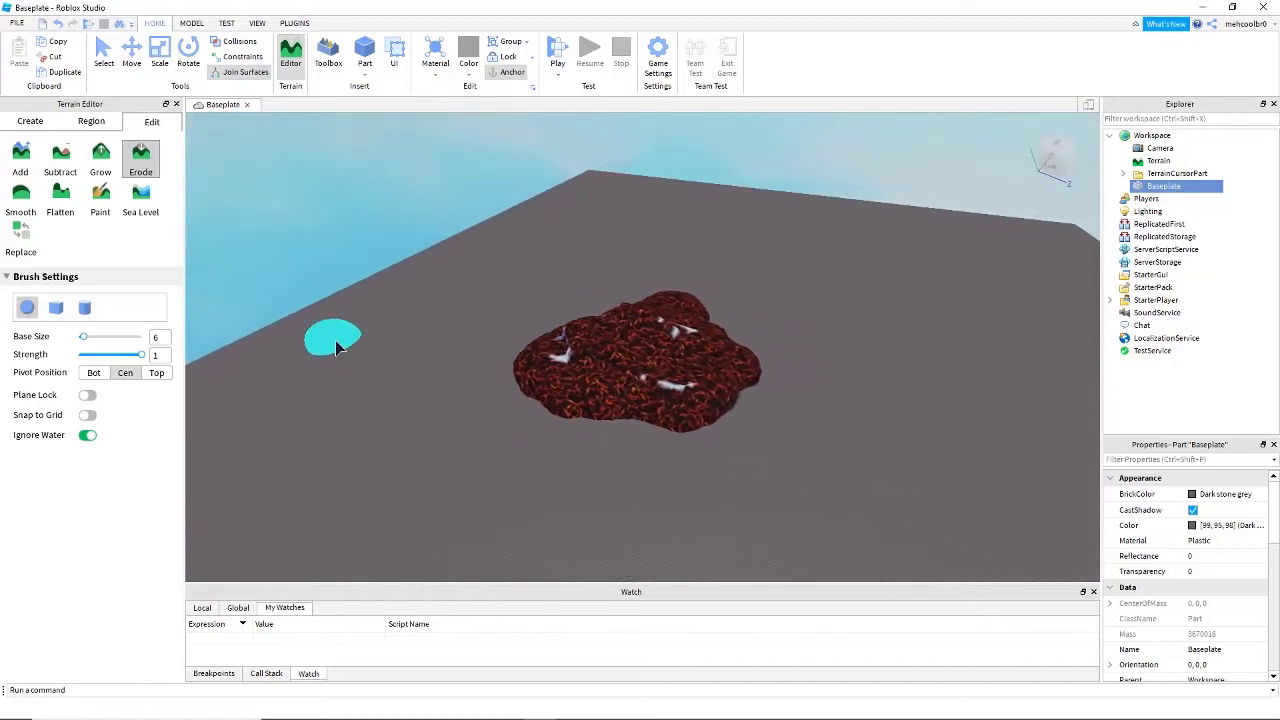
pyautogui.press('w')
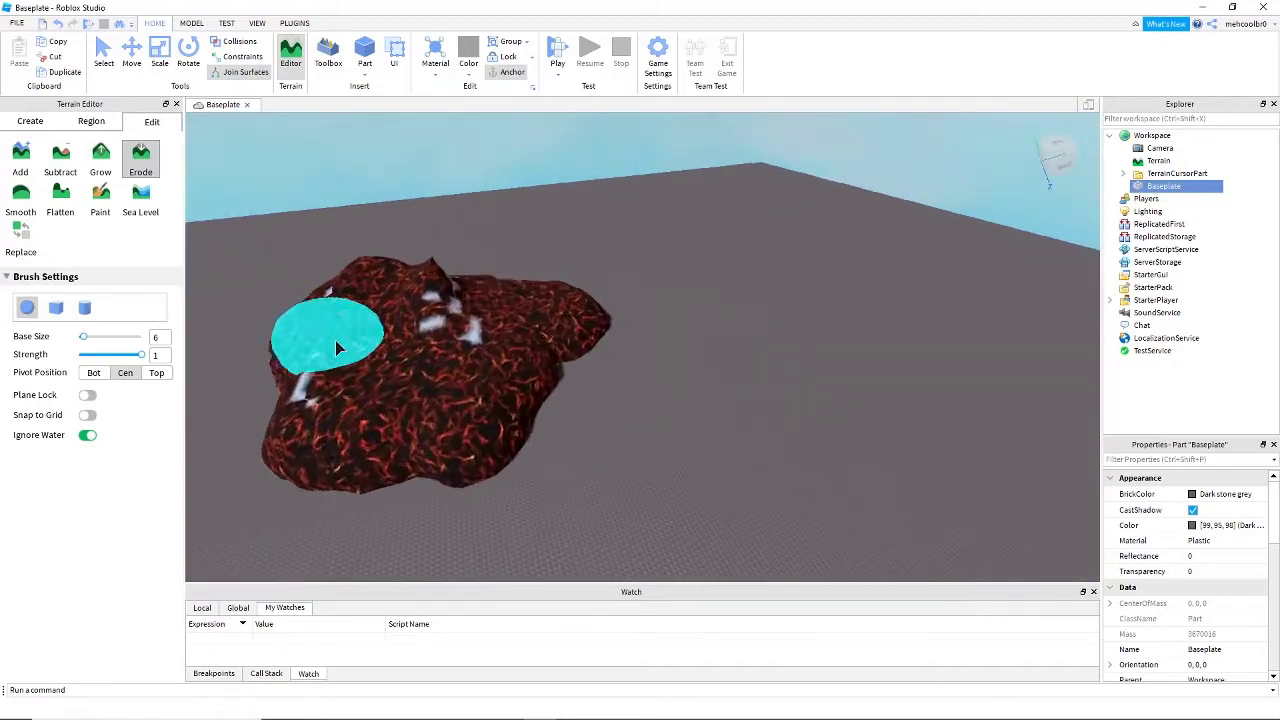
pyautogui.press('a')
pyautogui.moveTo(335, 340); pyautogui.dragTo(357, 348, button='right')
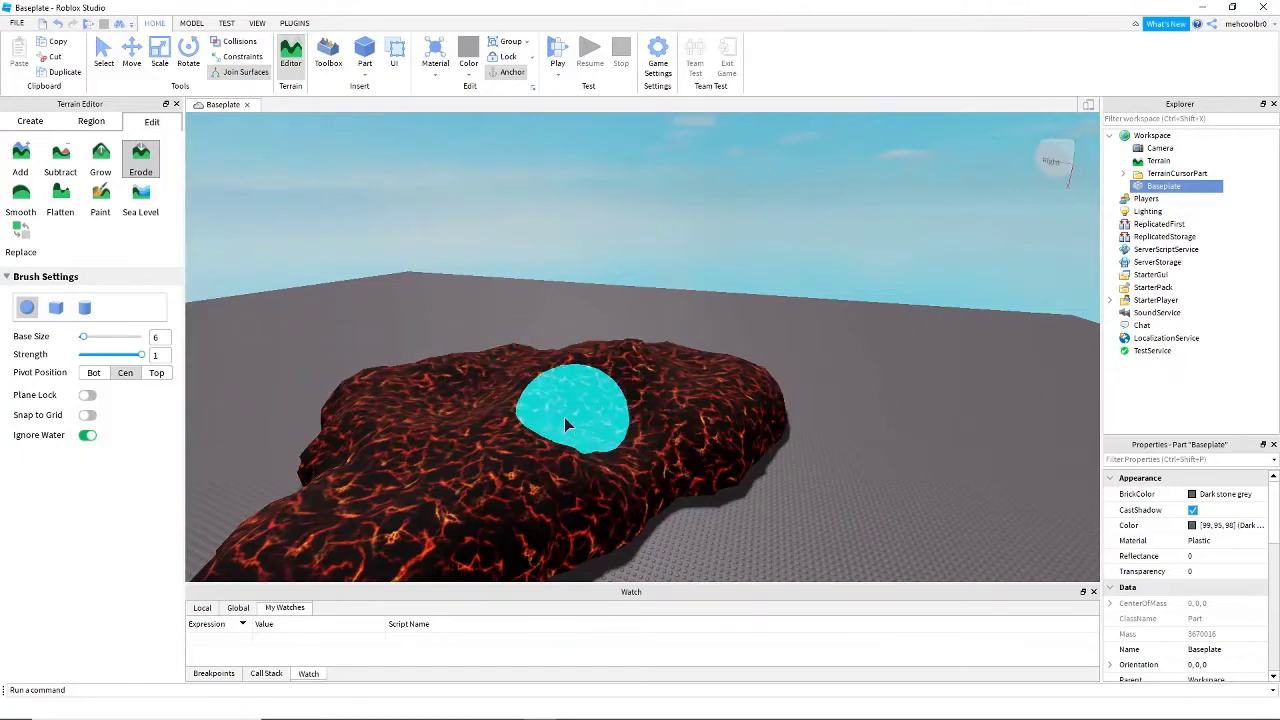
pyautogui.press('d')
pyautogui.moveTo(496, 398); pyautogui.dragTo(496, 398, button='right')
pyautogui.press('d')
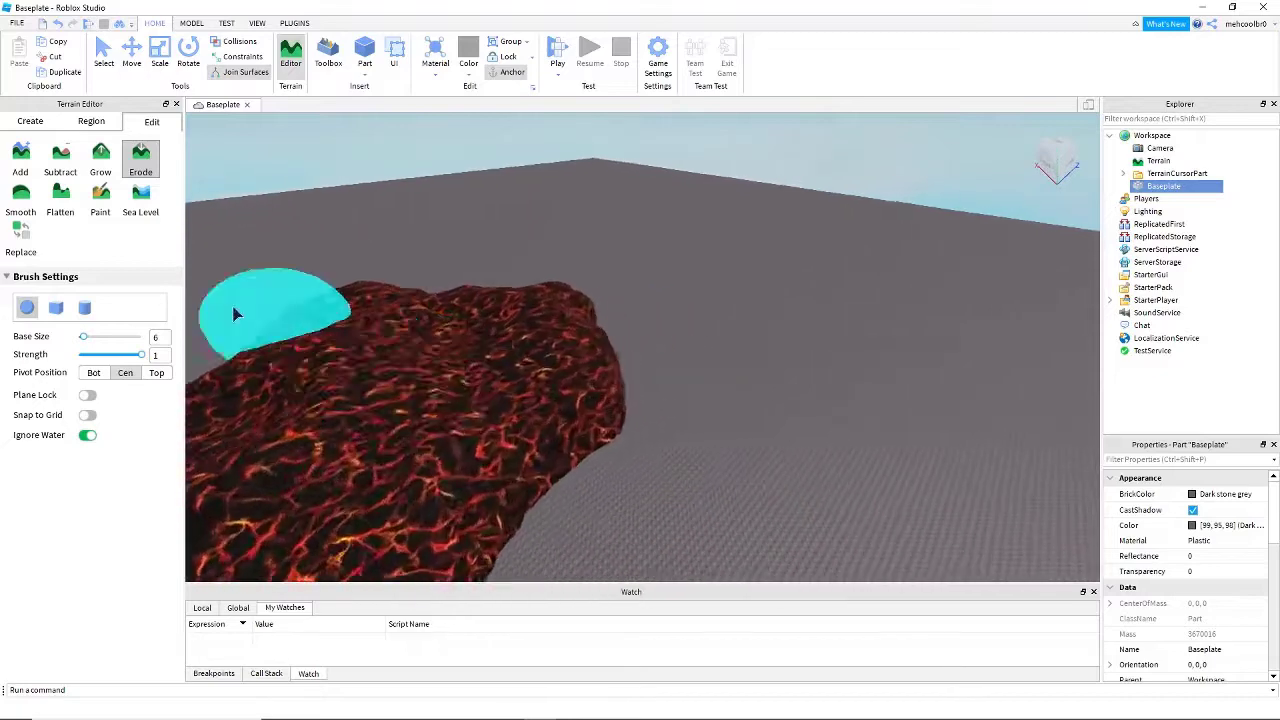
# - Switch to the Smooth tool at size 6 and strength 1 and smooth the top of the lava patch
pyautogui.press('w')
pyautogui.press('a')
pyautogui.press('s')
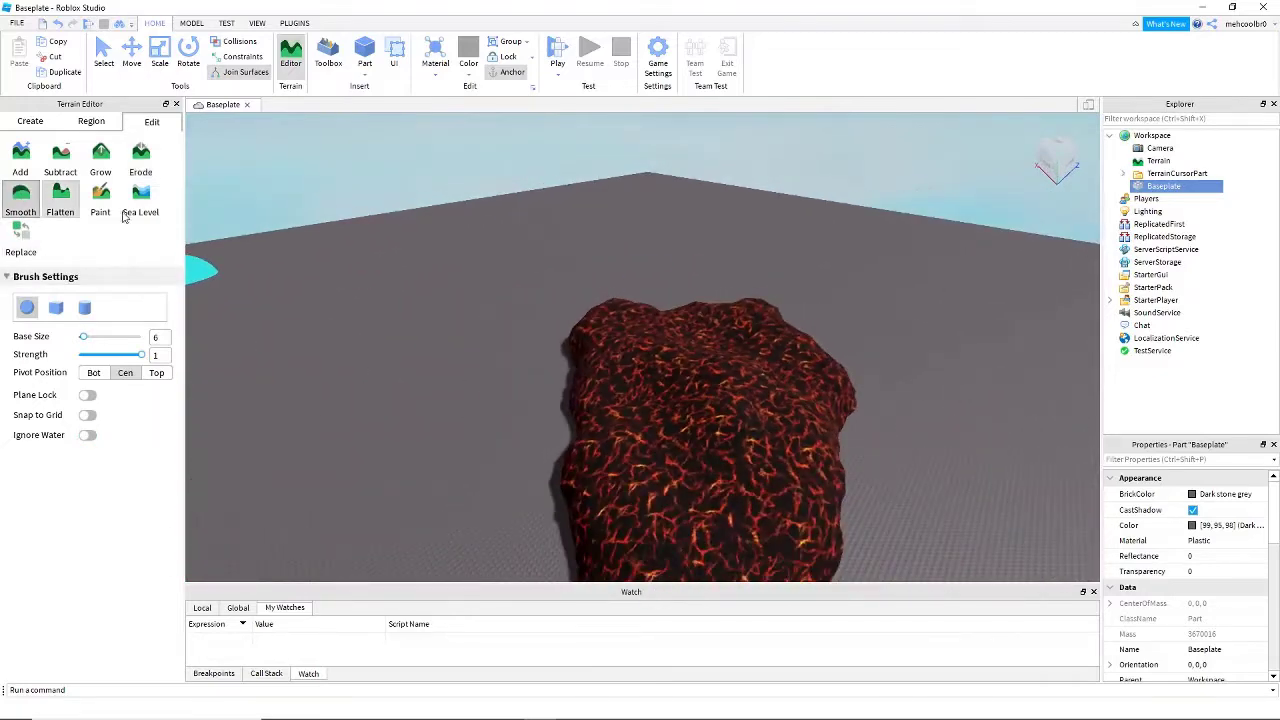
pyautogui.moveTo(577, 323); pyautogui.dragTo(577, 323, button='right')
pyautogui.press('w')
pyautogui.moveTo(573, 300); pyautogui.dragTo(586, 344)
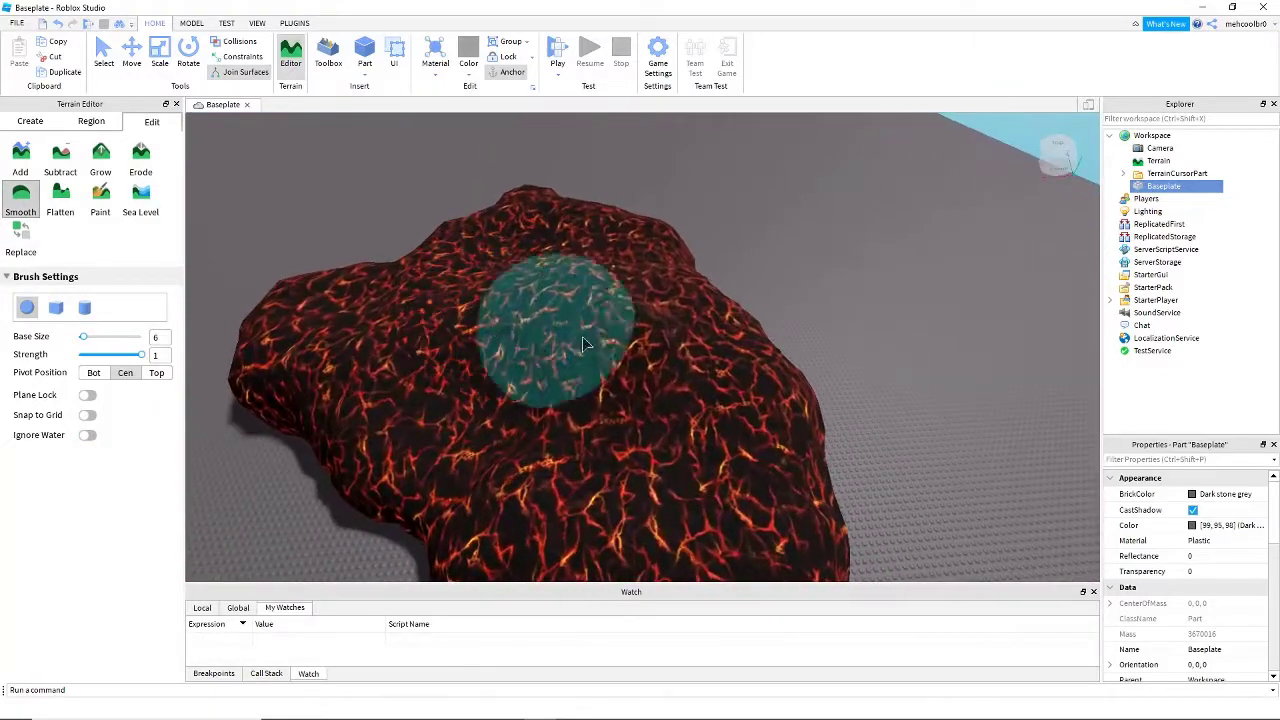
# - Smooth the uneven edges and ridge along the side of the lava patch
pyautogui.press('w')
pyautogui.moveTo(720, 321); pyautogui.dragTo(723, 337, button='right')
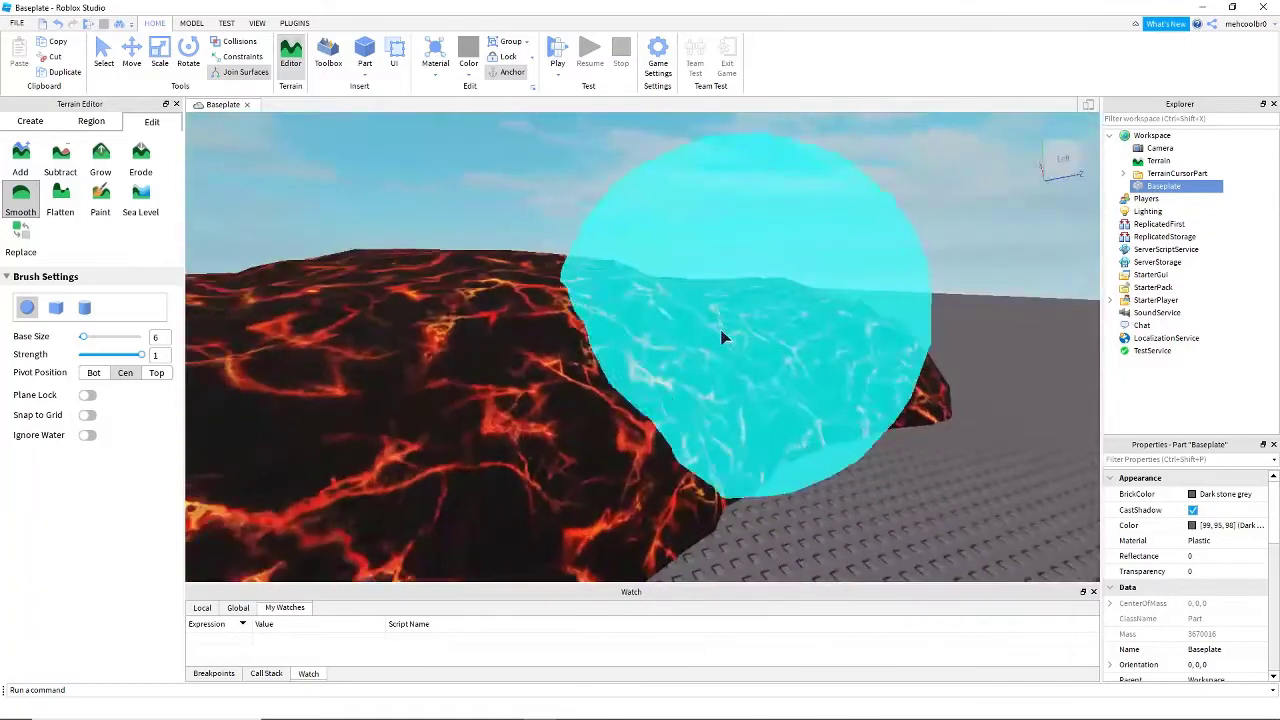
pyautogui.moveTo(723, 337)
pyautogui.mouseDown()
pyautogui.moveTo(645, 370)
pyautogui.moveTo(631, 333)
pyautogui.moveTo(540, 298)
pyautogui.moveTo(607, 284)
pyautogui.mouseUp()
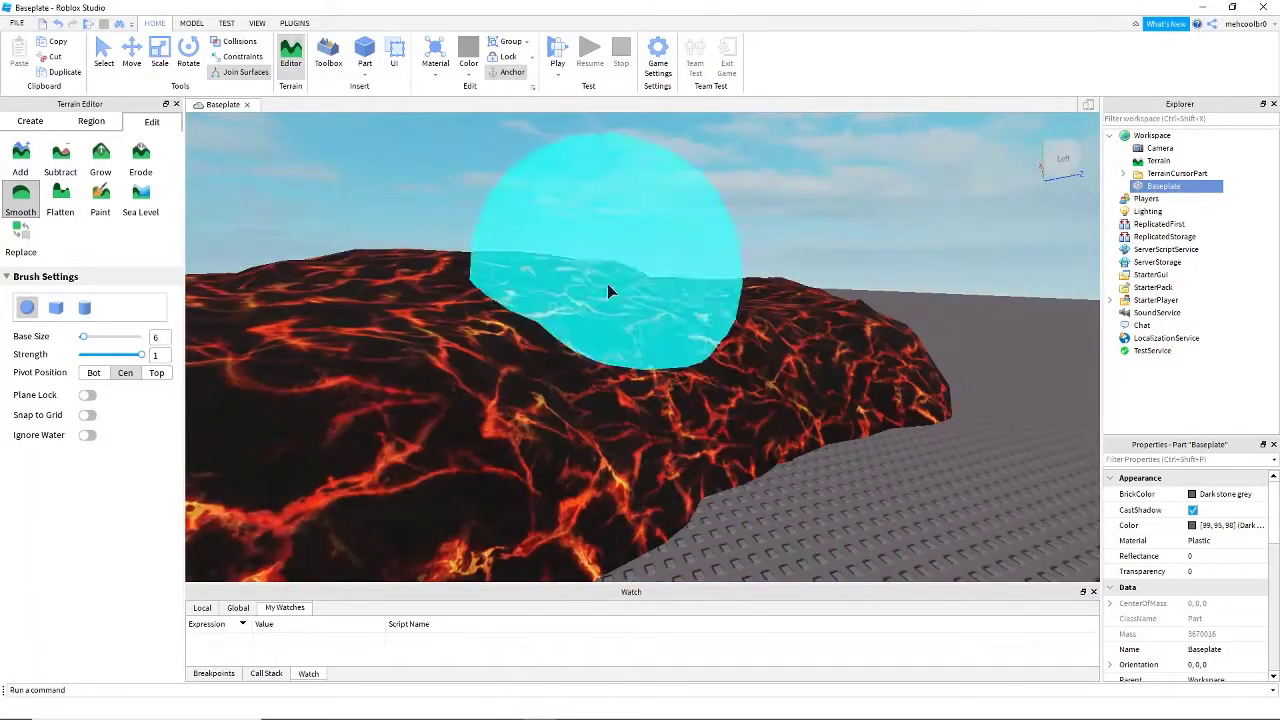
pyautogui.press('d')
pyautogui.moveTo(607, 284); pyautogui.dragTo(603, 287, button='right')
pyautogui.moveTo(625, 312); pyautogui.dragTo(645, 331)
pyautogui.press('s')
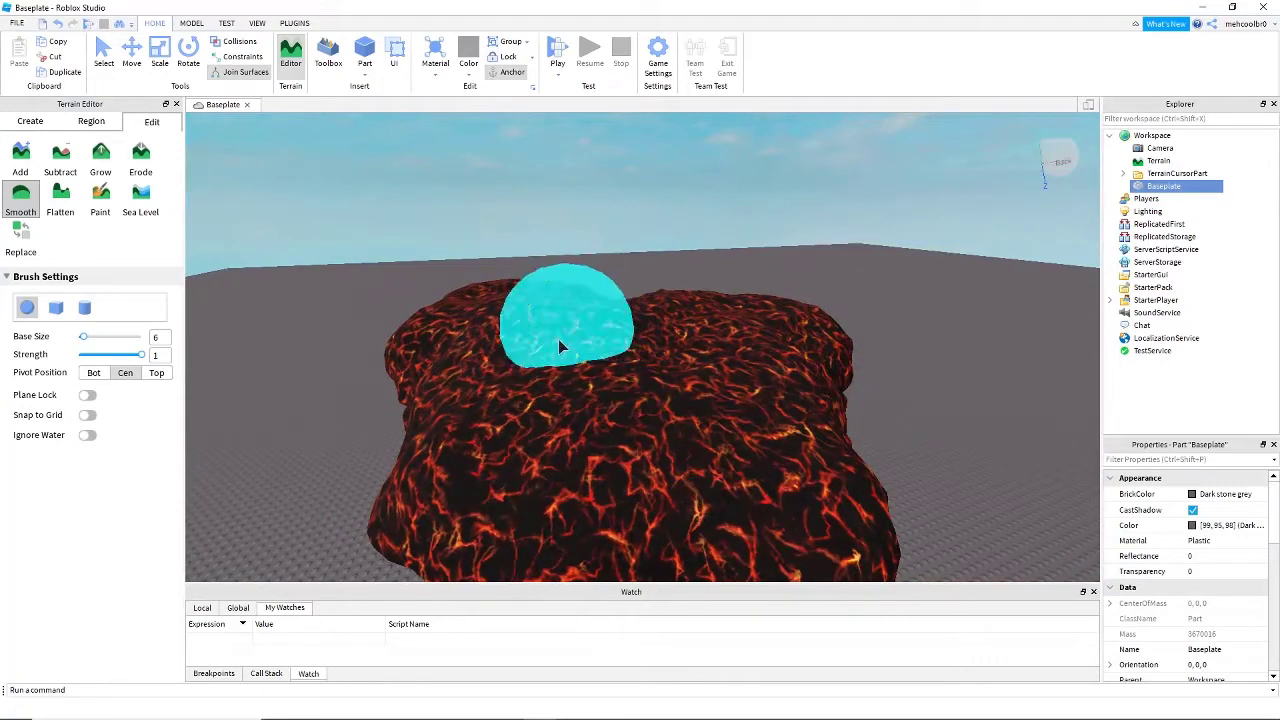
# - Try the Smooth brush on the lava patch at strength 0.1, and set the strength back to 1
pyautogui.press('a')
pyautogui.moveTo(312, 323); pyautogui.dragTo(309, 323, button='right')
pyautogui.press('s')
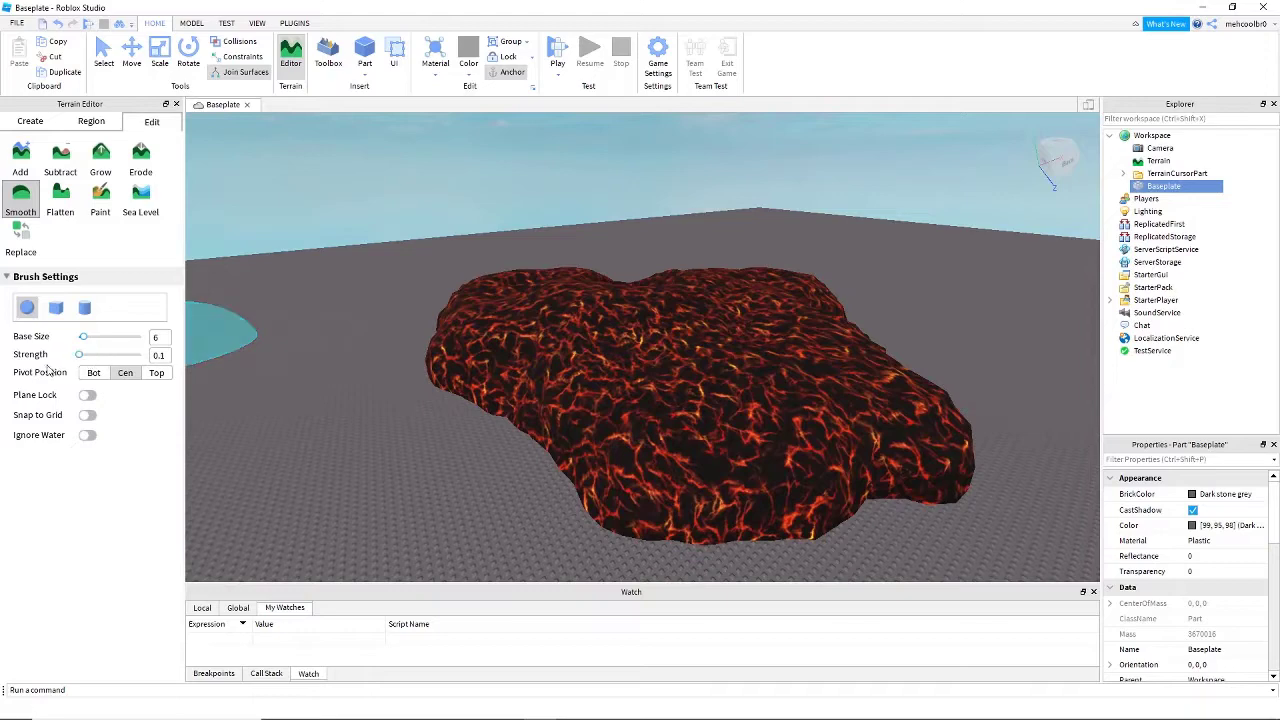
pyautogui.press('w')
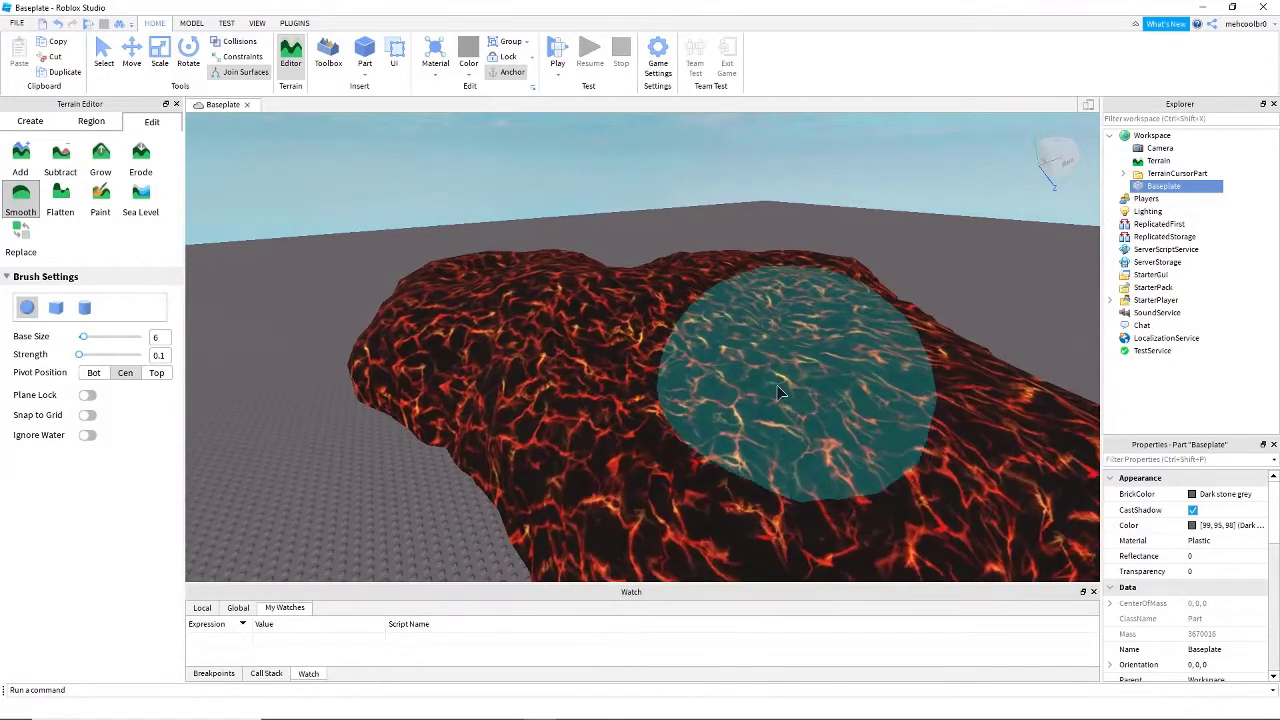
pyautogui.press('s')
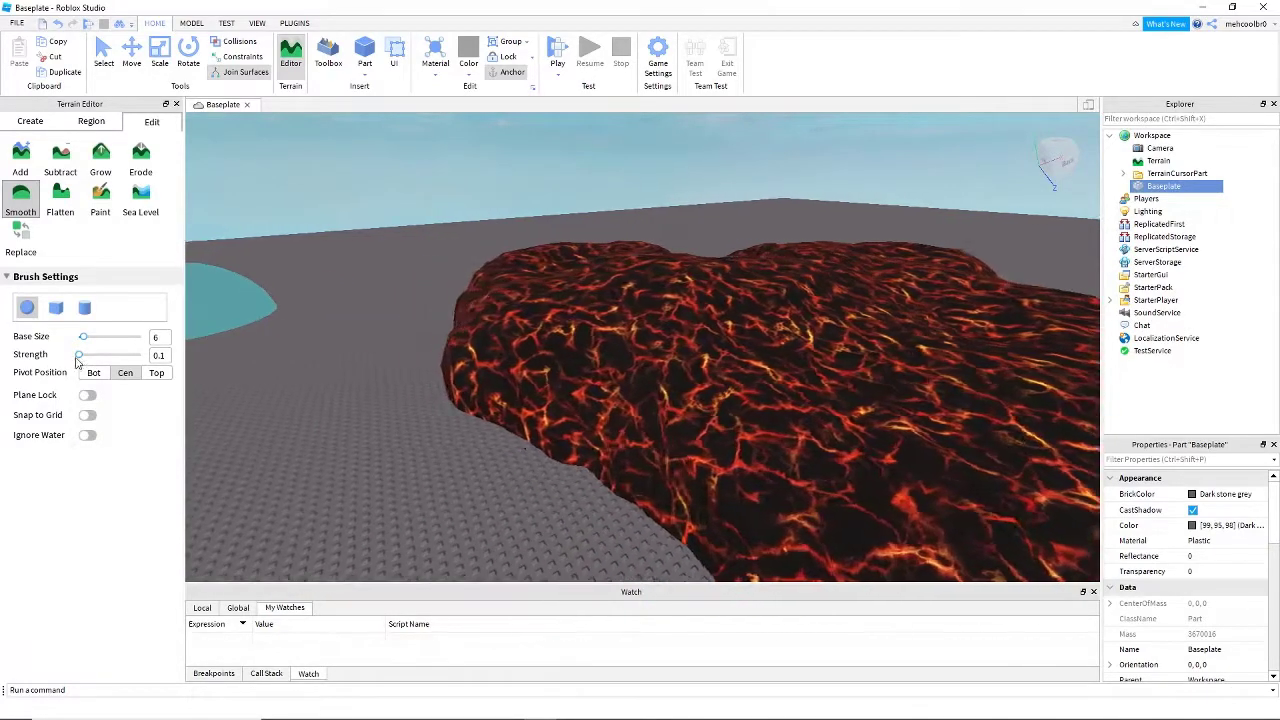
pyautogui.moveTo(80, 355); pyautogui.dragTo(92, 356)
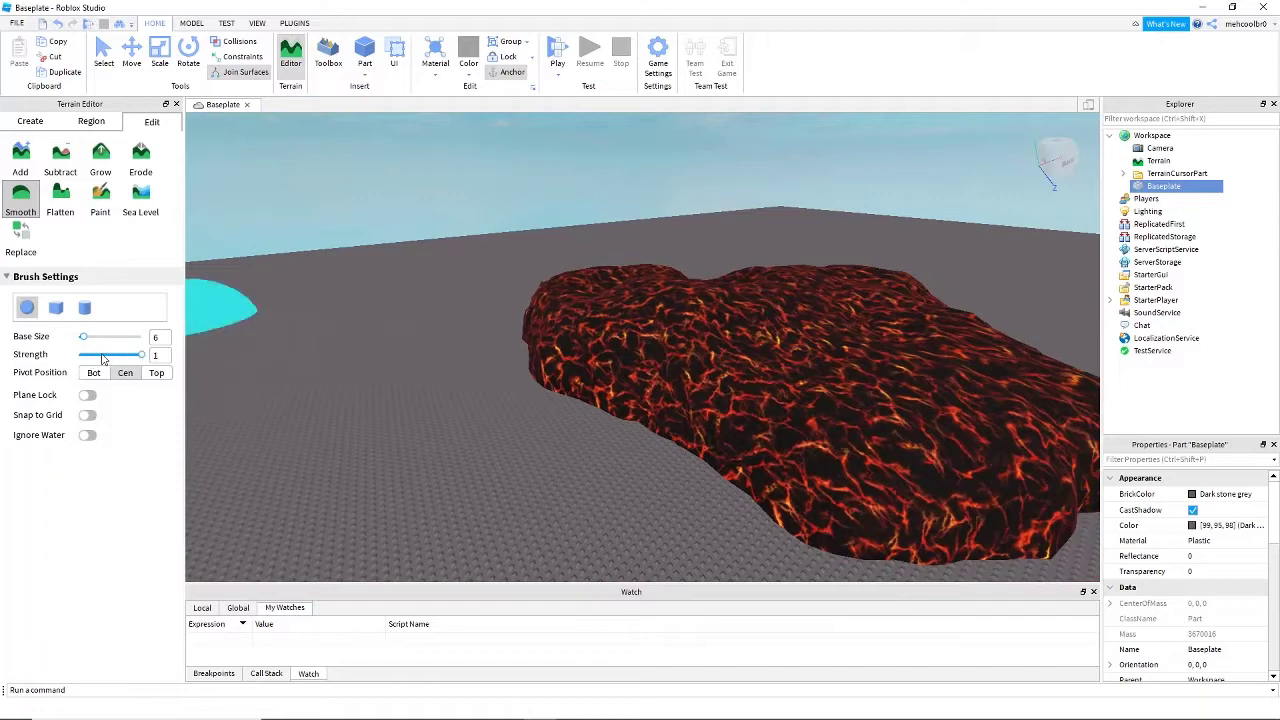
# - Switch to the Flatten tool with the spherical brush at size 6 and strength 1 for working on the lava patch
pyautogui.press('s')
pyautogui.moveTo(191, 371); pyautogui.dragTo(351, 328, button='right')
pyautogui.press('s')
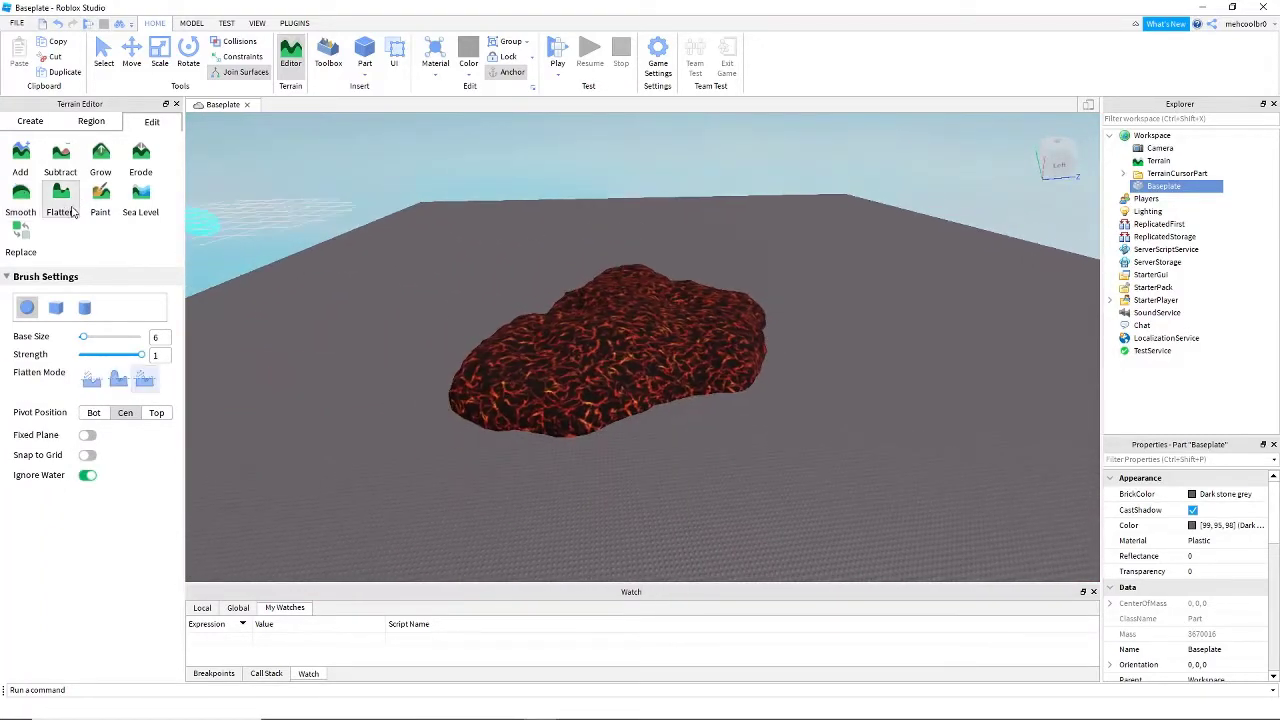
pyautogui.moveTo(455, 490); pyautogui.dragTo(491, 494, button='right')
pyautogui.press('w')
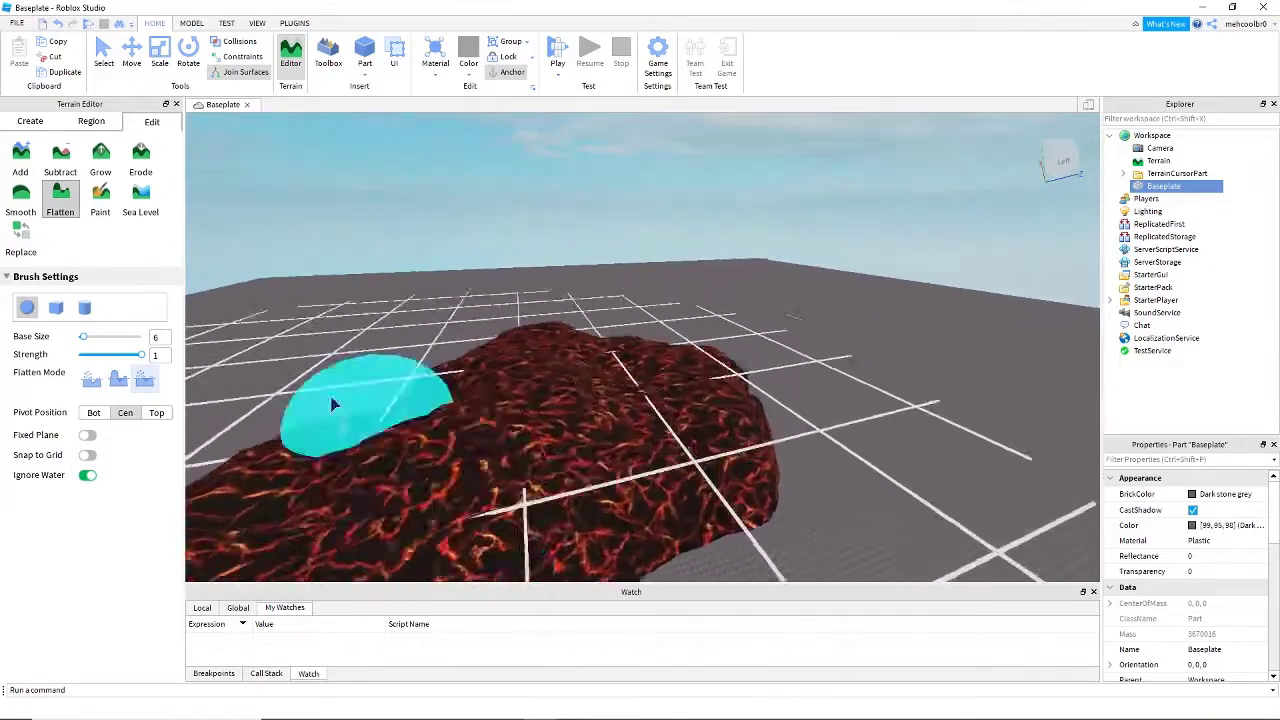
pyautogui.press('e')
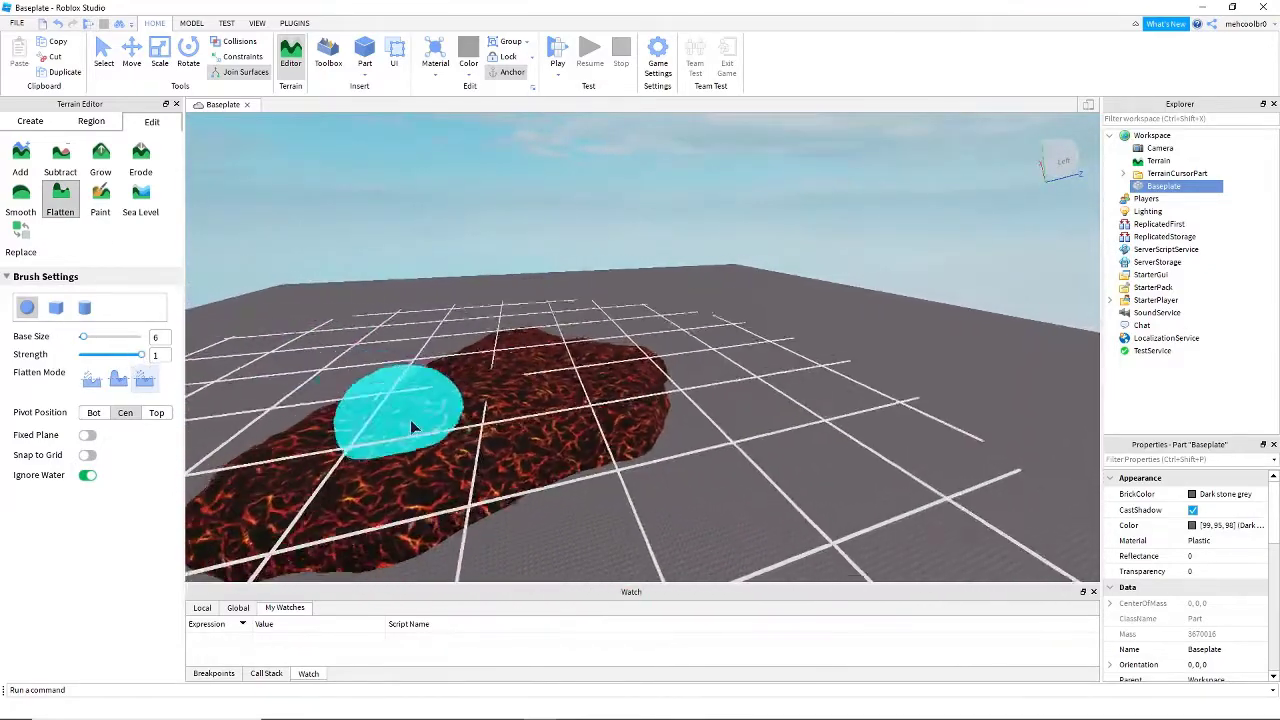
pyautogui.press('d')
pyautogui.moveTo(423, 422); pyautogui.dragTo(423, 422, button='right')
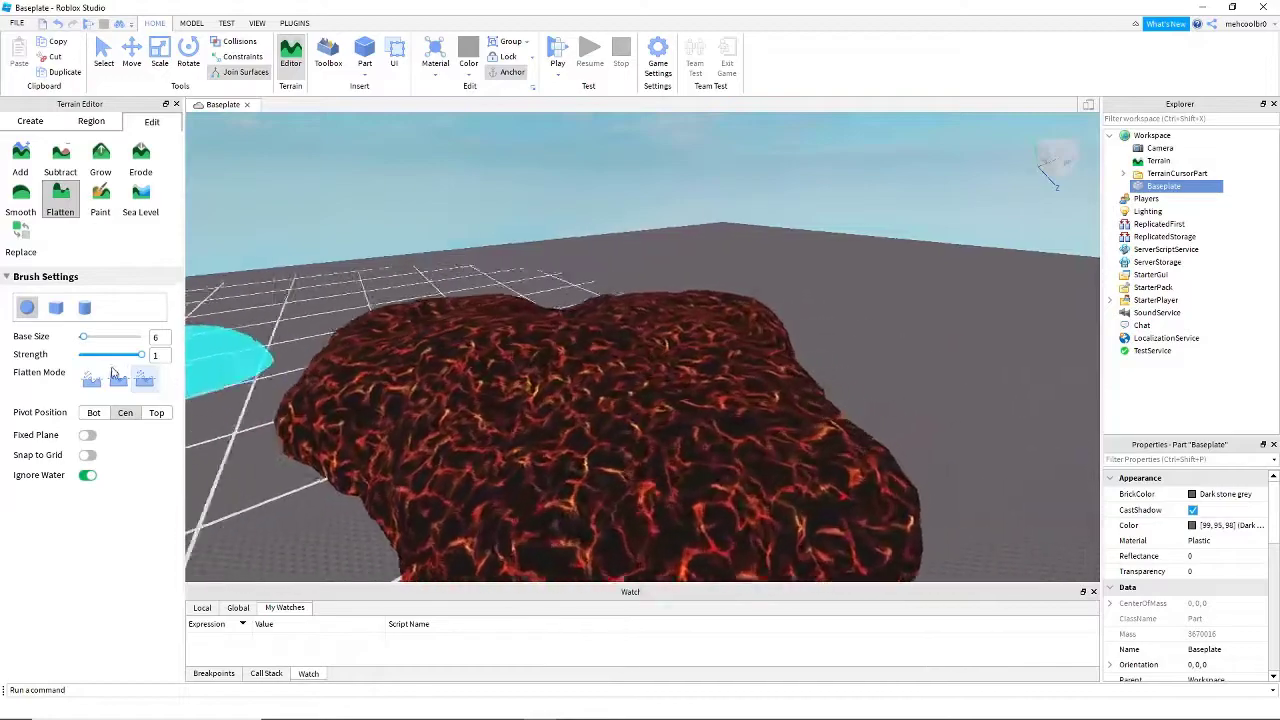
# - Set the Flatten mode to erode-only and flatten the top surface of the lava patch
pyautogui.click(88, 384)
pyautogui.moveTo(763, 383); pyautogui.dragTo(763, 383, button='right')
pyautogui.press('d')
pyautogui.press('d')
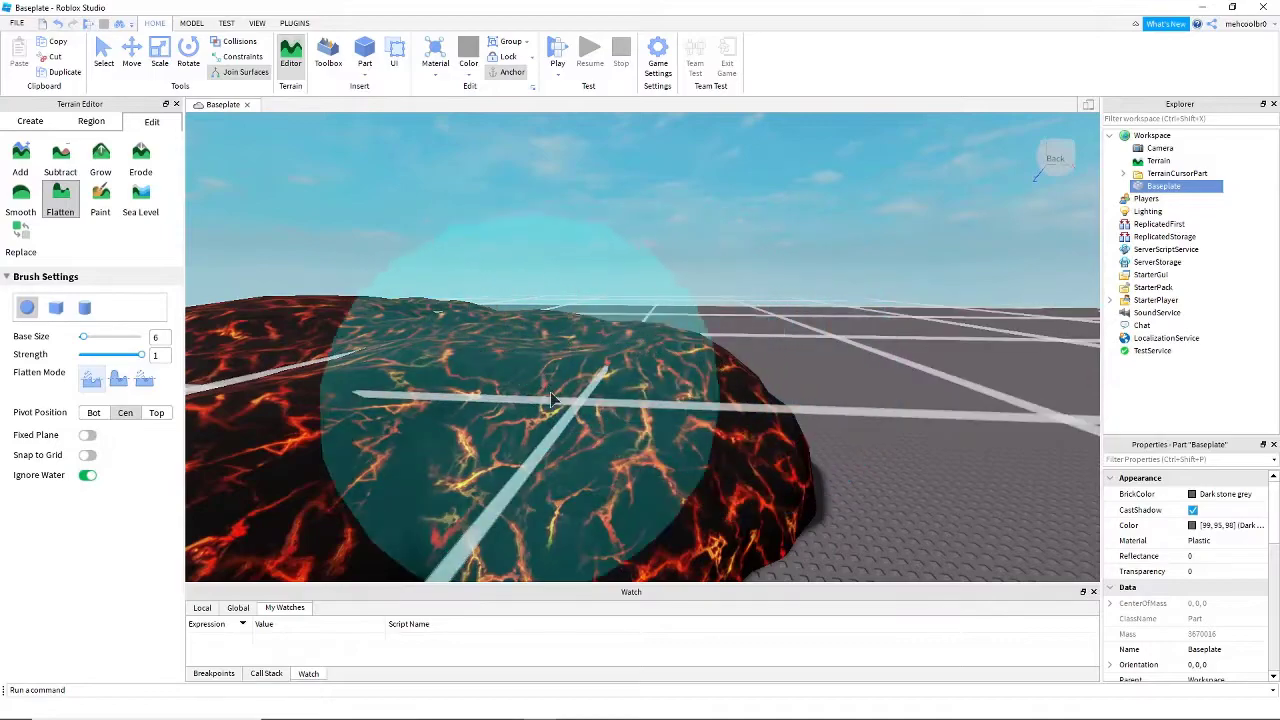
pyautogui.moveTo(642, 367); pyautogui.dragTo(642, 367, button='right')
pyautogui.press('d')
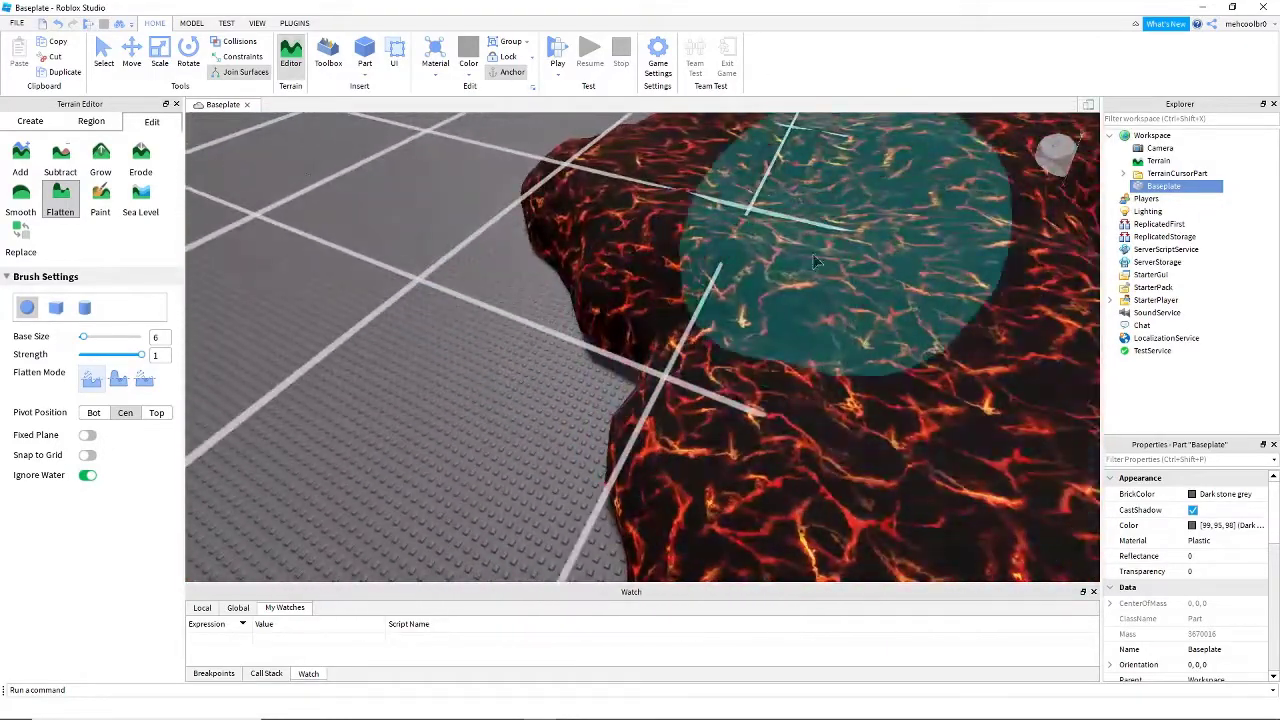
pyautogui.moveTo(855, 305); pyautogui.dragTo(855, 305, button='right')
pyautogui.press('s')
pyautogui.press('d')
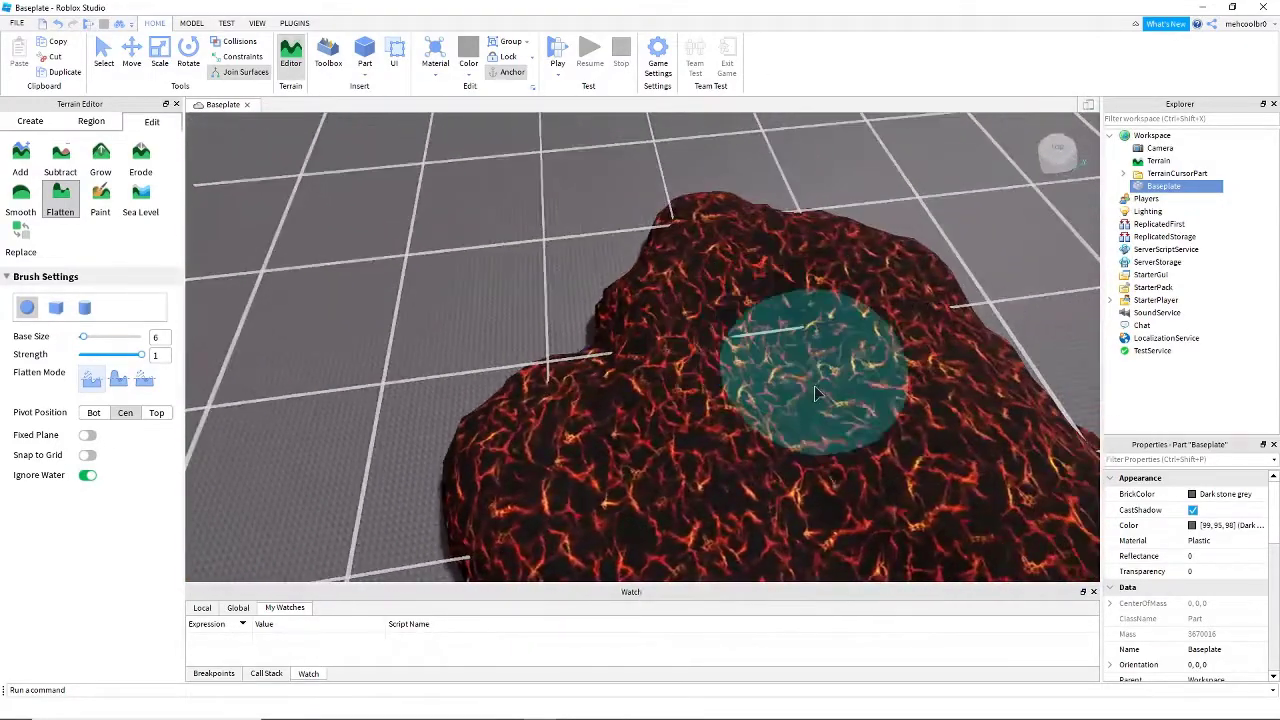
pyautogui.moveTo(779, 421); pyautogui.dragTo(742, 349, button='right')
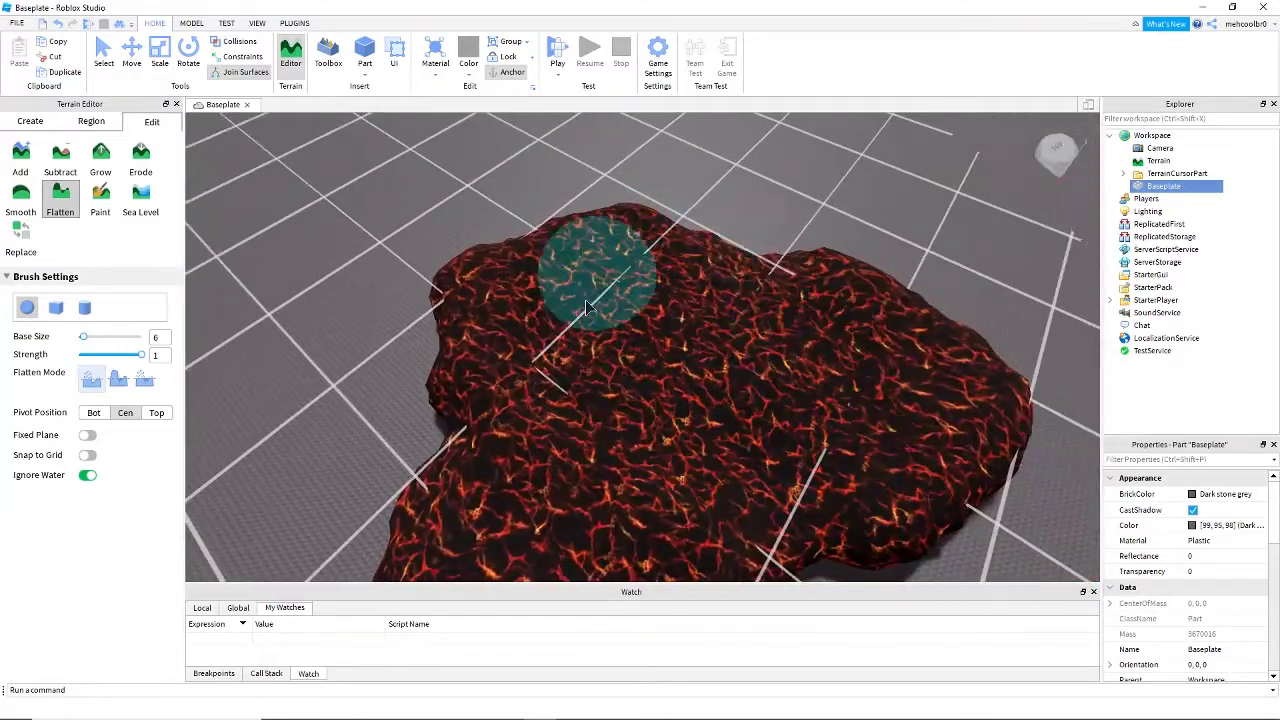
# - Flatten the far side and the remaining bumps of the lava patch in erode-only mode
pyautogui.press('w')
pyautogui.moveTo(692, 307); pyautogui.dragTo(650, 400, button='right')
pyautogui.moveTo(669, 247); pyautogui.dragTo(606, 430, button='right')
pyautogui.press('d')
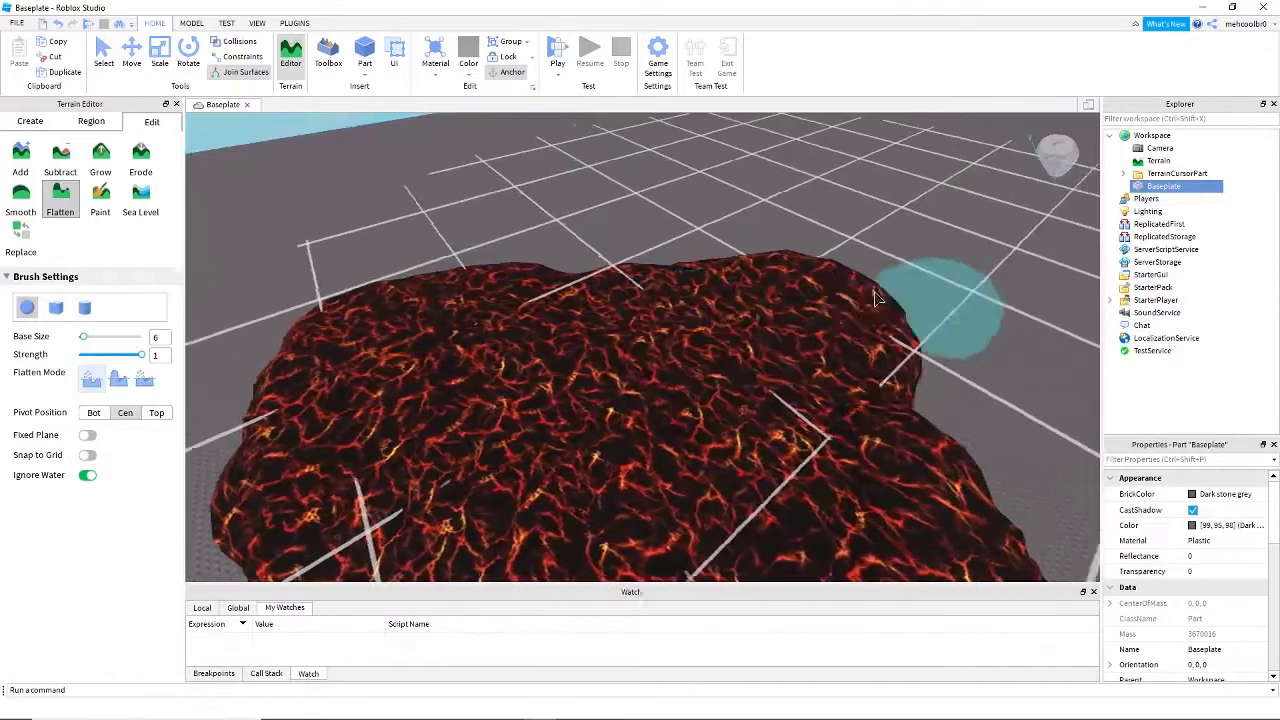
pyautogui.press('s')
pyautogui.moveTo(600, 418); pyautogui.dragTo(639, 412)
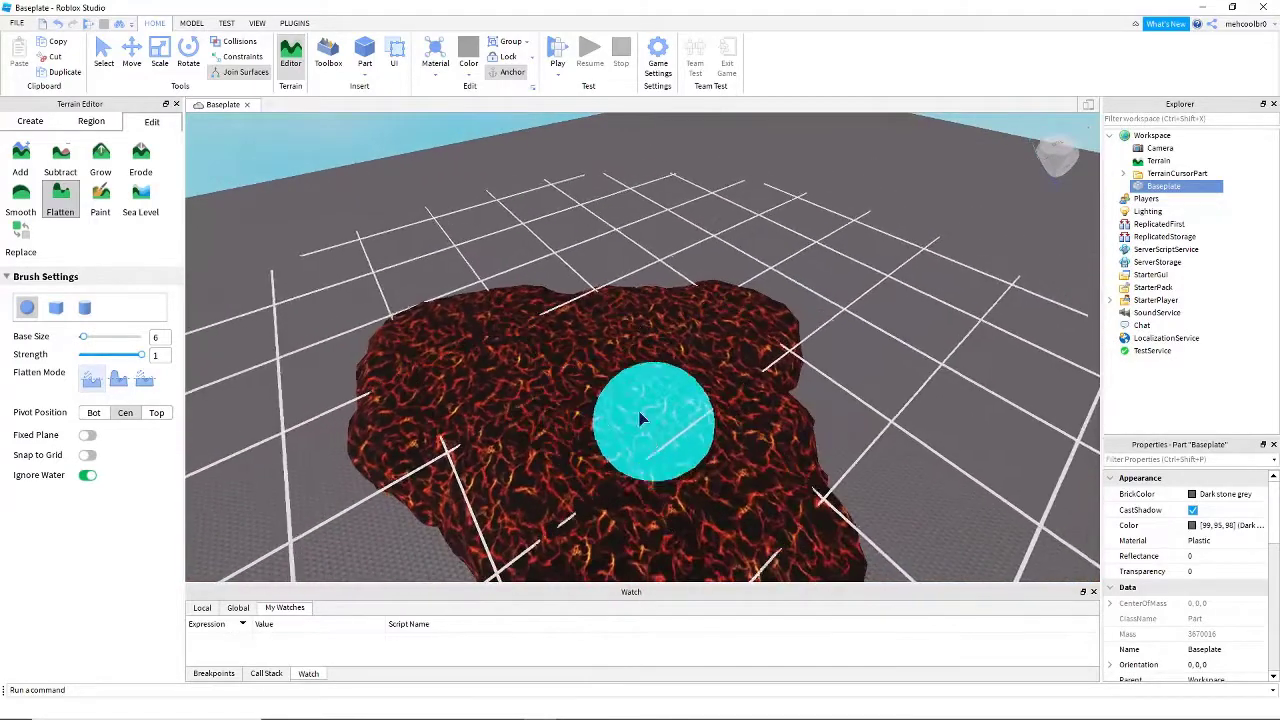
# - Switch to the Add tool at size 6 and build a tall lava mound on top of the patch
pyautogui.press('s')
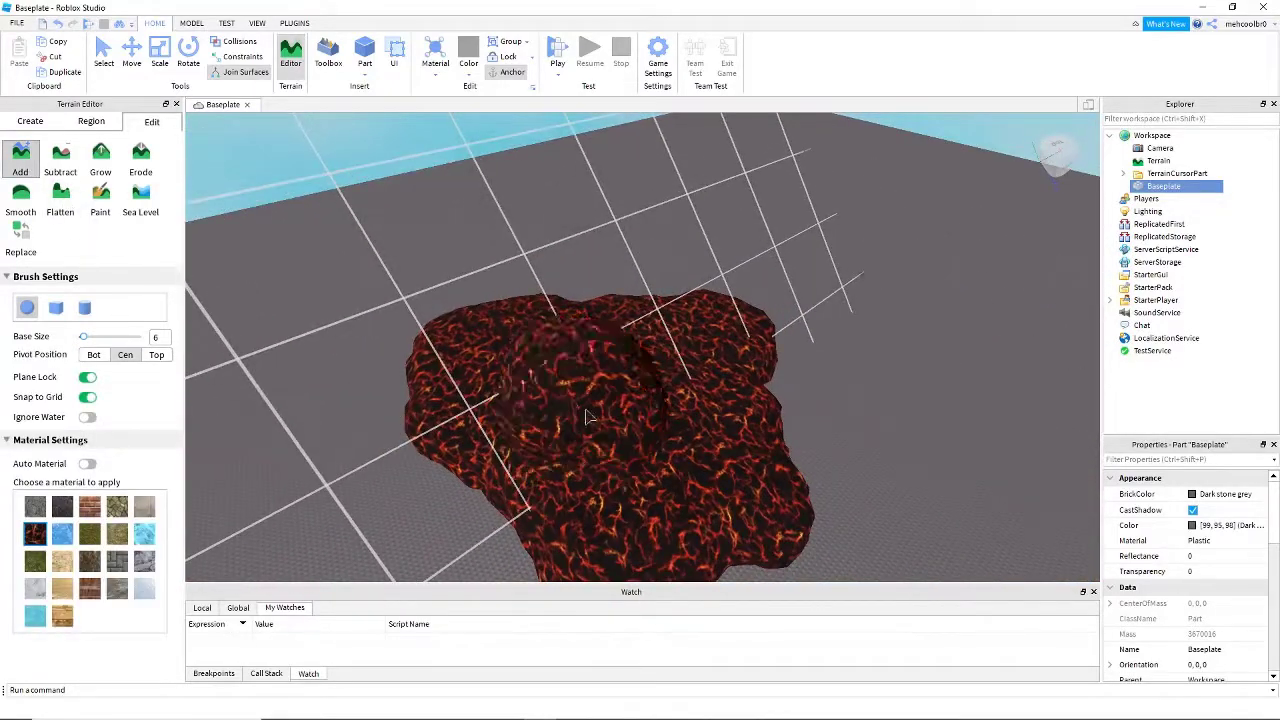
pyautogui.moveTo(565, 375); pyautogui.dragTo(455, 406, button='right')
pyautogui.press('d')
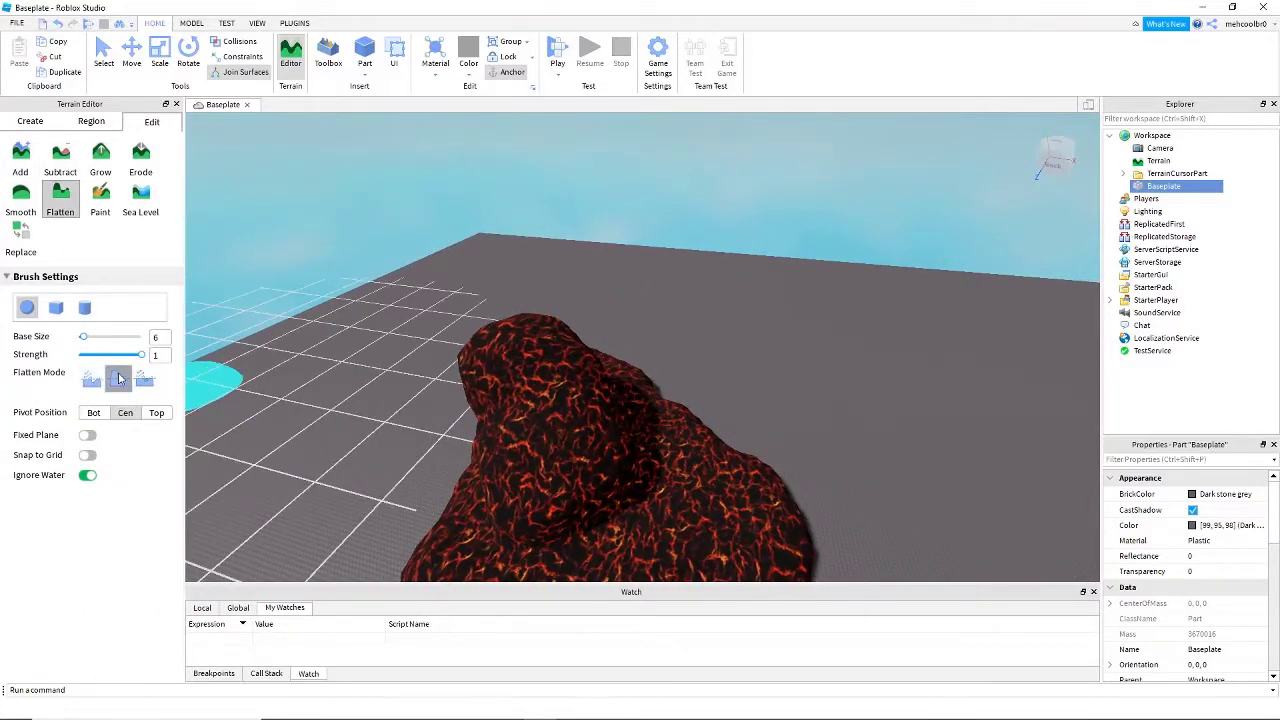
# - Set the Flatten mode to grow-only and try it on the lava patch around the mound's base
pyautogui.moveTo(511, 383); pyautogui.dragTo(531, 405, button='right')
pyautogui.press('w')
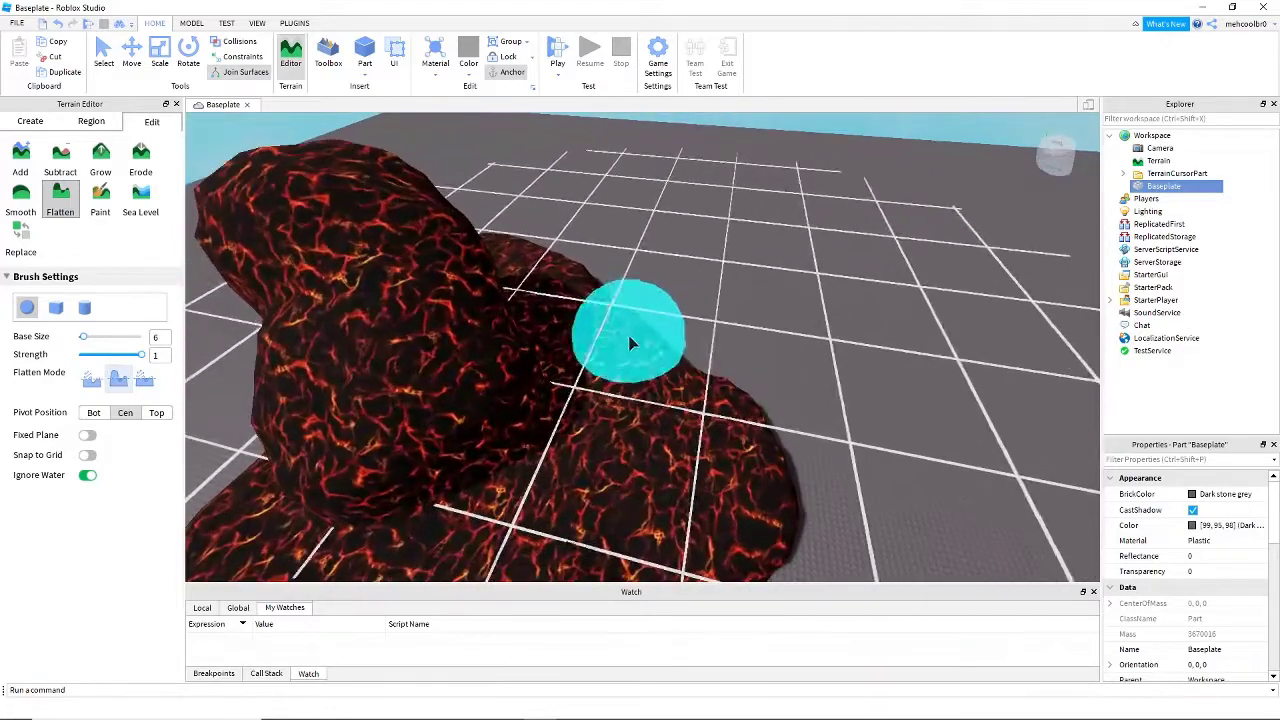
pyautogui.press('a')
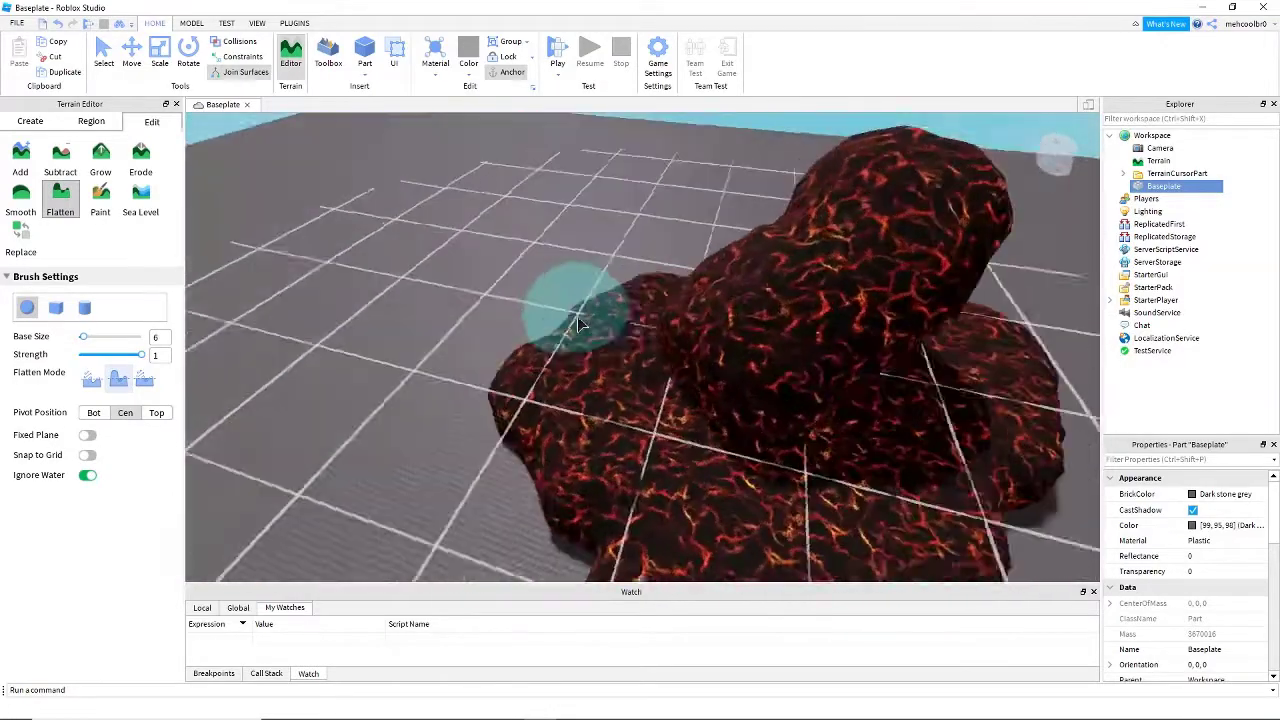
pyautogui.moveTo(577, 316); pyautogui.dragTo(147, 383, button='right')
pyautogui.press('a')
pyautogui.press('a')
# - Set the Flatten mode to both grow and erode, and flatten the base of the lava mound down to the patch
pyautogui.scroll(-10, 527, 350)
pyautogui.press('d')
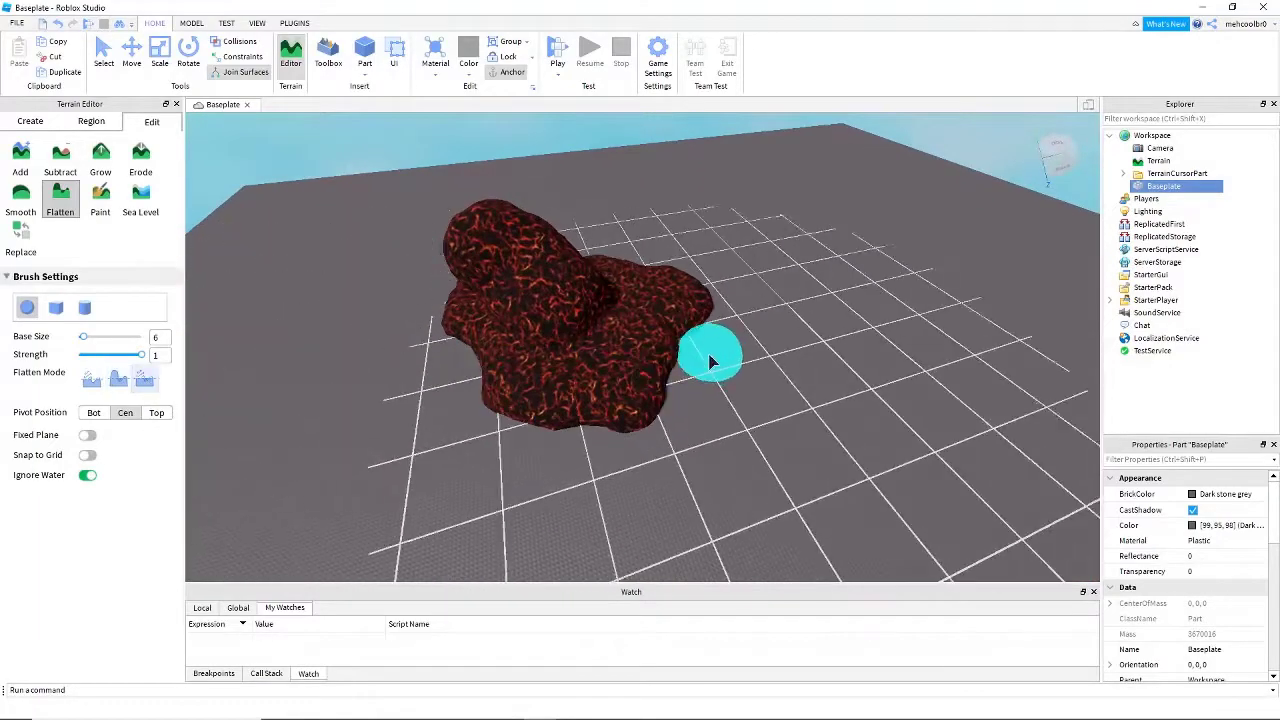
pyautogui.moveTo(817, 429); pyautogui.dragTo(783, 392, button='right')
pyautogui.press('w')
pyautogui.press('d')
pyautogui.moveTo(658, 347); pyautogui.dragTo(658, 347, button='right')
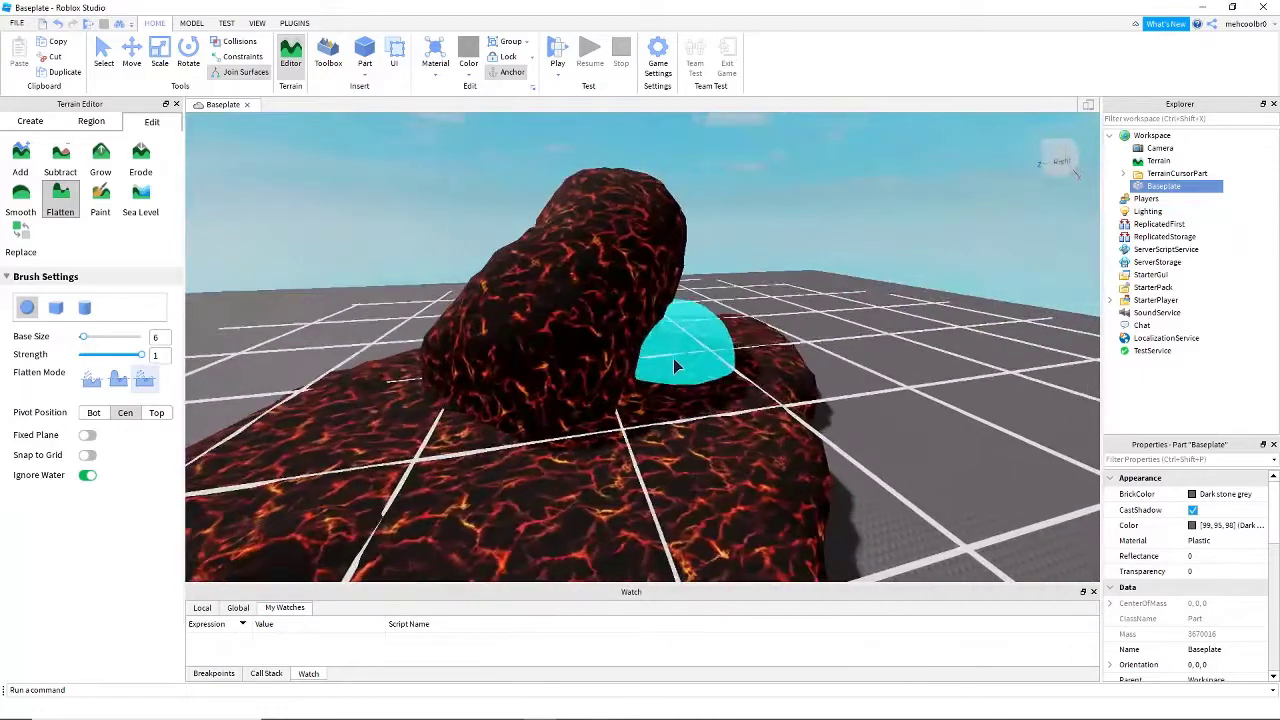
pyautogui.moveTo(709, 364); pyautogui.dragTo(486, 340)
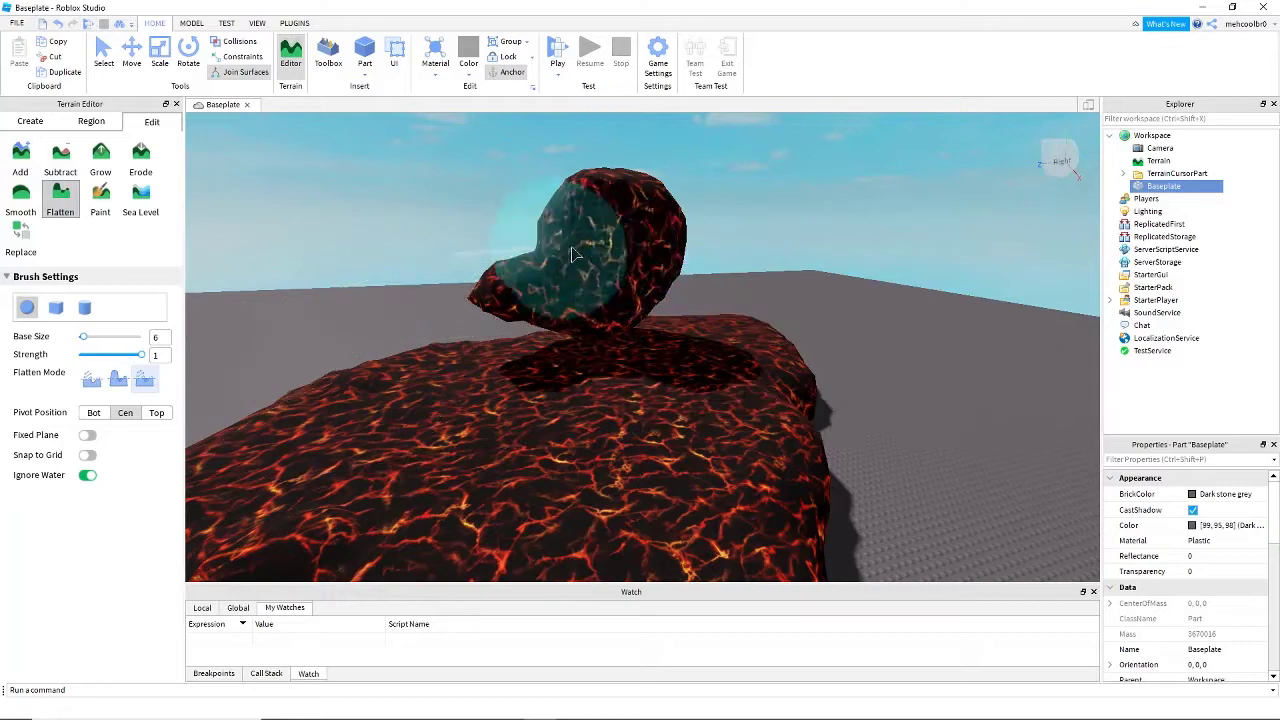
# - Flatten the floating lava chunk at different heights, cutting down its top and growing lava above it
pyautogui.scroll(1, 626, 262)
pyautogui.moveTo(626, 262); pyautogui.dragTo(663, 197)
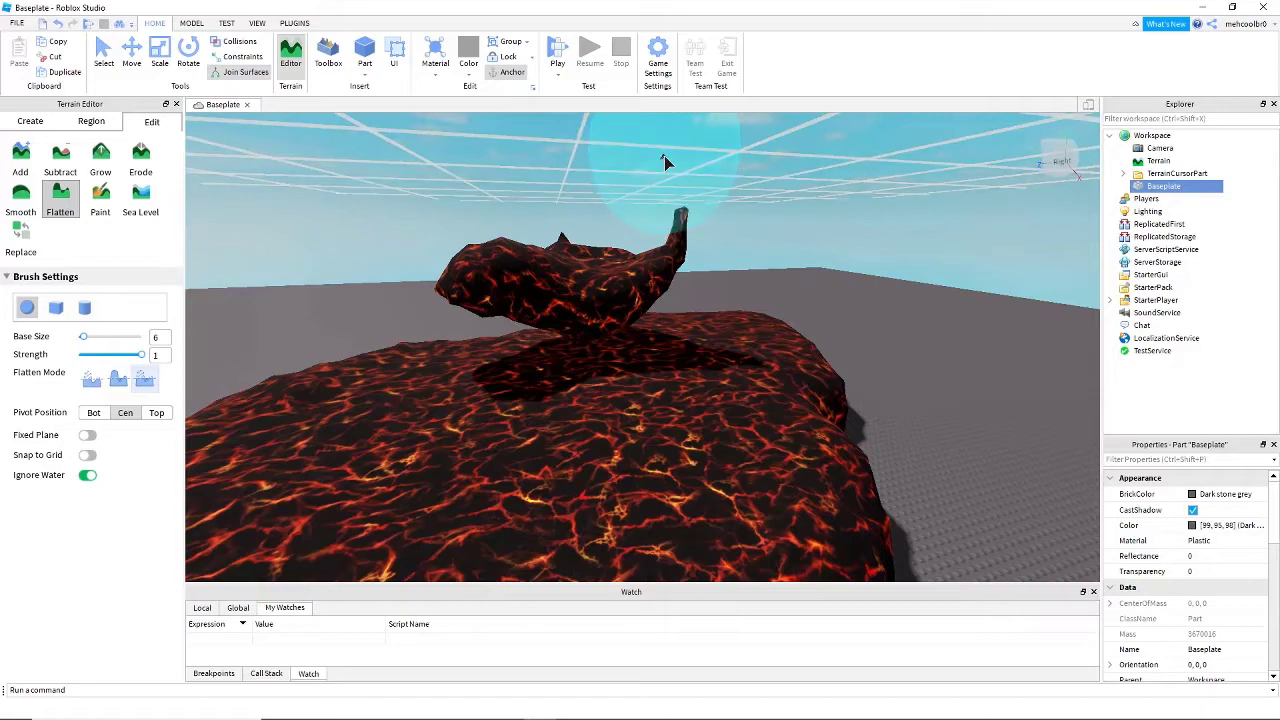
pyautogui.moveTo(664, 156); pyautogui.dragTo(660, 163)
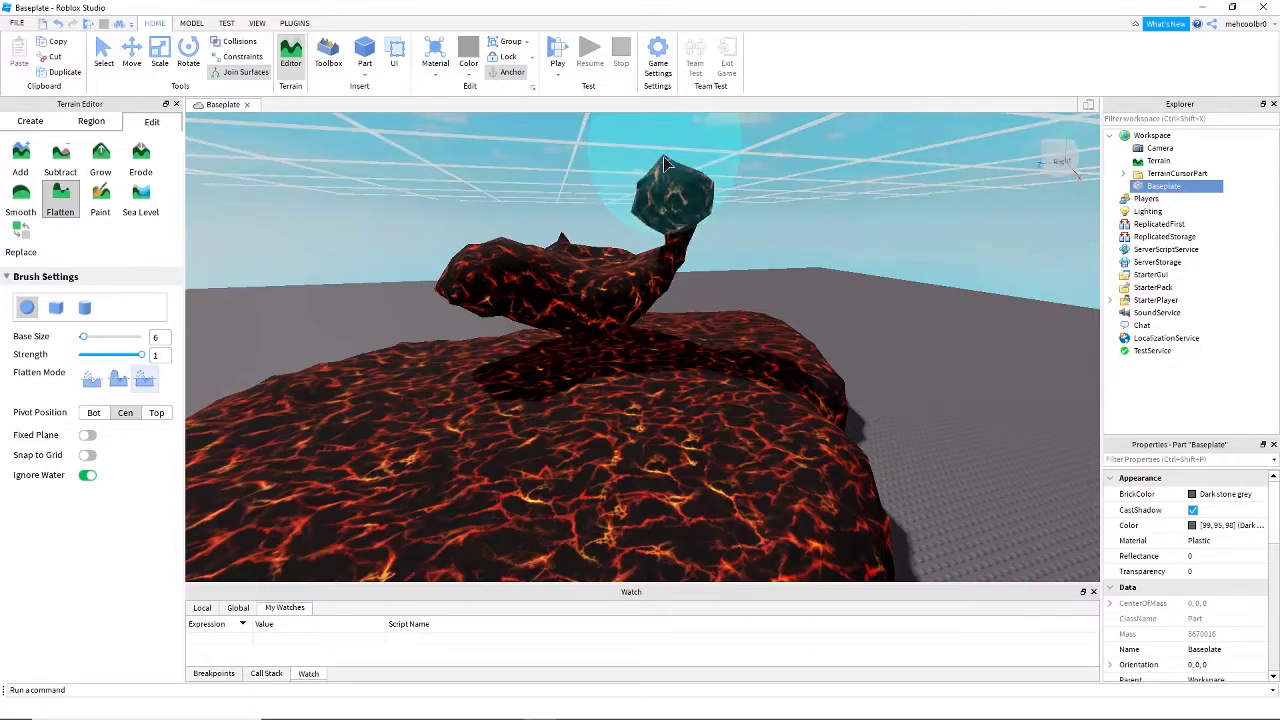
pyautogui.moveTo(664, 157); pyautogui.dragTo(679, 163, button='right')
# - Remove the floating lava chunk from above the patch
pyautogui.scroll(-4, 683, 169)
pyautogui.moveTo(722, 283); pyautogui.dragTo(728, 275, button='right')
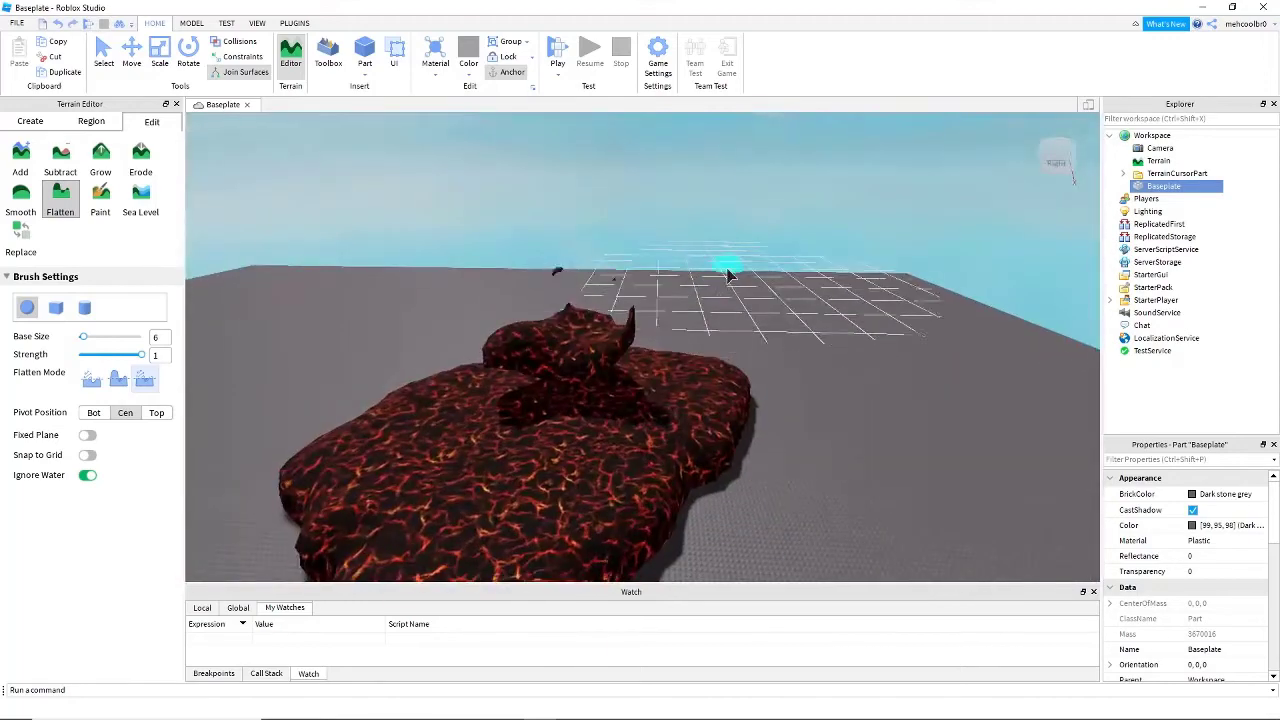
pyautogui.press('s')
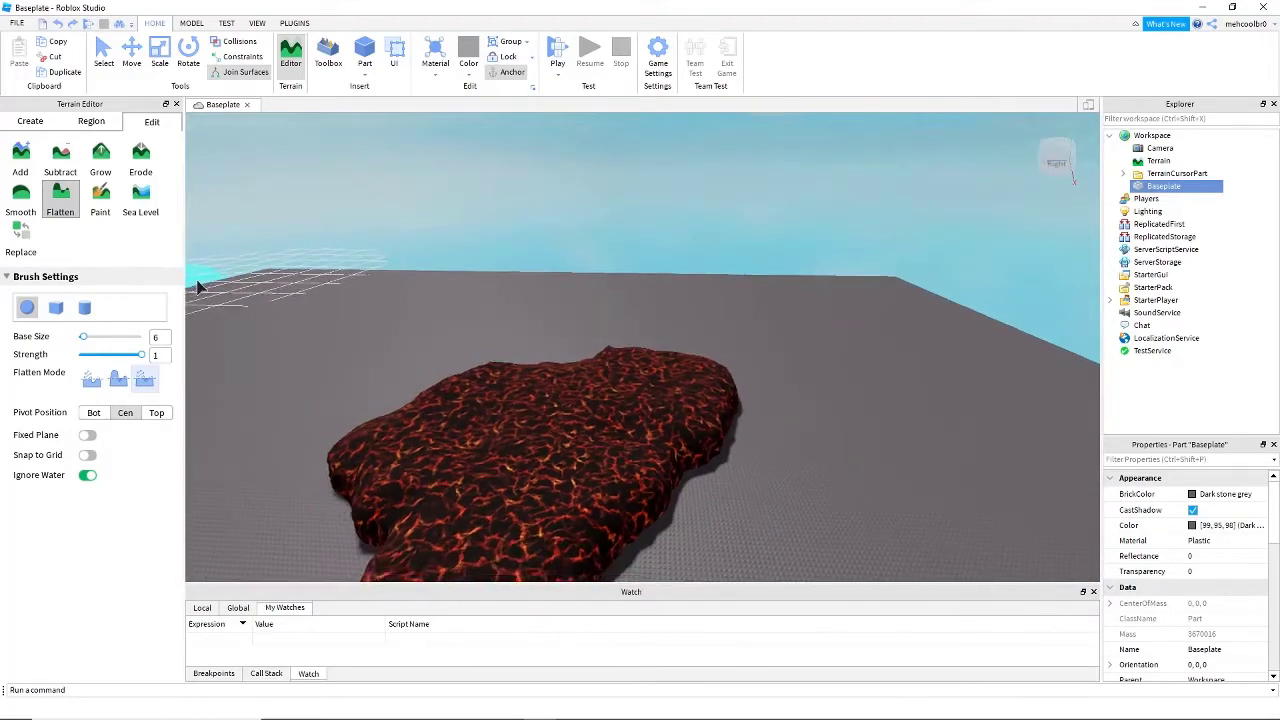
pyautogui.moveTo(572, 480); pyautogui.dragTo(577, 485, button='right')
pyautogui.press('a')
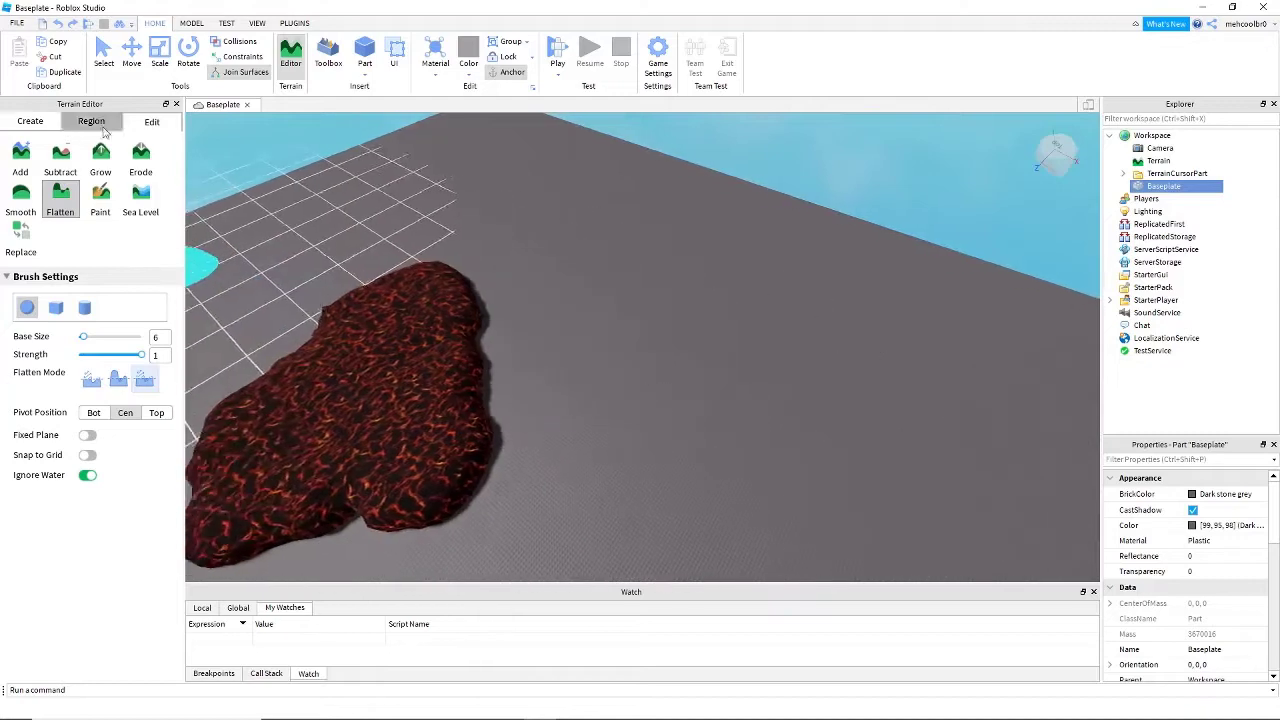
# - Switch to the Subtract tool at size 6 and carve away the first part of the lava patch
pyautogui.press('a')
pyautogui.moveTo(485, 455); pyautogui.dragTo(489, 449, button='right')
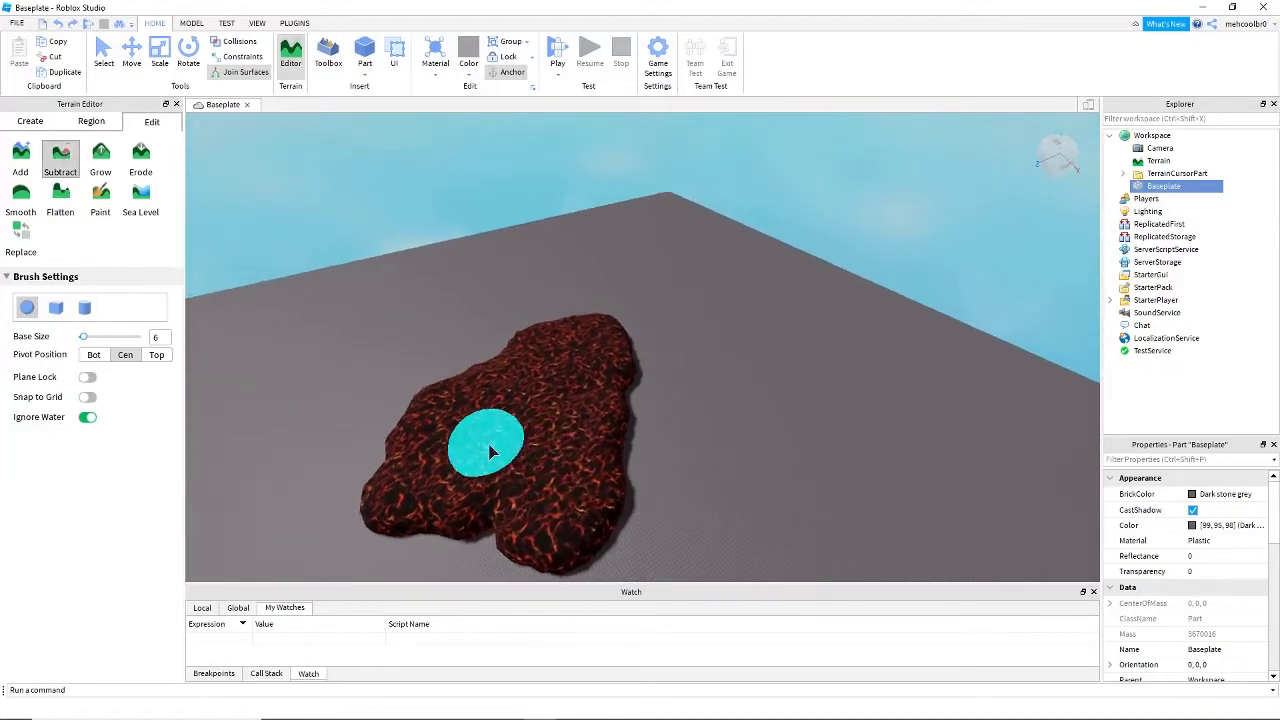
pyautogui.press('w')
pyautogui.moveTo(582, 430)
pyautogui.mouseDown()
pyautogui.moveTo(594, 428)
pyautogui.moveTo(517, 335)
pyautogui.moveTo(692, 364)
pyautogui.moveTo(449, 426)
pyautogui.mouseUp()
pyautogui.press('w')
pyautogui.moveTo(629, 374); pyautogui.dragTo(634, 376, button='right')
pyautogui.moveTo(763, 401); pyautogui.dragTo(757, 399, button='right')
pyautogui.moveTo(757, 399)
pyautogui.mouseDown()
pyautogui.moveTo(760, 341)
pyautogui.moveTo(690, 301)
pyautogui.mouseUp()
# - Subtract the remaining strip and small leftovers of lava from the baseplate
pyautogui.press('d')
pyautogui.moveTo(690, 301); pyautogui.dragTo(640, 290, button='right')
pyautogui.moveTo(590, 285)
pyautogui.mouseDown()
pyautogui.moveTo(508, 275)
pyautogui.moveTo(695, 270)
pyautogui.mouseUp()
pyautogui.moveTo(695, 270); pyautogui.dragTo(632, 270, button='right')
pyautogui.moveTo(632, 270)
pyautogui.mouseDown()
pyautogui.moveTo(578, 284)
pyautogui.moveTo(739, 303)
pyautogui.mouseUp()
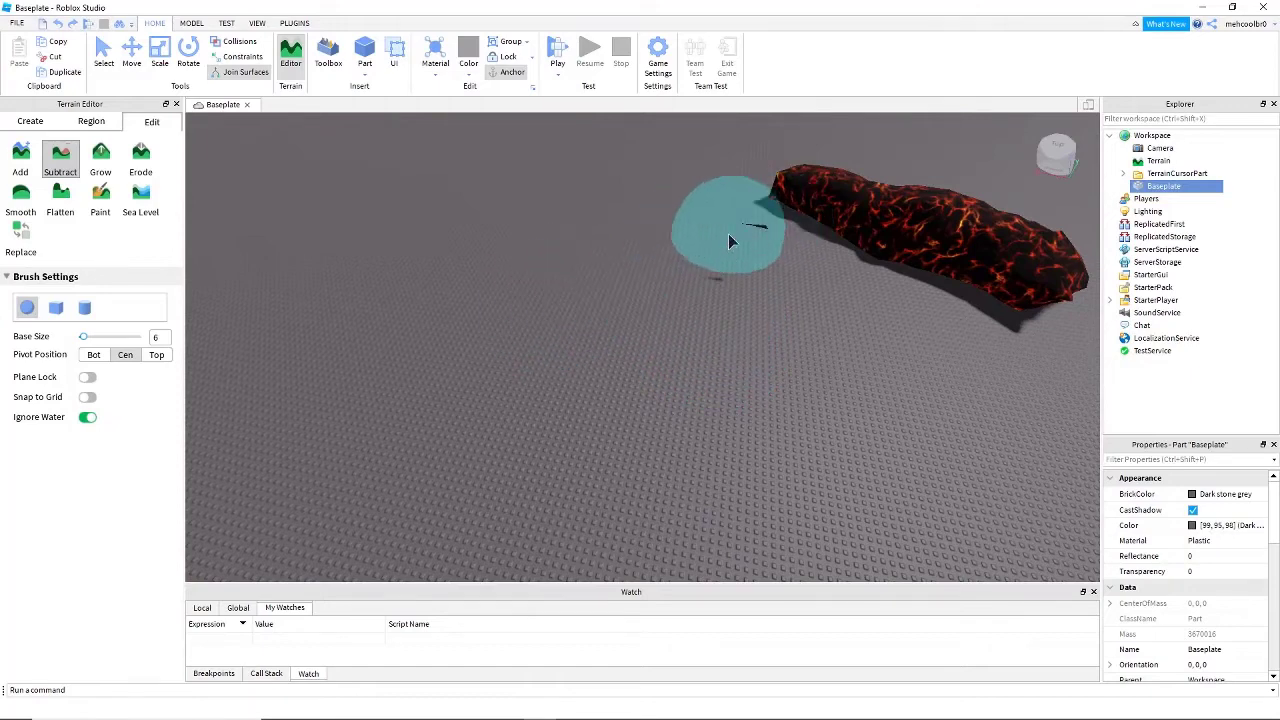
pyautogui.moveTo(760, 227)
pyautogui.mouseDown()
pyautogui.moveTo(1043, 271)
pyautogui.moveTo(594, 163)
pyautogui.moveTo(667, 230)
pyautogui.mouseUp()
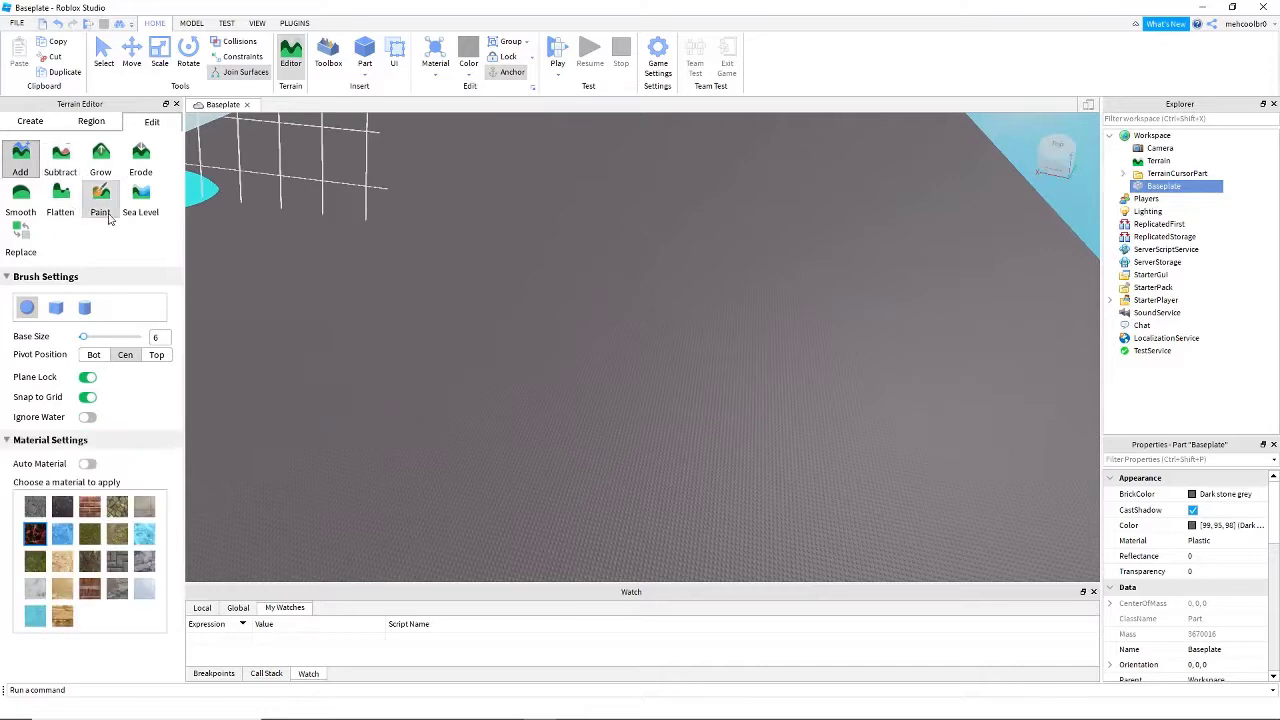
# - Build a Grass hill on the empty baseplate with the Add tool at size 6
pyautogui.moveTo(556, 524); pyautogui.dragTo(545, 530, button='right')
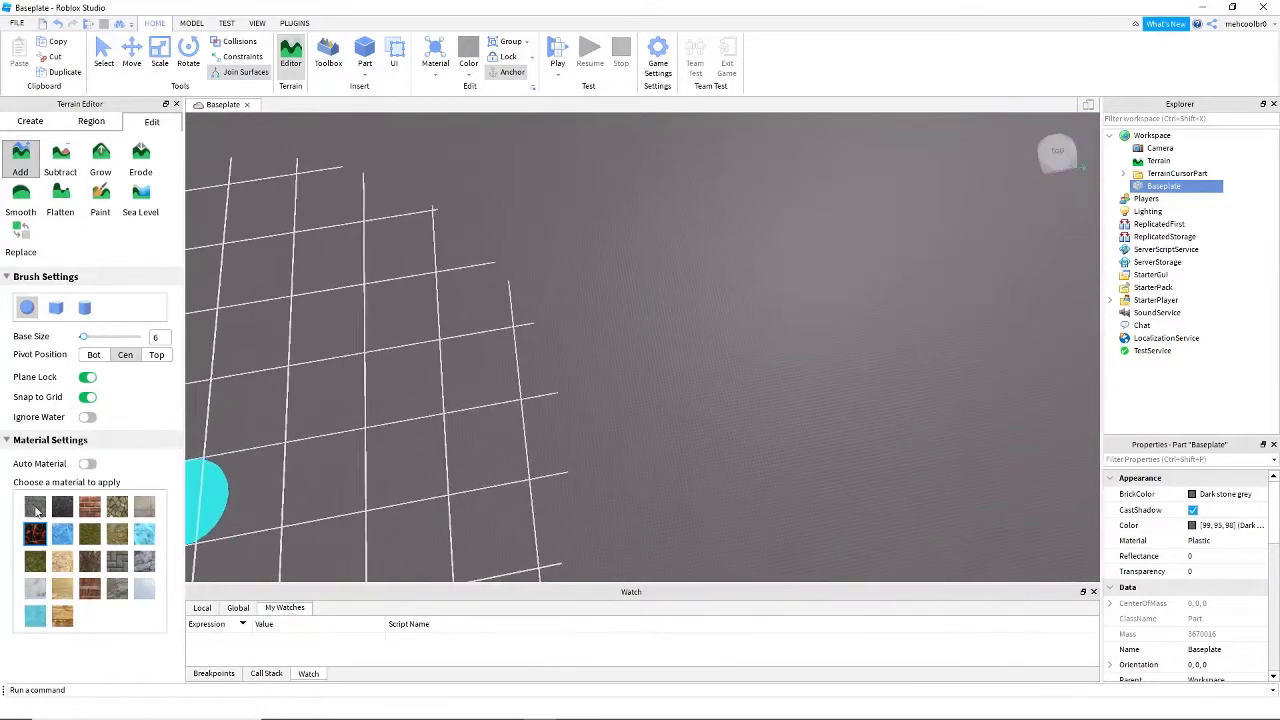
pyautogui.moveTo(516, 142); pyautogui.dragTo(619, 338)
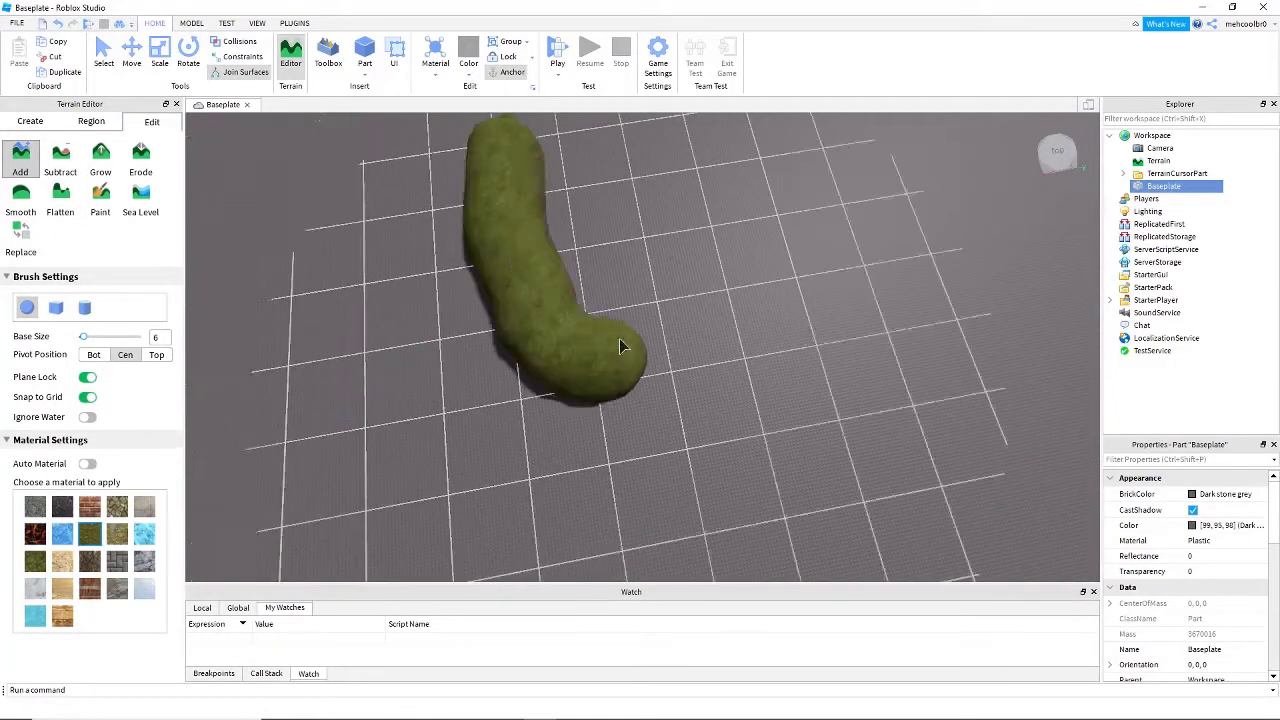
pyautogui.moveTo(579, 264)
pyautogui.mouseDown(button='right')
pyautogui.moveTo(702, 281)
pyautogui.moveTo(711, 379)
pyautogui.mouseUp(button='right')
pyautogui.press('w')
pyautogui.press('s')
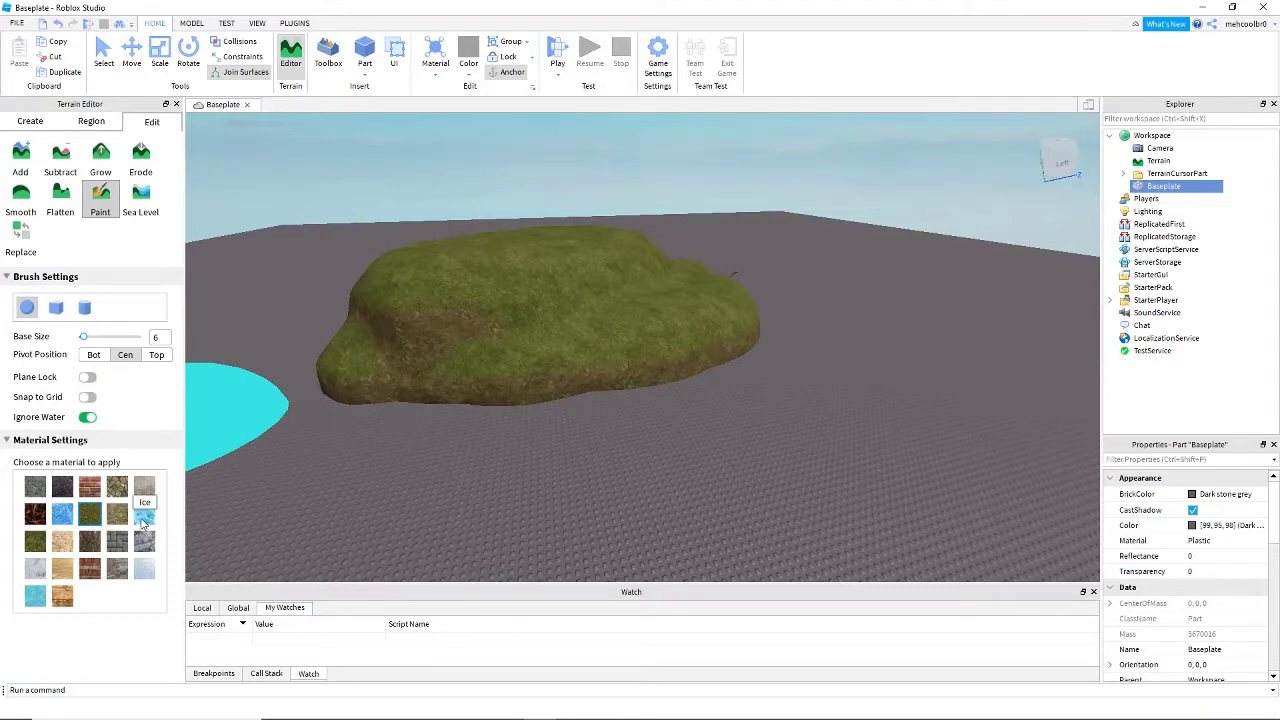
# - Use the Paint tool at size 6 to paint Ice over the near side and top of the grass hill
pyautogui.moveTo(685, 372); pyautogui.dragTo(690, 350, button='right')
pyautogui.press('w')
pyautogui.moveTo(660, 280); pyautogui.dragTo(469, 294)
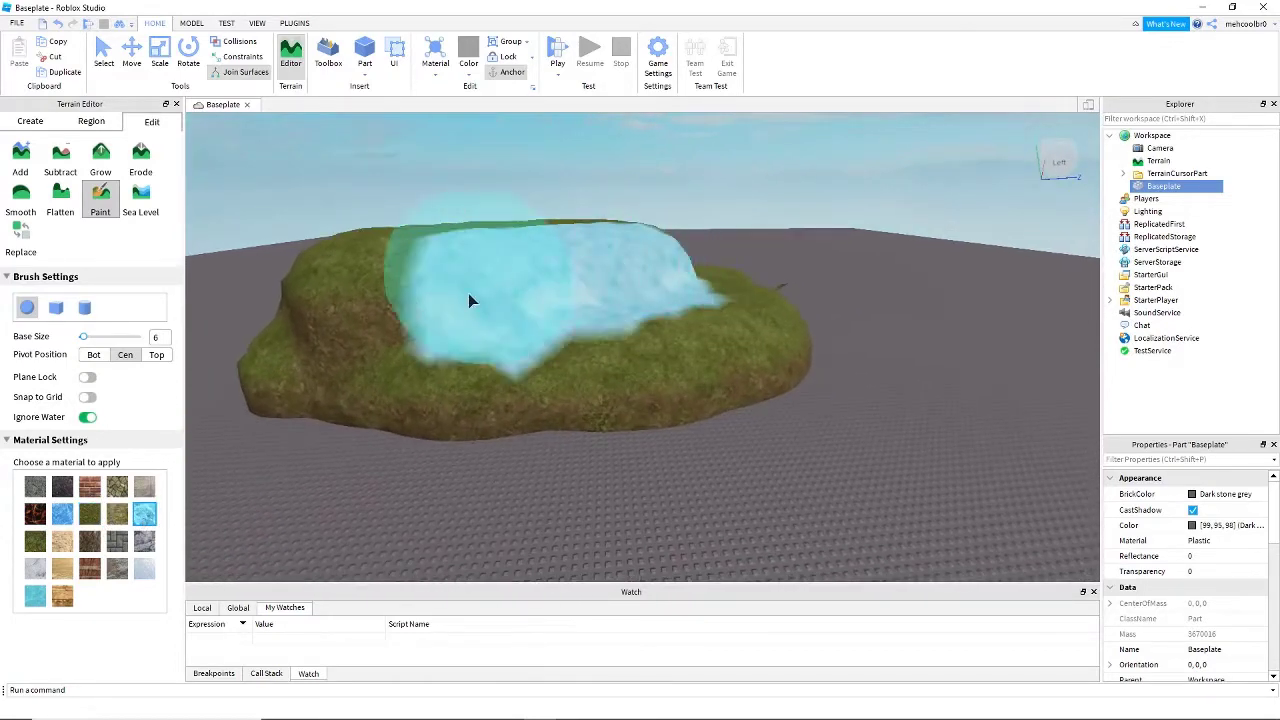
pyautogui.press('d')
pyautogui.moveTo(780, 328); pyautogui.dragTo(881, 304, button='right')
# - Paint Ice over the other sides and the lower edges of the hill
pyautogui.press('d')
pyautogui.press('s')
pyautogui.moveTo(720, 275)
pyautogui.mouseDown()
pyautogui.moveTo(687, 265)
pyautogui.moveTo(574, 331)
pyautogui.moveTo(424, 490)
pyautogui.mouseUp()
pyautogui.press('a')
pyautogui.press('d')
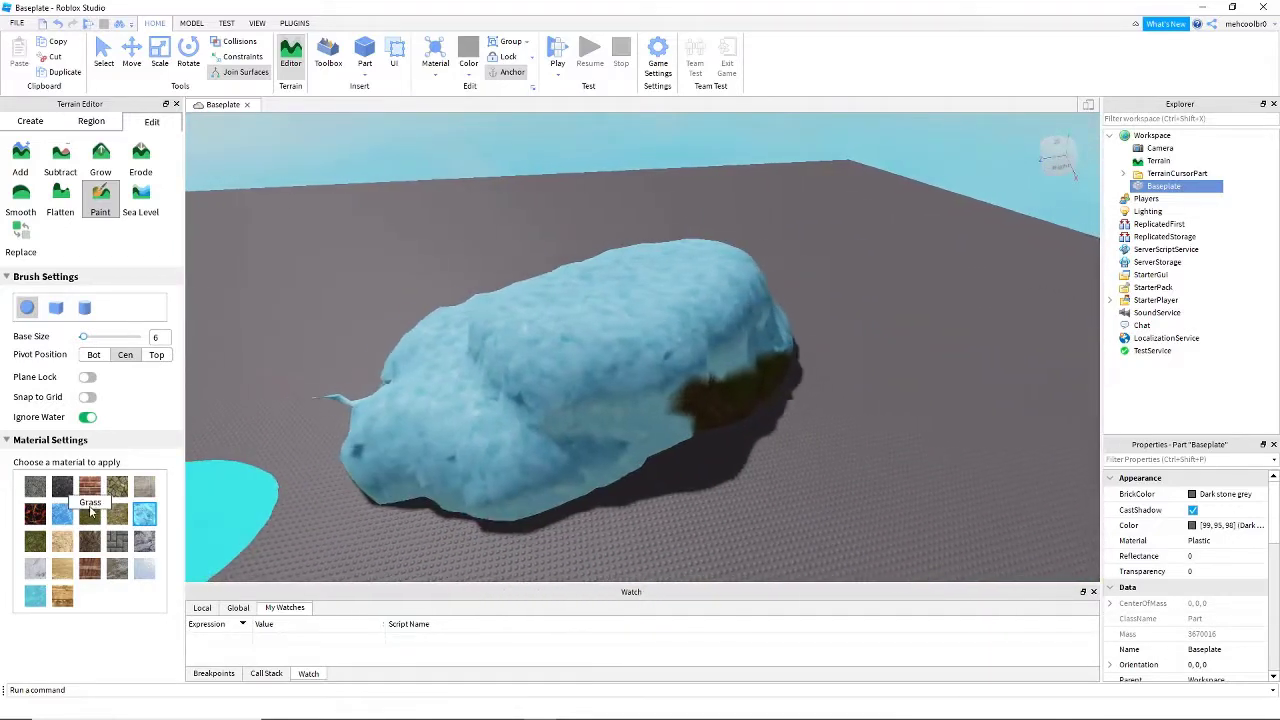
# - Change the paint material to Brick and paint it over the hill's icy top and front side
pyautogui.press('s')
pyautogui.moveTo(604, 351); pyautogui.dragTo(597, 333)
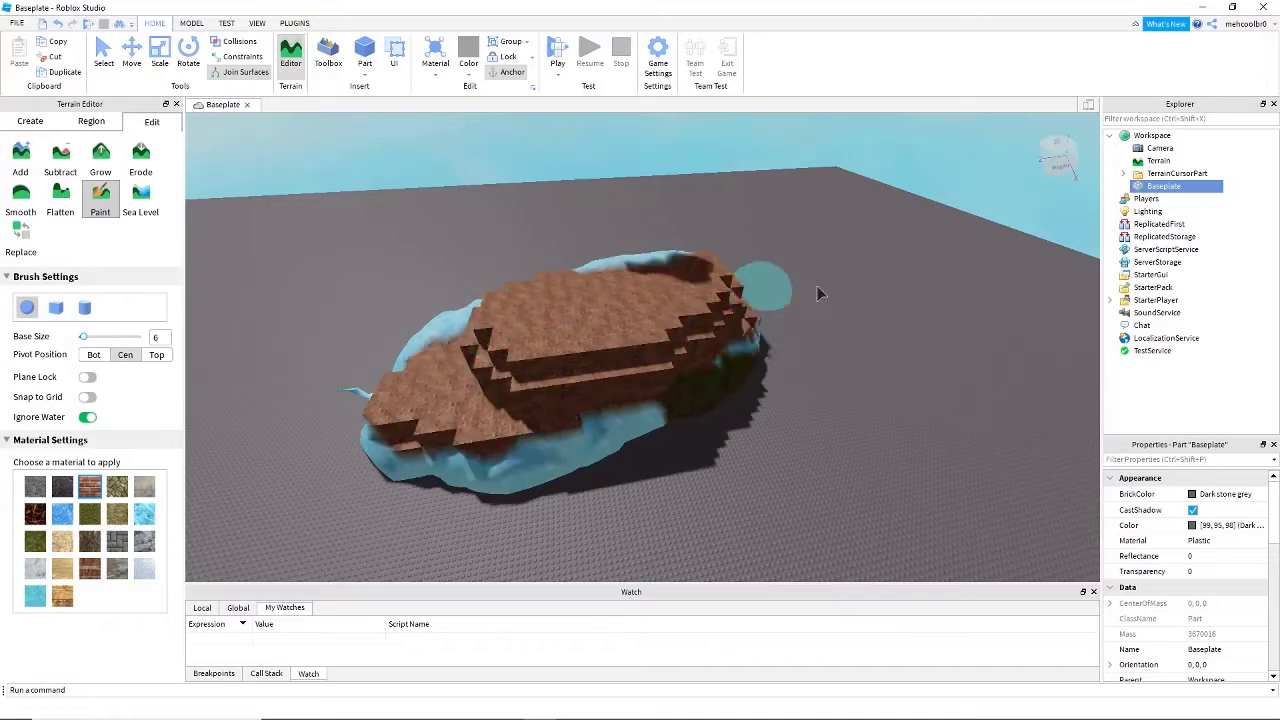
pyautogui.moveTo(818, 293)
pyautogui.mouseDown()
pyautogui.moveTo(700, 320)
pyautogui.moveTo(586, 386)
pyautogui.moveTo(429, 429)
pyautogui.moveTo(422, 490)
pyautogui.mouseUp()
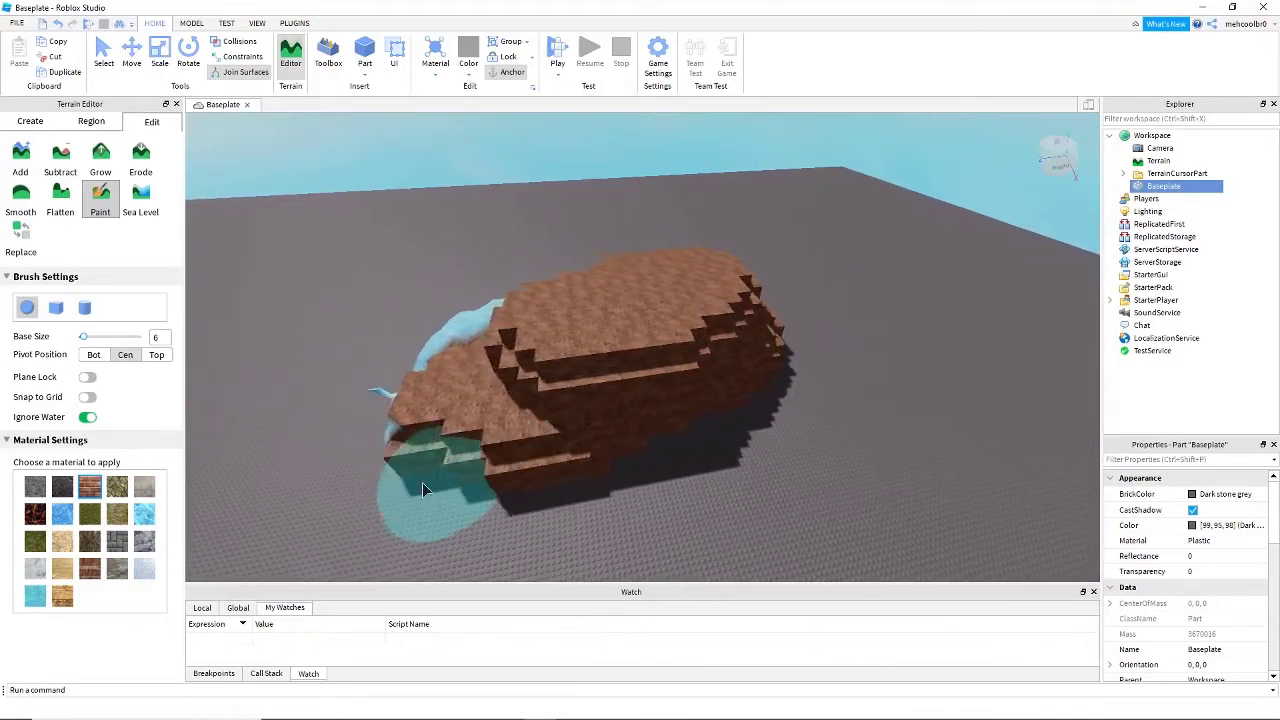
# - Paint Brick over the remaining icy areas of the hill, and undo the painting back to grass
pyautogui.press('a')
pyautogui.moveTo(422, 484)
pyautogui.mouseDown(button='right')
pyautogui.moveTo(446, 462)
pyautogui.moveTo(455, 424)
pyautogui.mouseUp(button='right')
pyautogui.moveTo(455, 424); pyautogui.dragTo(522, 403)
pyautogui.moveTo(522, 403); pyautogui.dragTo(522, 403, button='right')
pyautogui.press('a')
pyautogui.moveTo(522, 403)
pyautogui.mouseDown()
pyautogui.moveTo(525, 388)
pyautogui.moveTo(658, 332)
pyautogui.moveTo(687, 273)
pyautogui.mouseUp()
pyautogui.moveTo(687, 273); pyautogui.dragTo(745, 273, button='right')
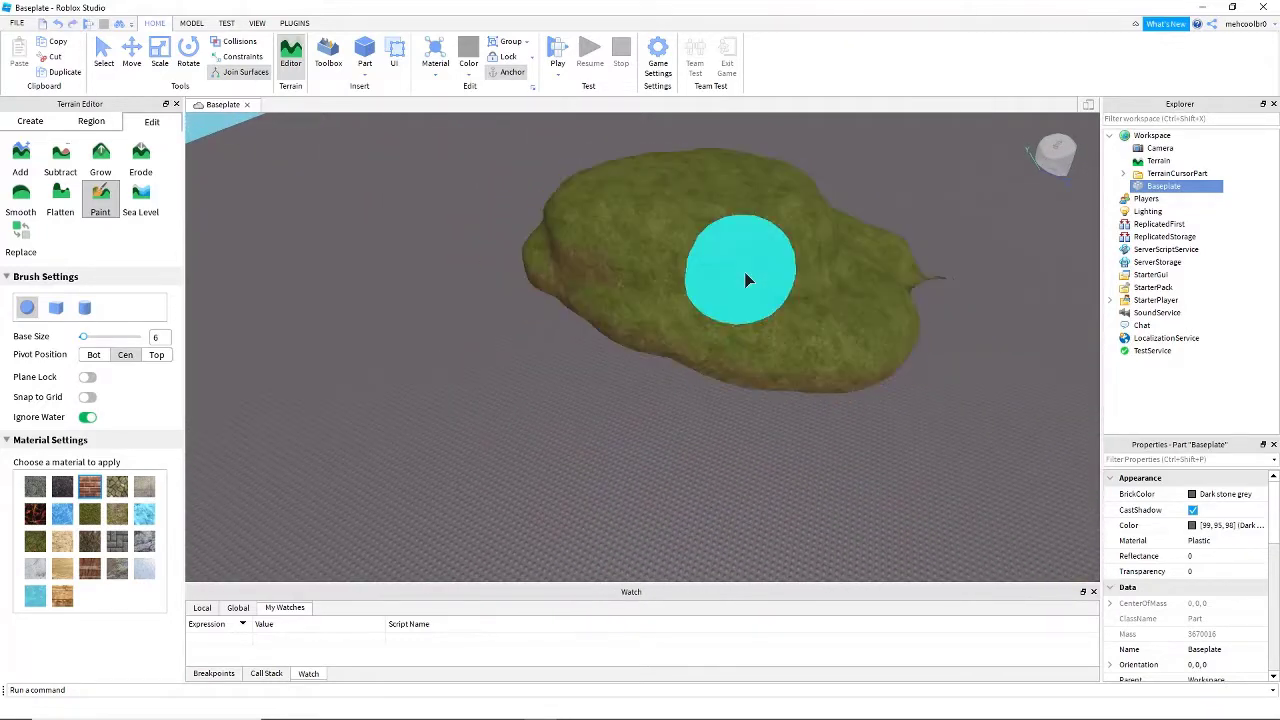
# - Use the Sea Level tool to fill the map region with water, with its Y size set to 260
pyautogui.click(146, 203)
pyautogui.scroll(-5, 434, 282)
pyautogui.moveTo(532, 276); pyautogui.dragTo(530, 279, button='right')
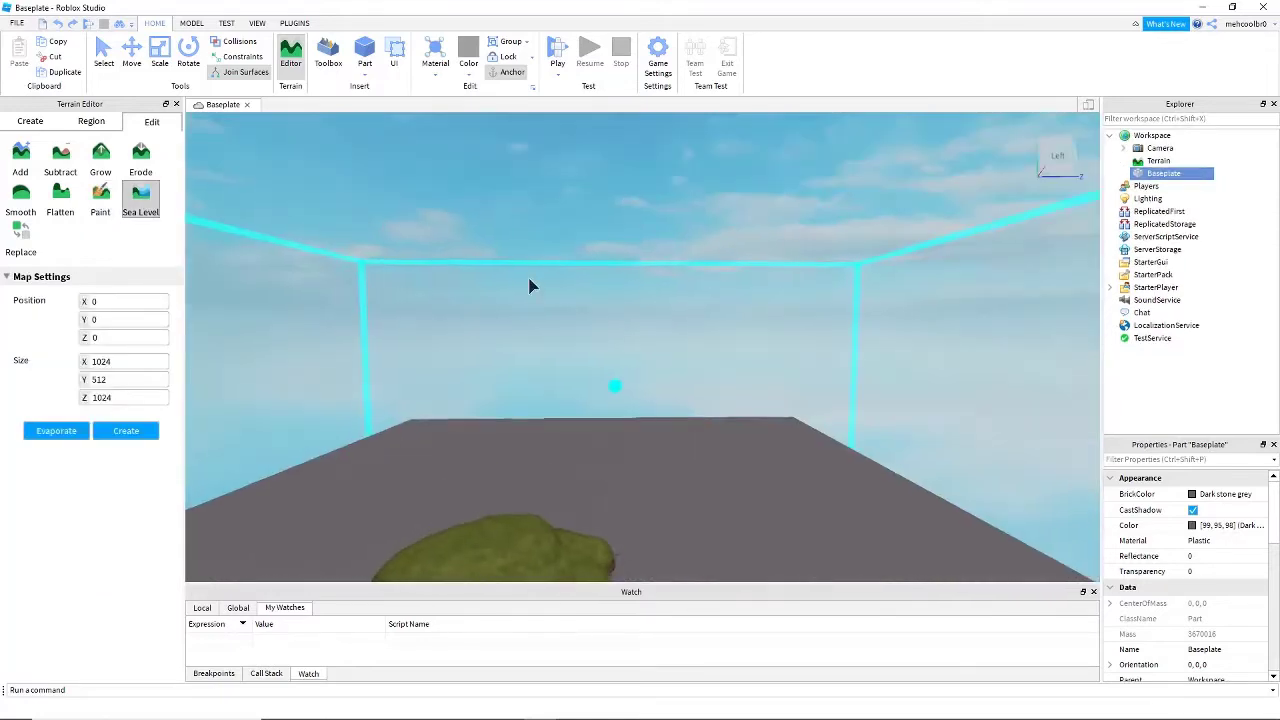
pyautogui.press('s')
pyautogui.press('d')
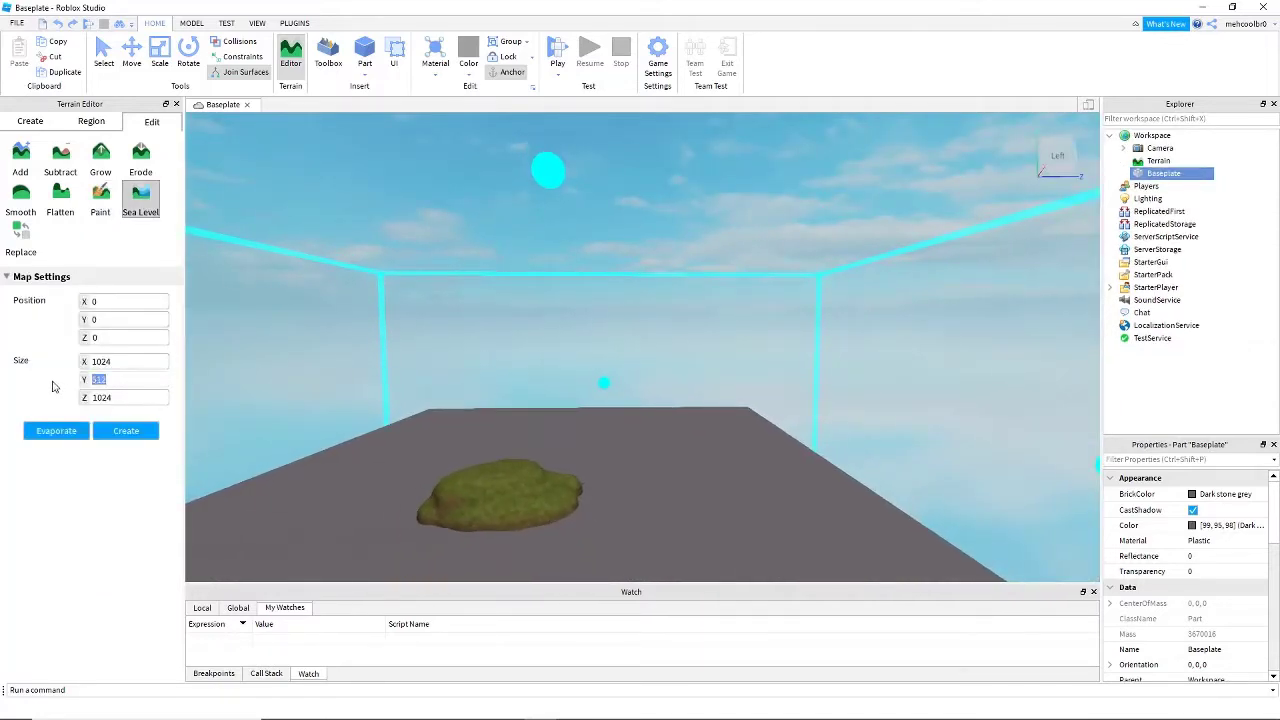
pyautogui.write('25')
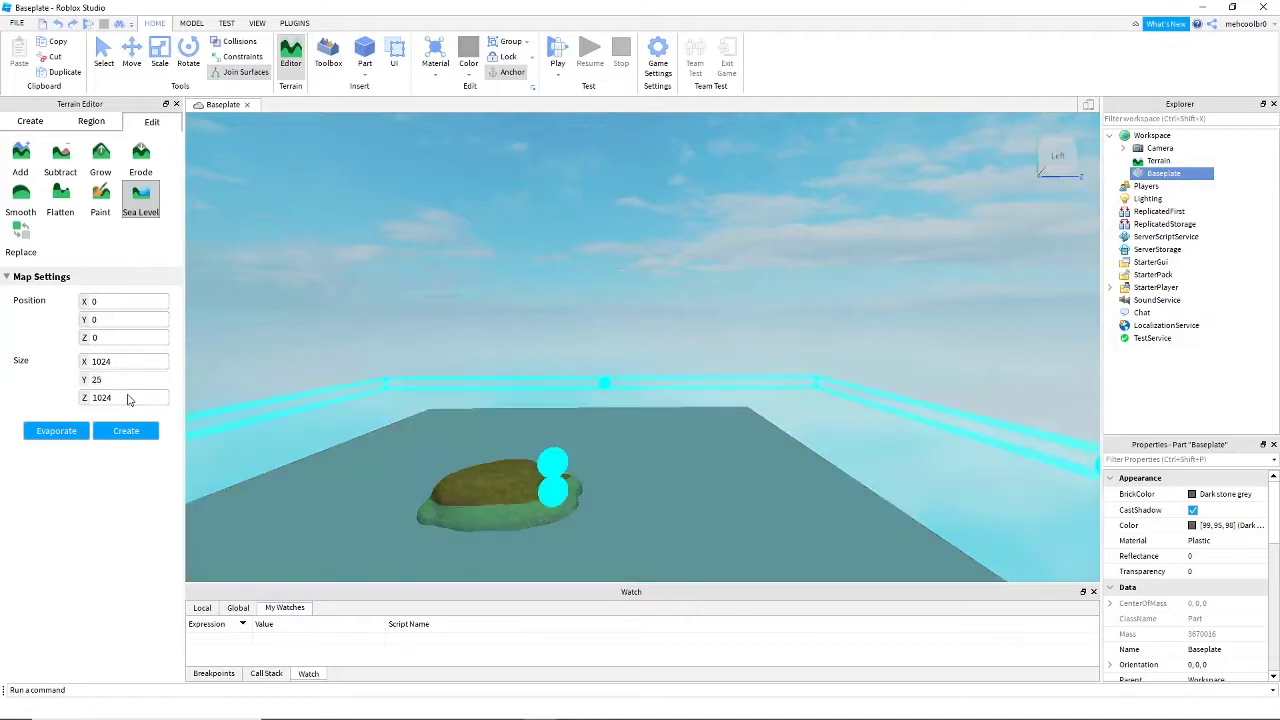
pyautogui.write('60')
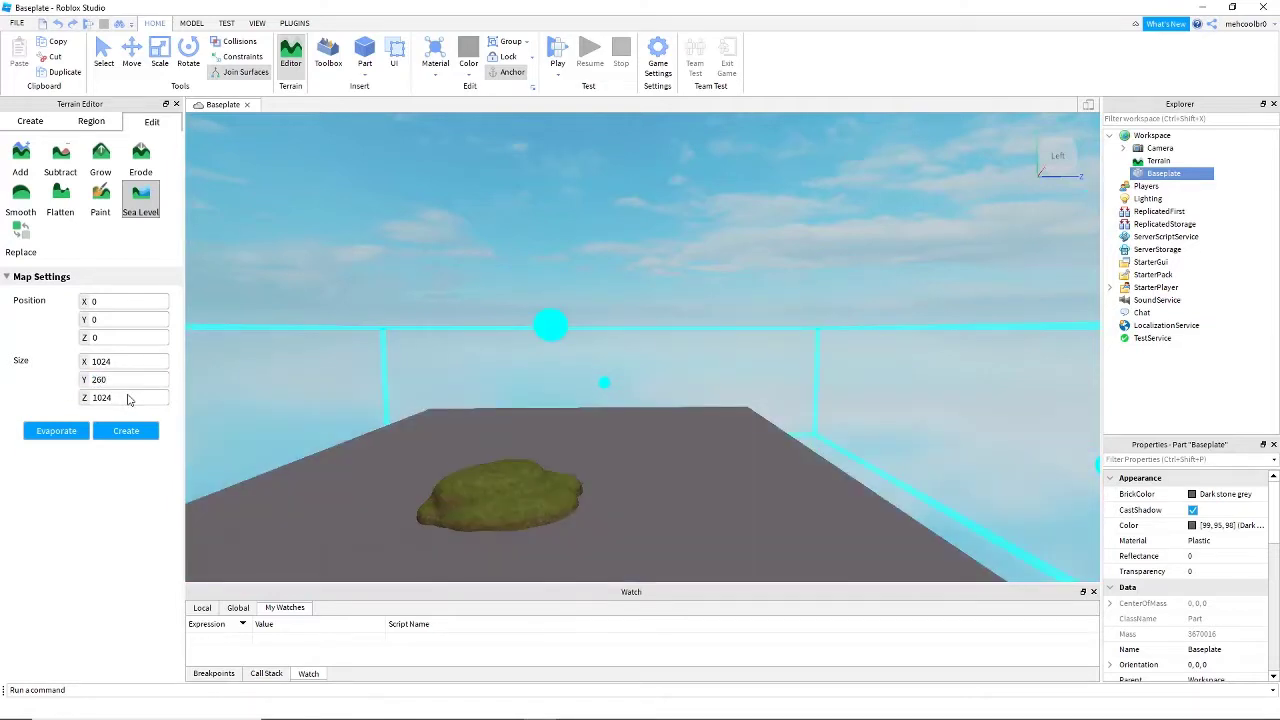
pyautogui.scroll(5, 606, 344)
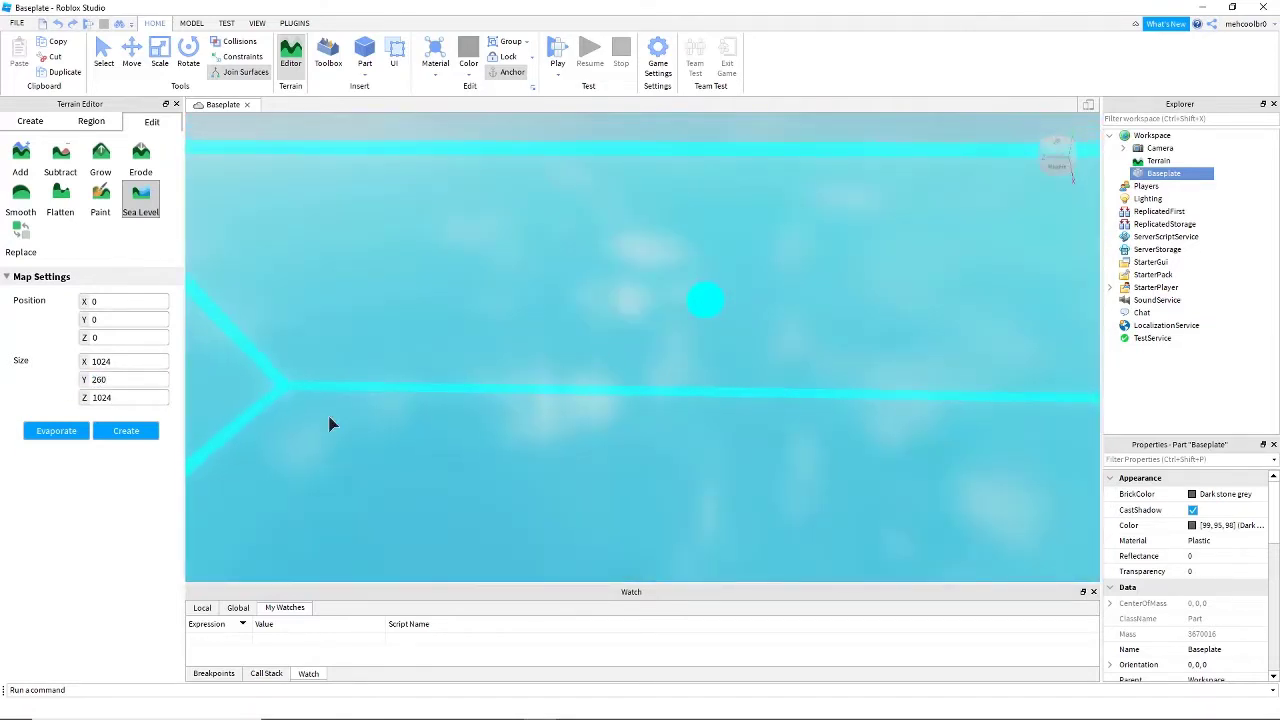
pyautogui.scroll(-3, 330, 424)
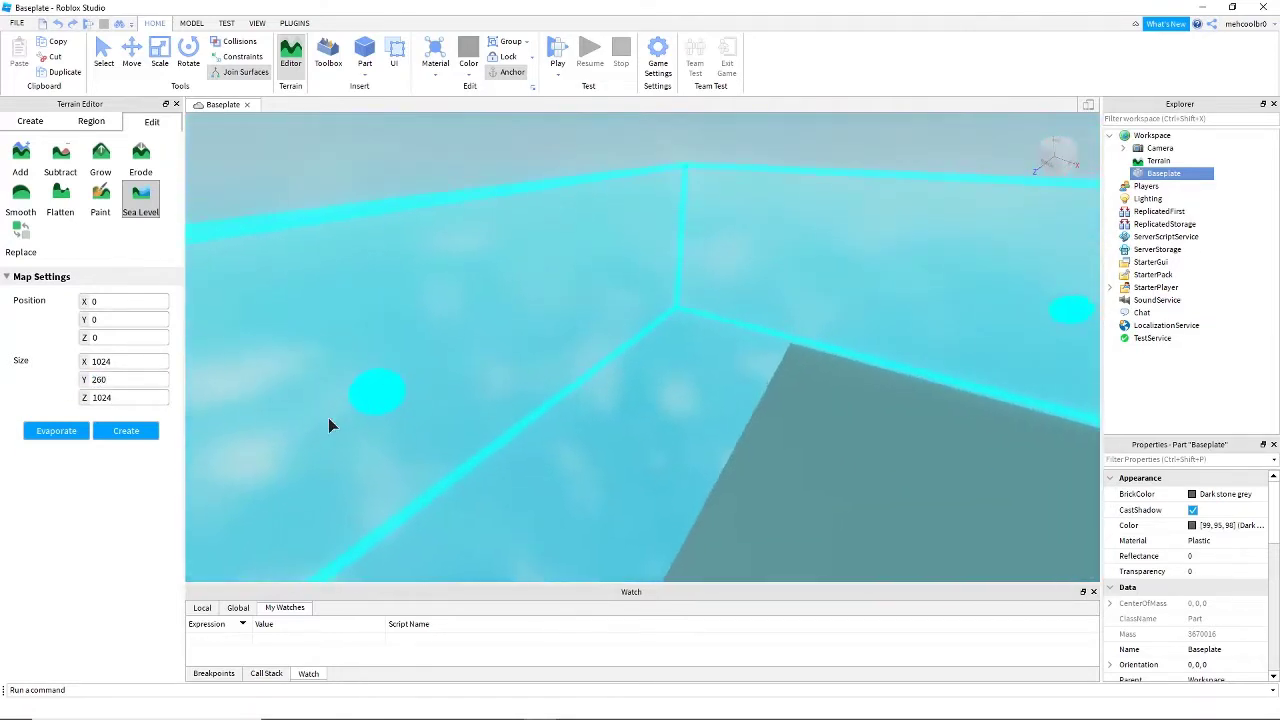
pyautogui.click(126, 431)
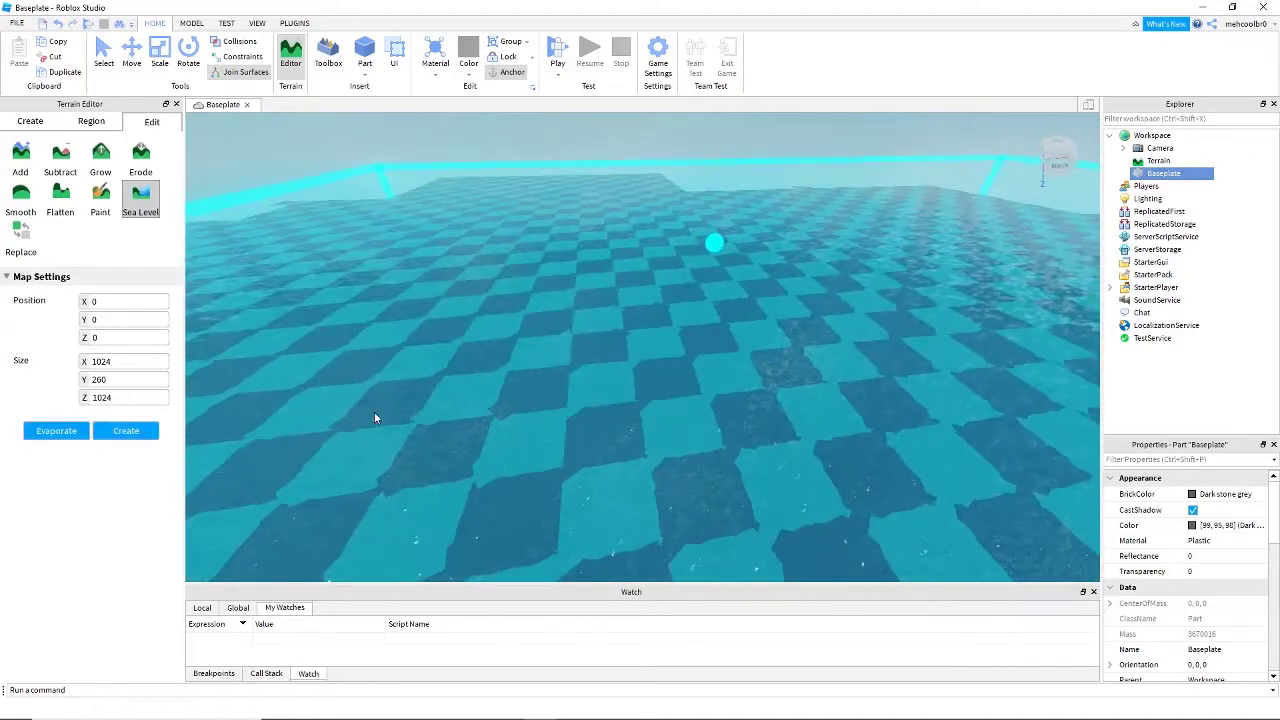
pyautogui.scroll(-4, 480, 390)
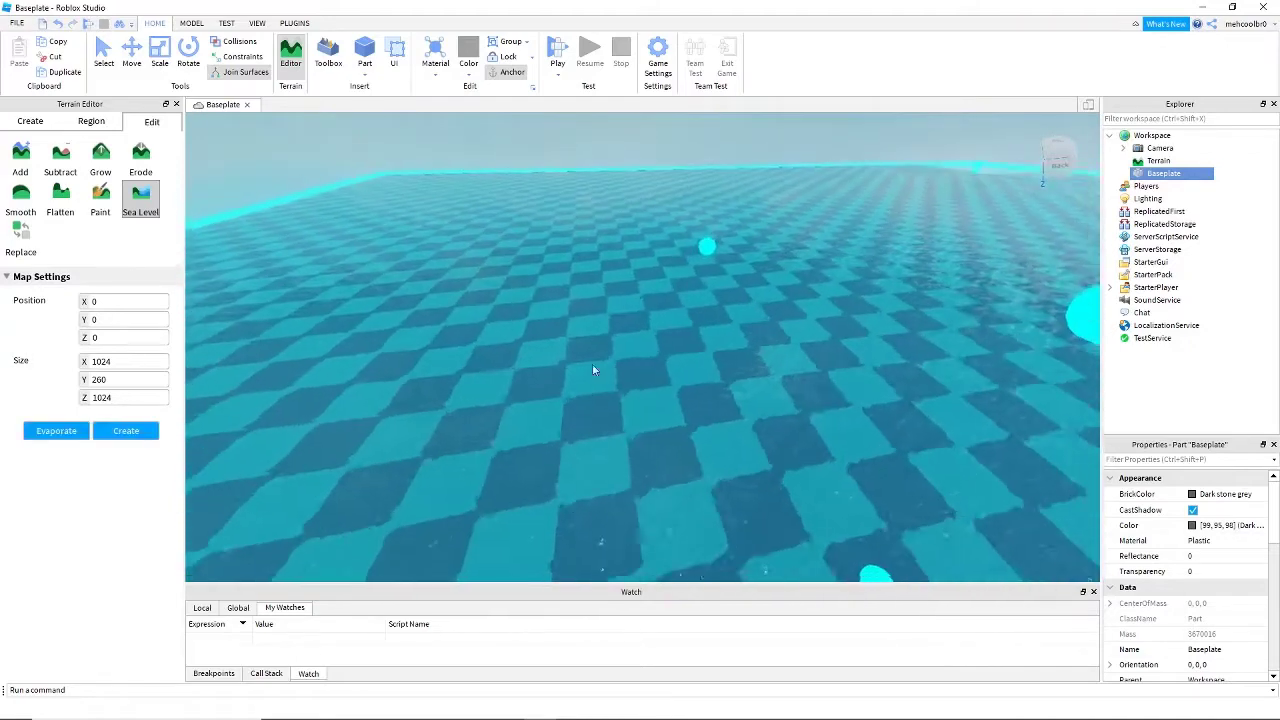
# - Evaporate the water from the Sea Level region
pyautogui.moveTo(805, 445); pyautogui.dragTo(805, 445, button='right')
pyautogui.scroll(-3, 664, 479)
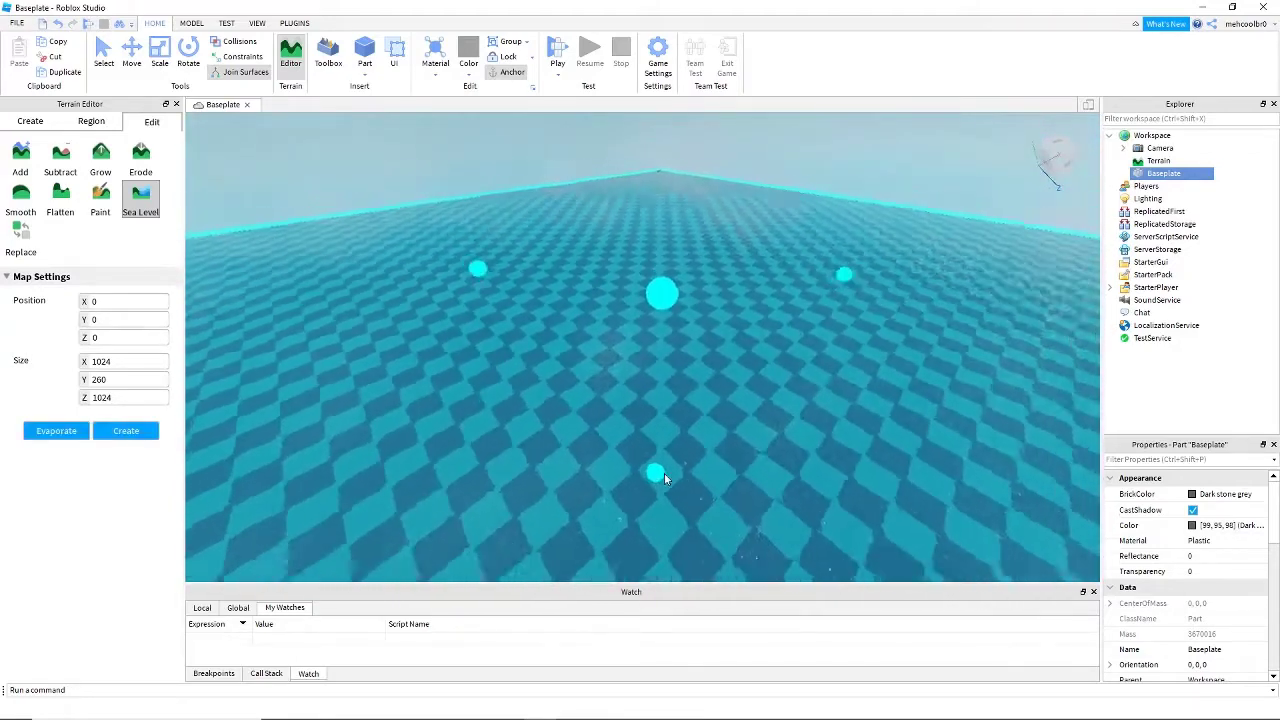
pyautogui.click(55, 431)
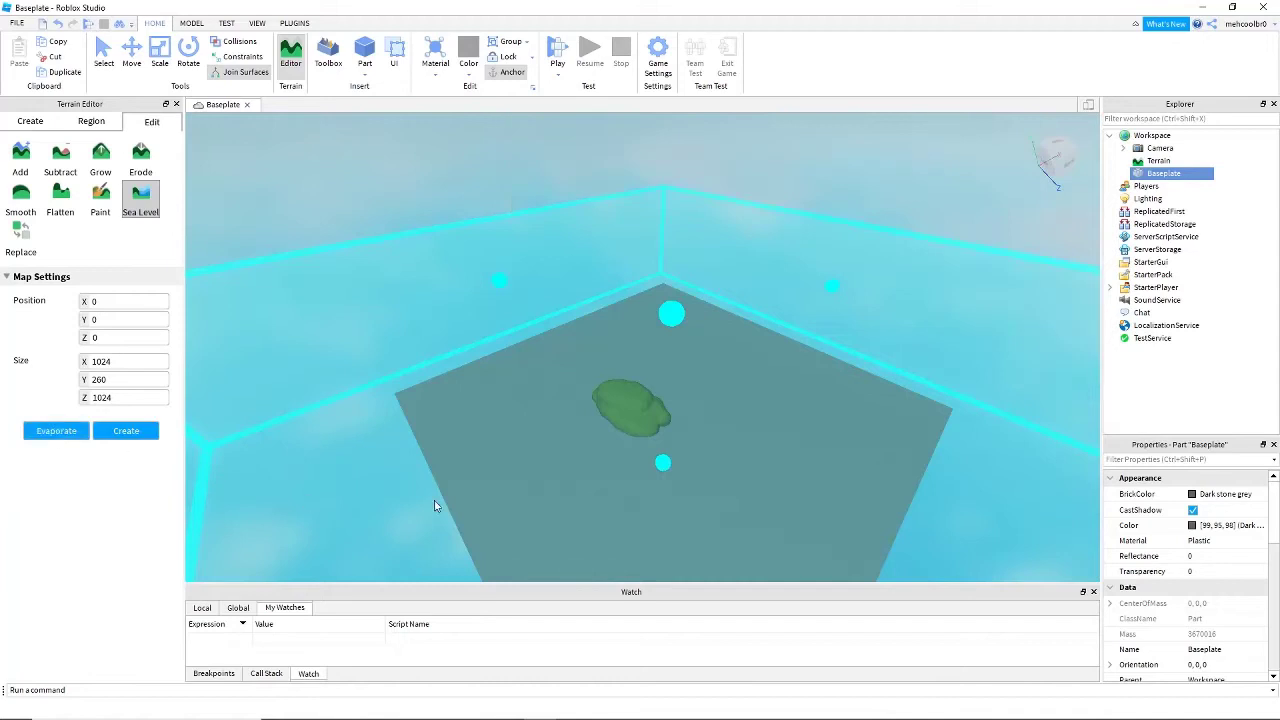
pyautogui.moveTo(539, 334); pyautogui.dragTo(496, 261, button='right')
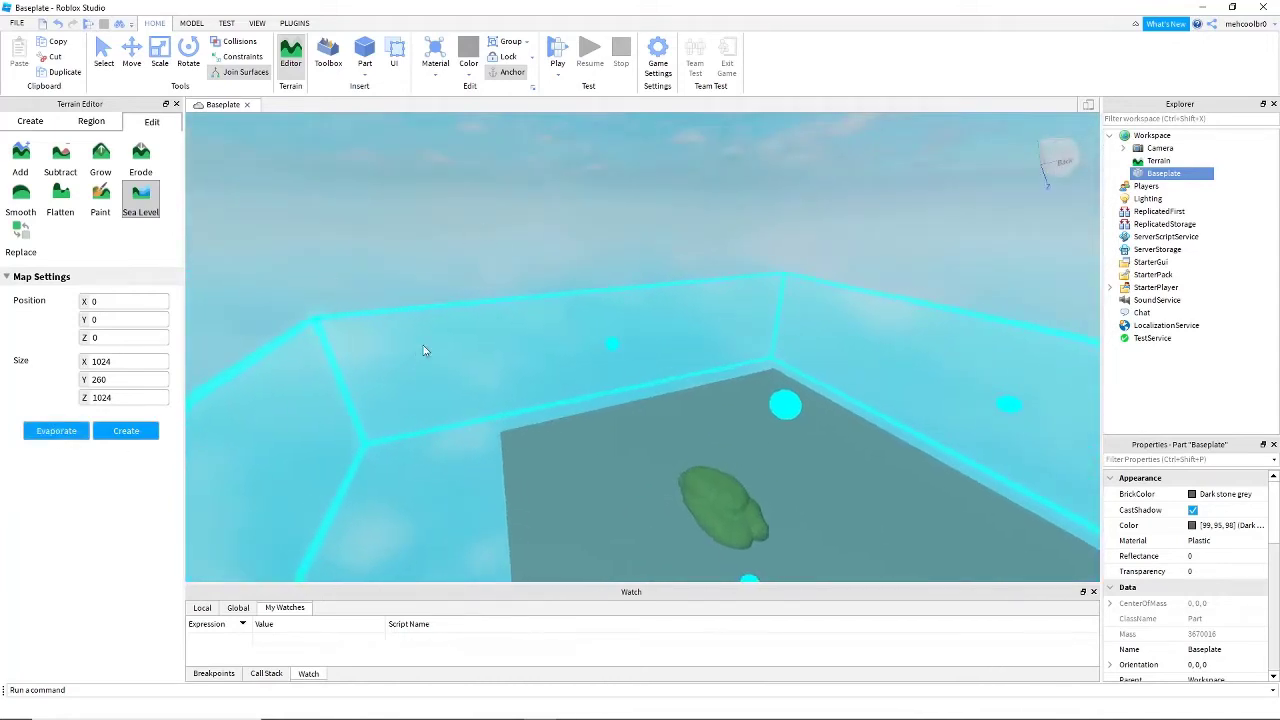
pyautogui.moveTo(424, 350); pyautogui.dragTo(472, 374, button='right')
# - Switch to the Replace tool in Box mode and choose Ice as the source material
pyautogui.click(26, 237)
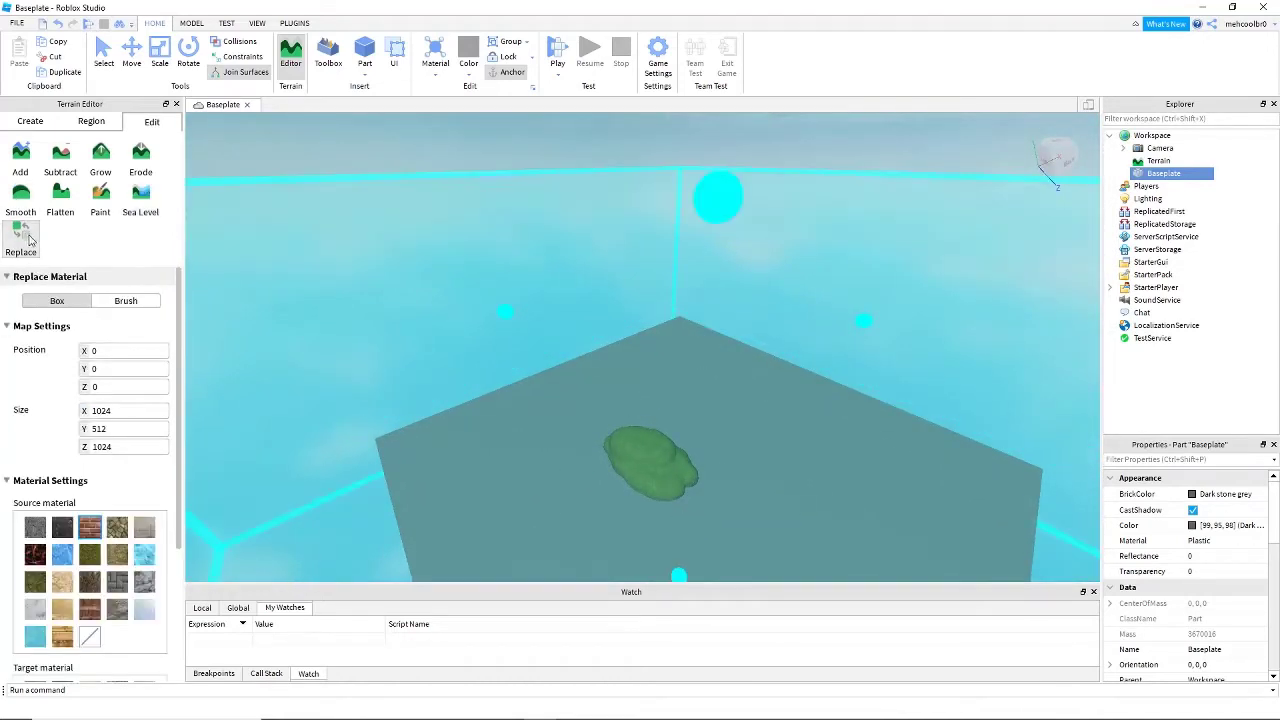
pyautogui.scroll(2, 604, 405)
pyautogui.moveTo(604, 405); pyautogui.dragTo(652, 416, button='right')
pyautogui.press('w')
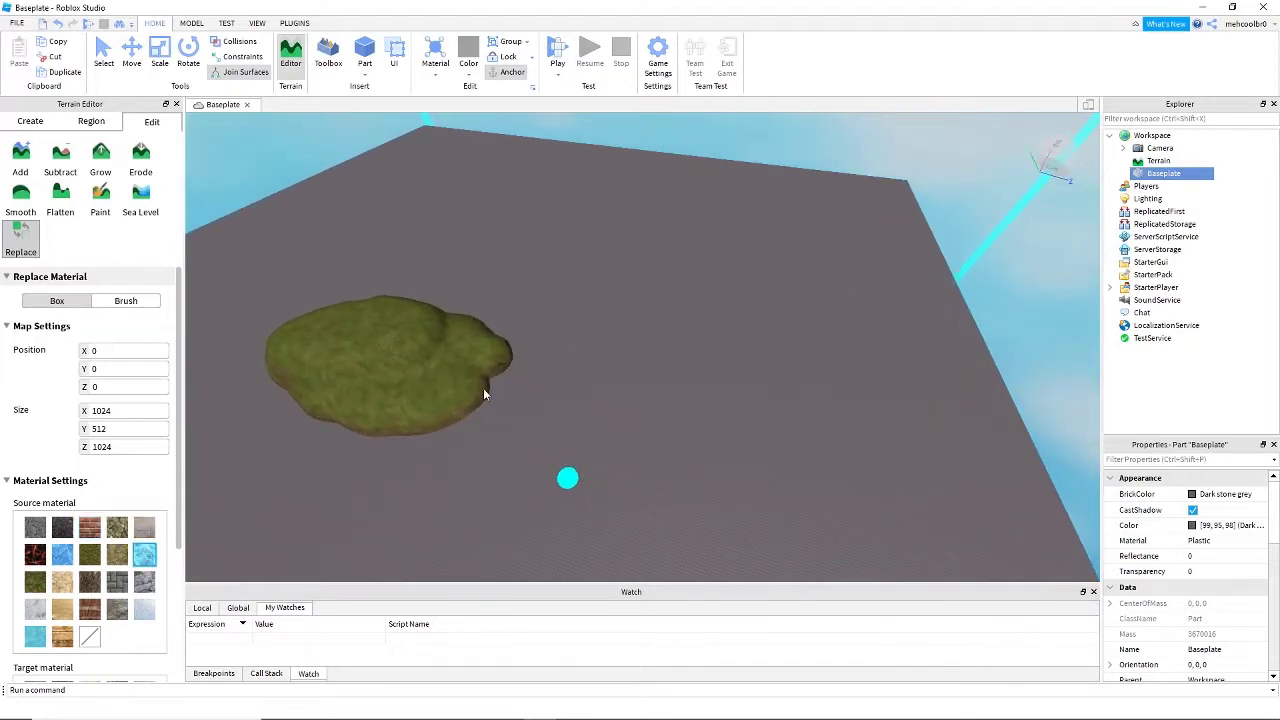
pyautogui.moveTo(483, 393); pyautogui.dragTo(222, 399, button='right')
# - Use the Add tool at size 6 to build a Grass mound and an Ice mound near the existing hill
pyautogui.click(22, 167)
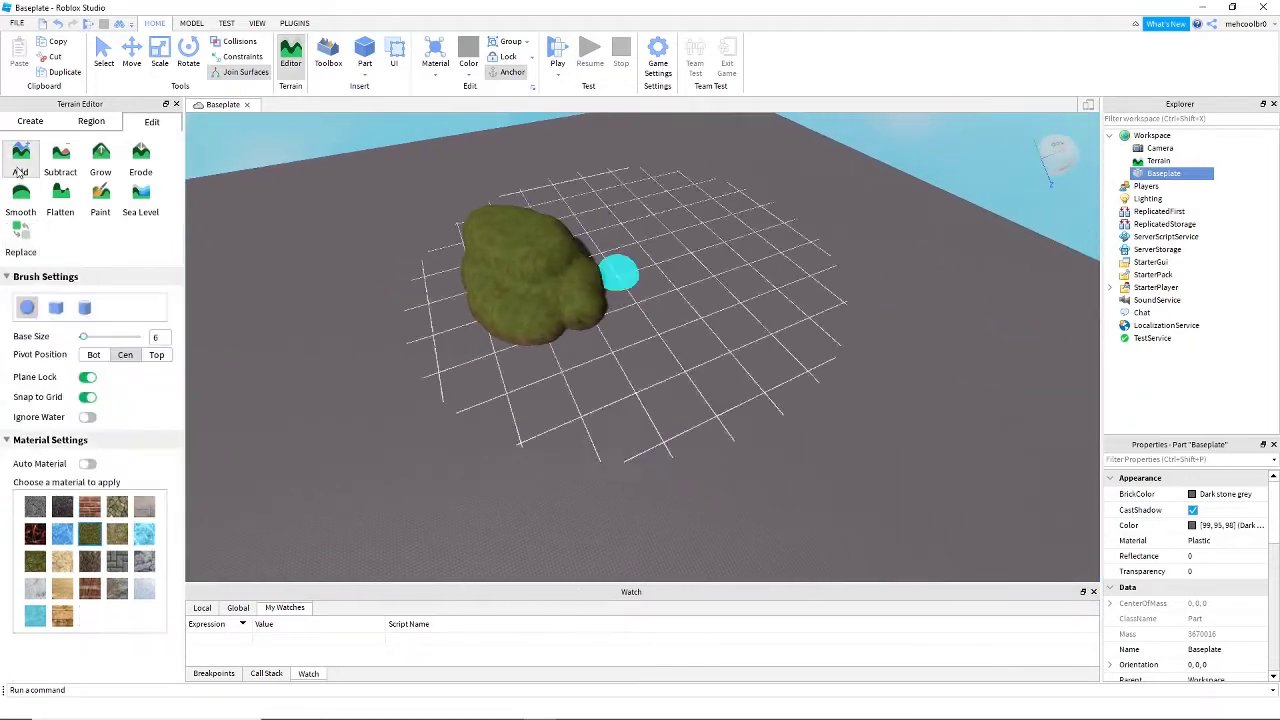
pyautogui.moveTo(716, 425)
pyautogui.mouseDown()
pyautogui.moveTo(661, 388)
pyautogui.moveTo(652, 350)
pyautogui.mouseUp()
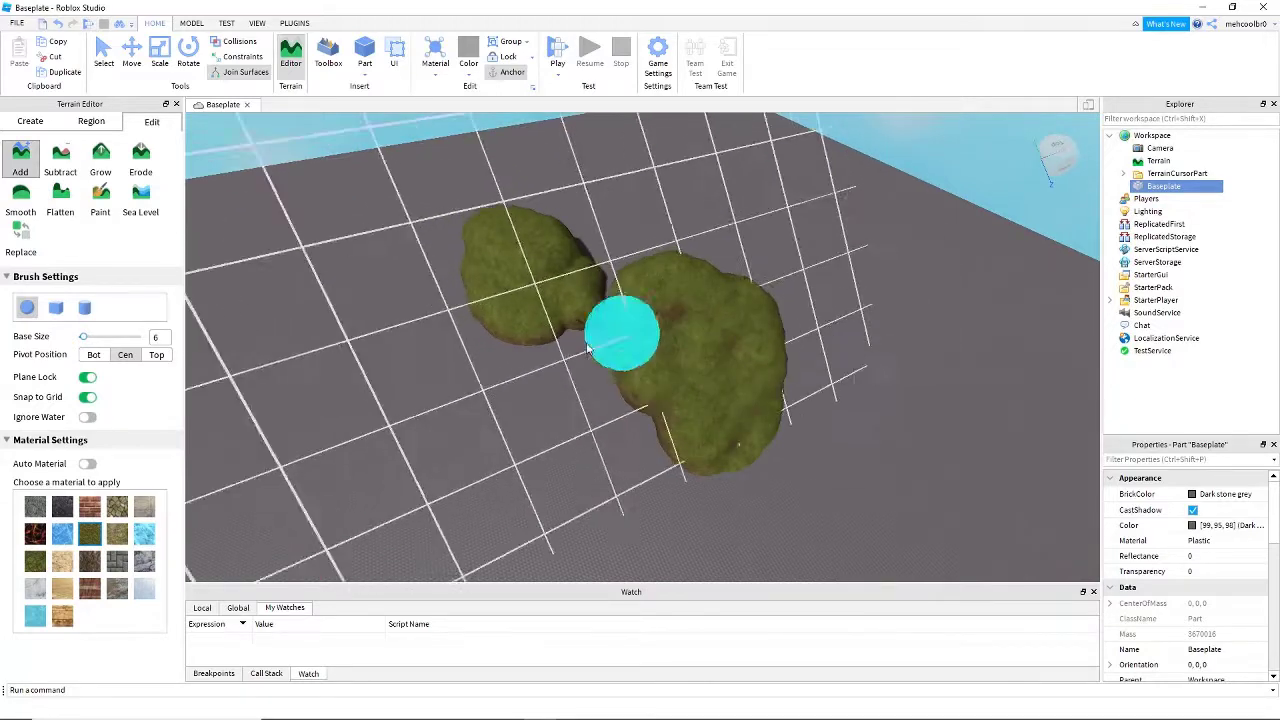
pyautogui.press('a')
pyautogui.click(144, 534)
pyautogui.moveTo(480, 255); pyautogui.dragTo(467, 331, button='right')
pyautogui.moveTo(467, 331)
pyautogui.mouseDown()
pyautogui.moveTo(506, 343)
pyautogui.moveTo(488, 353)
pyautogui.mouseUp()
# - Add a Pavement mound beside the Ice mound with the same brush
pyautogui.click(120, 571)
pyautogui.moveTo(360, 392); pyautogui.dragTo(362, 398, button='right')
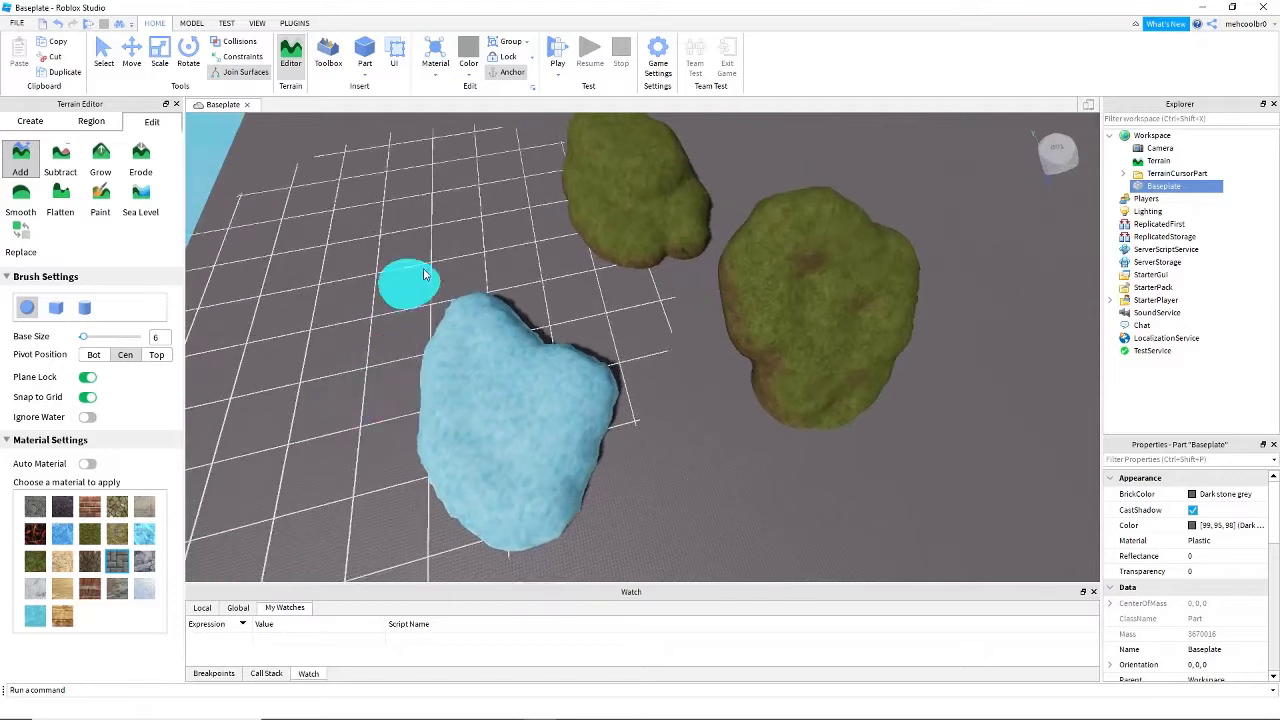
pyautogui.moveTo(379, 208); pyautogui.dragTo(443, 234)
pyautogui.moveTo(222, 464); pyautogui.dragTo(217, 467, button='right')
pyautogui.press('a')
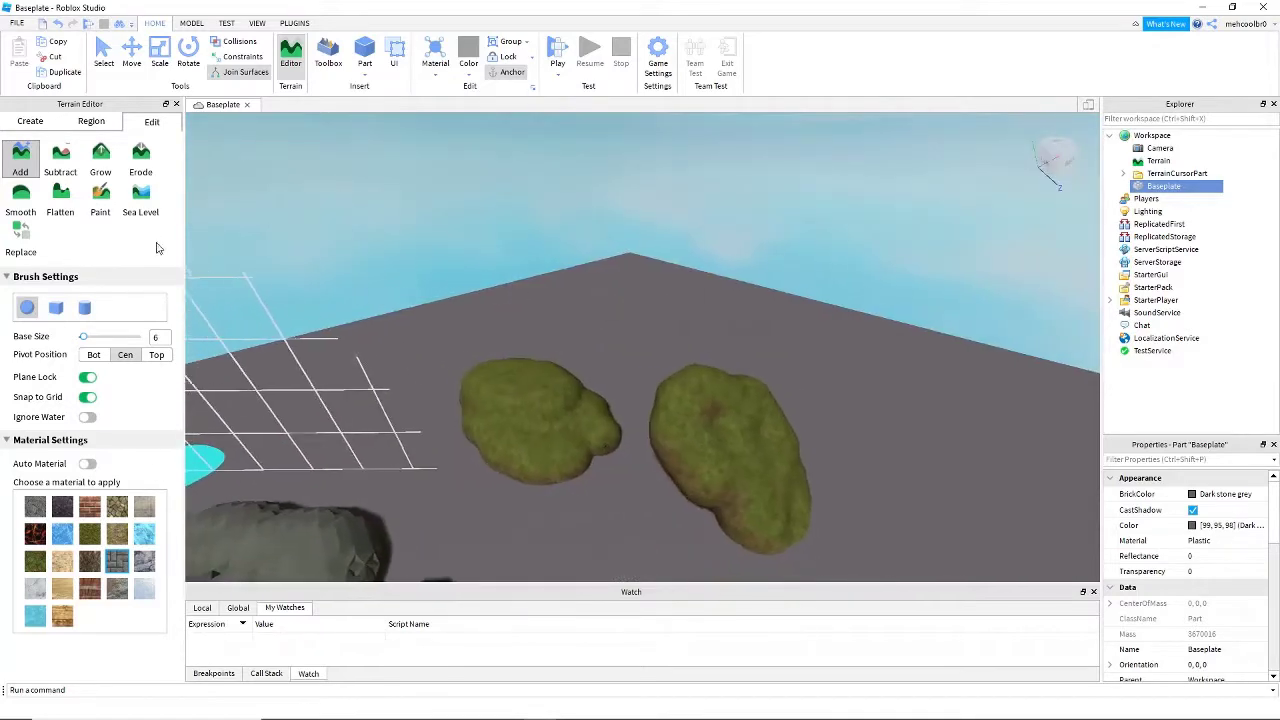
# - Return to the Replace tool and set the source material to Grass
pyautogui.click(26, 241)
pyautogui.moveTo(434, 394); pyautogui.dragTo(491, 437, button='right')
pyautogui.press('s')
pyautogui.press('d')
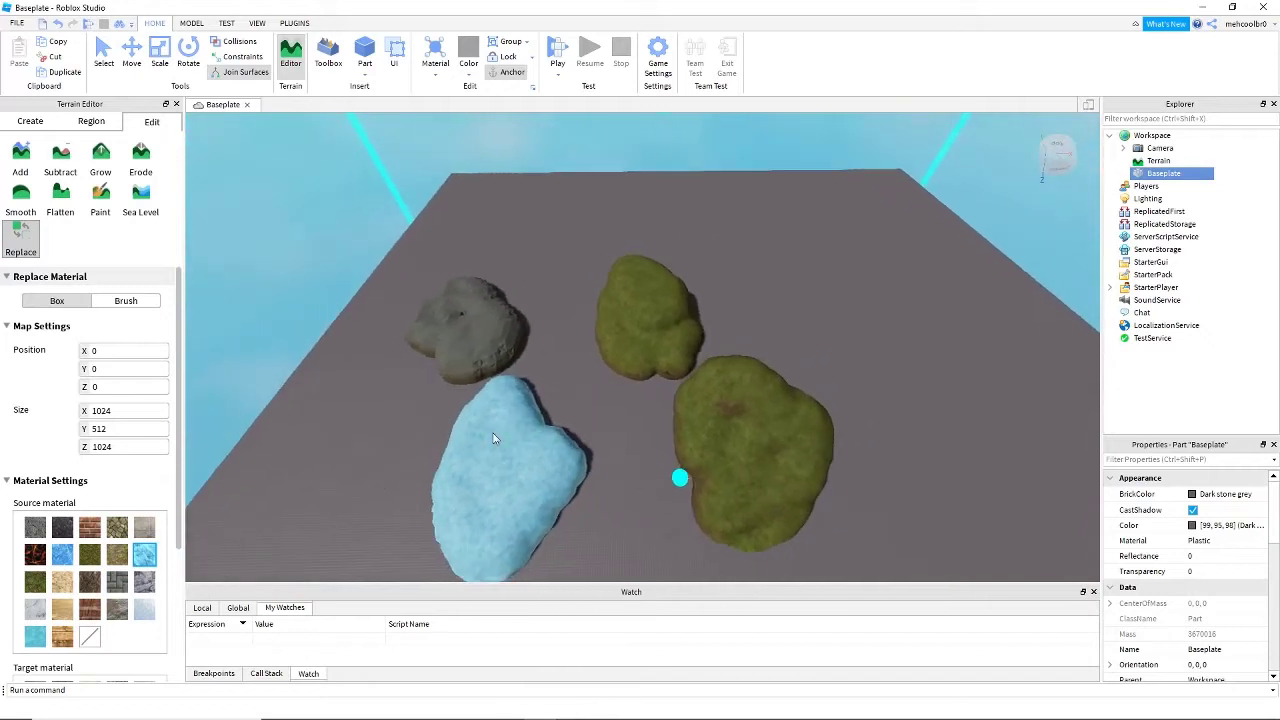
pyautogui.scroll(-5, 118, 530)
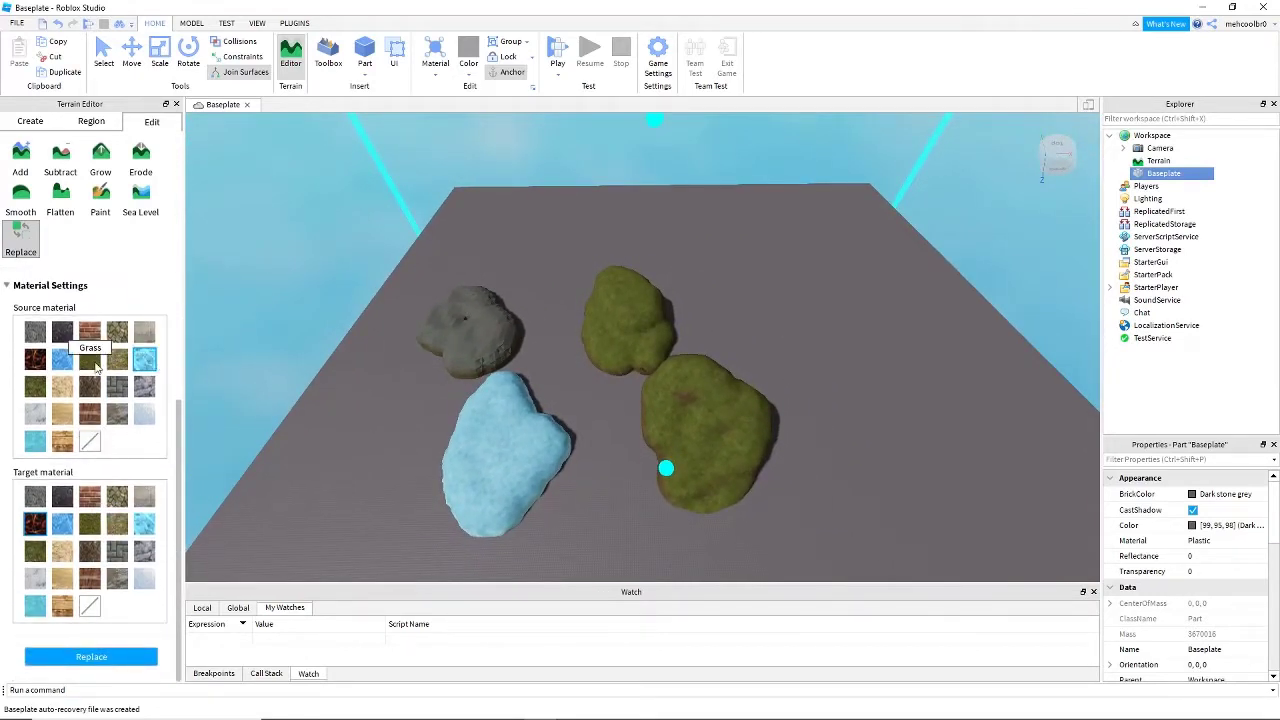
pyautogui.moveTo(352, 518); pyautogui.dragTo(378, 506, button='right')
pyautogui.press('w')
pyautogui.press('a')
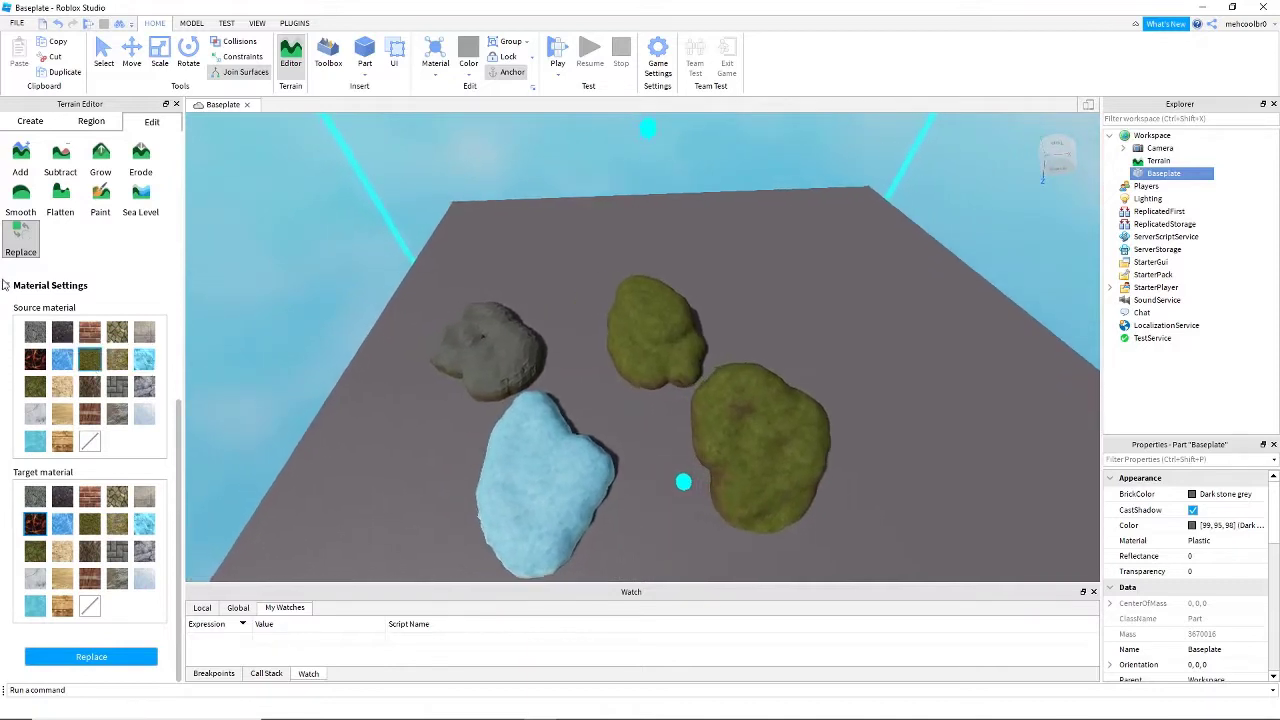
# - Set the target material to Pavement and replace all Grass terrain in the box region with it
pyautogui.press('w')
pyautogui.scroll(4, 130, 456)
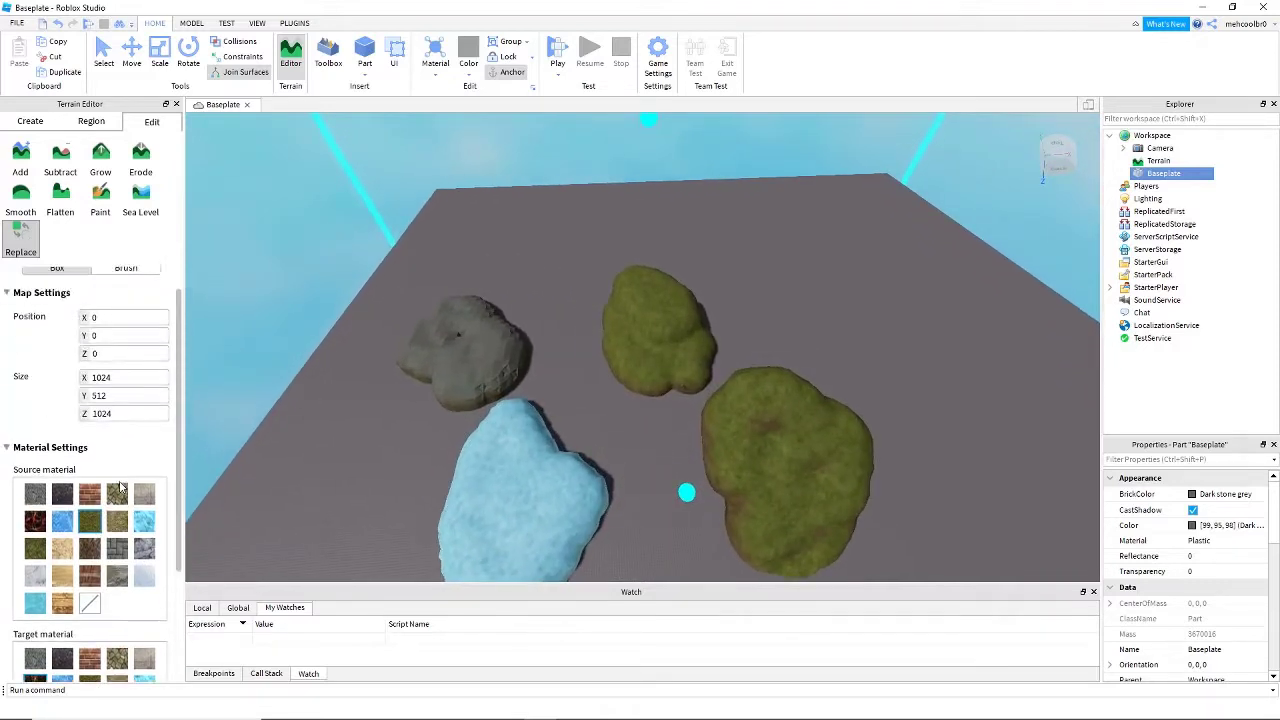
pyautogui.scroll(-4, 117, 530)
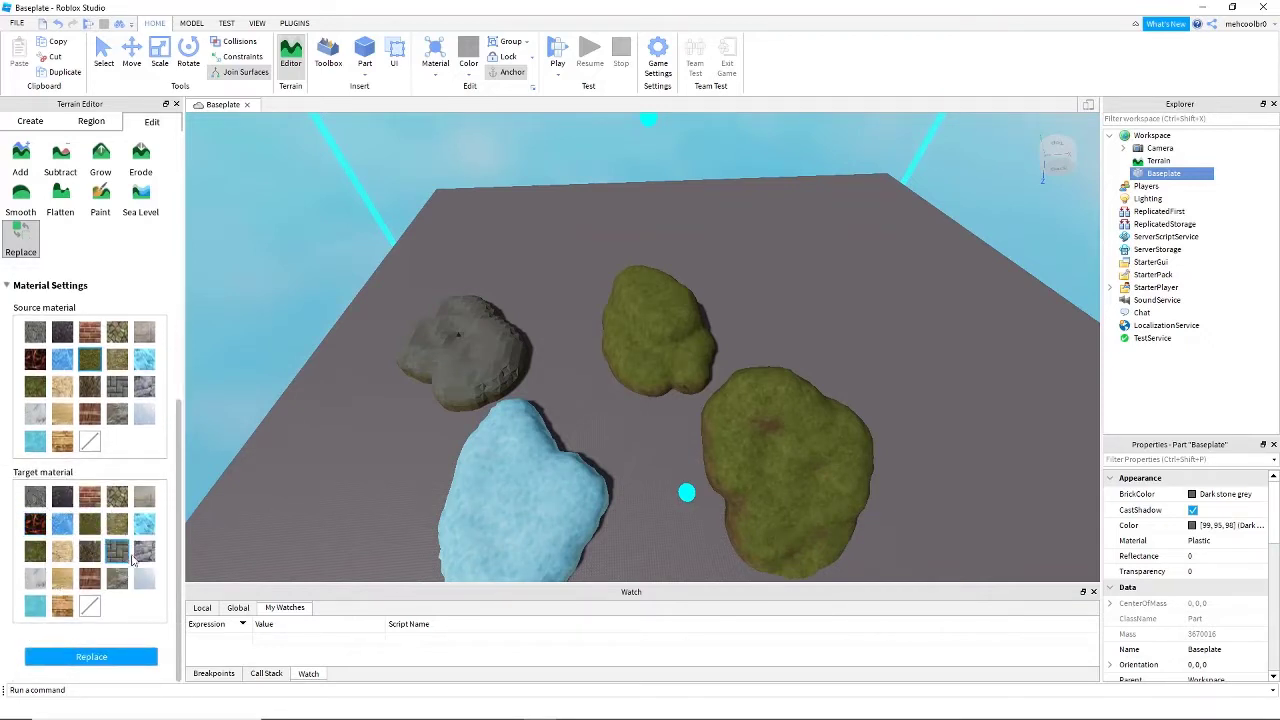
pyautogui.moveTo(229, 566); pyautogui.dragTo(231, 564, button='right')
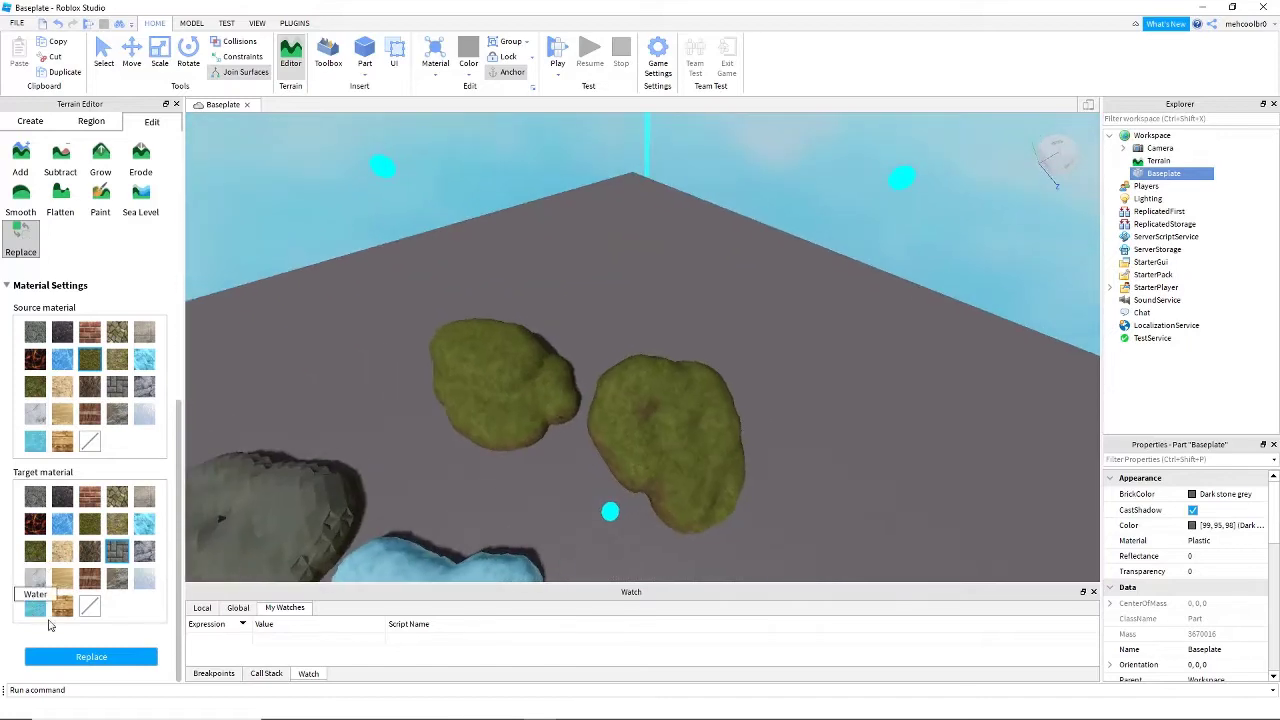
pyautogui.click(91, 658)
# - Change the source material to Air and replace all air in the box region with Pavement
pyautogui.scroll(5, 570, 399)
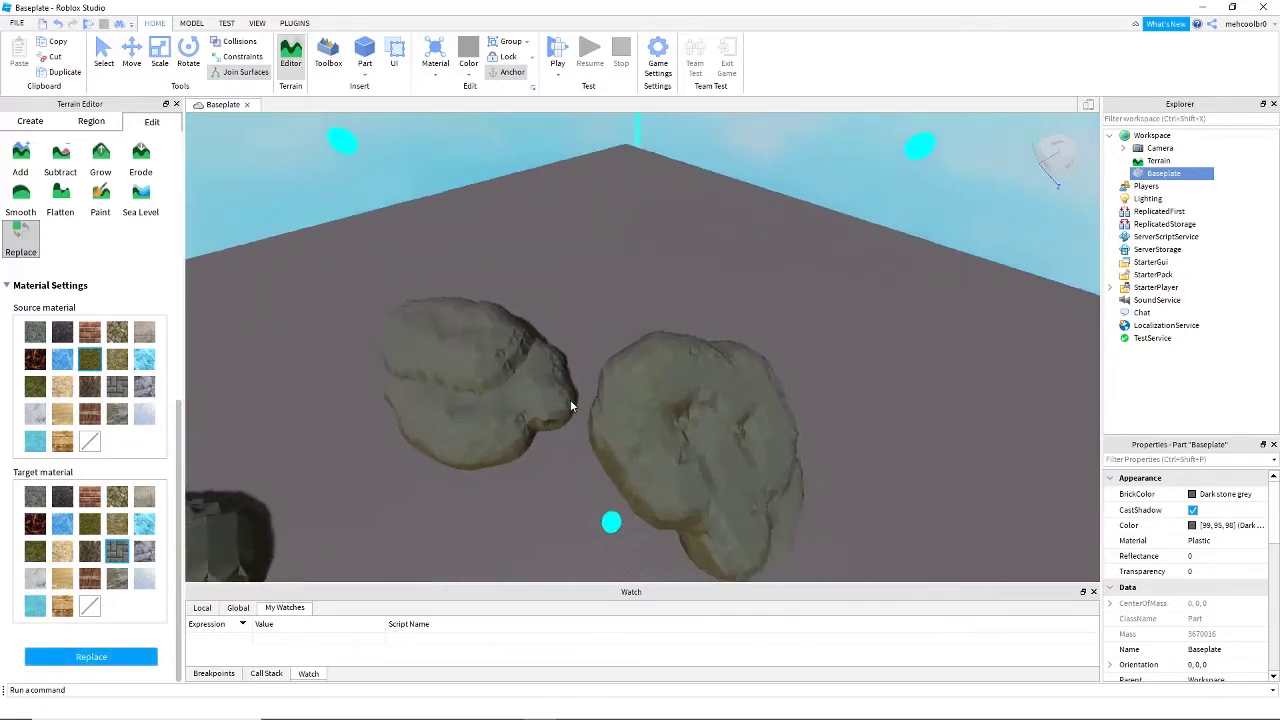
pyautogui.moveTo(570, 399); pyautogui.dragTo(568, 399, button='right')
pyautogui.scroll(-3, 570, 399)
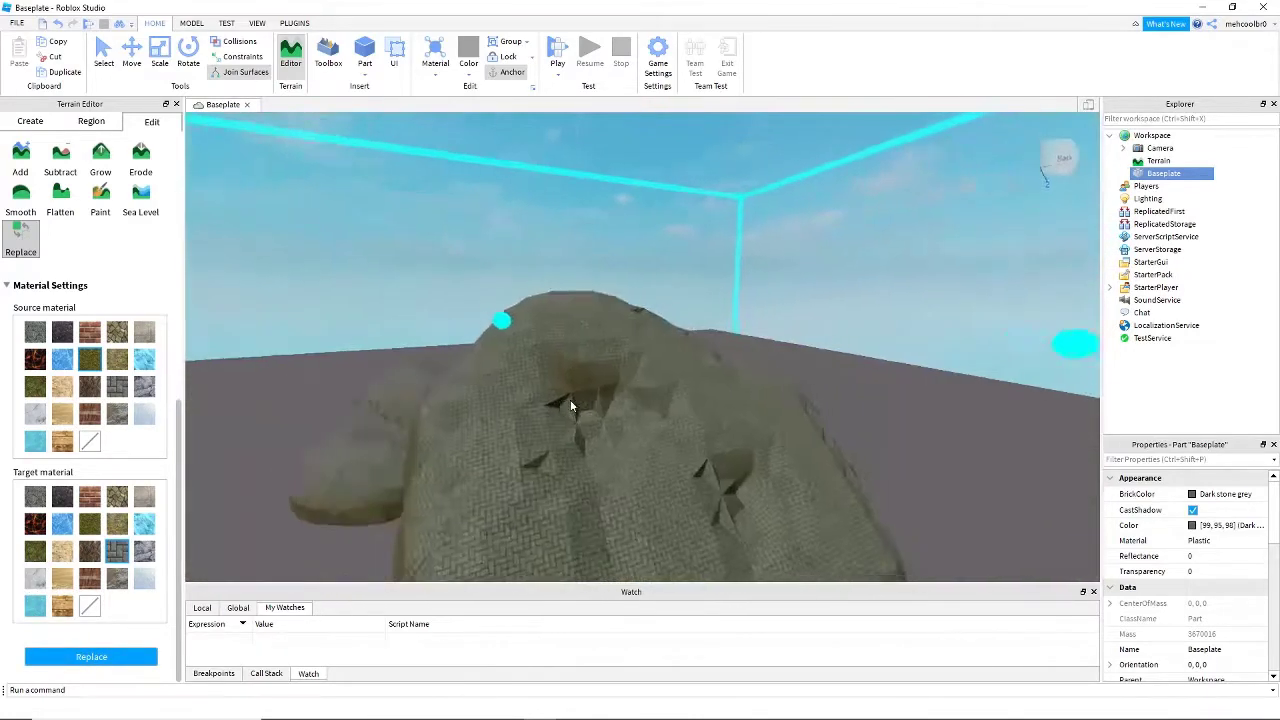
pyautogui.scroll(-5, 570, 399)
pyautogui.scroll(4, 570, 399)
pyautogui.scroll(-6, 570, 399)
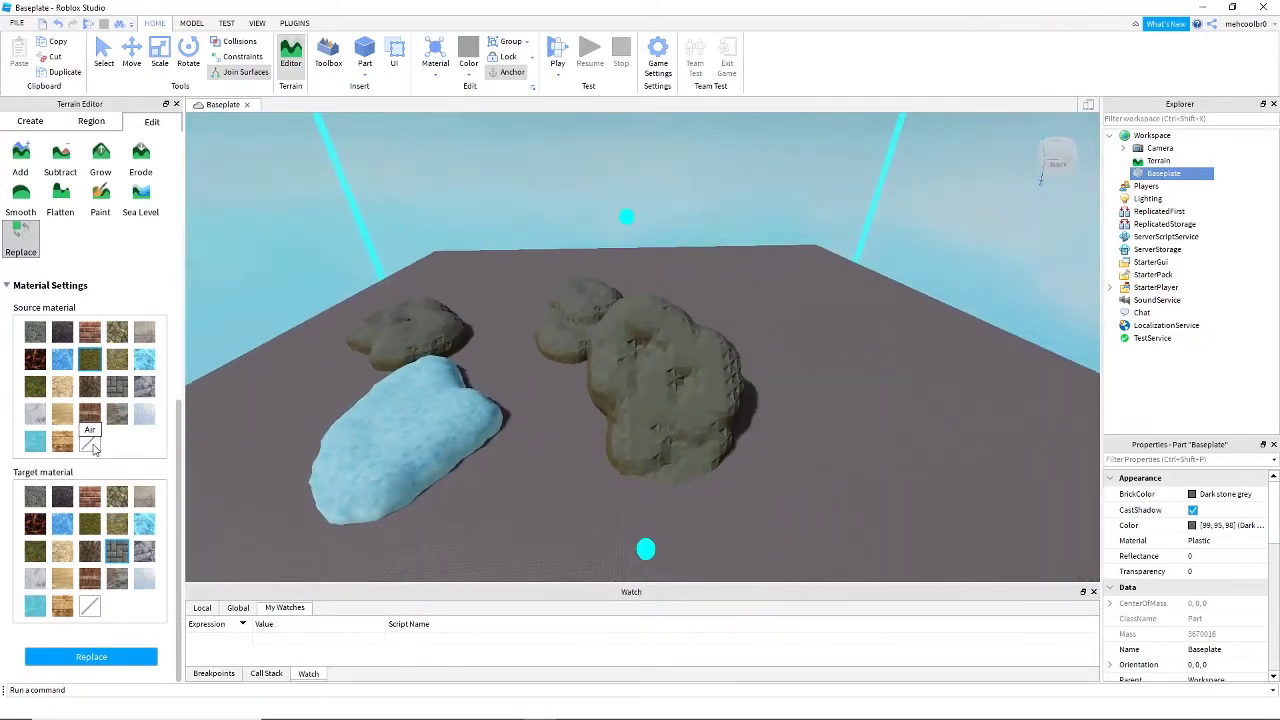
pyautogui.moveTo(446, 433); pyautogui.dragTo(449, 429, button='right')
pyautogui.scroll(-4, 280, 466)
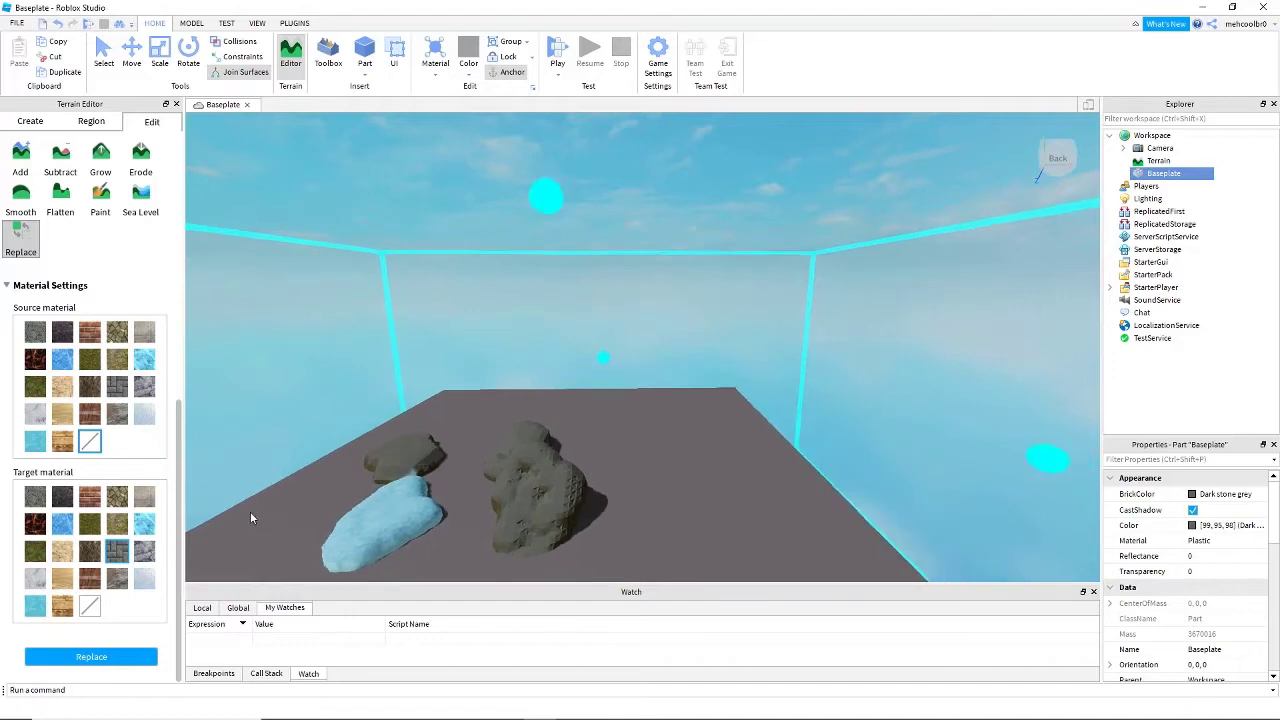
pyautogui.scroll(-2, 251, 518)
pyautogui.moveTo(251, 517); pyautogui.dragTo(251, 517, button='right')
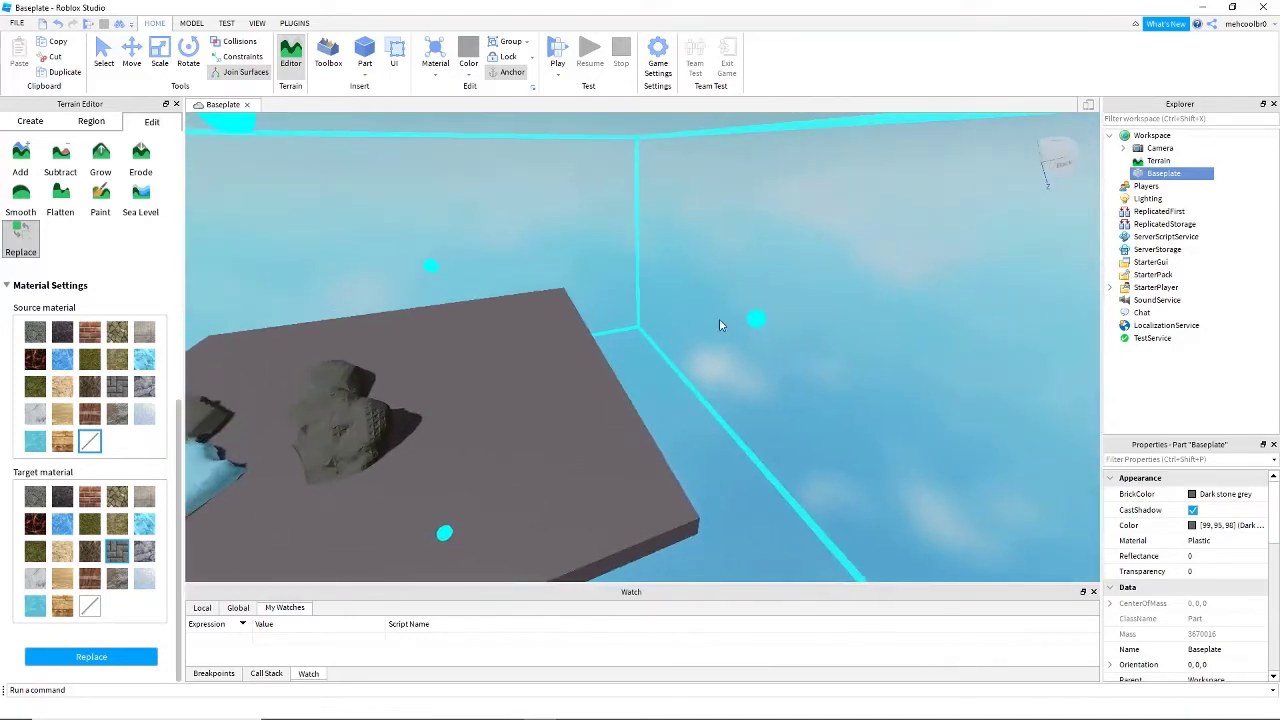
pyautogui.click(114, 659)
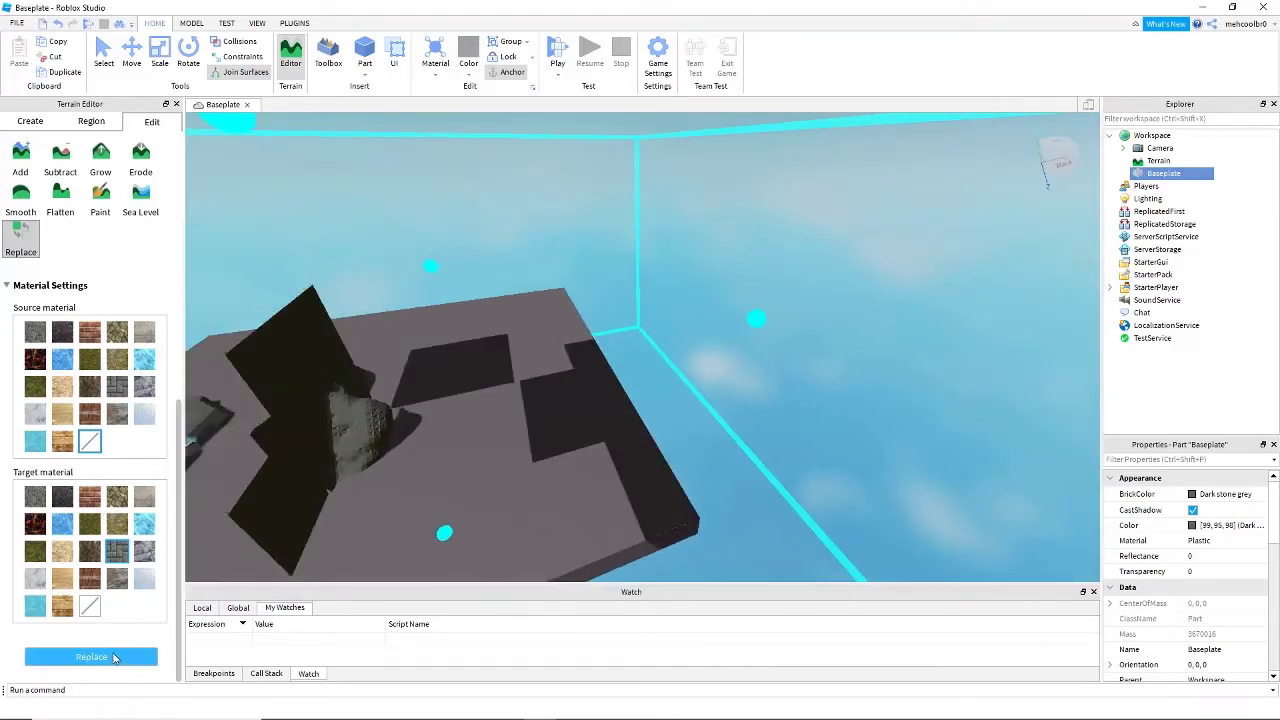
# - Undo the material replacements, the added mounds and the earlier terrain edits until the baseplate is bare
pyautogui.moveTo(277, 560); pyautogui.dragTo(277, 560, button='right')
pyautogui.moveTo(462, 370); pyautogui.dragTo(431, 306, button='right')
pyautogui.scroll(-4, 462, 374)
pyautogui.scroll(-1, 462, 375)
pyautogui.hotkey('ctrl', 'z')
pyautogui.press('w')
pyautogui.hotkey('ctrl', 'z')
pyautogui.hotkey('ctrl', 'z')
pyautogui.hotkey('ctrl', 'z')
pyautogui.hotkey('ctrl', 'z')
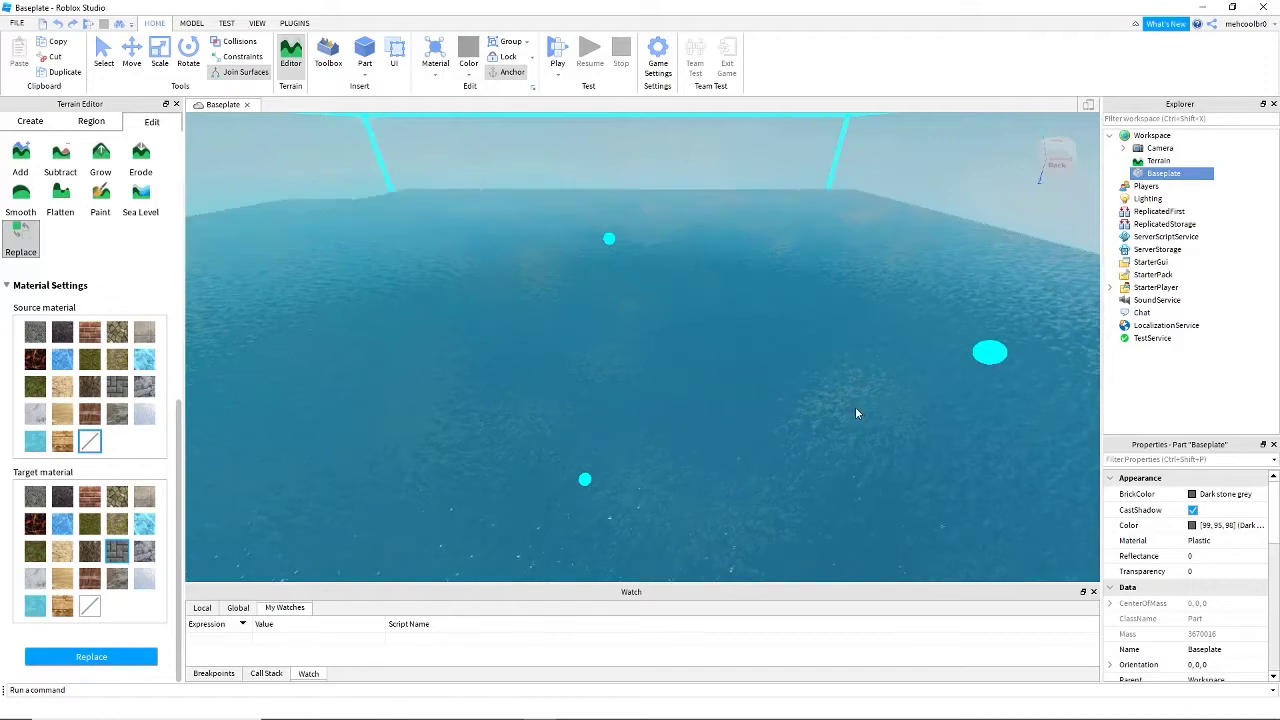
pyautogui.moveTo(856, 413); pyautogui.dragTo(855, 413, button='right')
pyautogui.hotkey('ctrl', 'z')
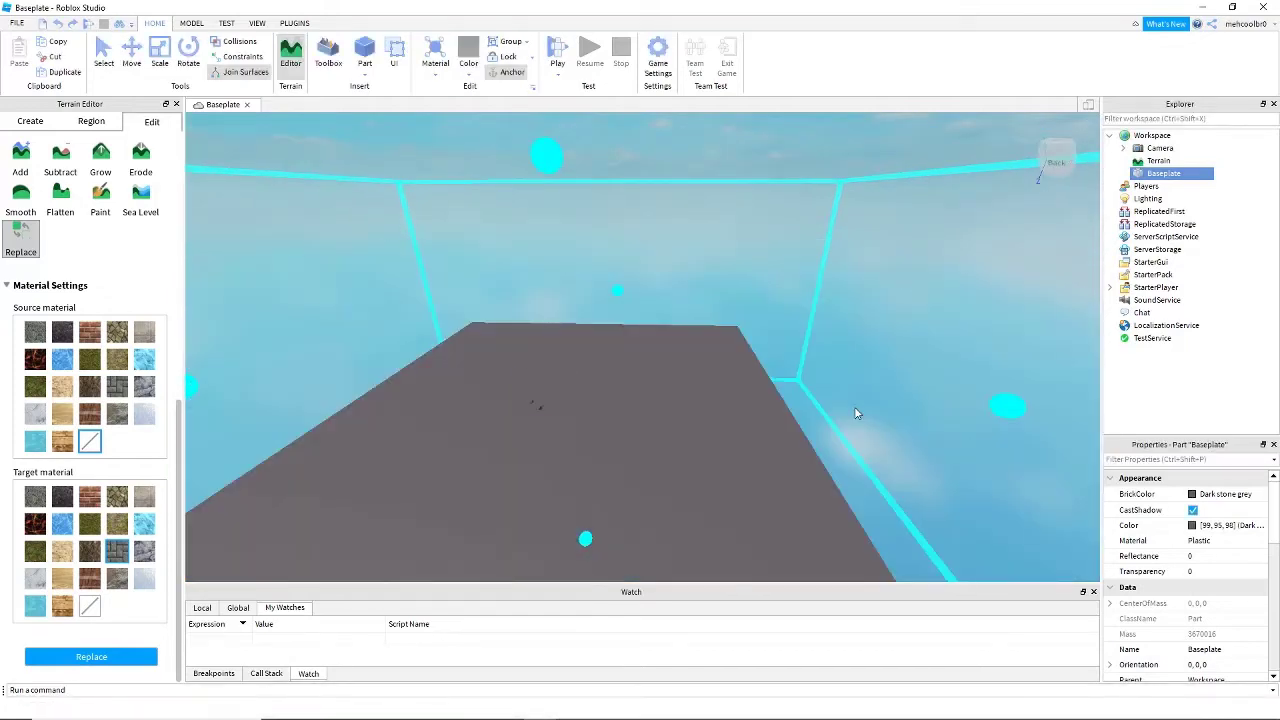
# - Switch to the Add tool with Leafy Grass, place a small test mound and undo it
pyautogui.moveTo(655, 413)
pyautogui.mouseDown(button='right')
pyautogui.moveTo(699, 403)
pyautogui.moveTo(563, 386)
pyautogui.mouseUp(button='right')
pyautogui.click(62, 176)
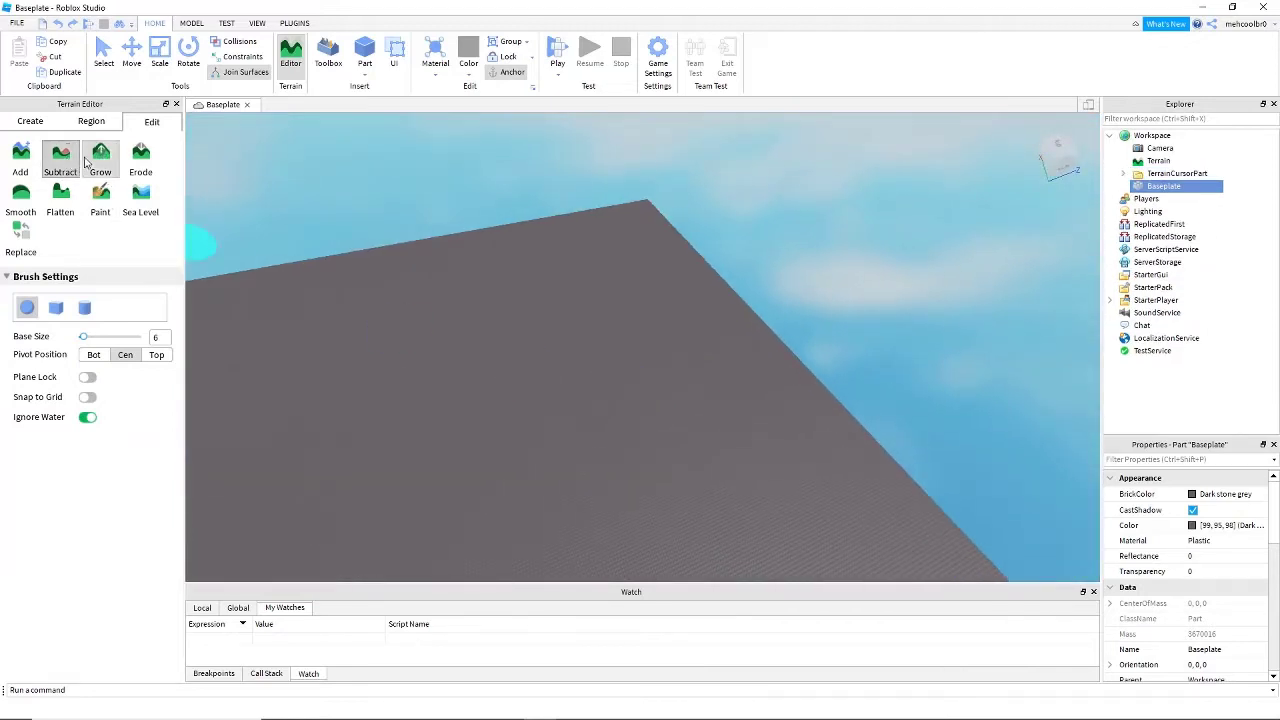
pyautogui.click(23, 170)
pyautogui.moveTo(258, 257); pyautogui.dragTo(256, 260, button='right')
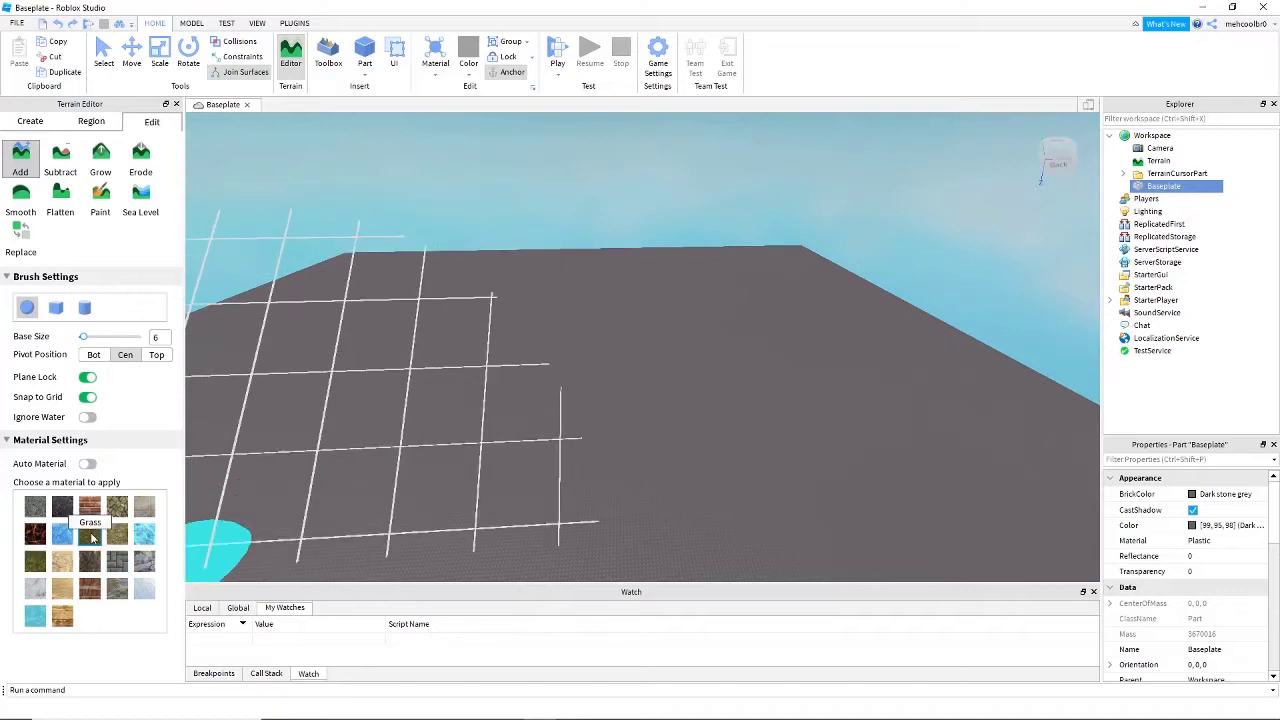
pyautogui.click(36, 563)
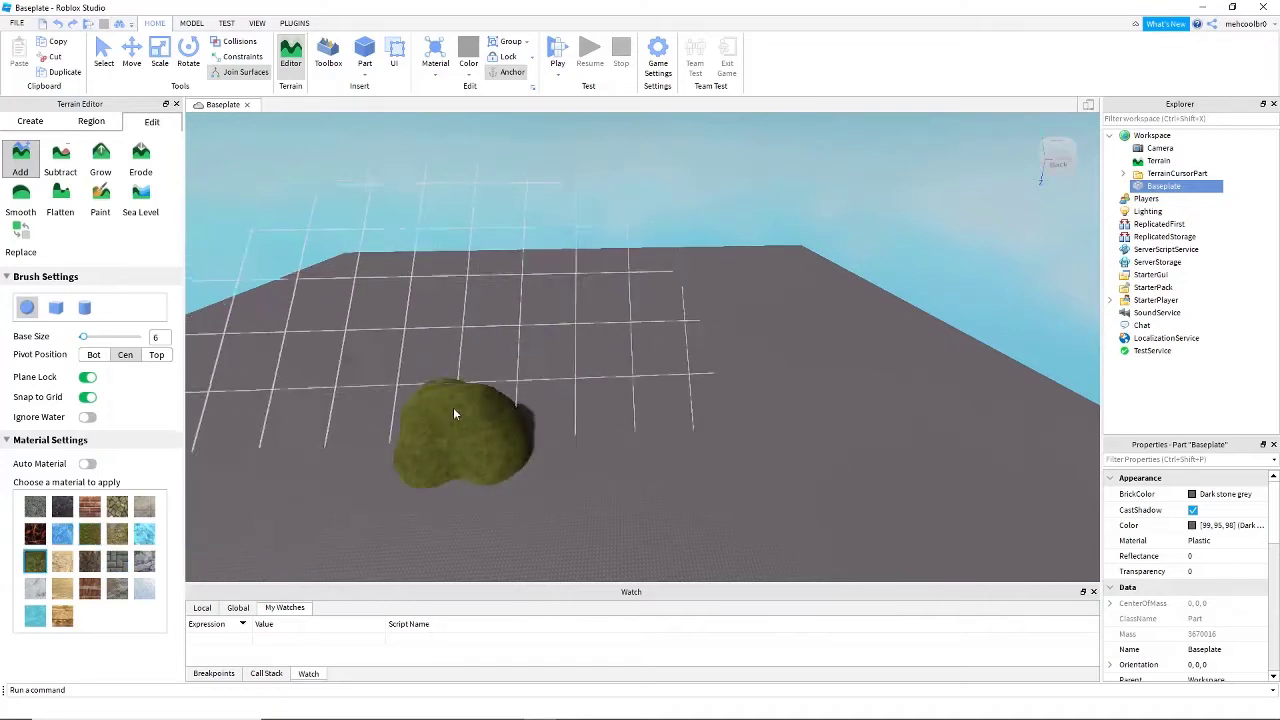
pyautogui.hotkey('ctrl', 'z')
# - Build a wide Leafy Grass mound on the baseplate with the size 6 brush and raise a second layer on top
pyautogui.moveTo(558, 354); pyautogui.dragTo(557, 352, button='right')
pyautogui.click(572, 280)
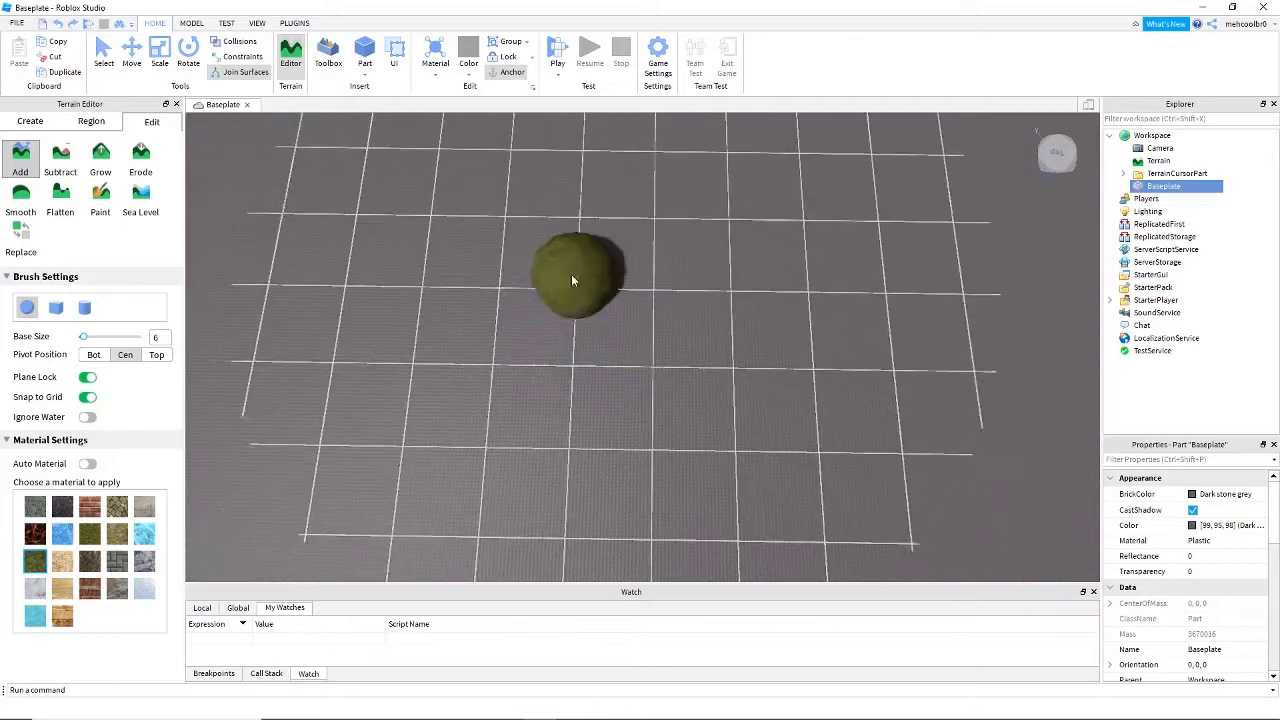
pyautogui.moveTo(572, 280); pyautogui.dragTo(520, 328)
pyautogui.moveTo(666, 341); pyautogui.dragTo(524, 193)
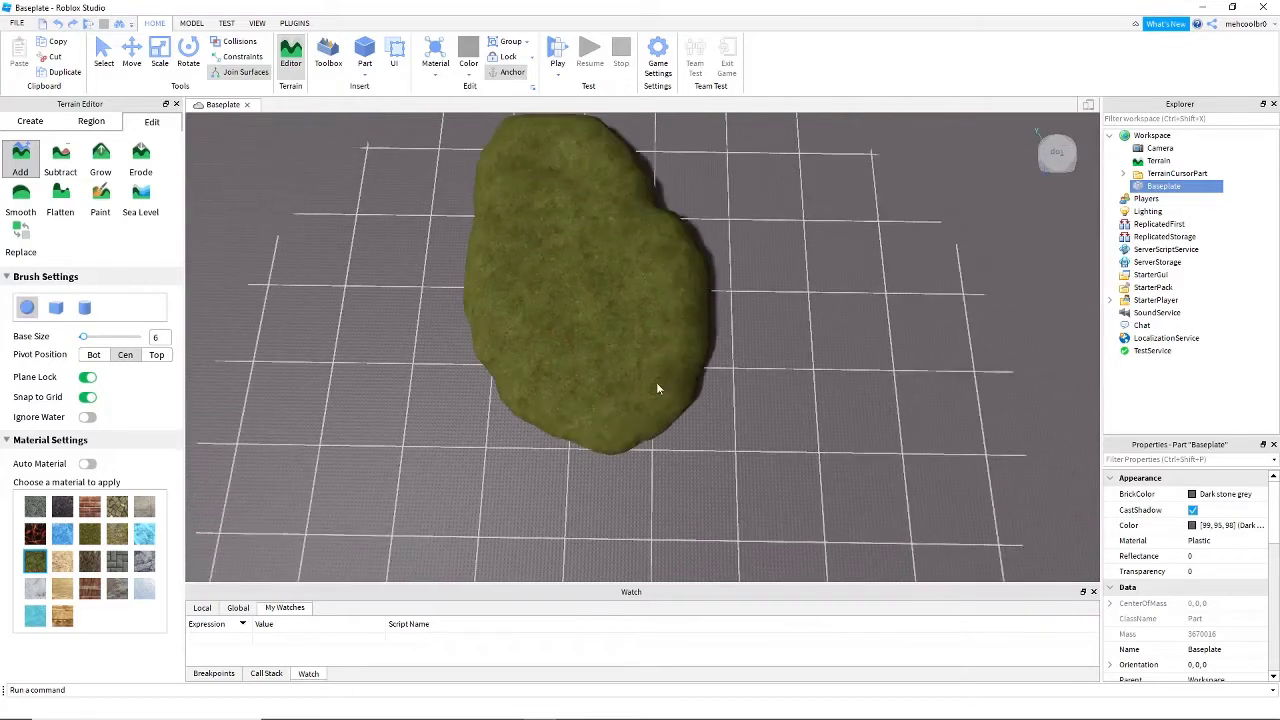
pyautogui.moveTo(657, 389)
pyautogui.mouseDown()
pyautogui.moveTo(654, 217)
pyautogui.moveTo(586, 236)
pyautogui.mouseUp()
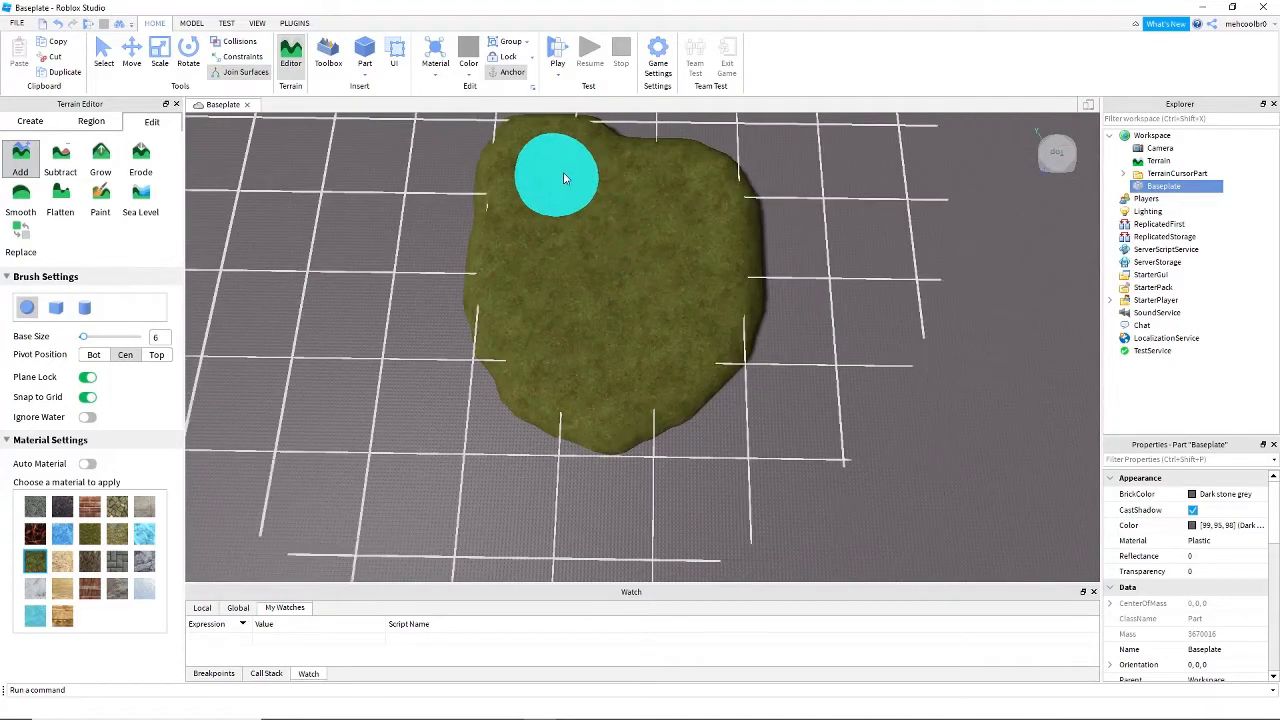
pyautogui.moveTo(563, 178); pyautogui.dragTo(625, 214)
pyautogui.moveTo(627, 281); pyautogui.dragTo(648, 248)
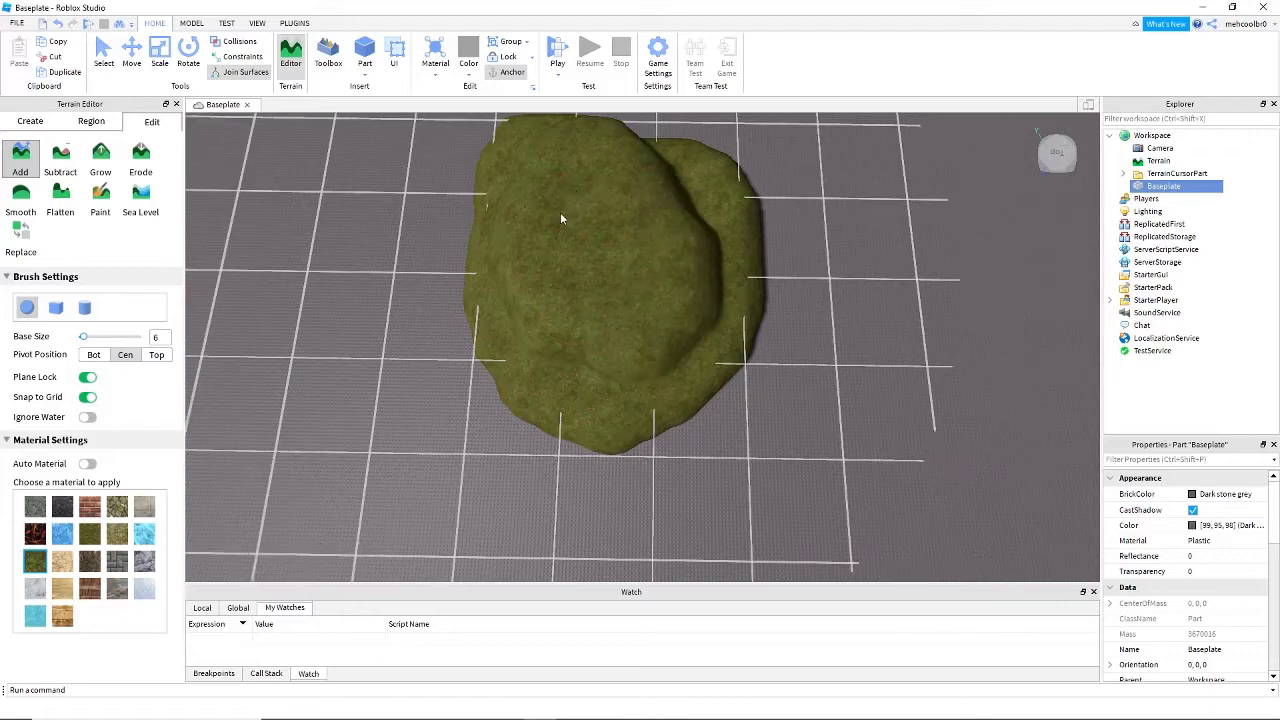
# - Use the Smooth tool at size 6 and strength 1 to soften the ledges between the two layers of the mound
pyautogui.moveTo(711, 258); pyautogui.dragTo(711, 258, button='right')
pyautogui.press('w')
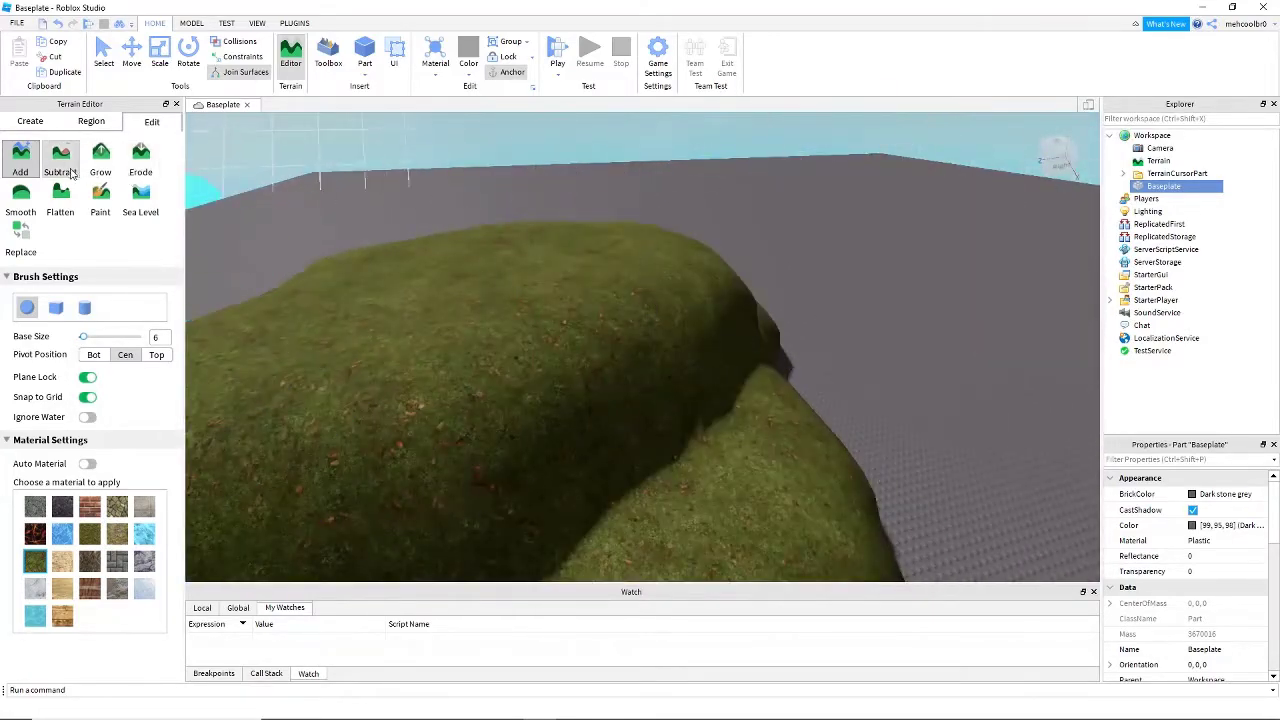
pyautogui.click(21, 196)
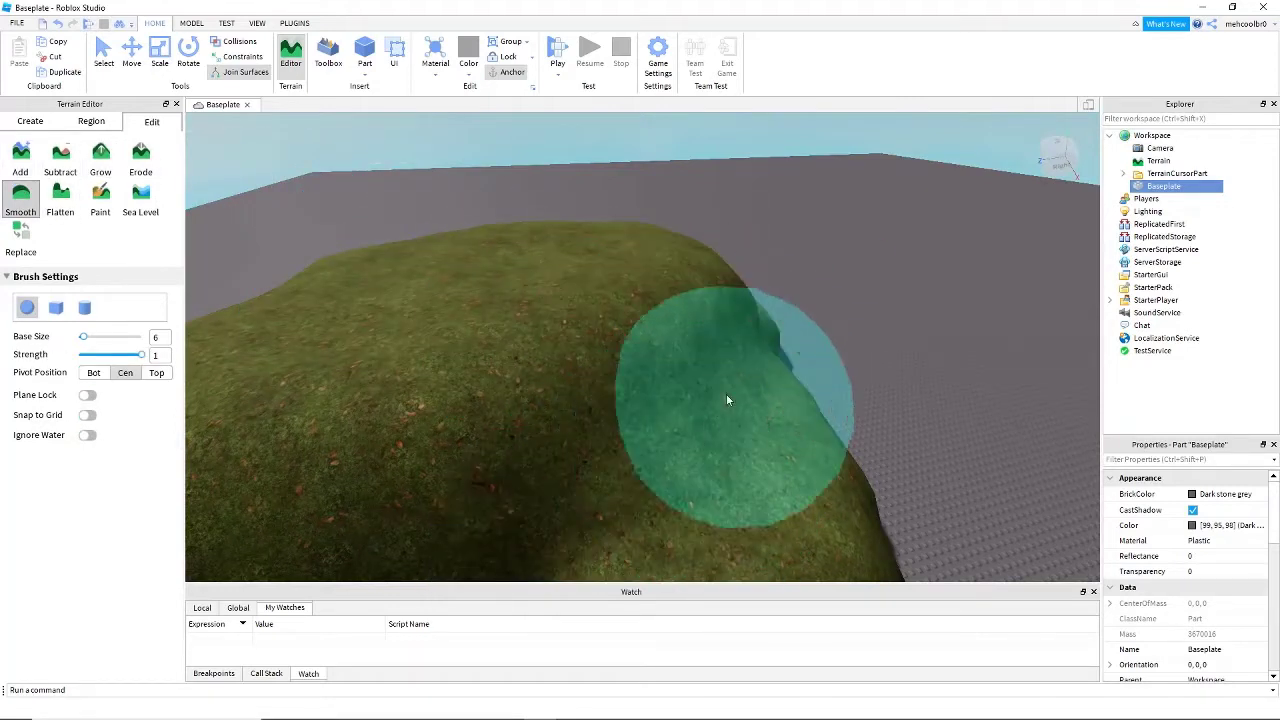
pyautogui.scroll(-3, 746, 457)
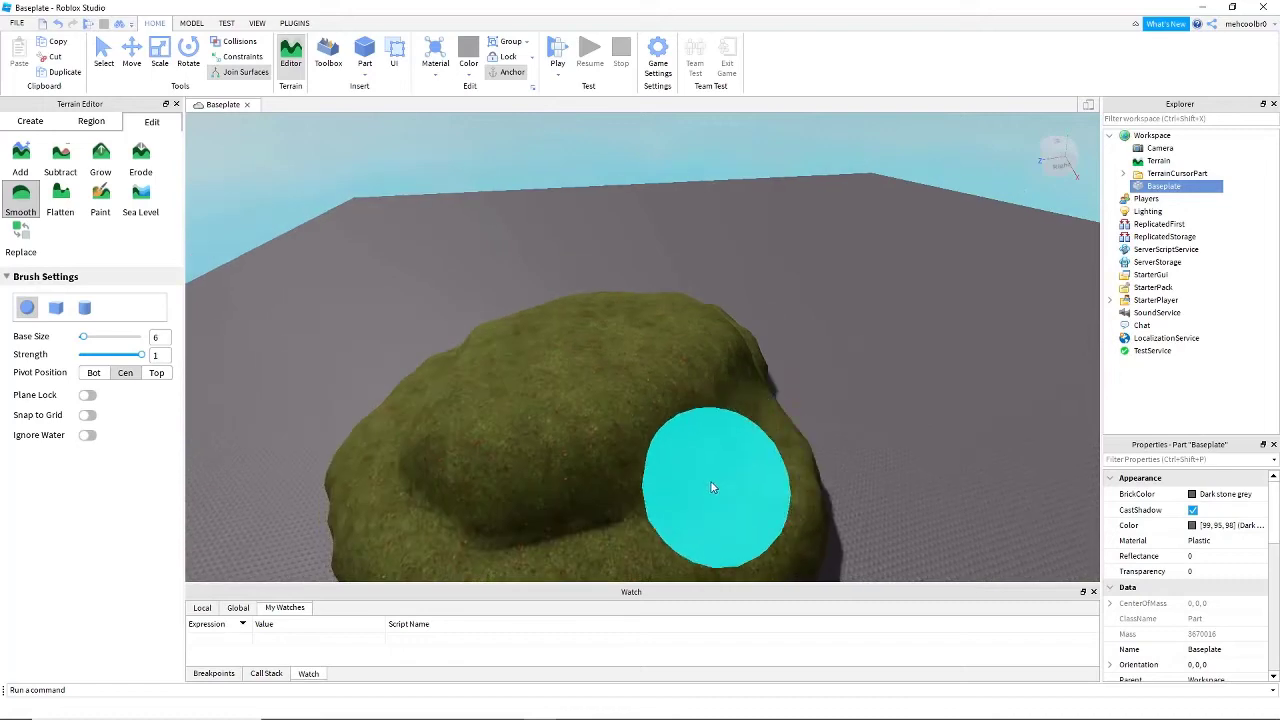
pyautogui.moveTo(712, 487)
pyautogui.mouseDown()
pyautogui.moveTo(666, 517)
pyautogui.moveTo(604, 529)
pyautogui.moveTo(320, 451)
pyautogui.mouseUp()
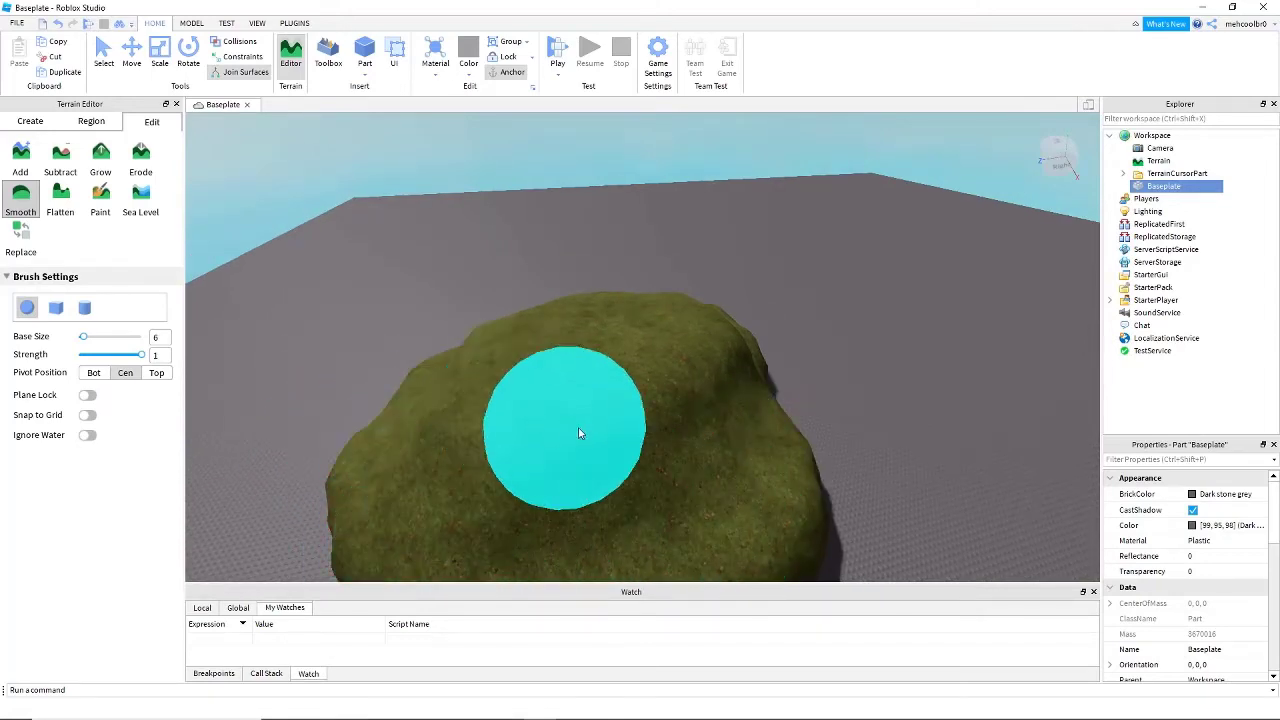
pyautogui.moveTo(580, 430); pyautogui.dragTo(580, 430, button='right')
pyautogui.moveTo(467, 476); pyautogui.dragTo(580, 431, button='right')
pyautogui.moveTo(701, 453)
pyautogui.mouseDown()
pyautogui.moveTo(587, 521)
pyautogui.moveTo(530, 519)
pyautogui.mouseUp()
pyautogui.moveTo(530, 519); pyautogui.dragTo(530, 519, button='right')
pyautogui.moveTo(451, 424)
pyautogui.mouseDown(button='right')
pyautogui.moveTo(409, 393)
pyautogui.moveTo(447, 400)
pyautogui.mouseUp(button='right')
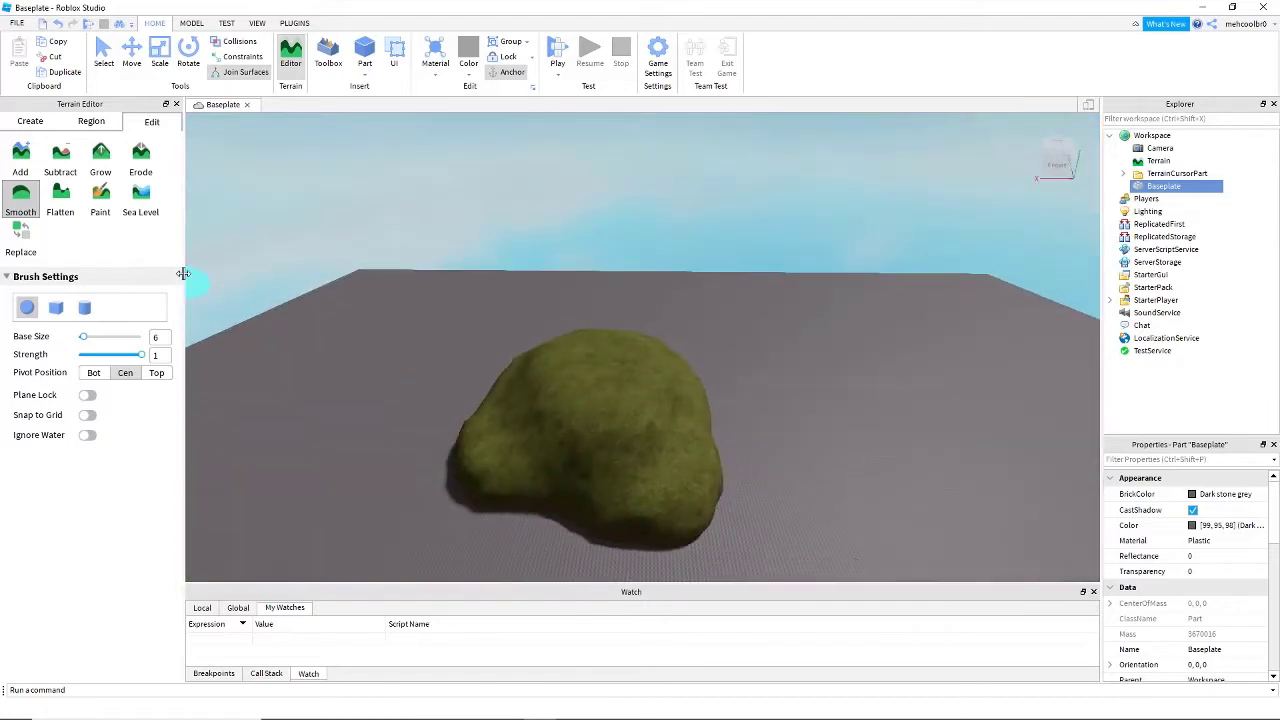
# - Switch to the Add tool, set the base size to 2, place a small test bump at the mound's foot and undo it
pyautogui.click(21, 160)
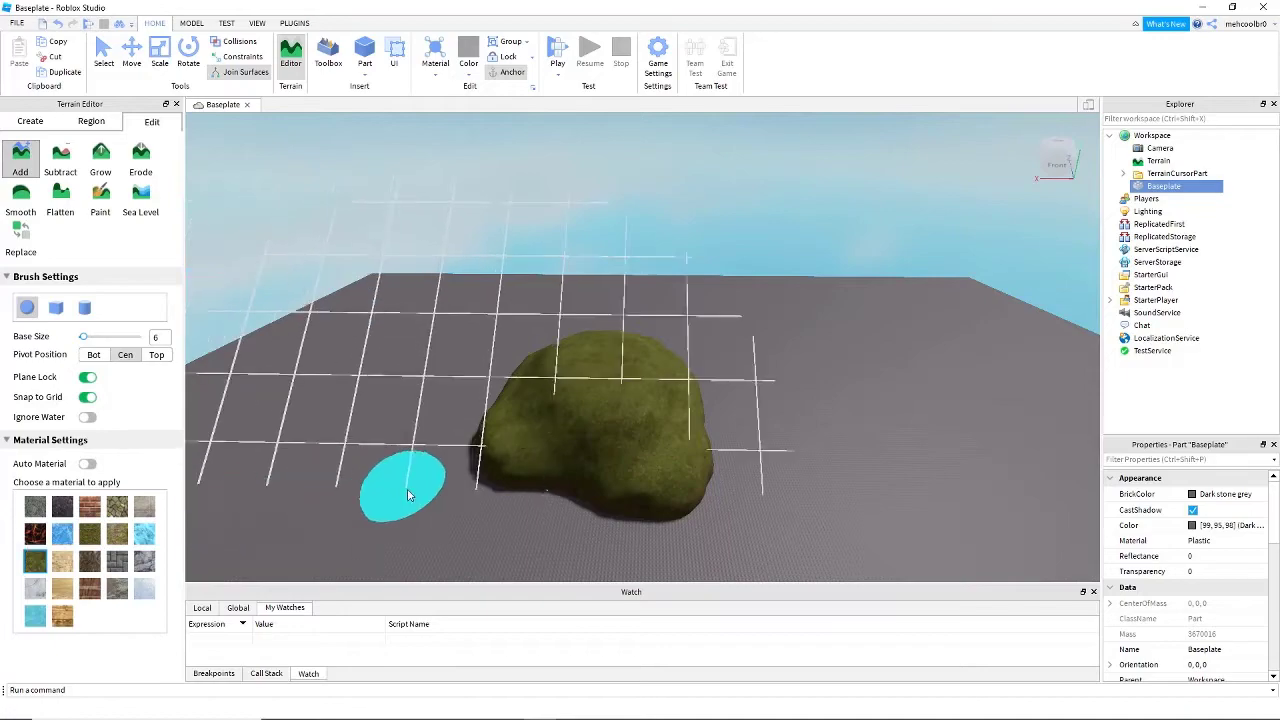
pyautogui.moveTo(408, 491); pyautogui.dragTo(411, 491, button='right')
pyautogui.scroll(4, 411, 491)
pyautogui.scroll(3, 562, 448)
pyautogui.moveTo(562, 448); pyautogui.dragTo(563, 448, button='right')
pyautogui.scroll(-4, 563, 448)
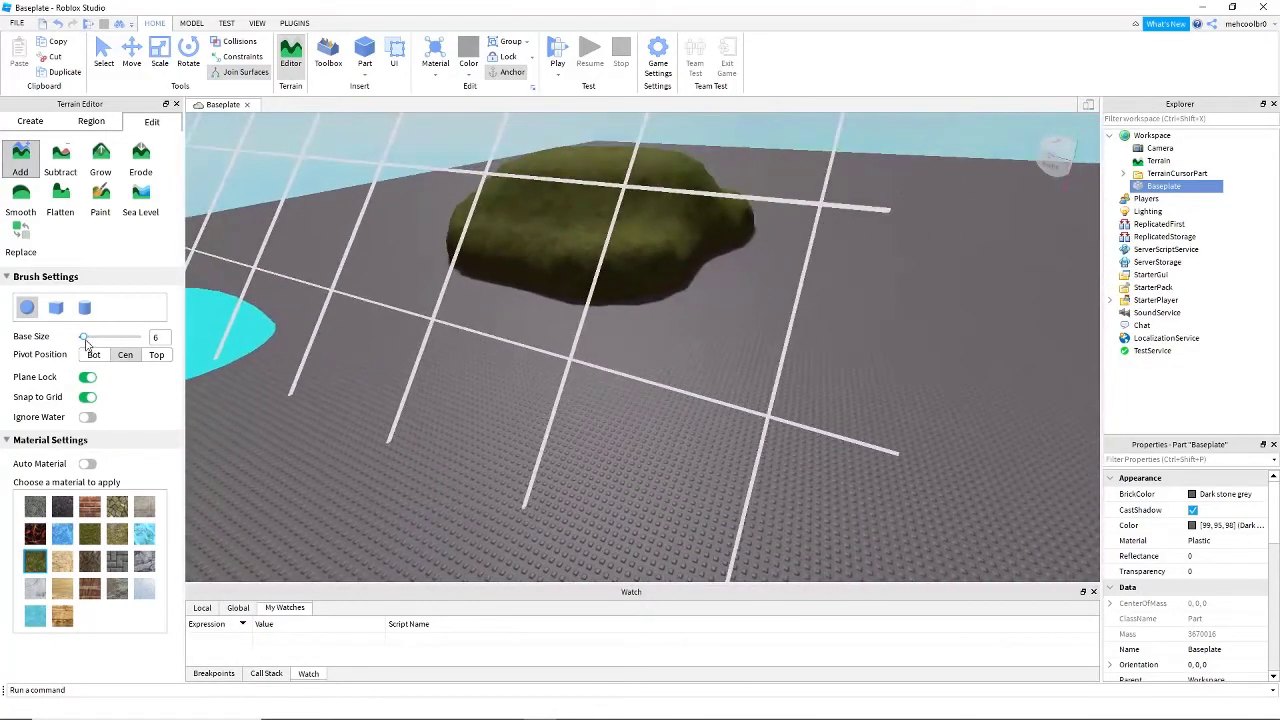
pyautogui.moveTo(86, 343); pyautogui.dragTo(79, 343)
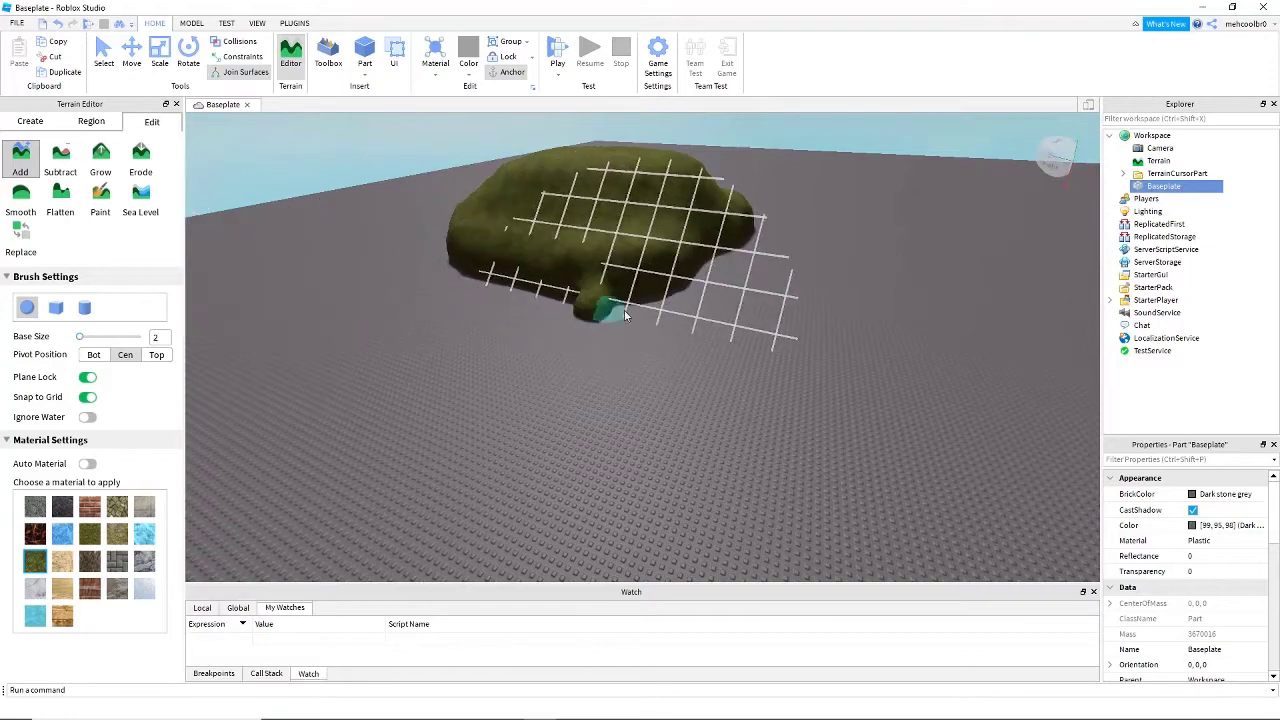
pyautogui.hotkey('ctrl', 'z')
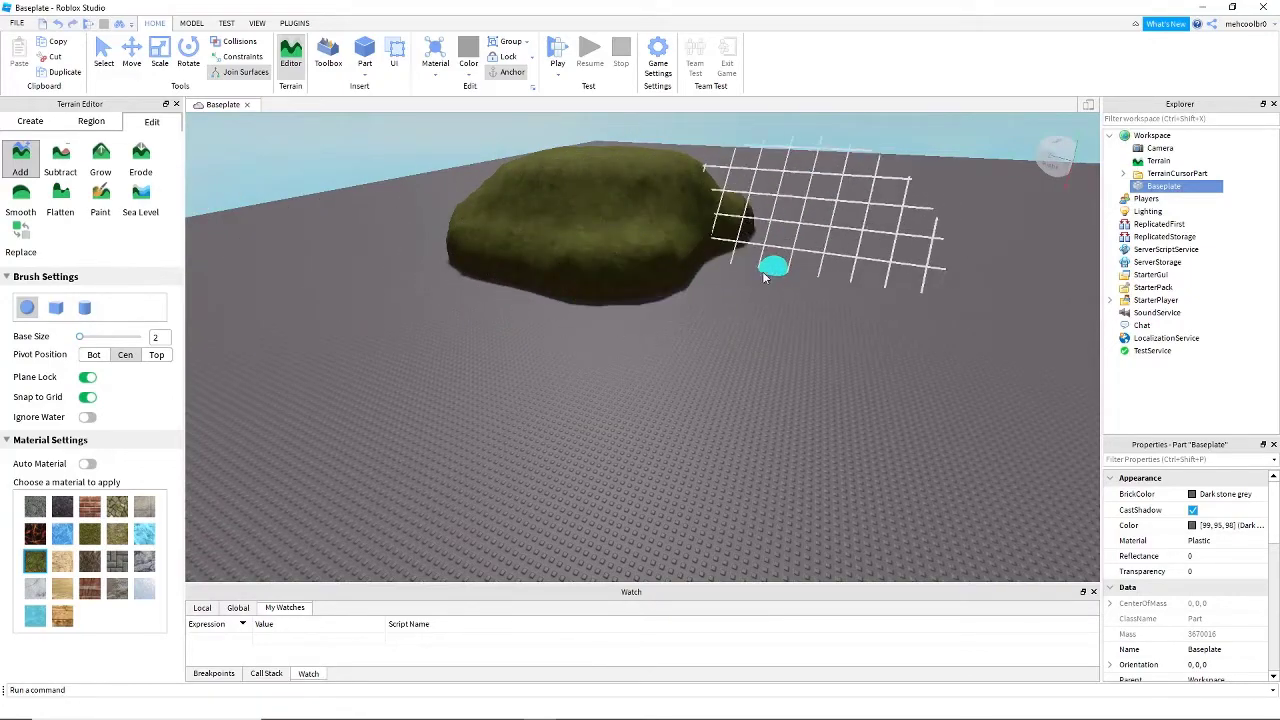
# - Add small Leafy Grass bumps along the mound's foot with the size 2 brush to make its outline irregular
pyautogui.press('d')
pyautogui.press('w')
pyautogui.moveTo(670, 293); pyautogui.dragTo(672, 295, button='right')
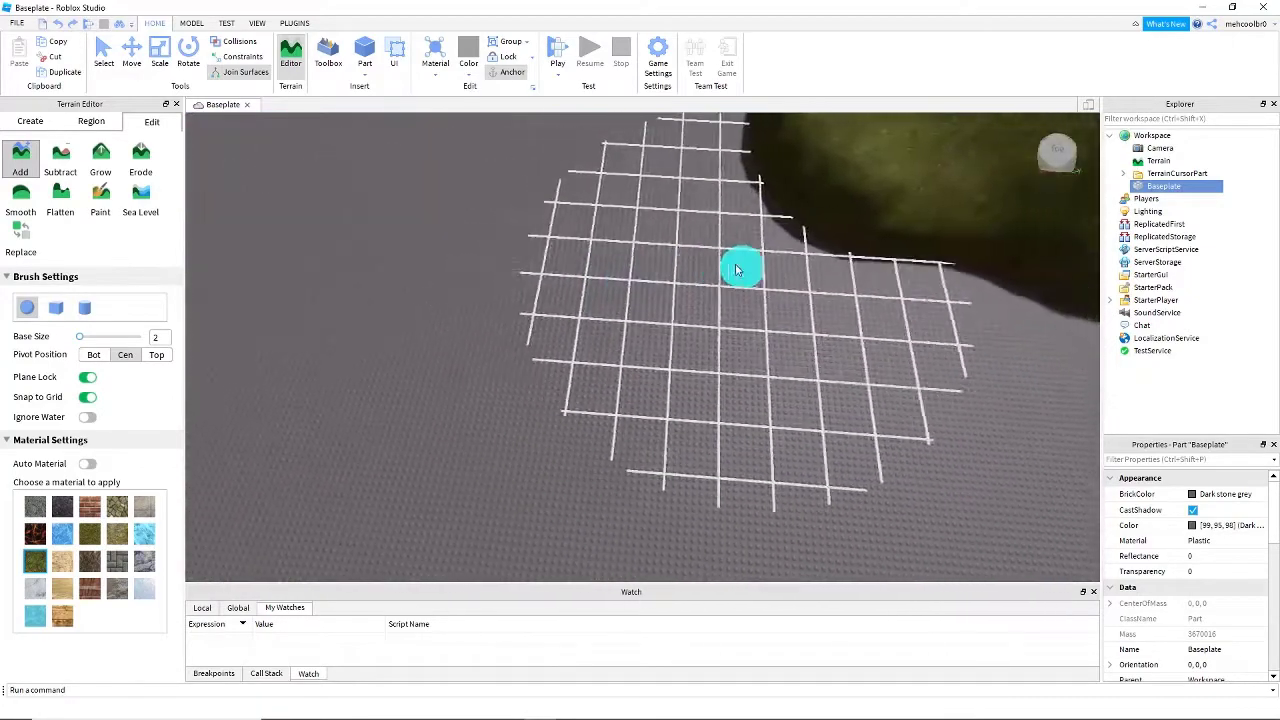
pyautogui.press('d')
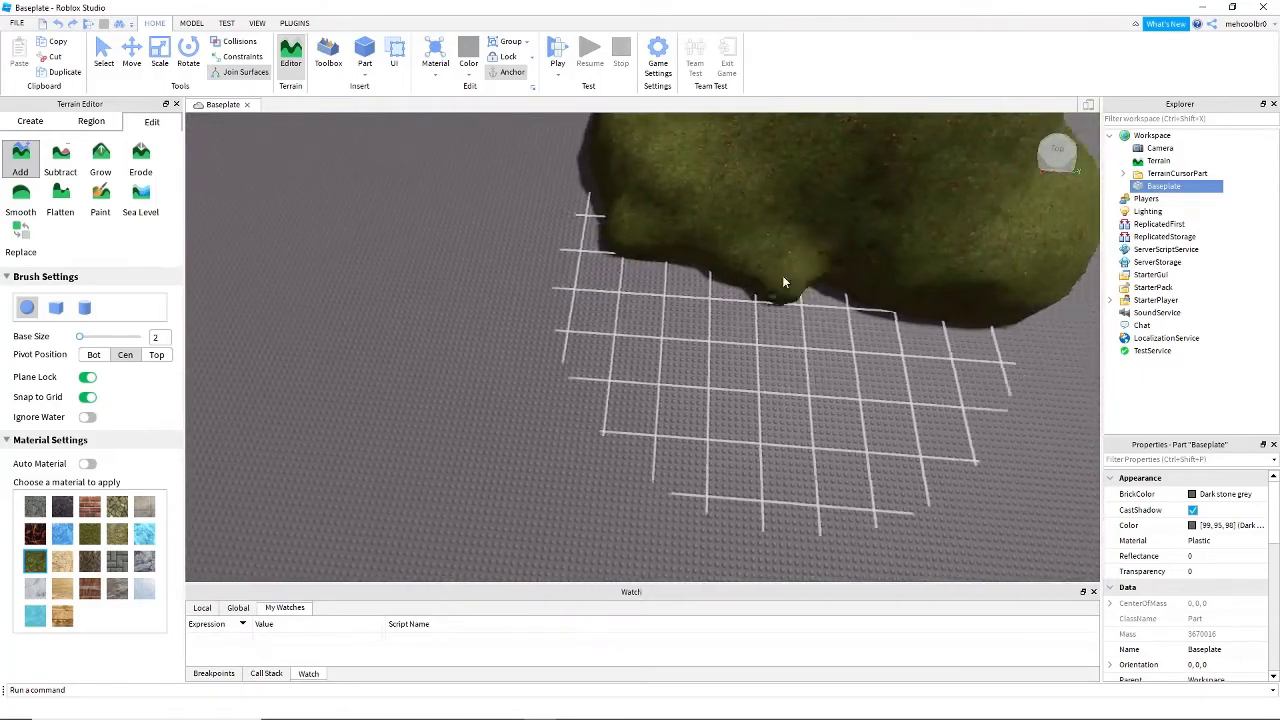
pyautogui.moveTo(804, 321); pyautogui.dragTo(804, 321, button='right')
pyautogui.press('a')
pyautogui.press('d')
pyautogui.moveTo(804, 321)
pyautogui.mouseDown()
pyautogui.moveTo(814, 307)
pyautogui.moveTo(776, 279)
pyautogui.moveTo(765, 302)
pyautogui.moveTo(774, 262)
pyautogui.mouseUp()
pyautogui.press('d')
pyautogui.moveTo(774, 262); pyautogui.dragTo(774, 262, button='right')
pyautogui.moveTo(774, 262)
pyautogui.mouseDown()
pyautogui.moveTo(857, 271)
pyautogui.moveTo(686, 311)
pyautogui.moveTo(629, 292)
pyautogui.moveTo(607, 251)
pyautogui.mouseUp()
pyautogui.press('a')
pyautogui.moveTo(560, 213); pyautogui.dragTo(558, 210, button='right')
pyautogui.moveTo(558, 210); pyautogui.dragTo(603, 351)
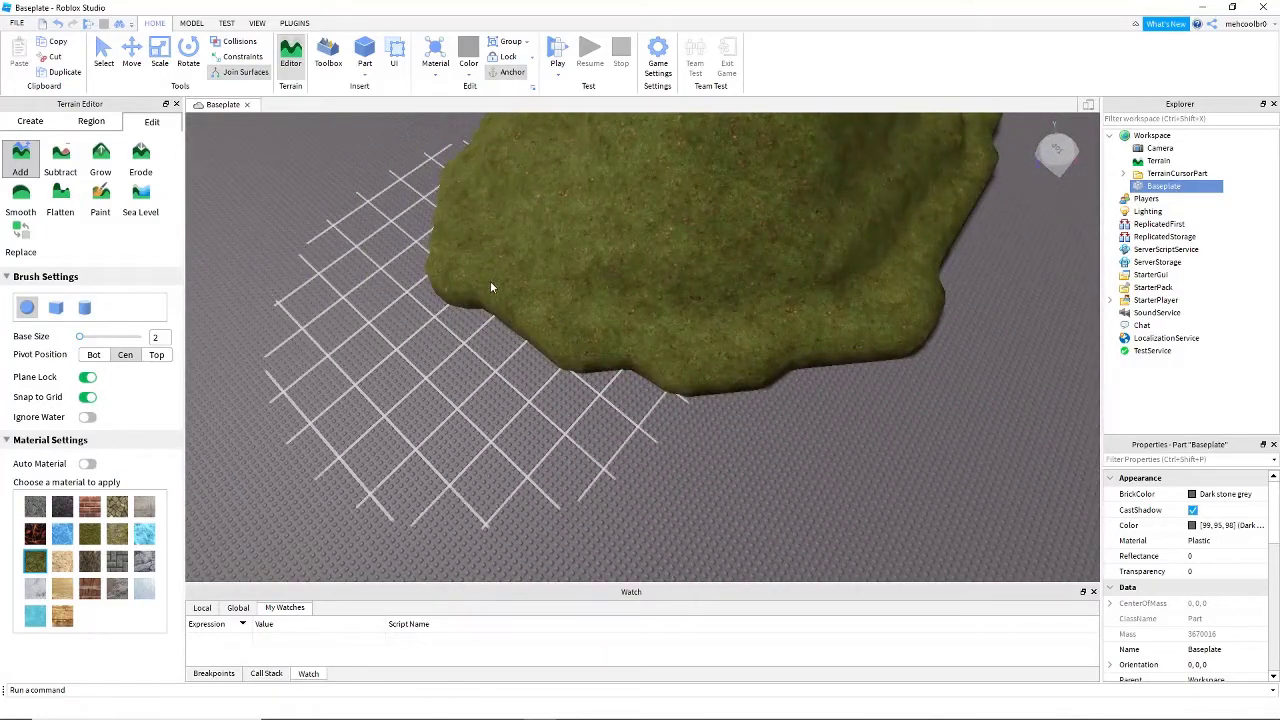
# - Turn off Snap to Grid and continue roughening the remaining edges of the mound with Leafy Grass
pyautogui.press('a')
pyautogui.press('s')
pyautogui.click(91, 399)
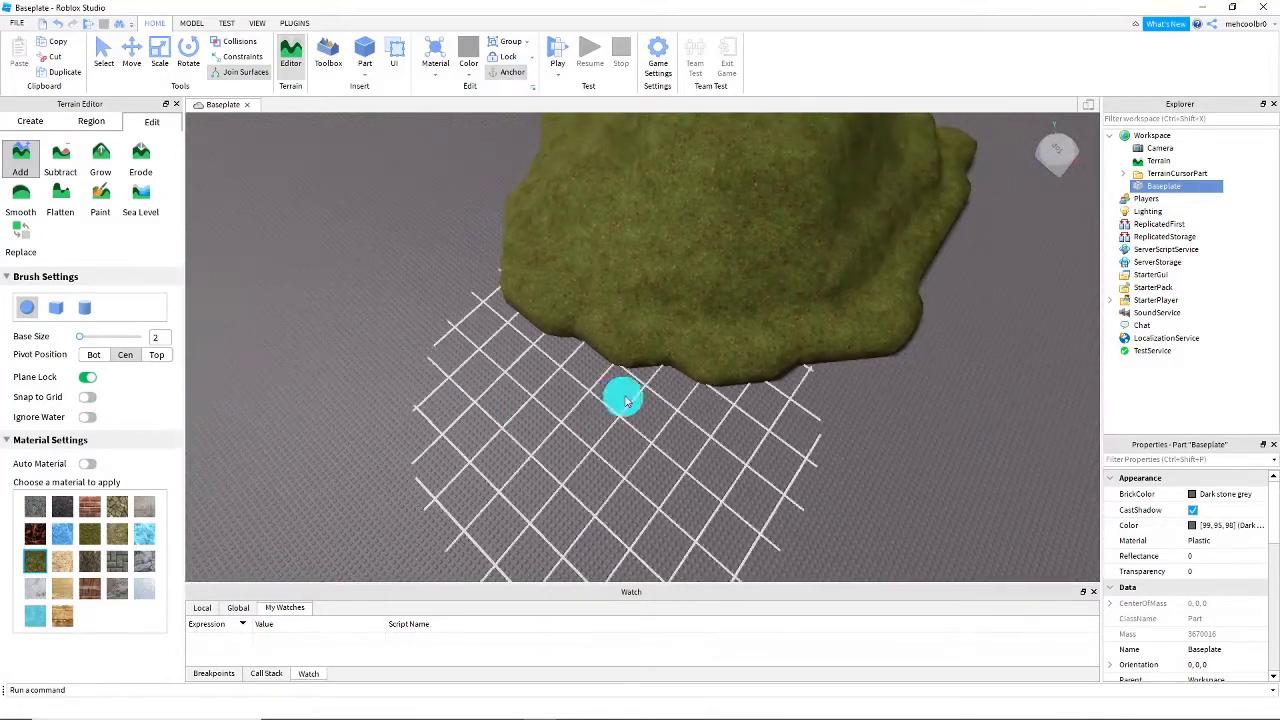
pyautogui.press('s')
pyautogui.moveTo(626, 401); pyautogui.dragTo(629, 390, button='right')
pyautogui.press('w')
pyautogui.press('s')
pyautogui.moveTo(711, 358); pyautogui.dragTo(711, 358, button='right')
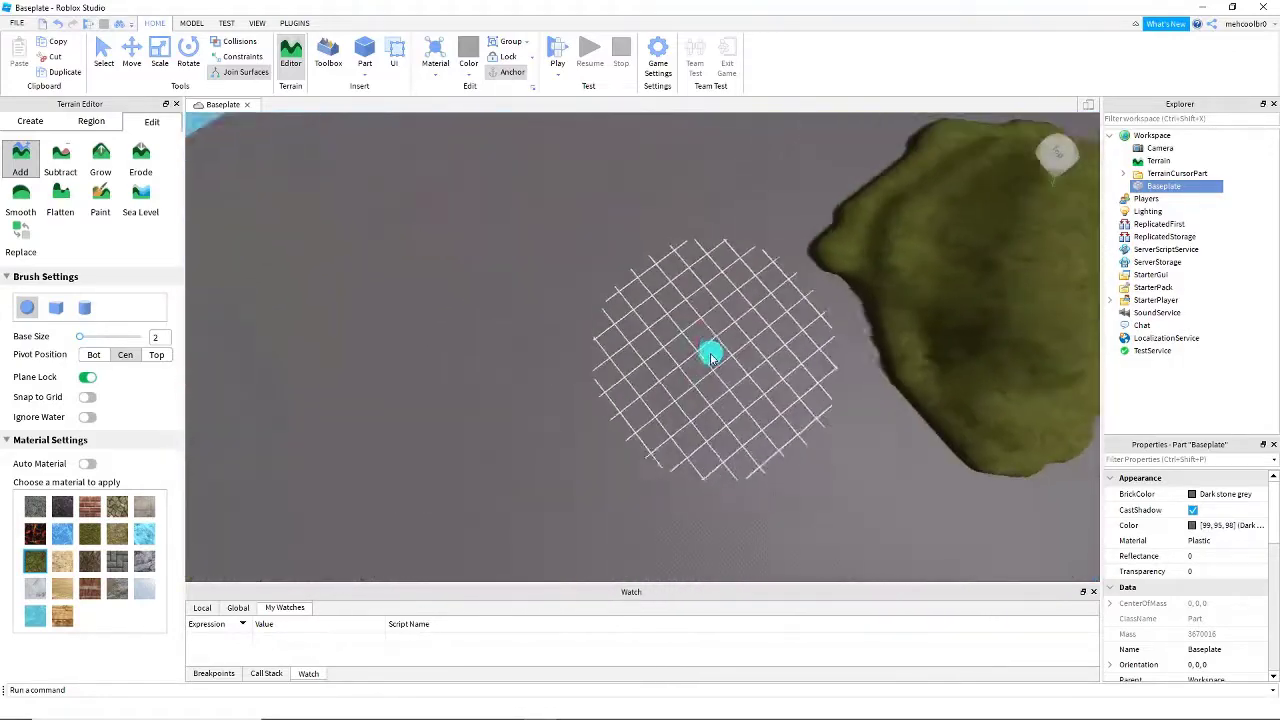
pyautogui.press('d')
pyautogui.press('d')
pyautogui.press('s')
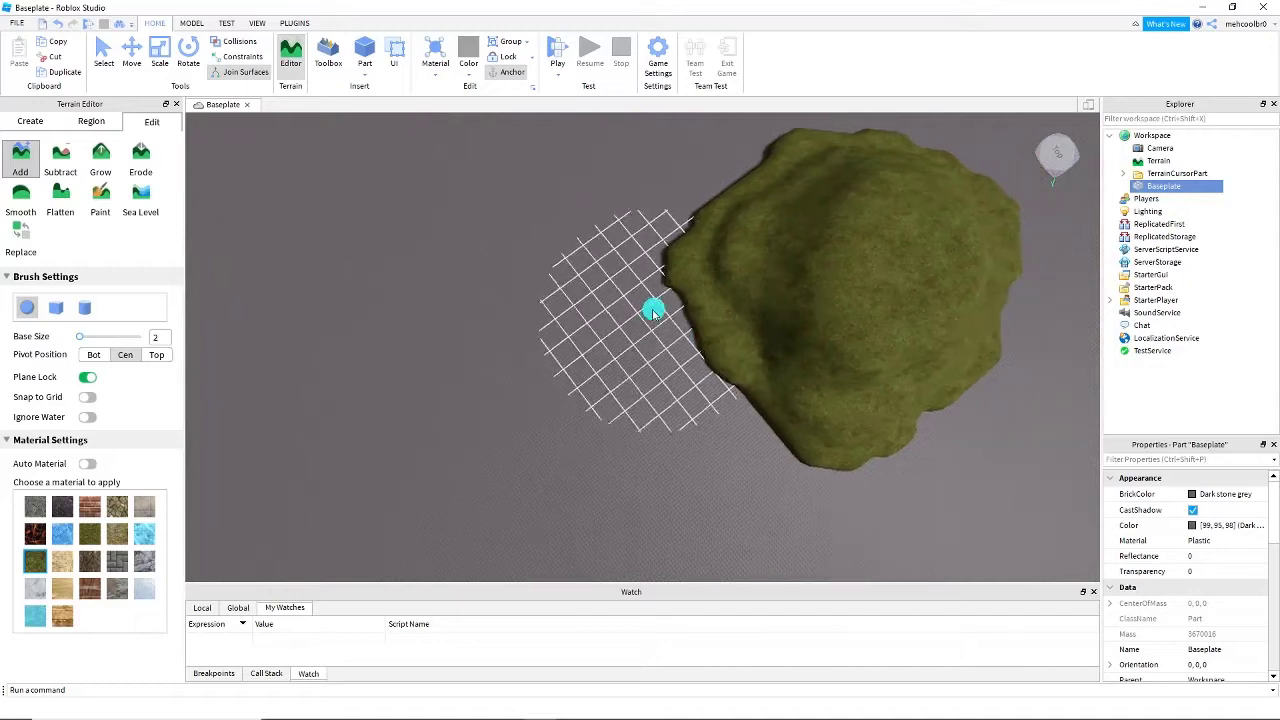
pyautogui.press('d')
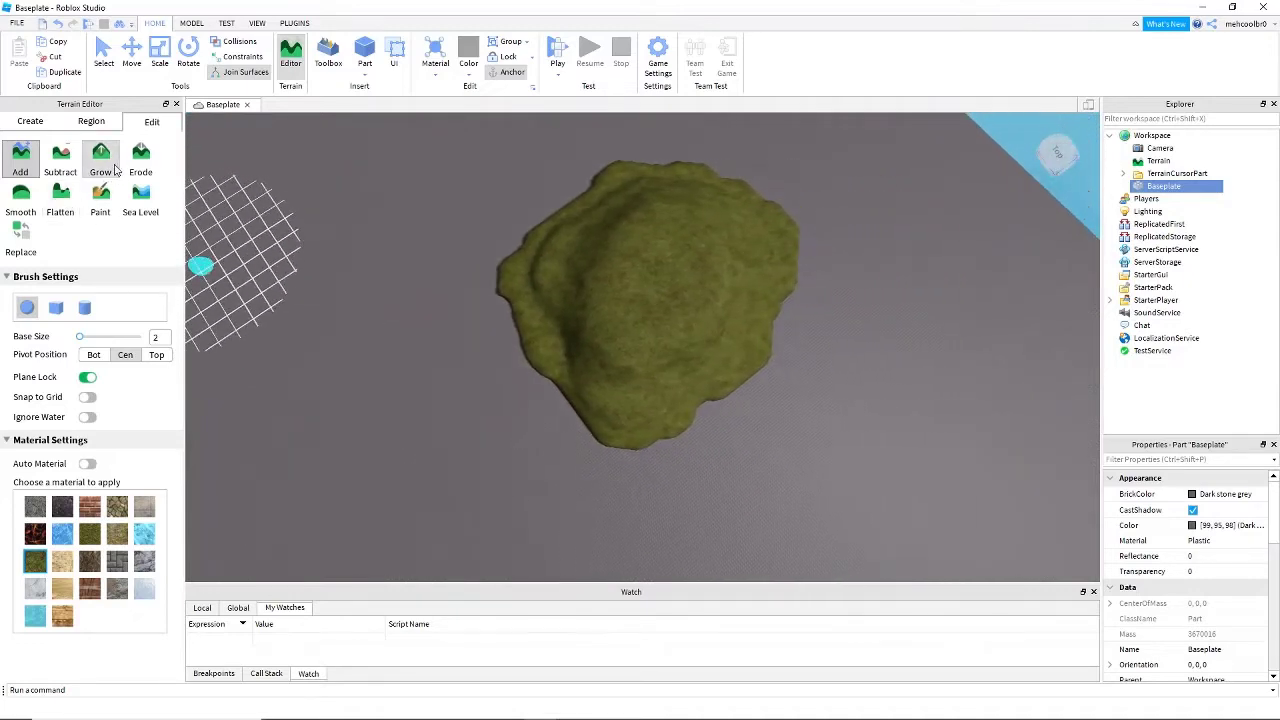
# - Switch to the Grow tool with Leafy Grass at base size 6 and set its strength to 0.3
pyautogui.click(105, 170)
pyautogui.moveTo(303, 309); pyautogui.dragTo(303, 309, button='right')
pyautogui.press('a')
pyautogui.press('w')
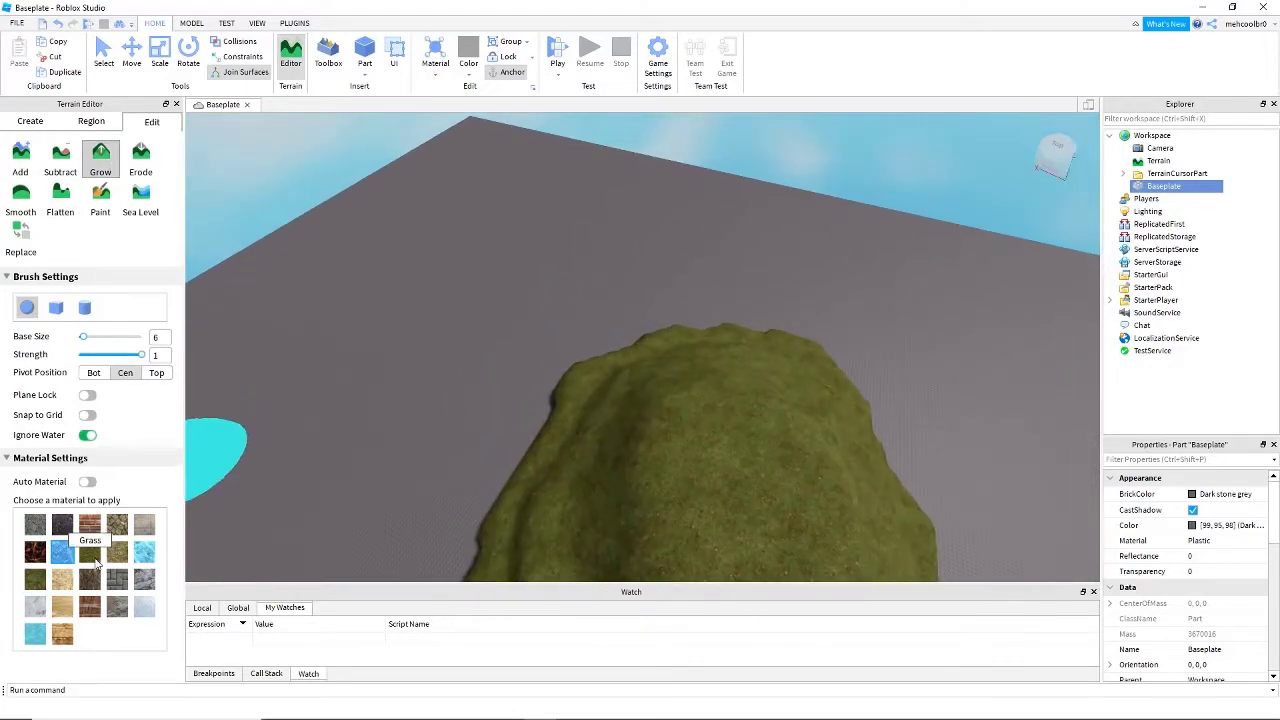
pyautogui.moveTo(310, 535); pyautogui.dragTo(310, 535, button='right')
pyautogui.press('d')
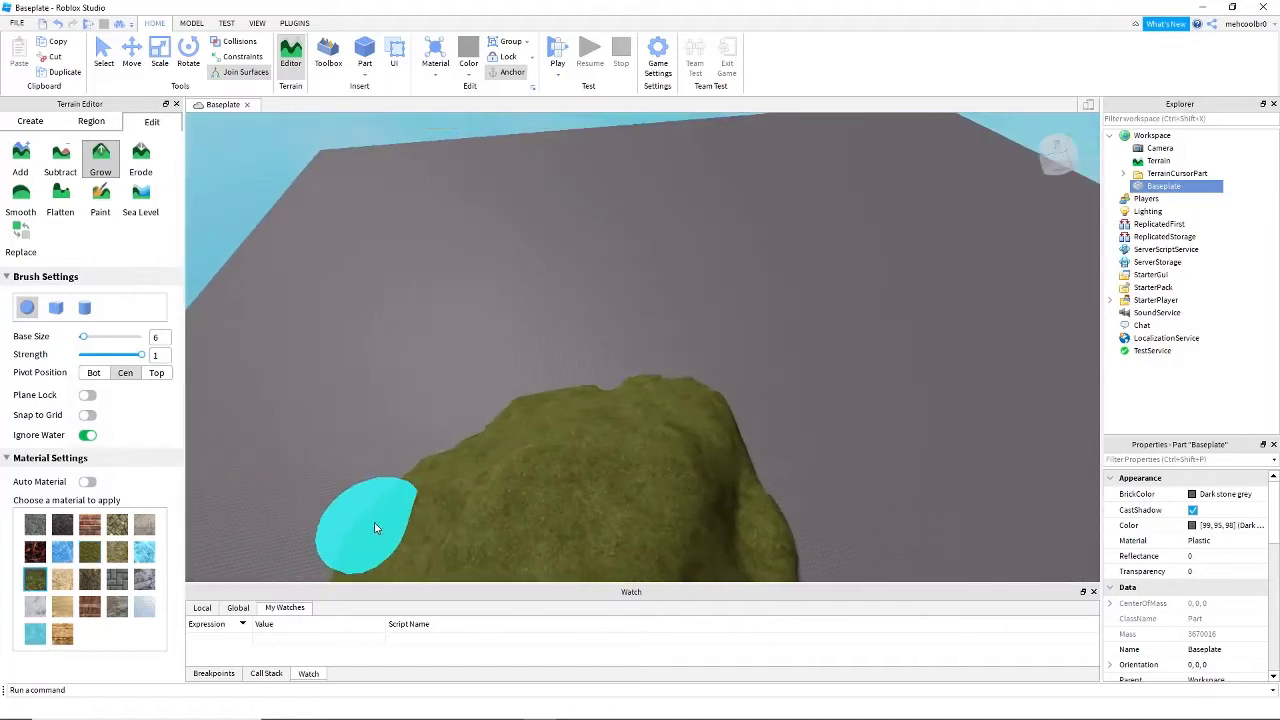
pyautogui.moveTo(588, 460); pyautogui.dragTo(585, 462, button='right')
pyautogui.press('d')
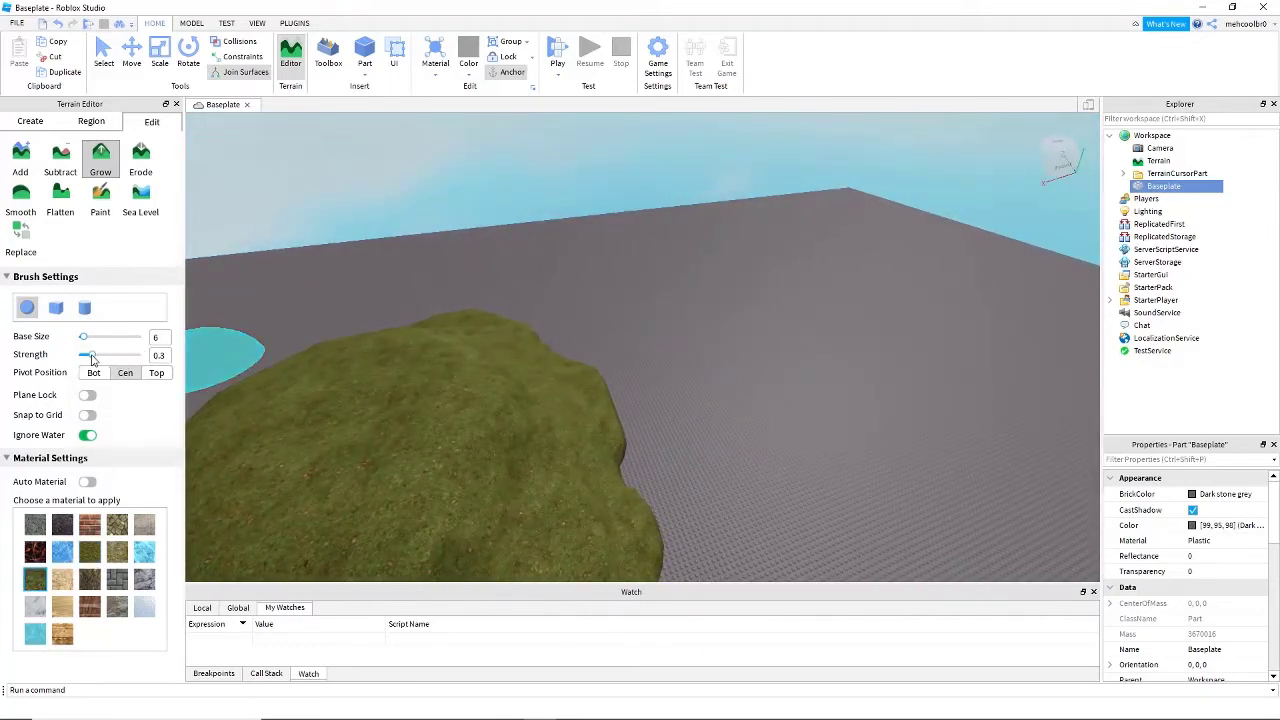
# - Grow the mound's side slopes and lower ledges with Leafy Grass to fill them out
pyautogui.press('d')
pyautogui.moveTo(650, 427); pyautogui.dragTo(653, 424, button='right')
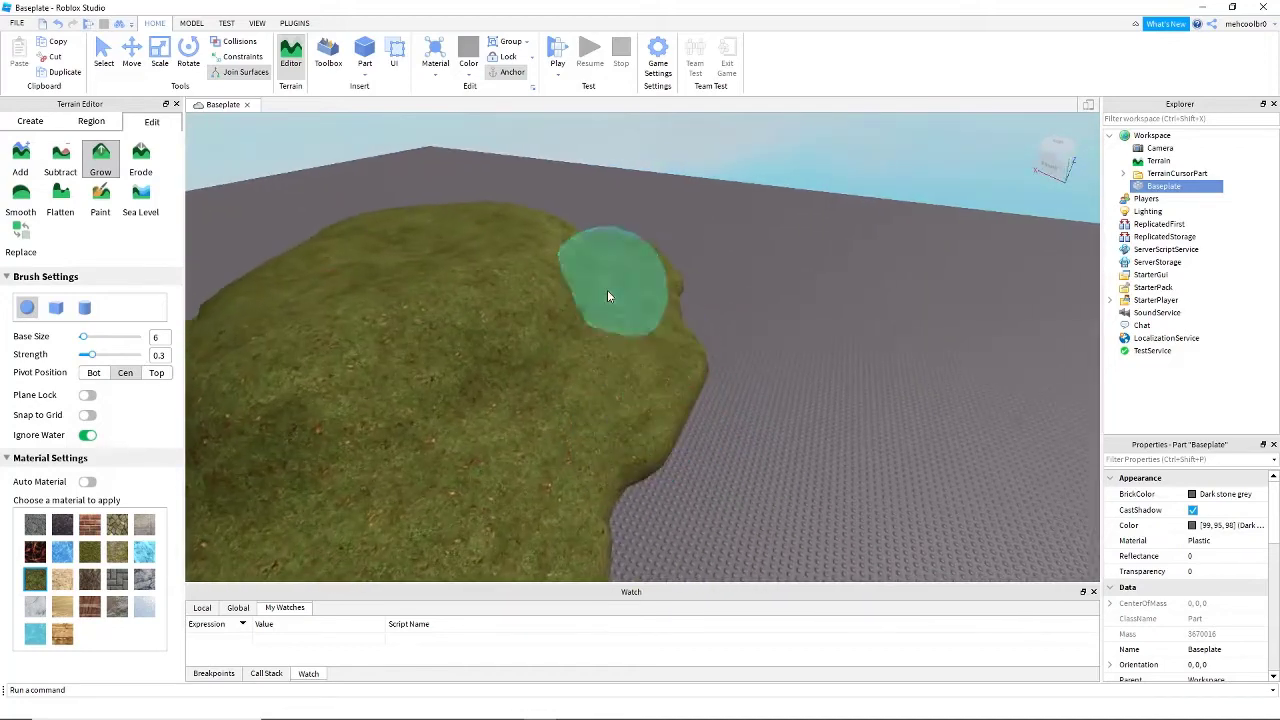
pyautogui.press('a')
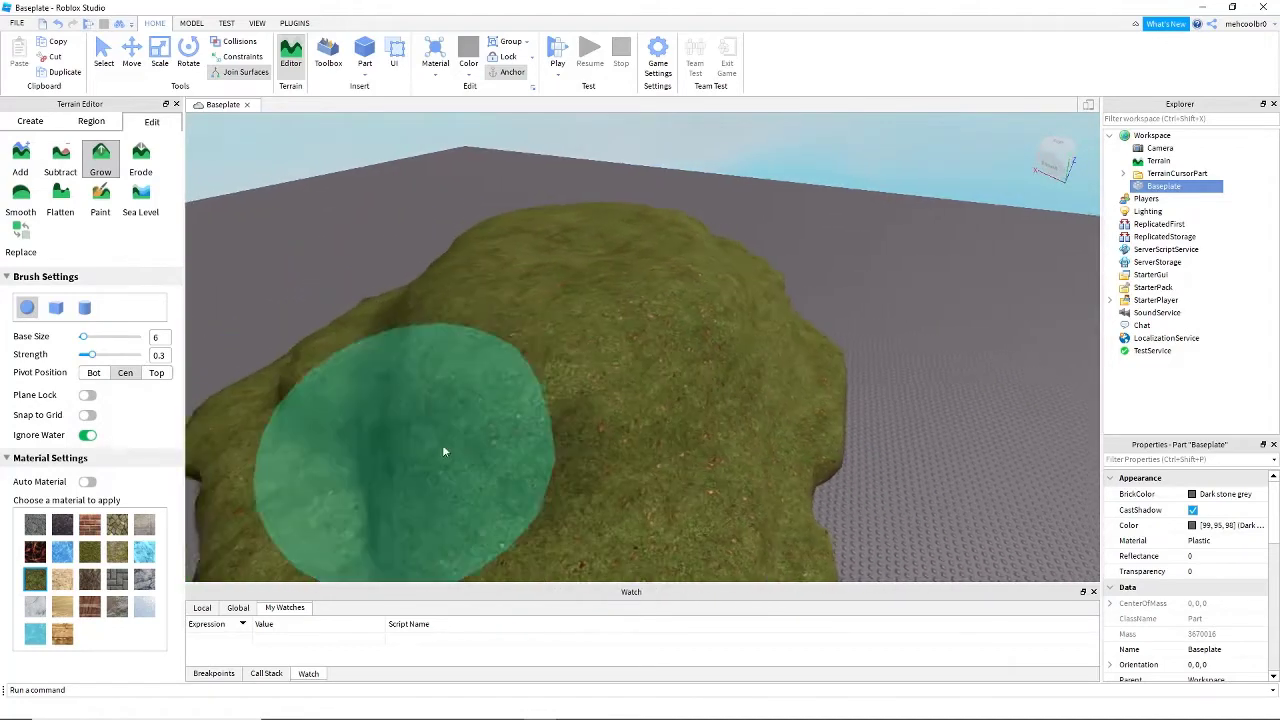
pyautogui.moveTo(488, 409); pyautogui.dragTo(488, 407, button='right')
pyautogui.press('s')
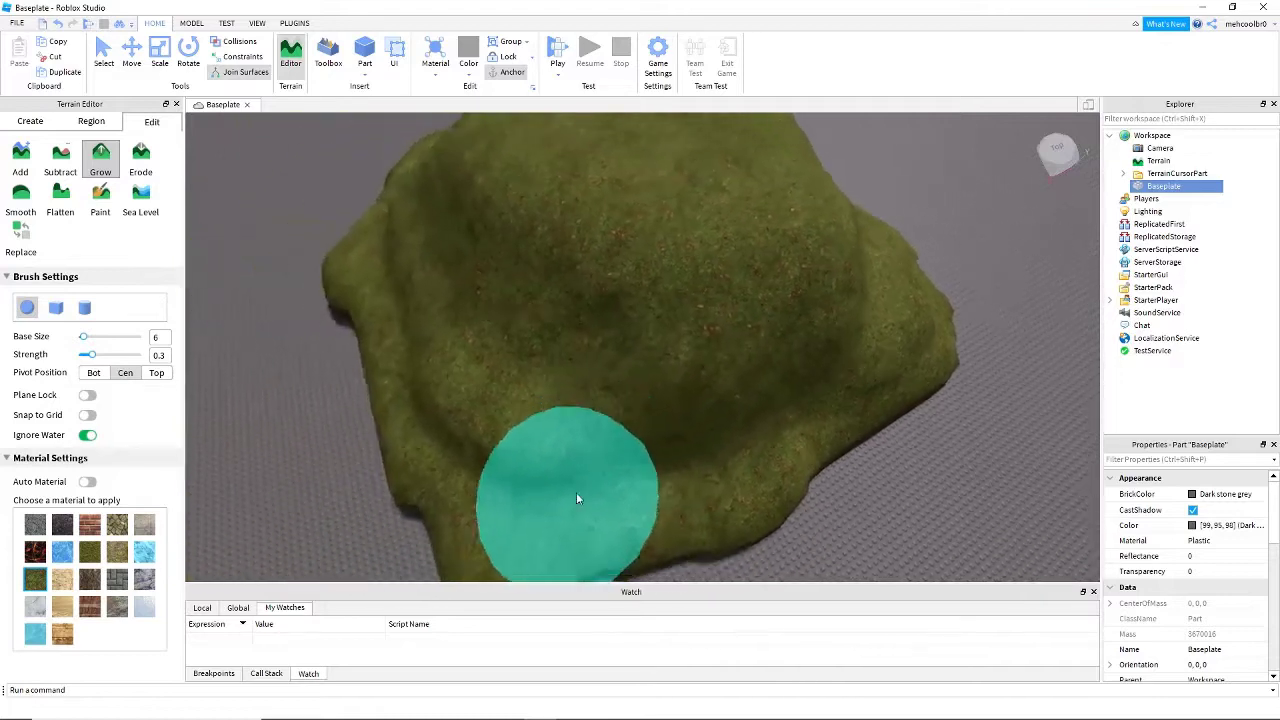
pyautogui.press('a')
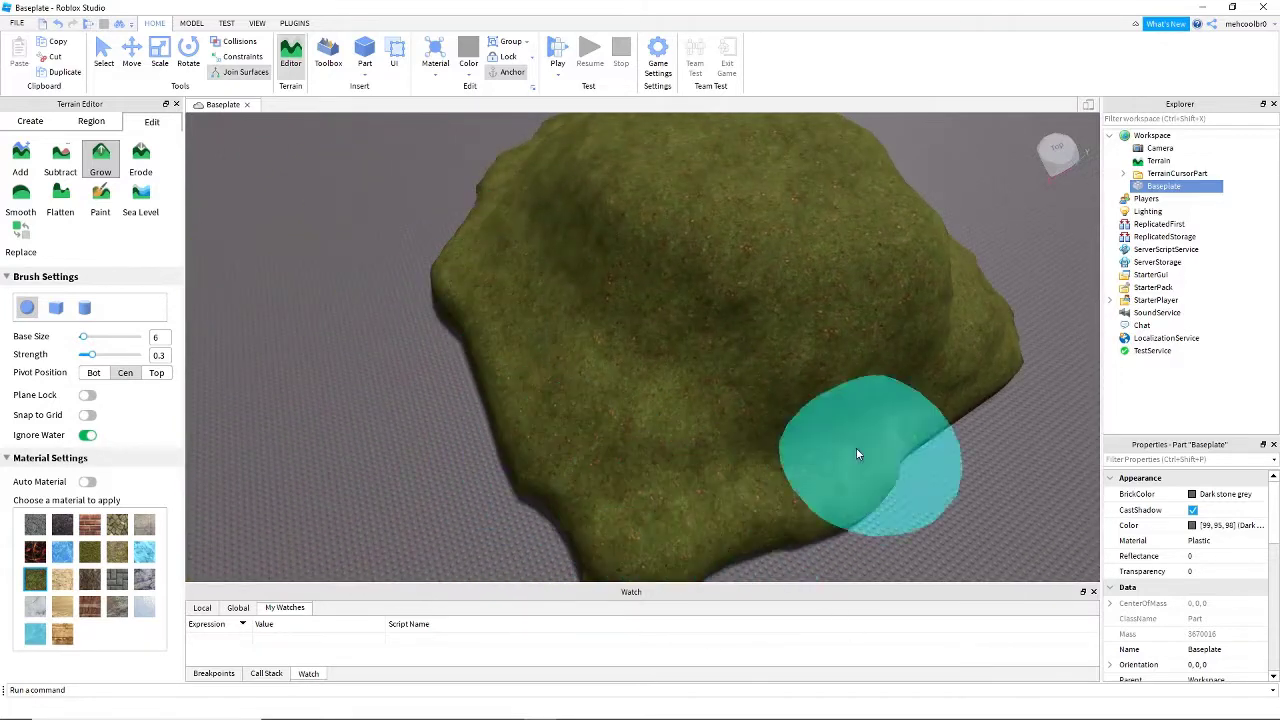
pyautogui.moveTo(648, 476); pyautogui.dragTo(650, 474, button='right')
pyautogui.press('a')
pyautogui.press('s')
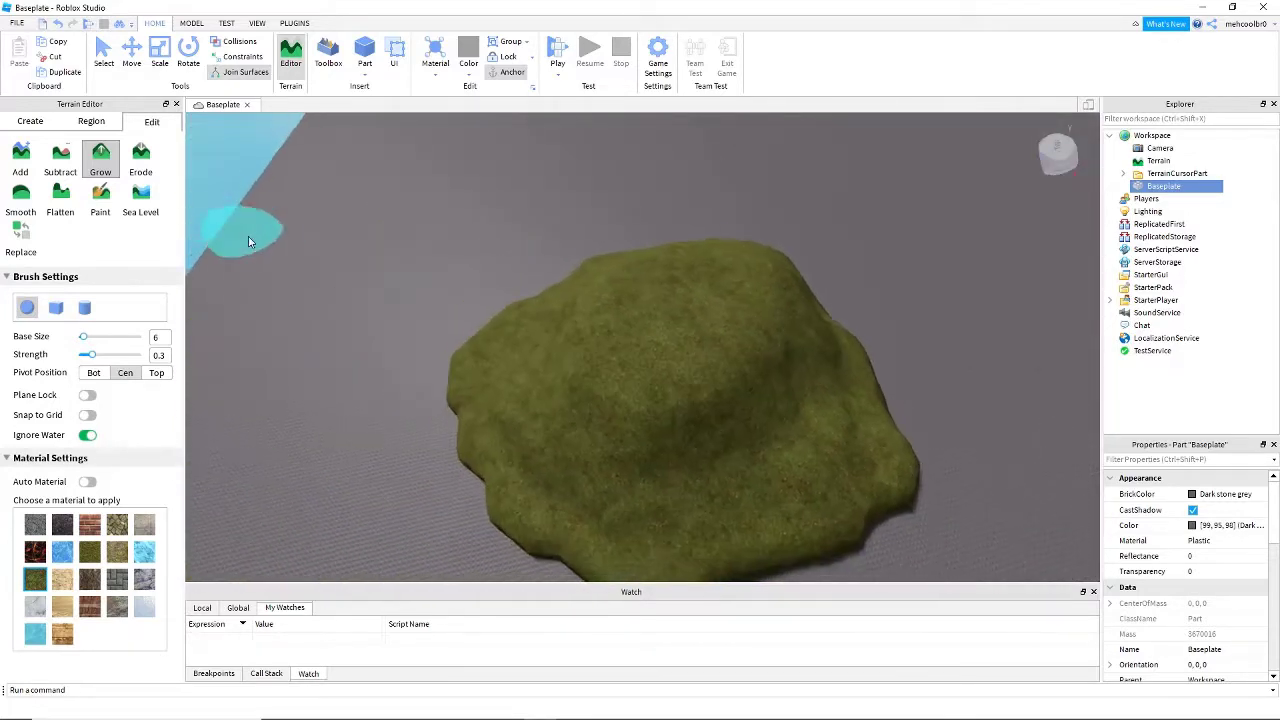
pyautogui.press('d')
pyautogui.press('w')
pyautogui.press('a')
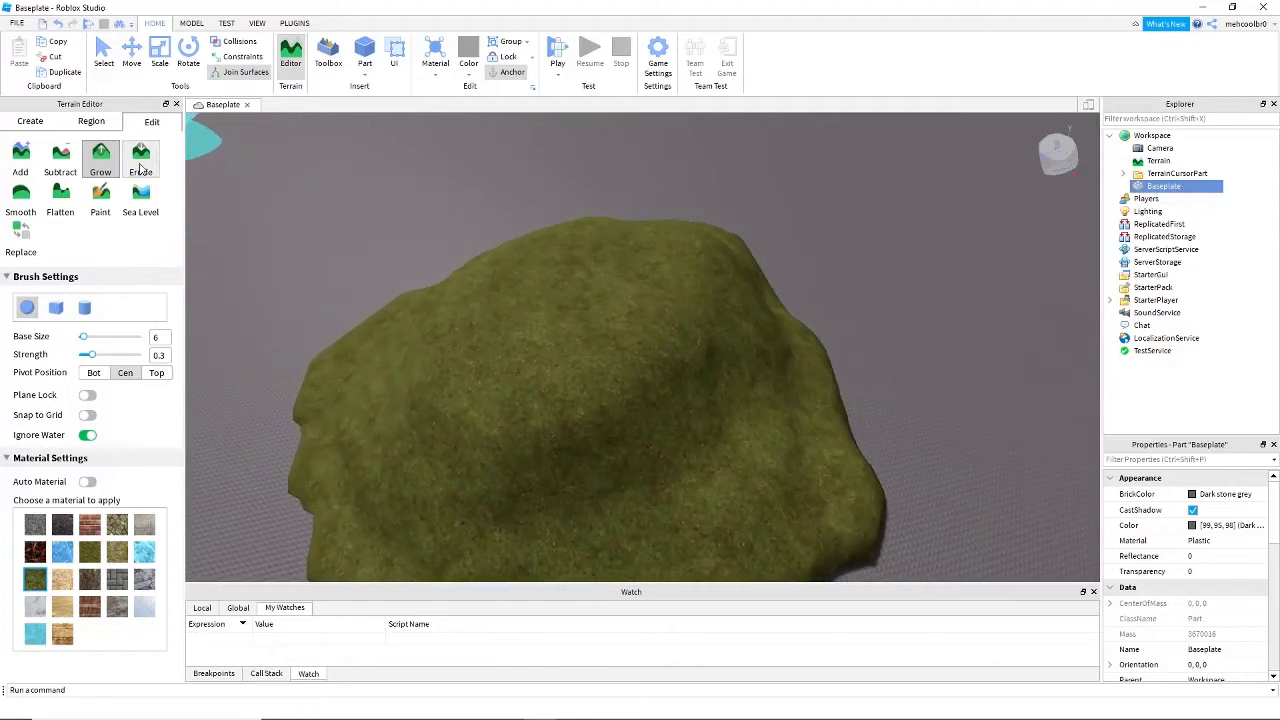
# - Switch to the Erode tool, set its strength to 0.5 and start wearing down the mound's slope
pyautogui.click(142, 169)
pyautogui.press('a')
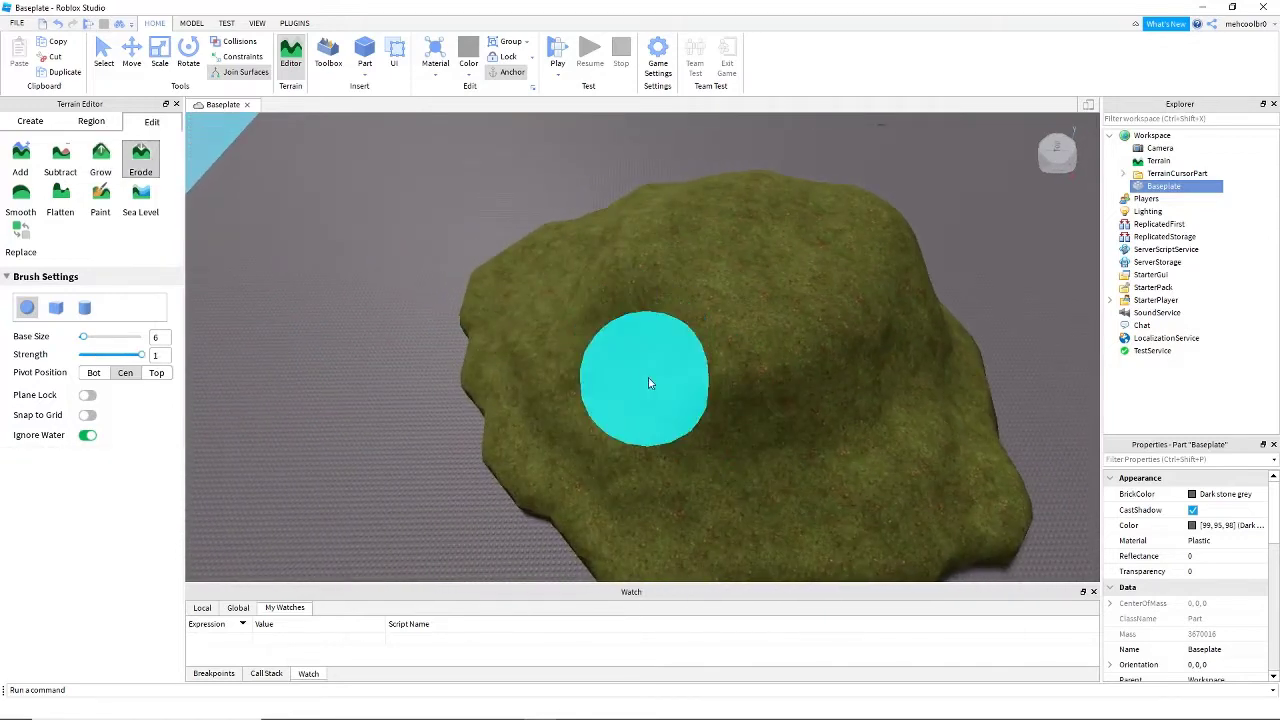
pyautogui.press('w')
pyautogui.moveTo(583, 349); pyautogui.dragTo(583, 349, button='right')
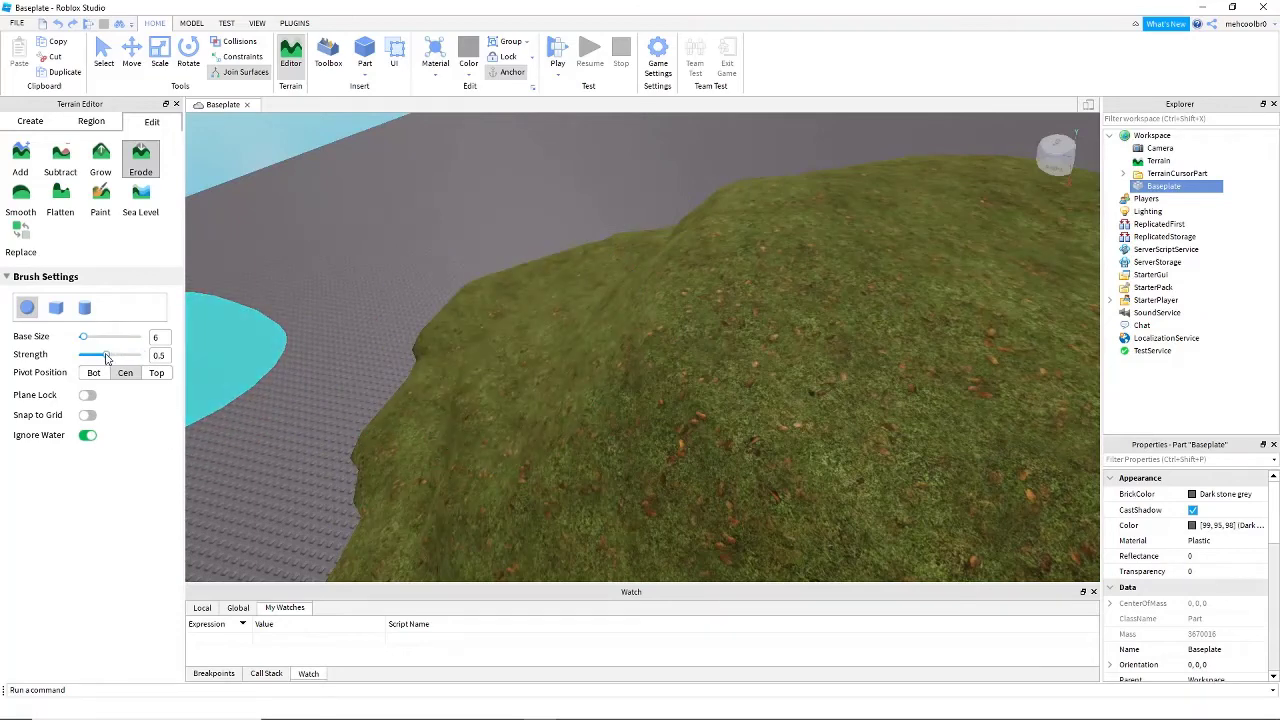
pyautogui.press('s')
pyautogui.moveTo(536, 418); pyautogui.dragTo(536, 418, button='right')
pyautogui.moveTo(650, 420)
pyautogui.mouseDown()
pyautogui.moveTo(678, 421)
pyautogui.moveTo(605, 421)
pyautogui.mouseUp()
pyautogui.press('d')
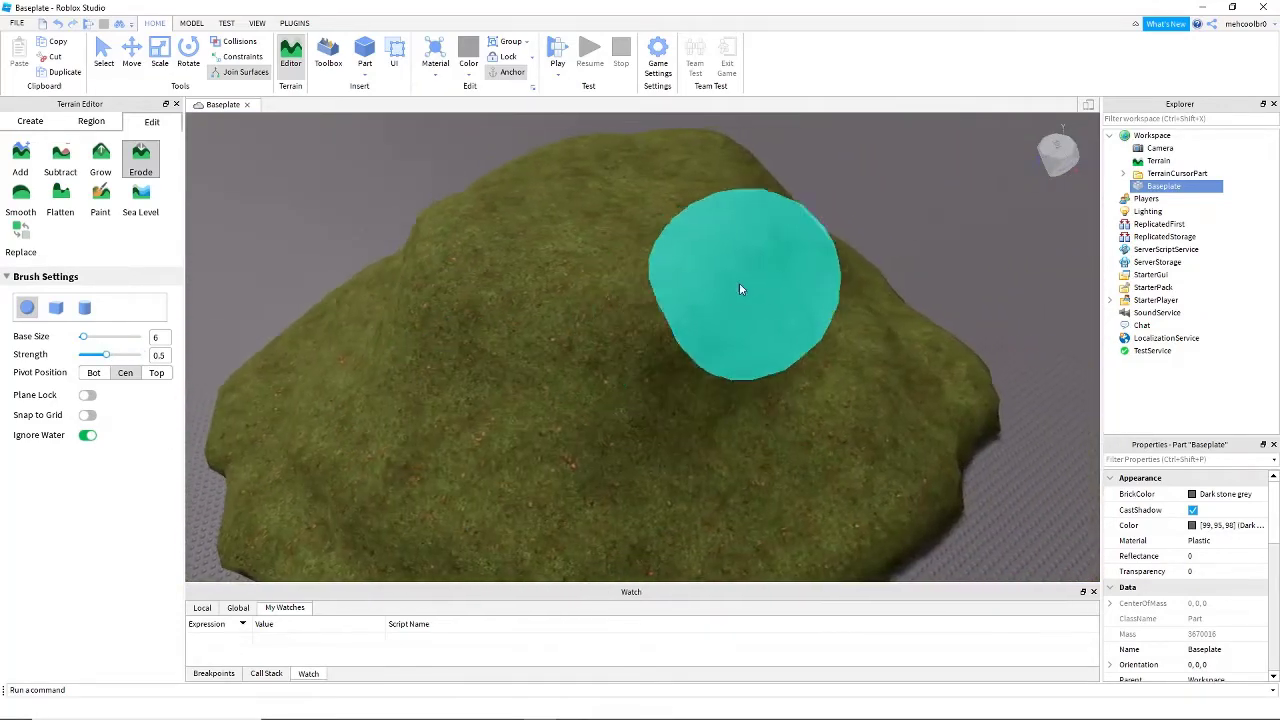
# - Erode the mound's upper flank at strength 0.5 to carve uneven hollows below the summit
pyautogui.moveTo(739, 283); pyautogui.dragTo(743, 271)
pyautogui.moveTo(766, 334); pyautogui.dragTo(766, 334, button='right')
pyautogui.moveTo(745, 318)
pyautogui.mouseDown()
pyautogui.moveTo(571, 317)
pyautogui.moveTo(549, 335)
pyautogui.mouseUp()
pyautogui.moveTo(549, 335); pyautogui.dragTo(549, 337, button='right')
pyautogui.press('s')
pyautogui.moveTo(374, 287); pyautogui.dragTo(374, 287, button='right')
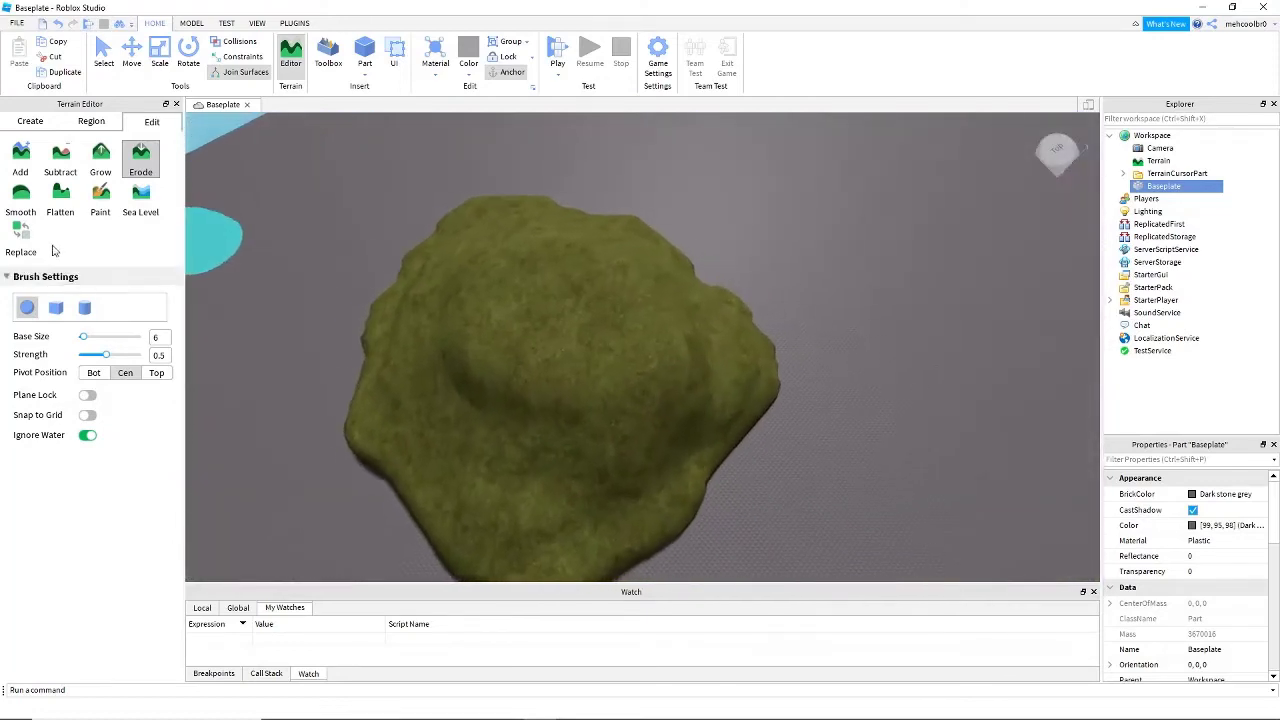
# - Flatten the top of the mound into a plateau with the Flatten tool at base size 6 and strength 1
pyautogui.press('w')
pyautogui.press('d')
pyautogui.moveTo(291, 220); pyautogui.dragTo(291, 220, button='right')
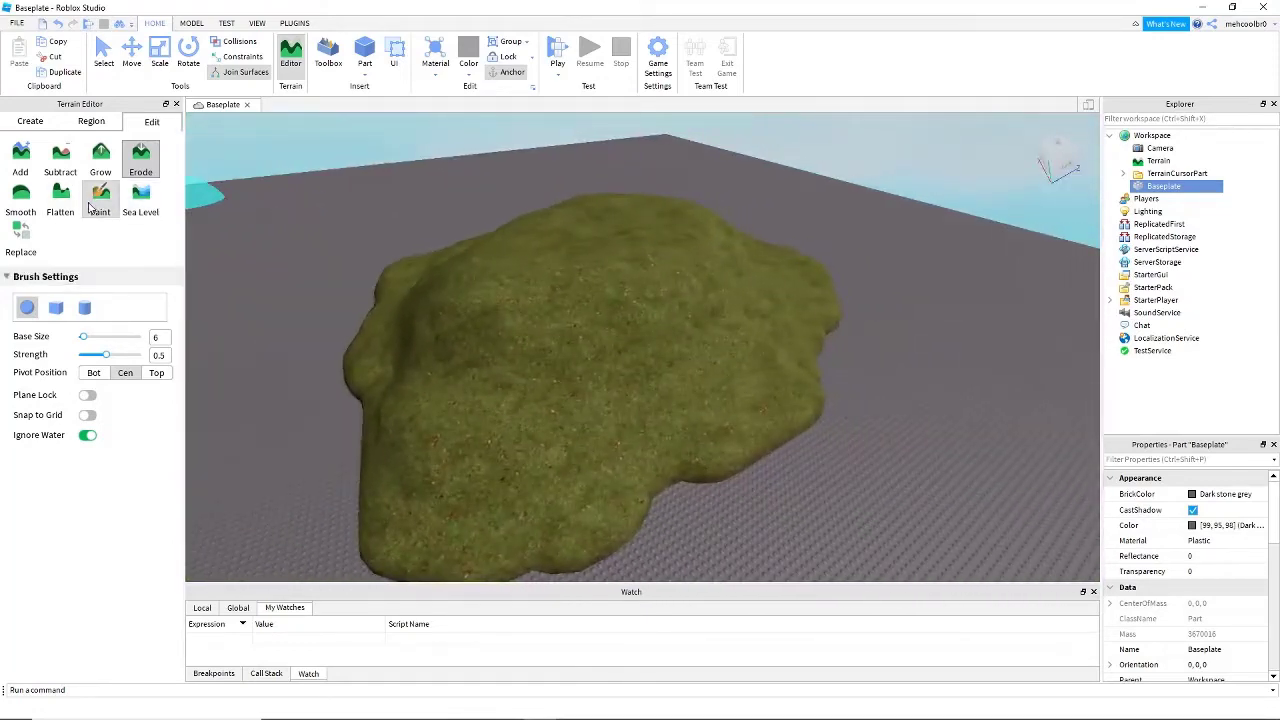
pyautogui.moveTo(434, 303); pyautogui.dragTo(434, 303, button='right')
pyautogui.moveTo(254, 400); pyautogui.dragTo(254, 400, button='right')
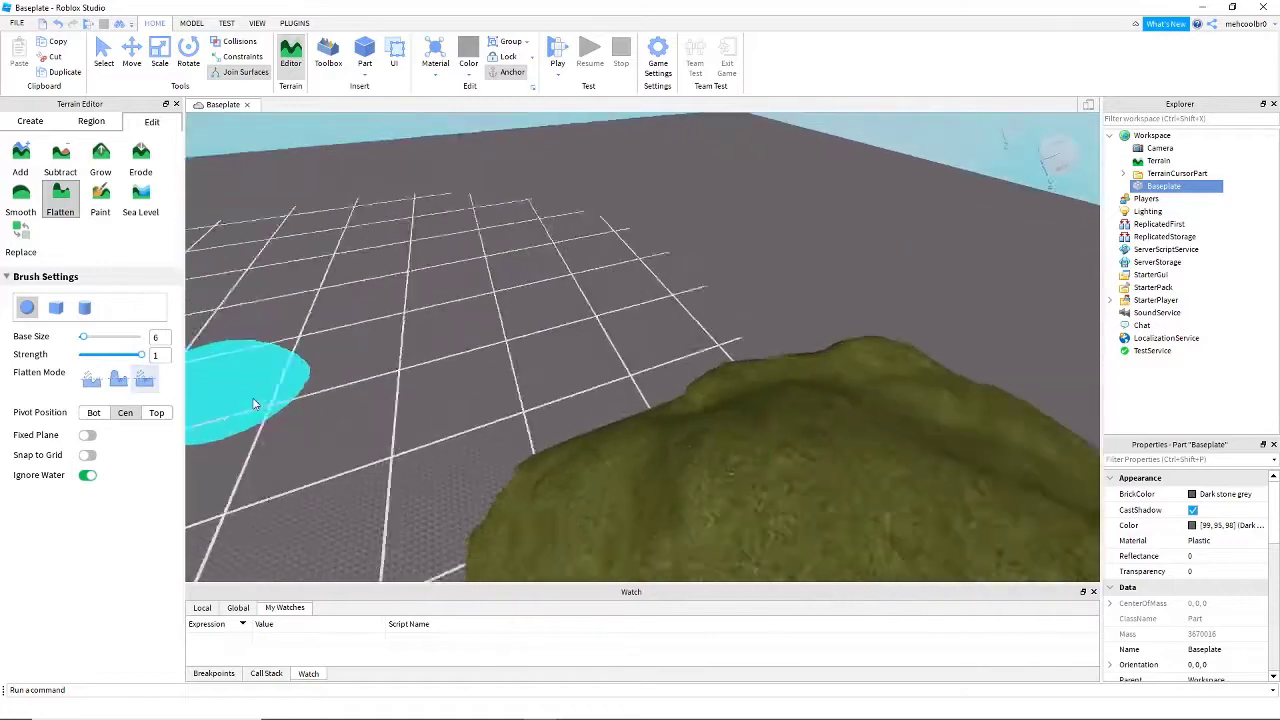
pyautogui.moveTo(457, 381); pyautogui.dragTo(457, 381, button='right')
pyautogui.press('d')
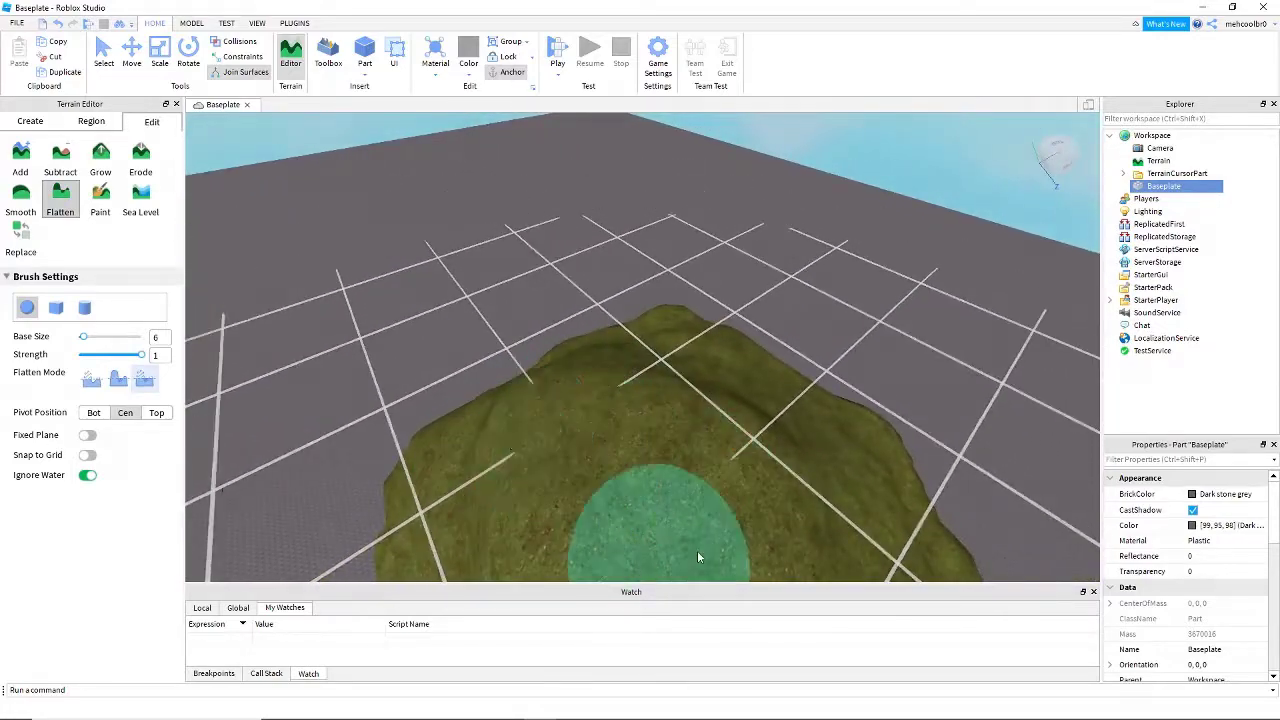
pyautogui.moveTo(590, 490)
pyautogui.mouseDown(button='right')
pyautogui.moveTo(566, 460)
pyautogui.moveTo(668, 328)
pyautogui.mouseUp(button='right')
pyautogui.moveTo(554, 398)
pyautogui.mouseDown(button='right')
pyautogui.moveTo(585, 447)
pyautogui.moveTo(601, 350)
pyautogui.mouseUp(button='right')
pyautogui.moveTo(586, 535)
pyautogui.mouseDown(button='right')
pyautogui.moveTo(677, 414)
pyautogui.moveTo(640, 430)
pyautogui.mouseUp(button='right')
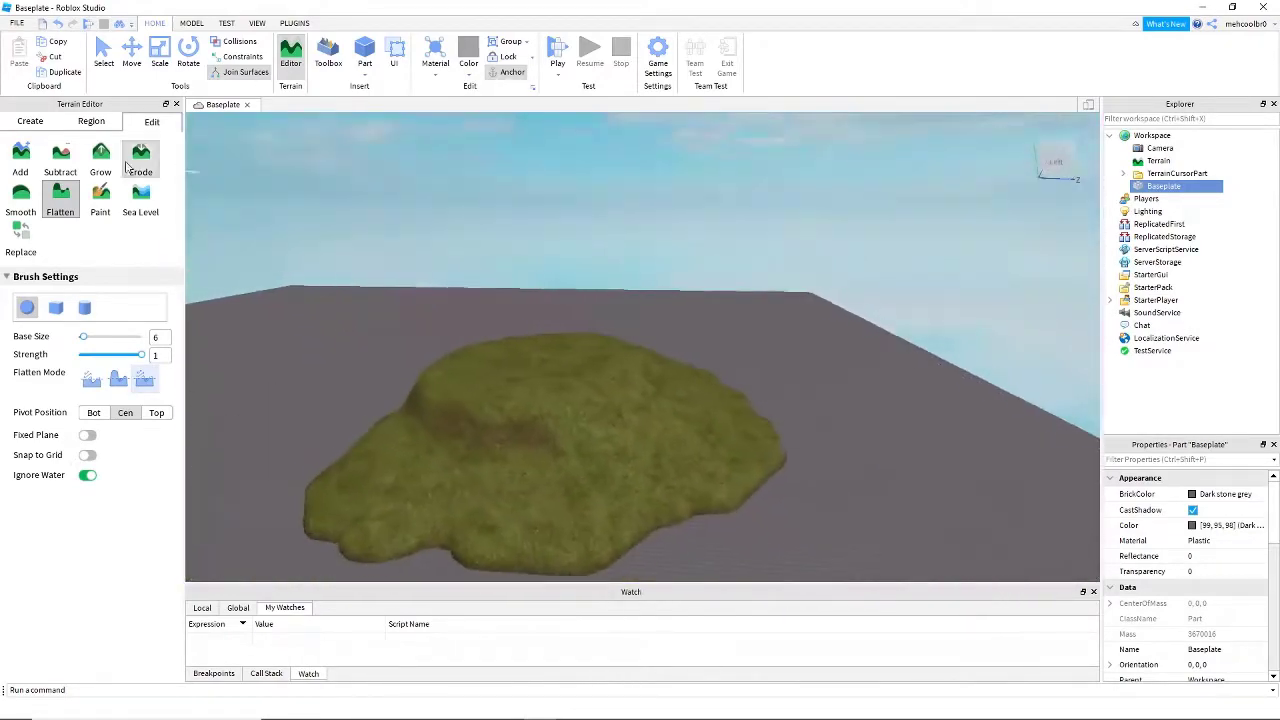
# - Try painting the hill's plateau with Cobblestone using the Paint tool at base size 6, and undo the painting
pyautogui.click(100, 200)
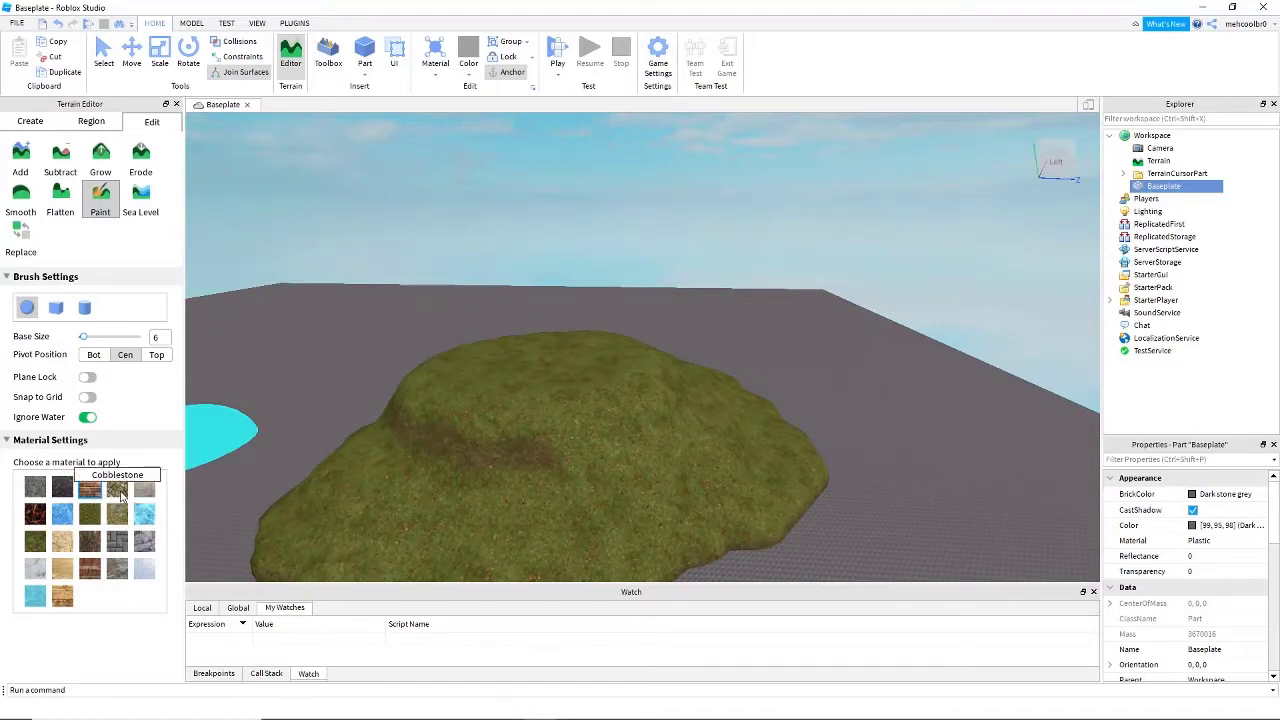
pyautogui.moveTo(546, 354); pyautogui.dragTo(558, 292, button='right')
pyautogui.scroll(-4, 549, 356)
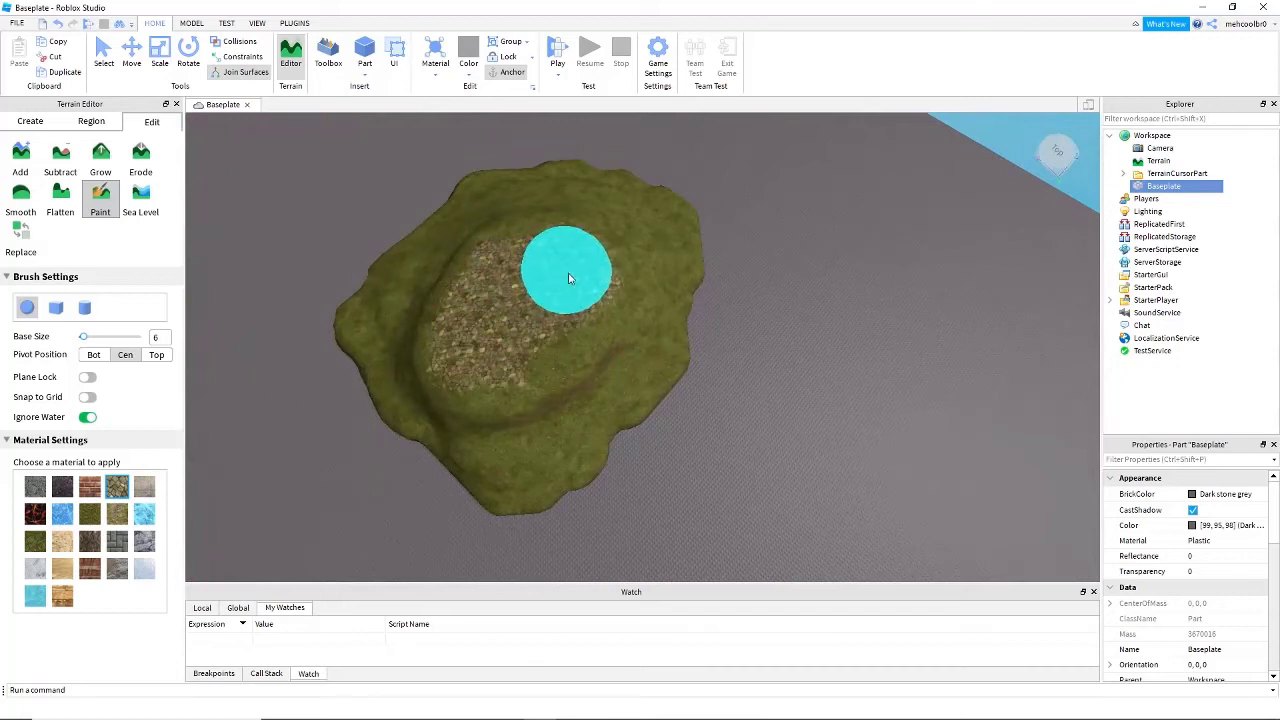
pyautogui.hotkey('ctrl', 'z')
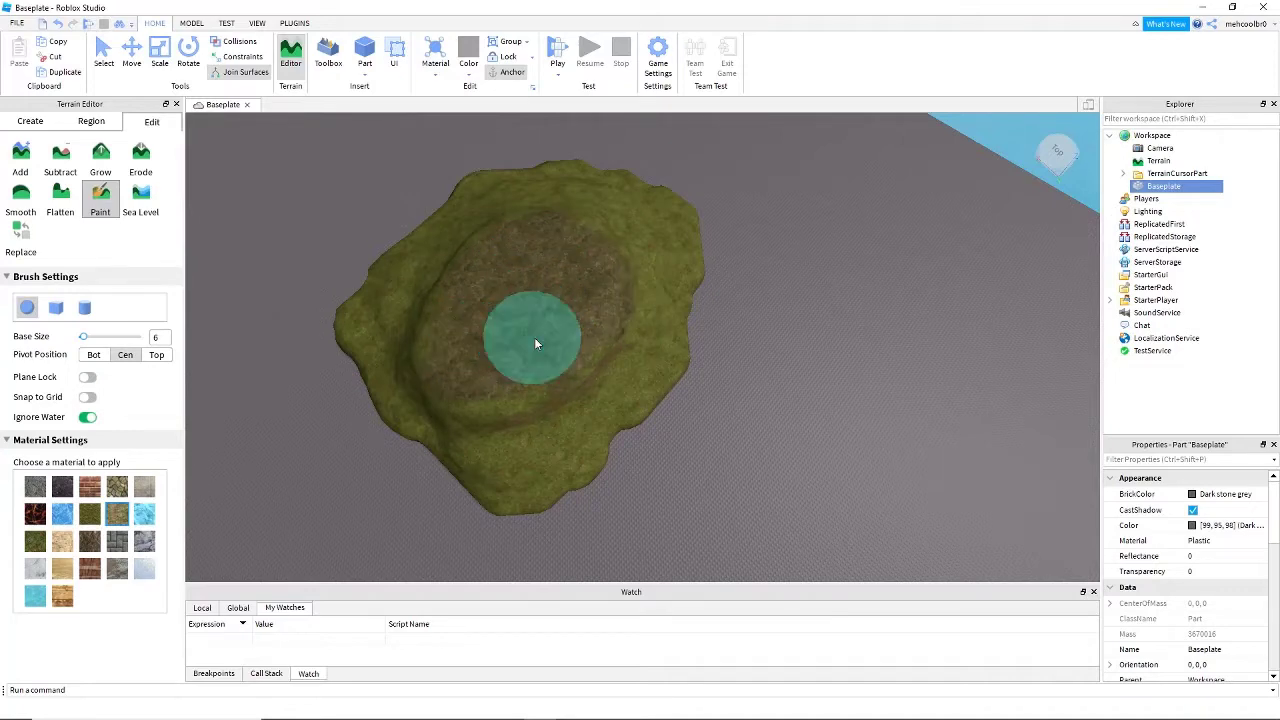
# - Paint the hill's flattened top with the Ground material at base size 6
pyautogui.moveTo(502, 275)
pyautogui.mouseDown(button='right')
pyautogui.moveTo(351, 195)
pyautogui.moveTo(591, 321)
pyautogui.moveTo(204, 509)
pyautogui.moveTo(254, 532)
pyautogui.mouseUp(button='right')
pyautogui.scroll(4, 483, 275)
pyautogui.scroll(-3, 254, 537)
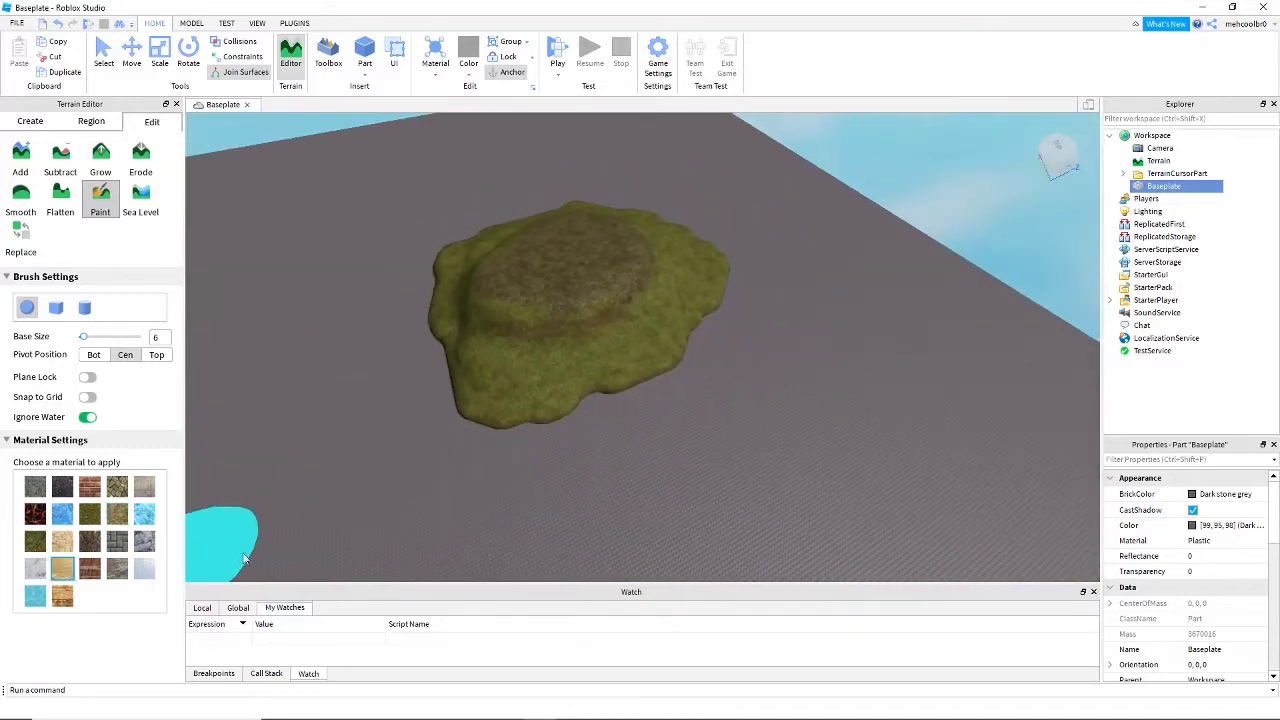
# - Paint a Sand beach around the hill's entire lower edge at base size 6
pyautogui.moveTo(540, 429)
pyautogui.mouseDown()
pyautogui.moveTo(471, 417)
pyautogui.moveTo(585, 438)
pyautogui.mouseUp()
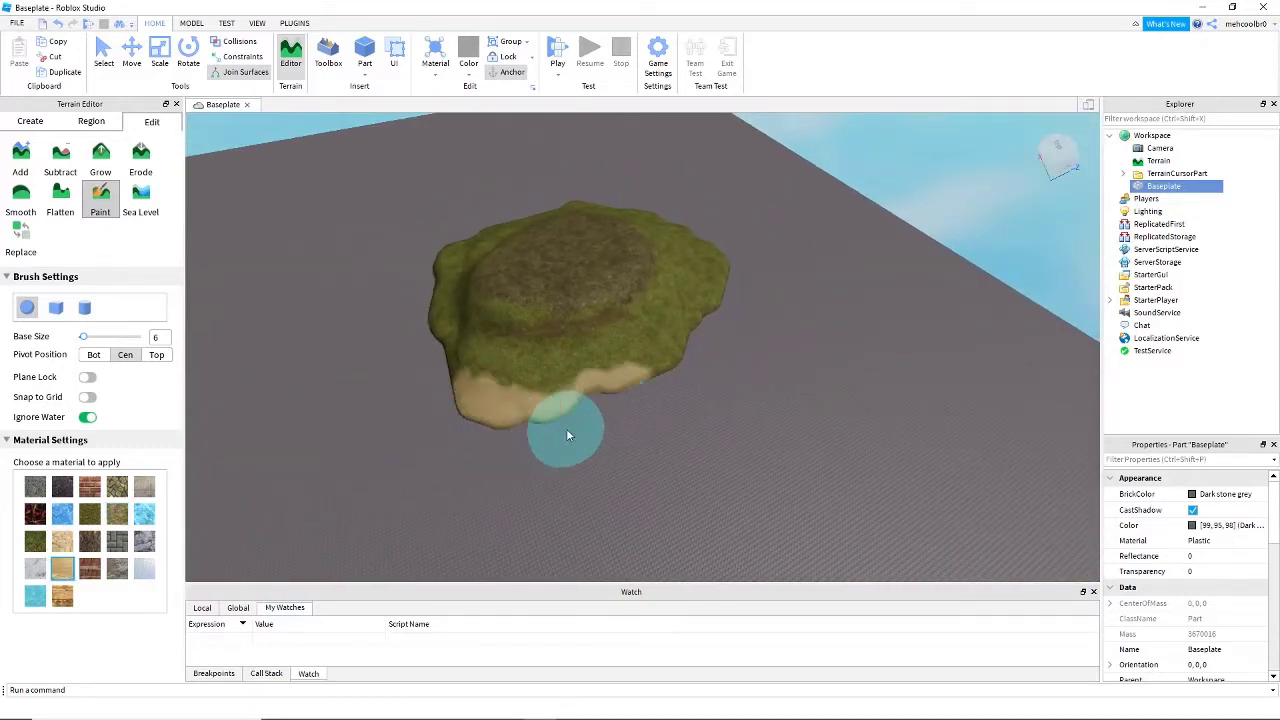
pyautogui.moveTo(678, 373); pyautogui.dragTo(682, 366)
pyautogui.moveTo(682, 366)
pyautogui.mouseDown(button='right')
pyautogui.moveTo(721, 329)
pyautogui.moveTo(707, 275)
pyautogui.moveTo(747, 356)
pyautogui.moveTo(624, 440)
pyautogui.moveTo(660, 421)
pyautogui.mouseUp(button='right')
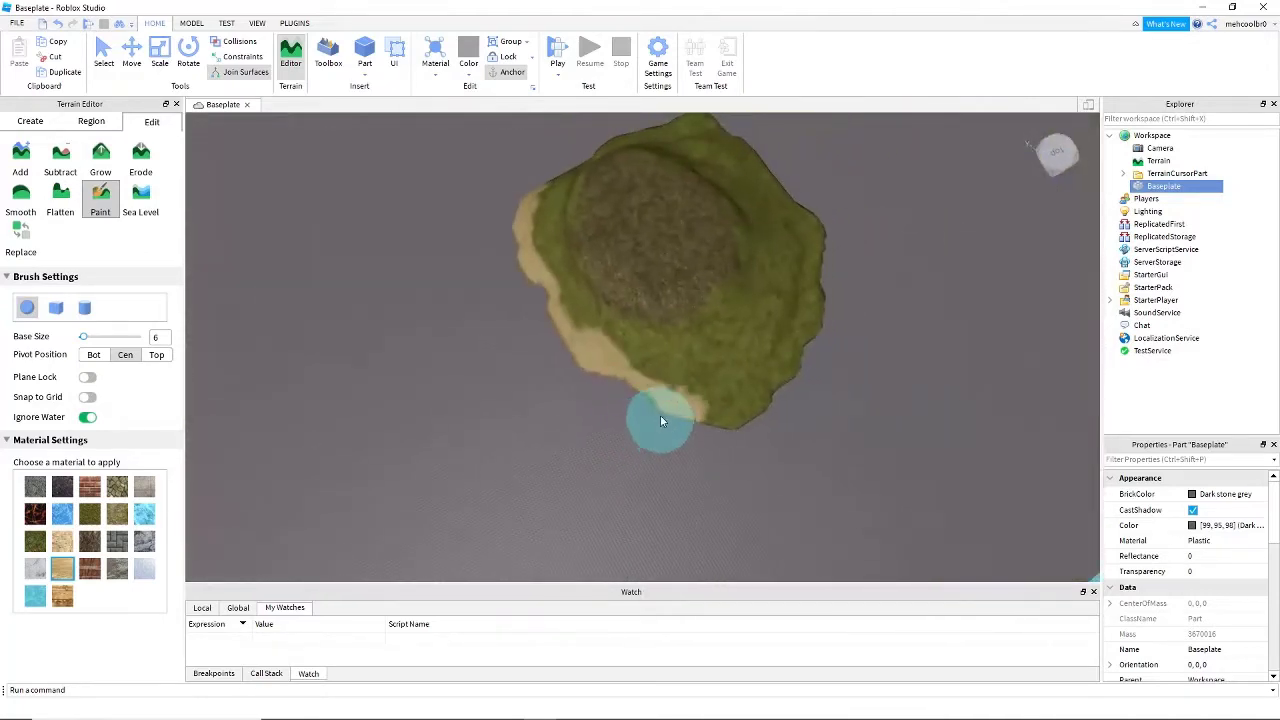
pyautogui.moveTo(732, 446); pyautogui.dragTo(738, 395, button='right')
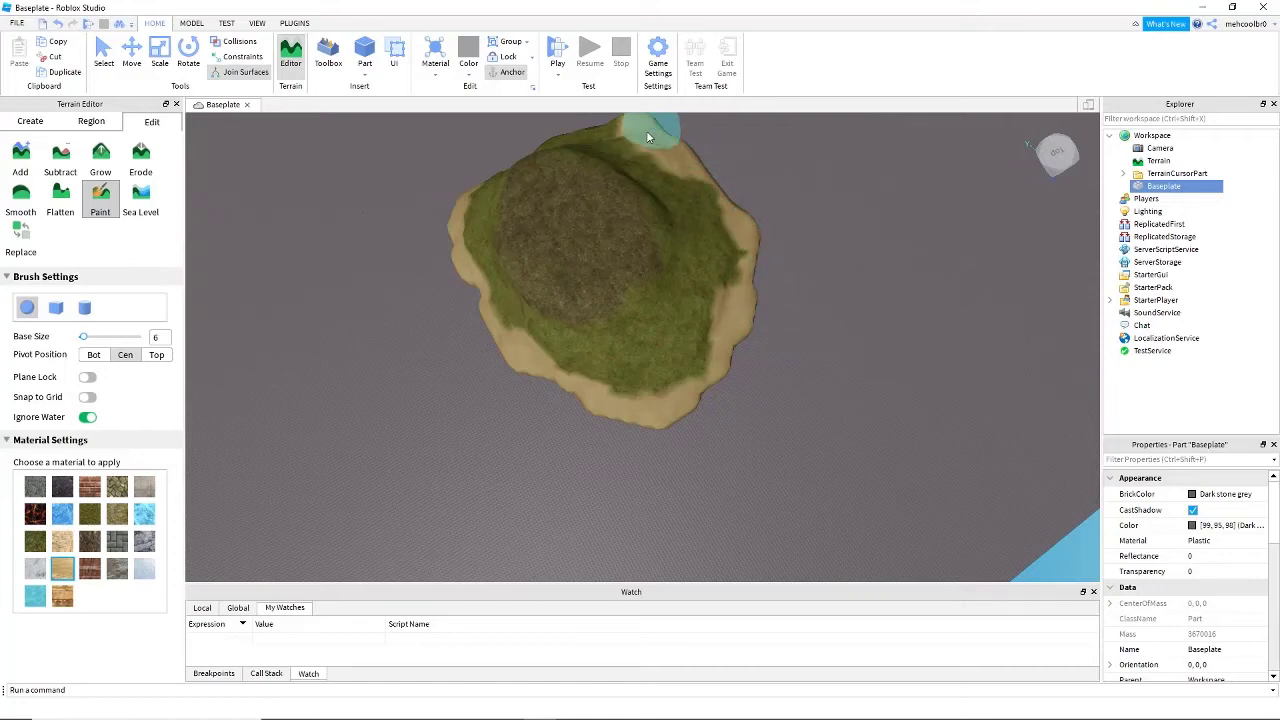
pyautogui.moveTo(480, 176); pyautogui.dragTo(525, 262, button='right')
pyautogui.press('w')
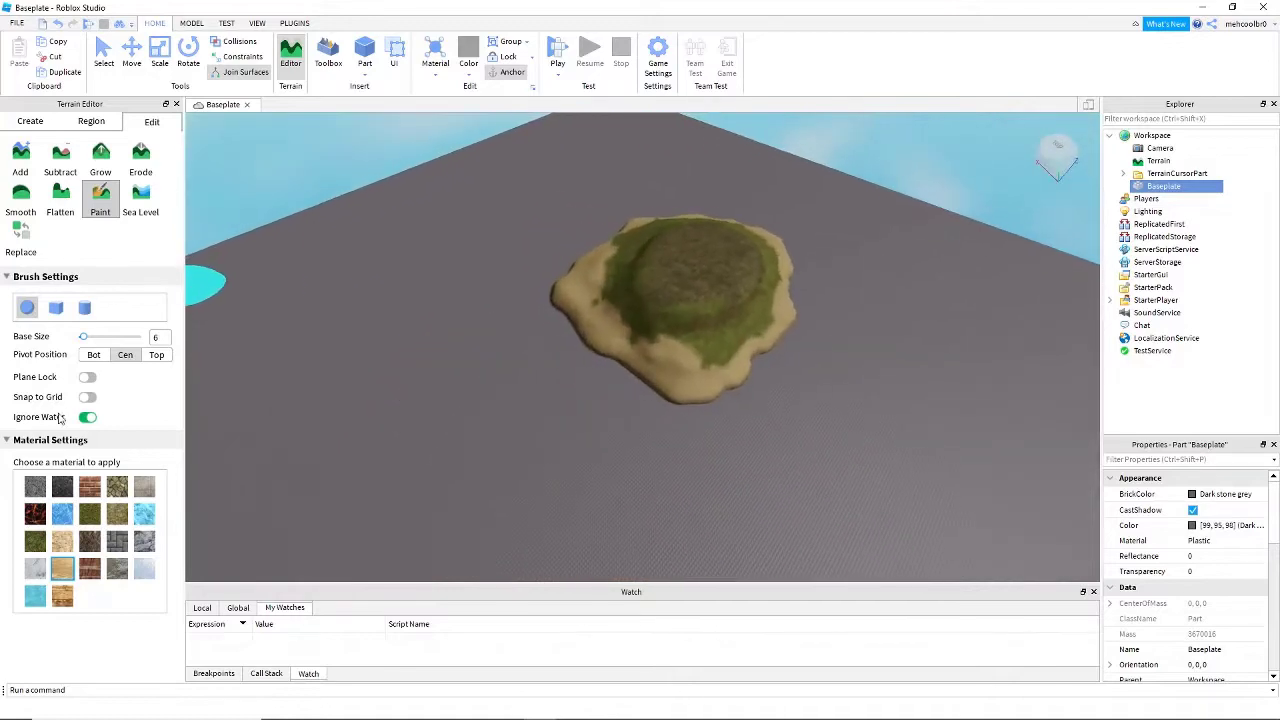
# - Set up a Sea Level region at position 0, -64, 0 with size 1024 × 132 × 1024, covering the island's lower edge
pyautogui.click(139, 199)
pyautogui.moveTo(411, 329); pyautogui.dragTo(411, 329, button='right')
pyautogui.moveTo(485, 216); pyautogui.dragTo(561, 313)
pyautogui.moveTo(561, 313); pyautogui.dragTo(561, 313, button='right')
pyautogui.moveTo(561, 313); pyautogui.dragTo(561, 313)
pyautogui.moveTo(561, 313); pyautogui.dragTo(561, 313, button='right')
pyautogui.moveTo(530, 338); pyautogui.dragTo(505, 364)
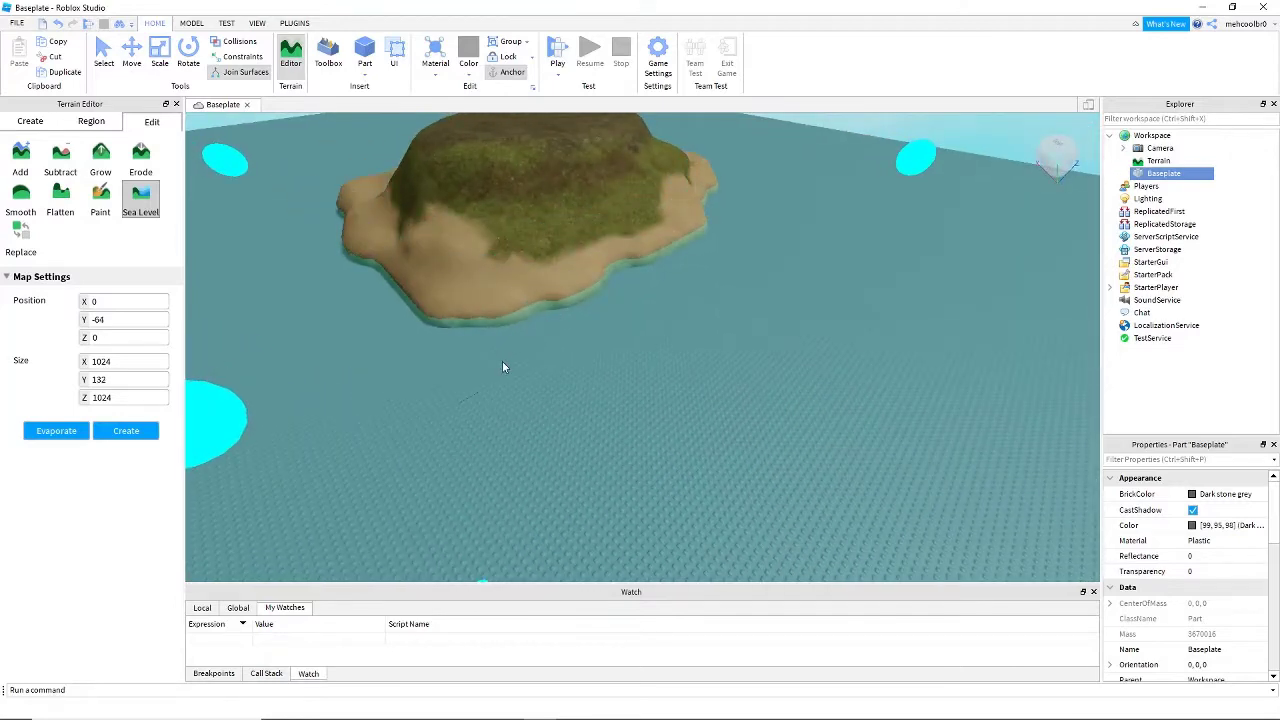
# - Delete the Baseplate part from the workspace, leaving only the terrain
pyautogui.scroll(-6, 502, 366)
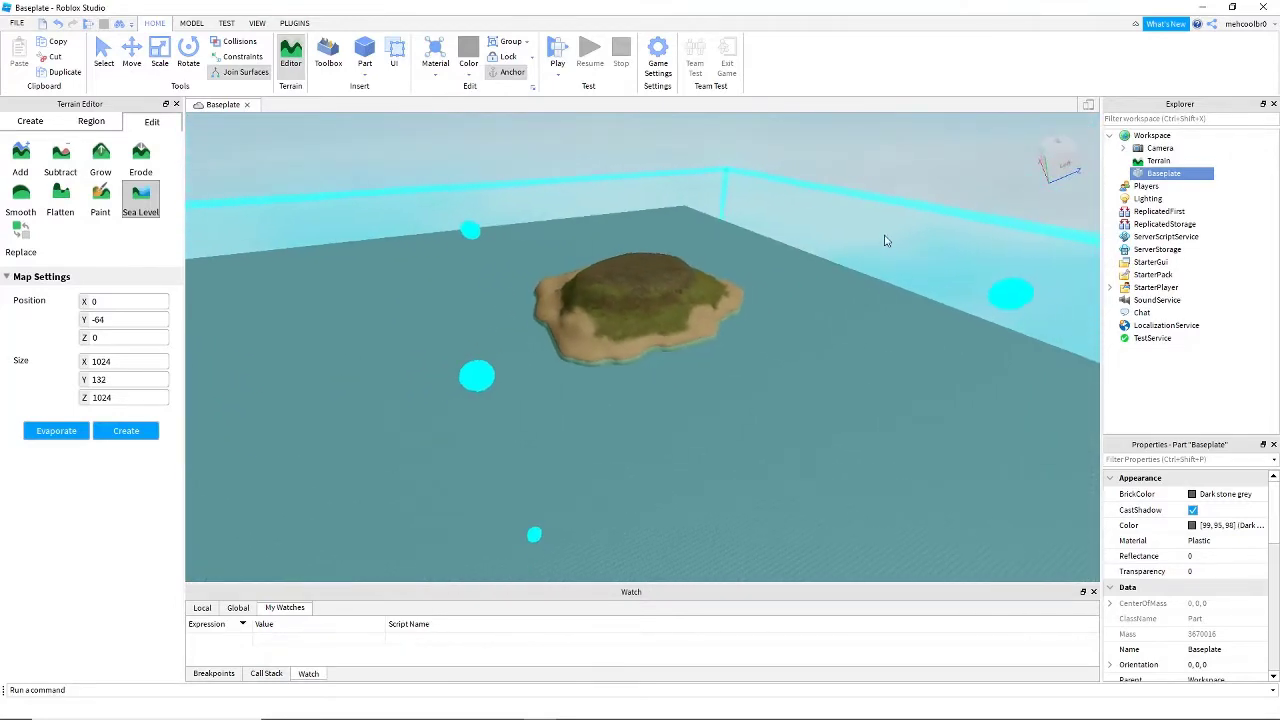
pyautogui.press('Delete')
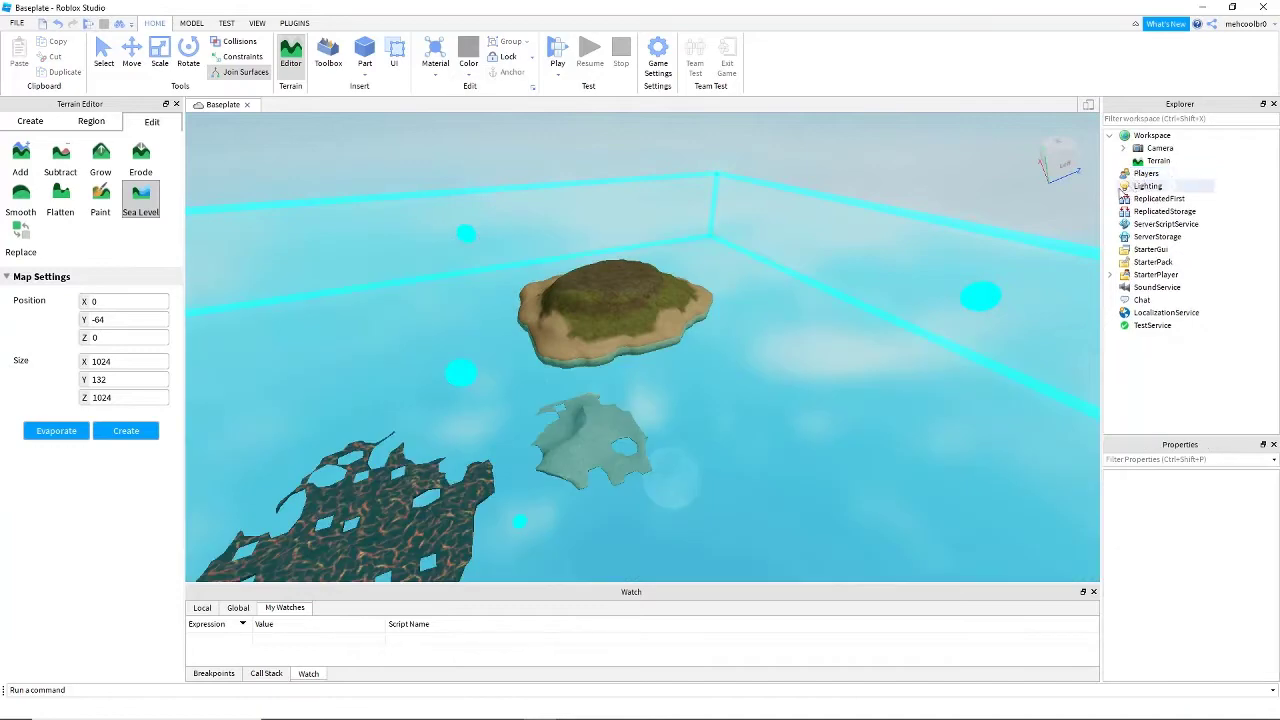
pyautogui.moveTo(911, 282); pyautogui.dragTo(911, 280, button='right')
pyautogui.scroll(-2, 911, 280)
pyautogui.scroll(4, 870, 308)
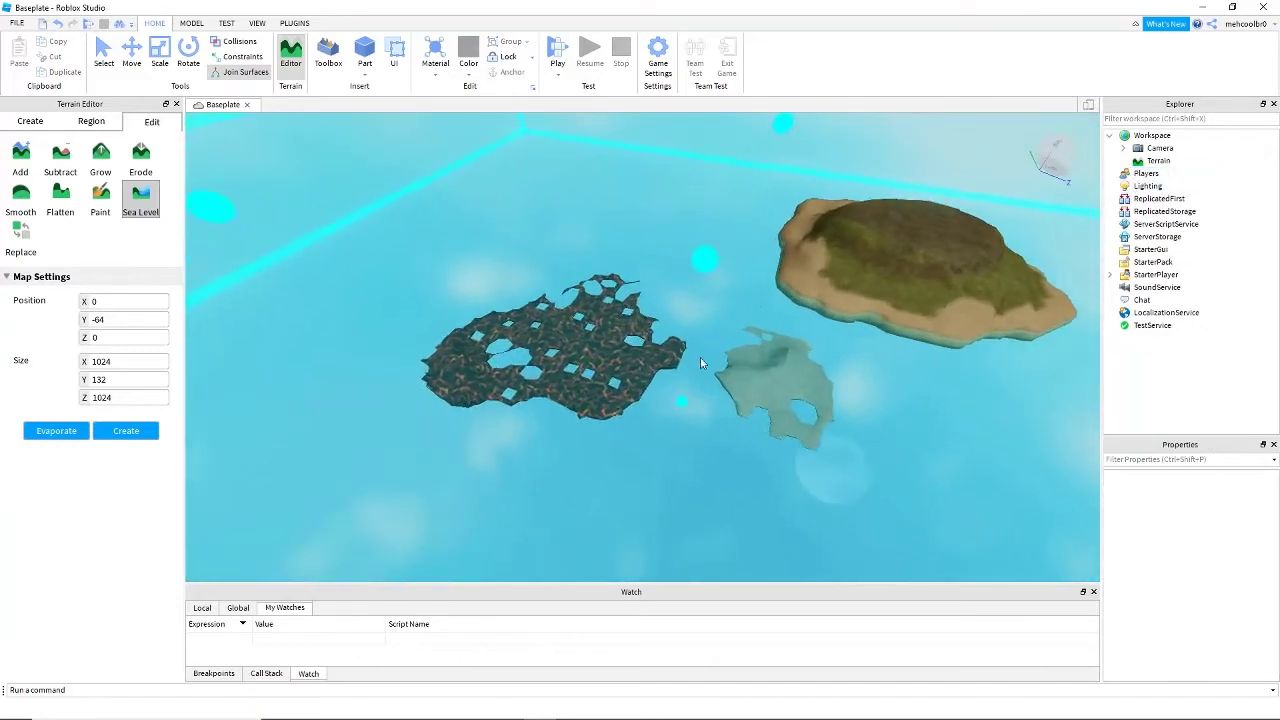
pyautogui.moveTo(618, 360); pyautogui.dragTo(618, 362, button='right')
pyautogui.scroll(2, 602, 370)
pyautogui.scroll(-3, 547, 382)
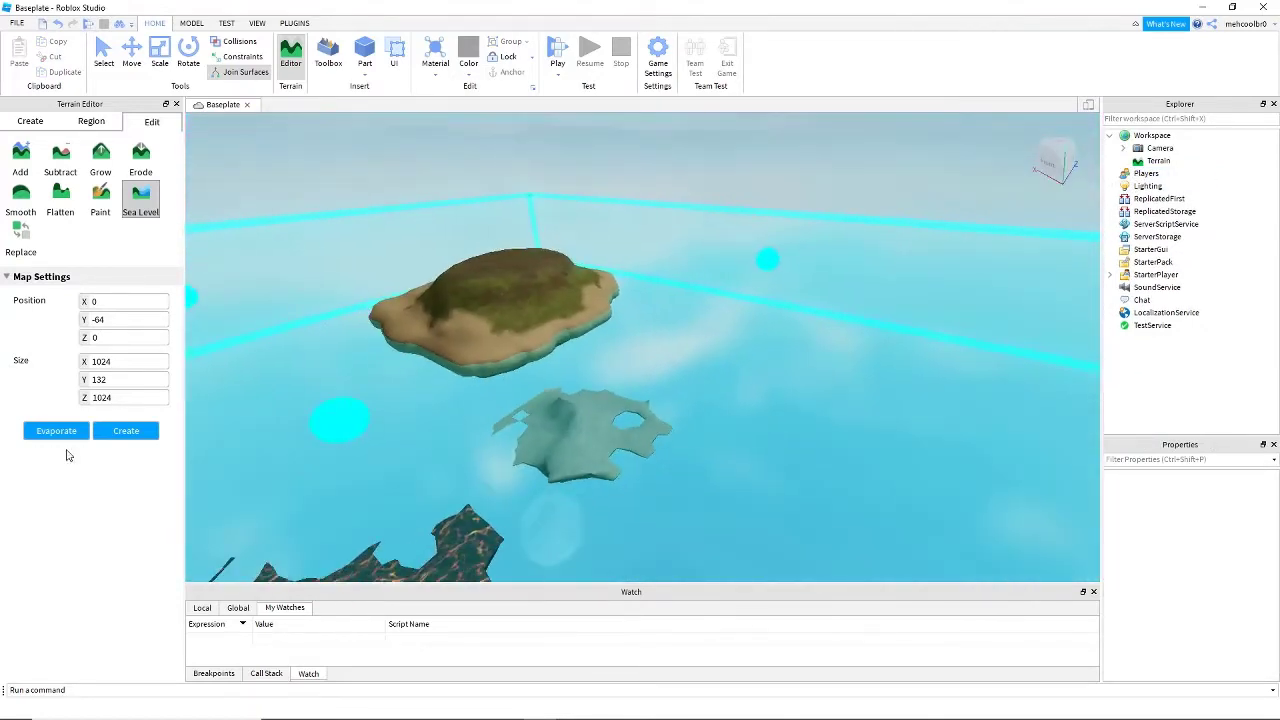
# - Create the sea-level water around the island within the 1024 × 132 × 1024 region
pyautogui.click(153, 438)
pyautogui.moveTo(858, 390); pyautogui.dragTo(854, 221, button='right')
pyautogui.press('w')
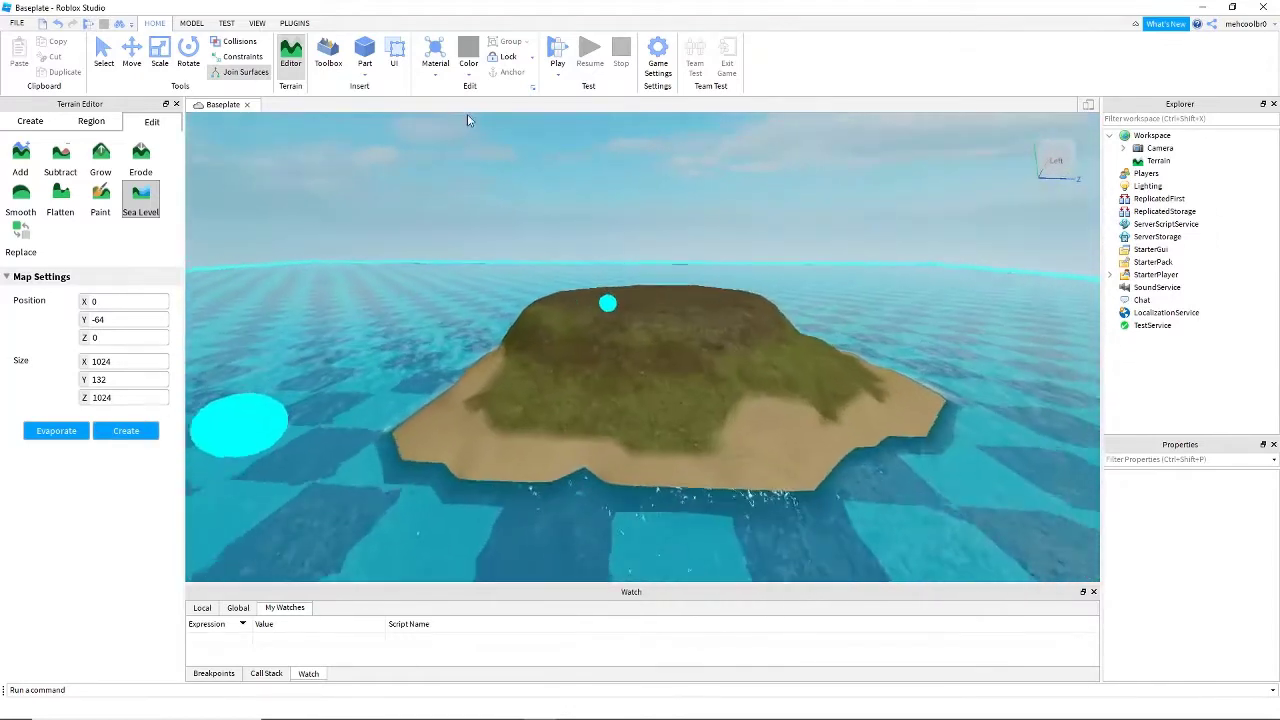
# - Insert the Pine Tree model from the Toolbox onto the island
pyautogui.click(326, 55)
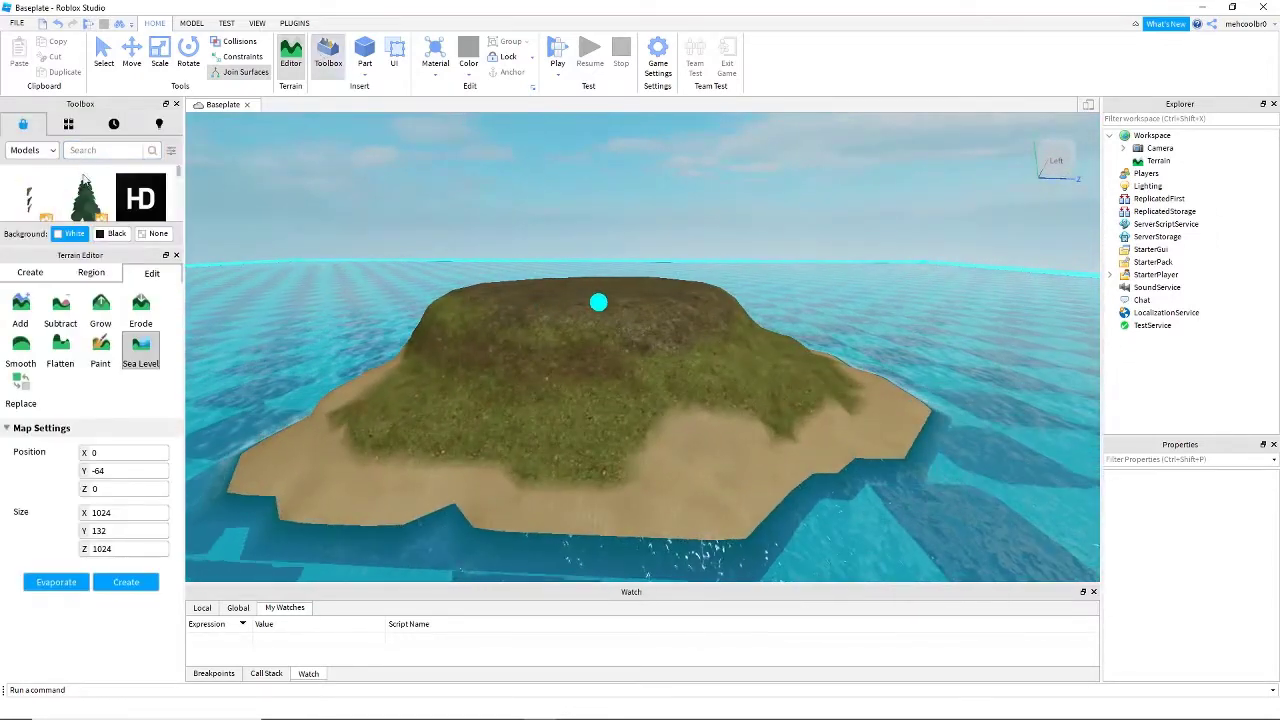
pyautogui.click(96, 206)
pyautogui.moveTo(536, 278); pyautogui.dragTo(513, 271, button='right')
pyautogui.press('w')
pyautogui.press('a')
# - Move the Pine Tree horizontally from the plateau's edge to the middle of the island's top
pyautogui.click(130, 56)
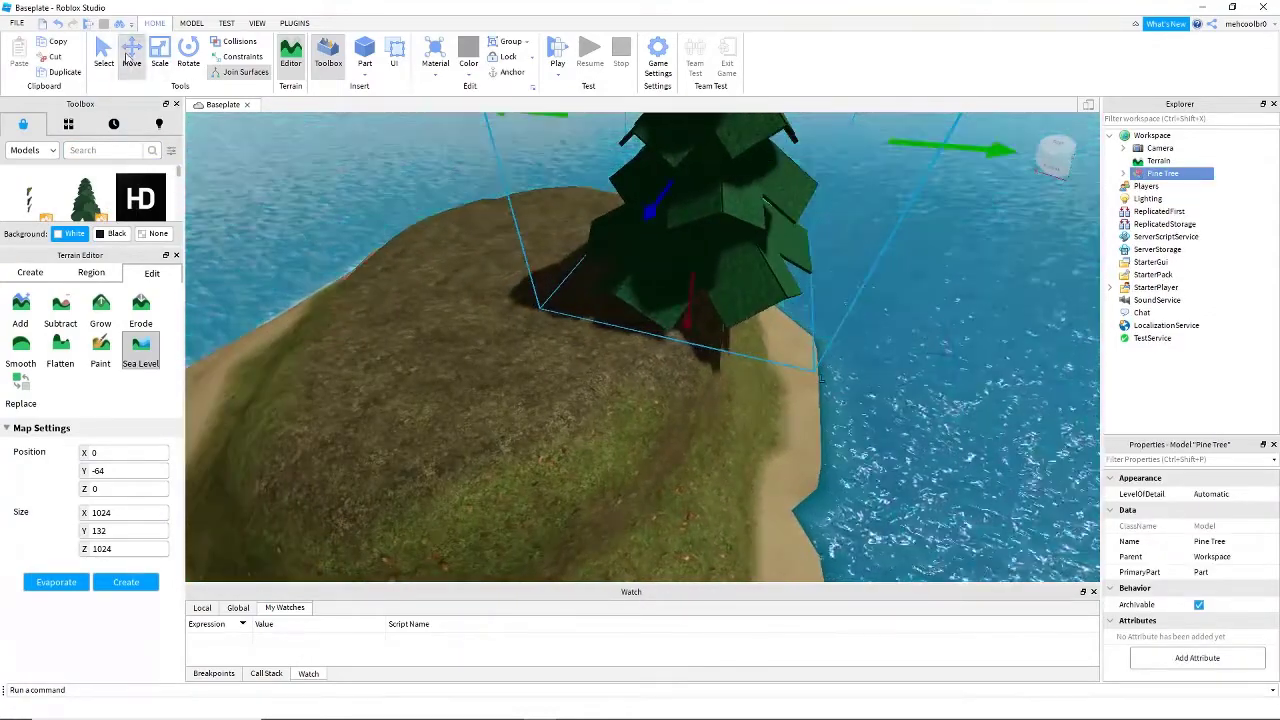
pyautogui.moveTo(608, 214); pyautogui.dragTo(585, 231, button='right')
pyautogui.moveTo(580, 234); pyautogui.dragTo(478, 220)
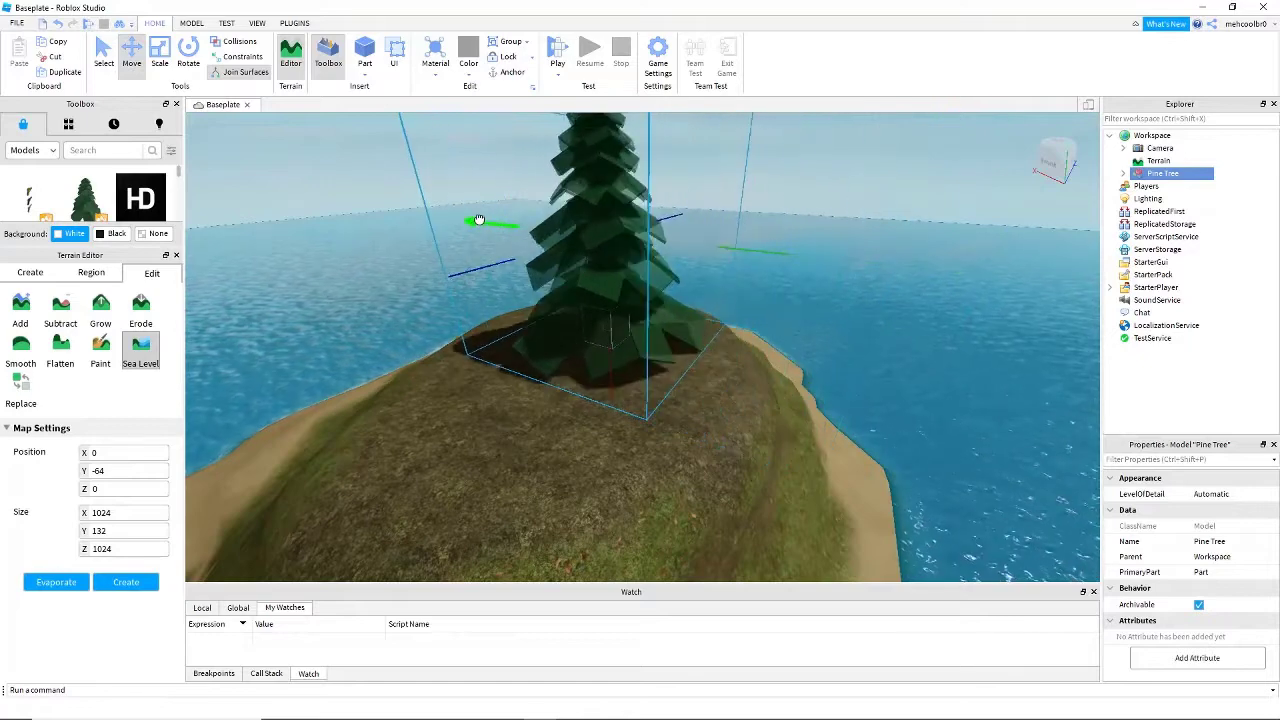
pyautogui.moveTo(478, 220); pyautogui.dragTo(508, 220, button='right')
# - Examine the island, its pine tree and the surrounding water from different angles and distances
pyautogui.press('d')
pyautogui.press('s')
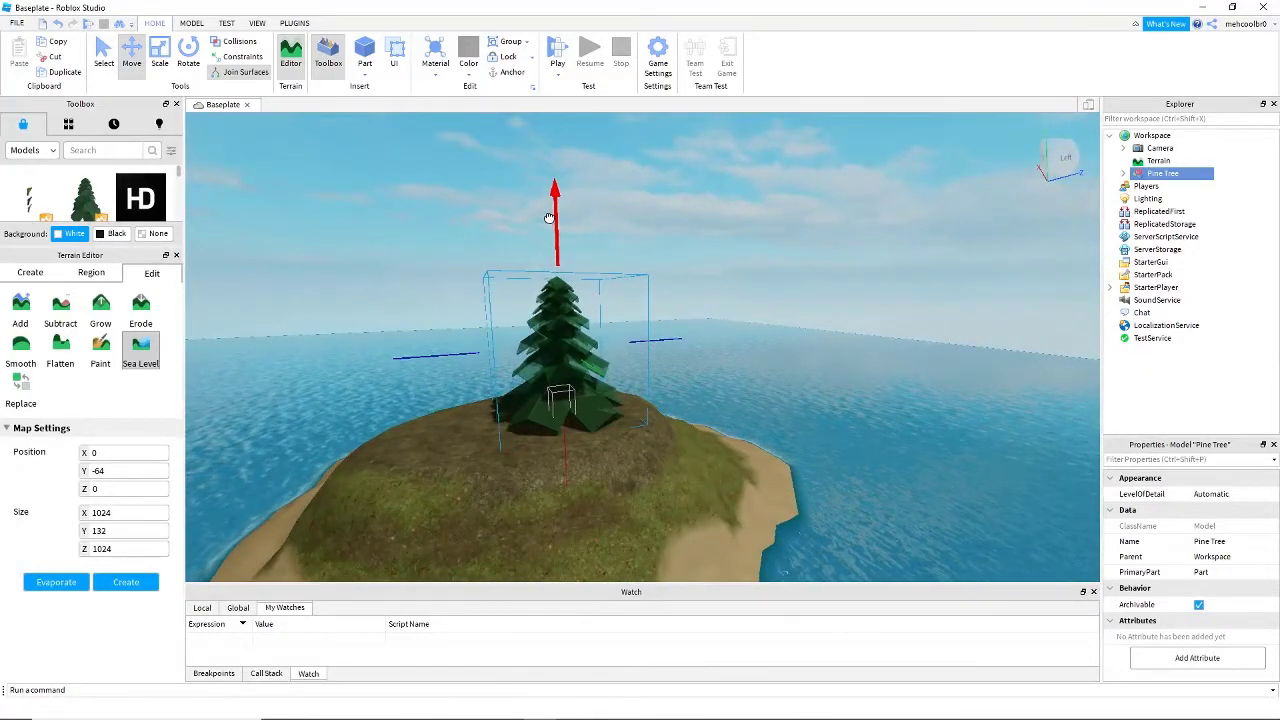
pyautogui.press('s')
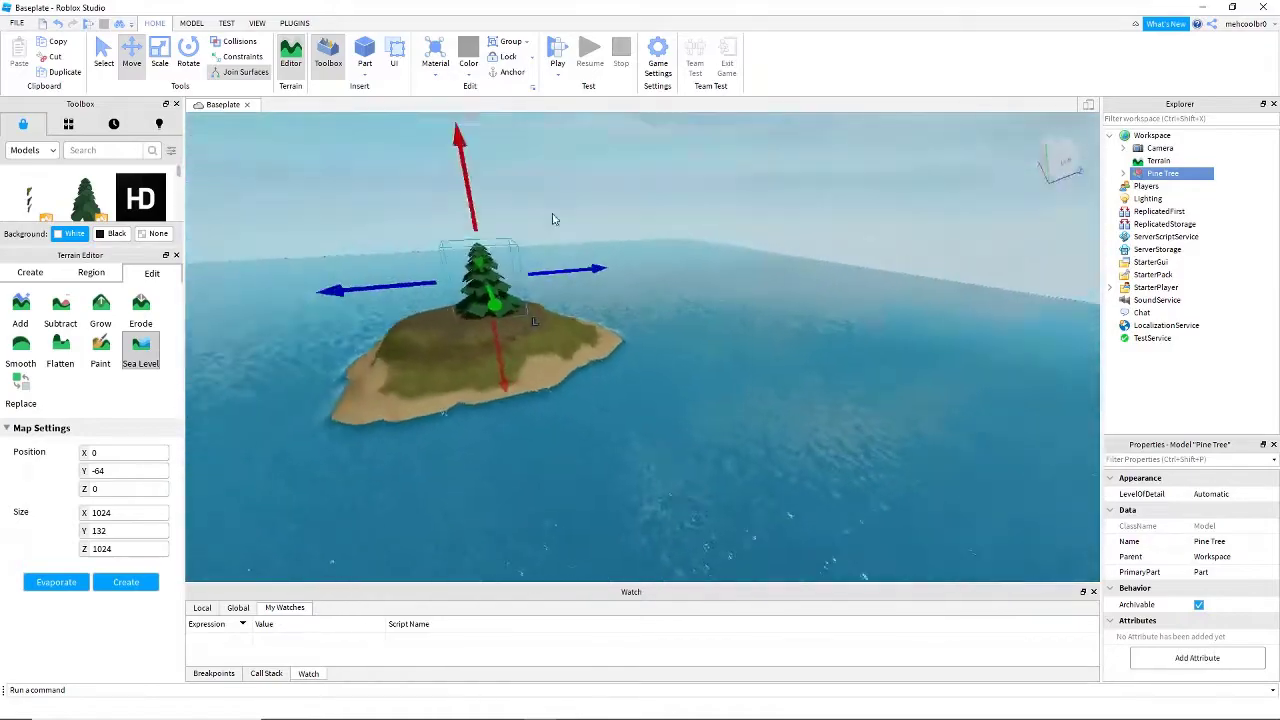
pyautogui.press('w')
pyautogui.moveTo(554, 219); pyautogui.dragTo(253, 333, button='right')
pyautogui.press('s')
pyautogui.press('w')
pyautogui.press('w')
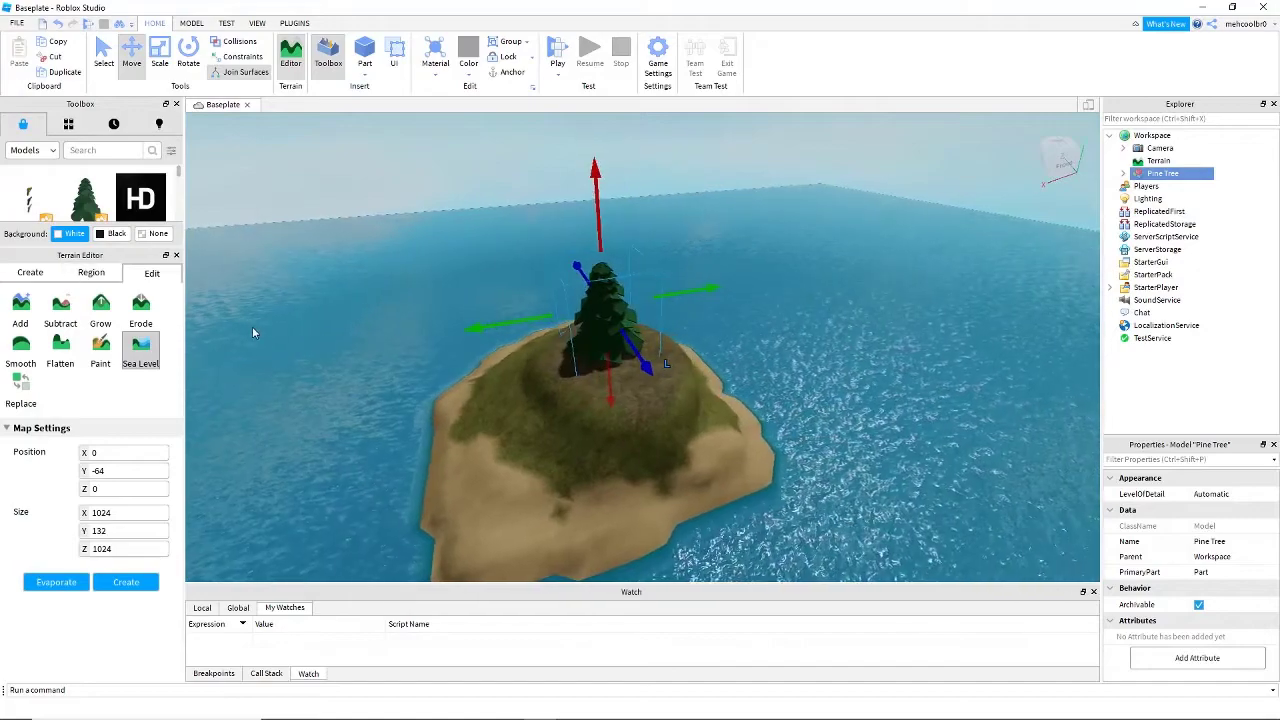